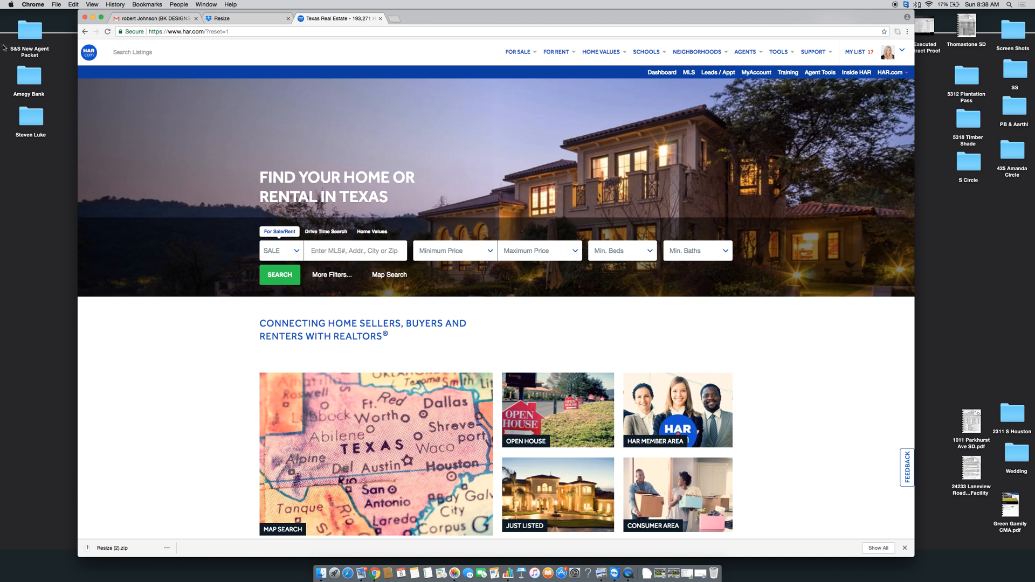
pyautogui.click(155, 18)
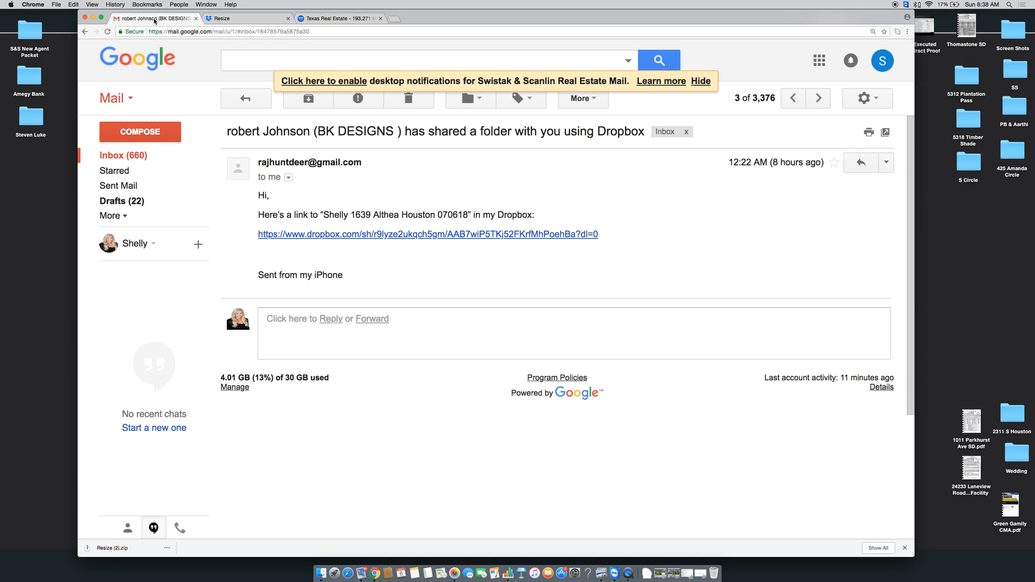
pyautogui.click(320, 240)
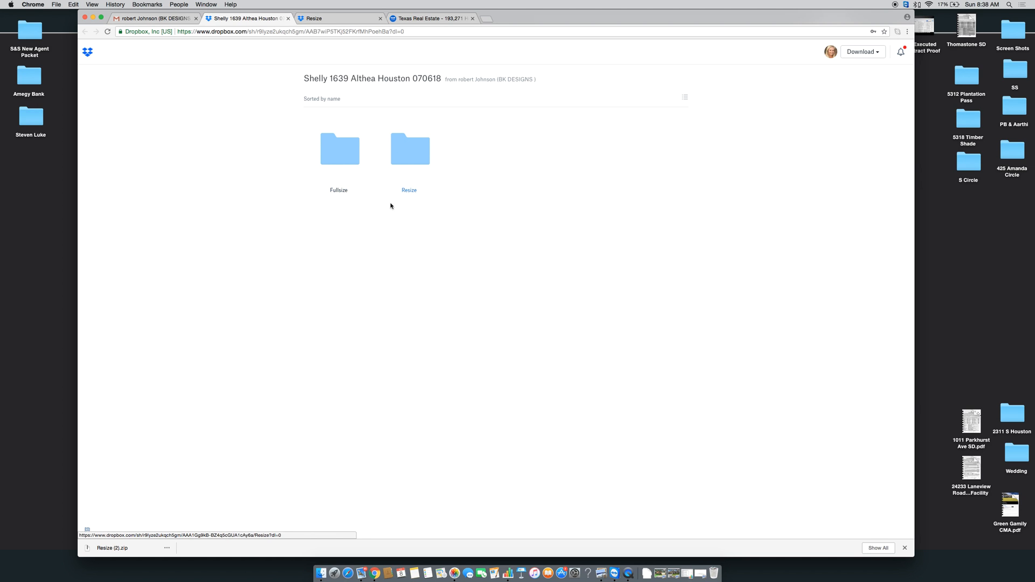
# Download the Resize folder from Dropbox and expand the downloaded Resize (2).zip
pyautogui.click(408, 192)
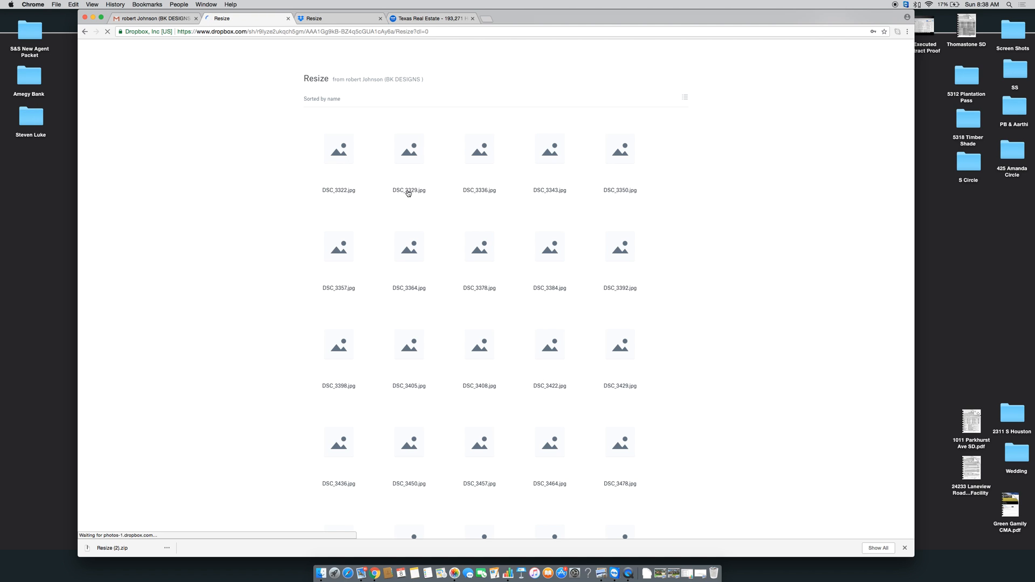
pyautogui.click(865, 52)
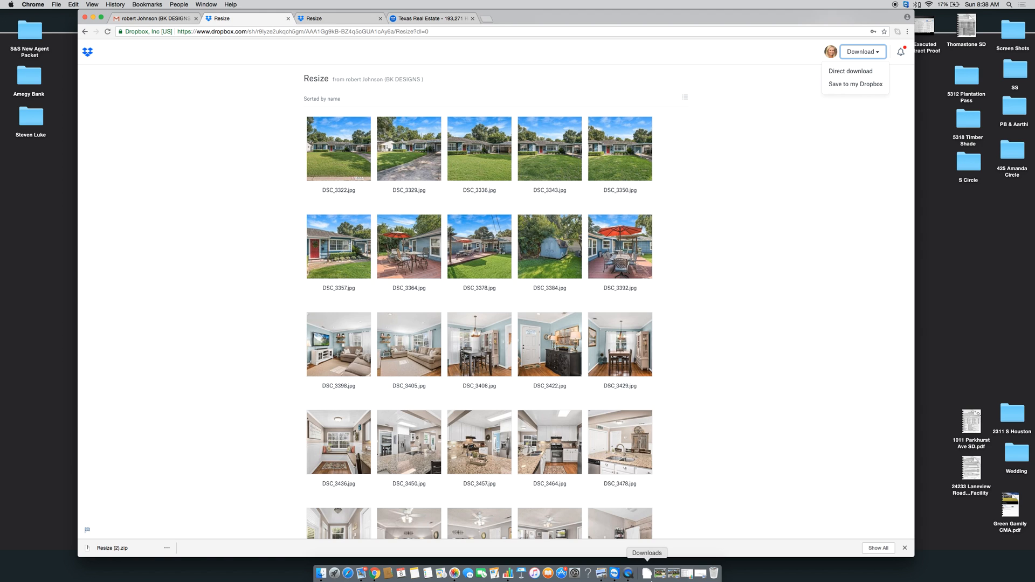
pyautogui.click(647, 574)
pyautogui.click(712, 504)
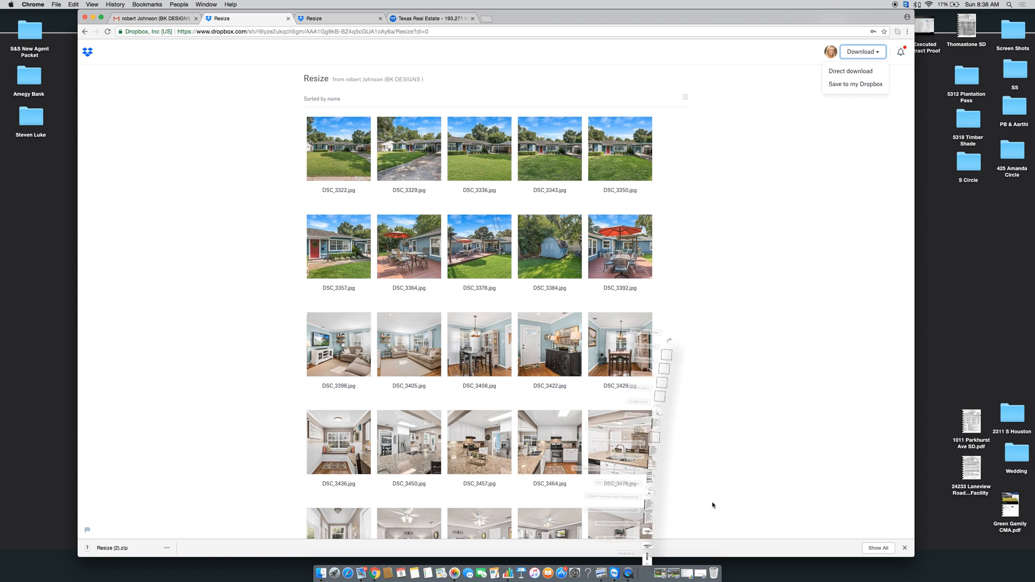
pyautogui.click(100, 547)
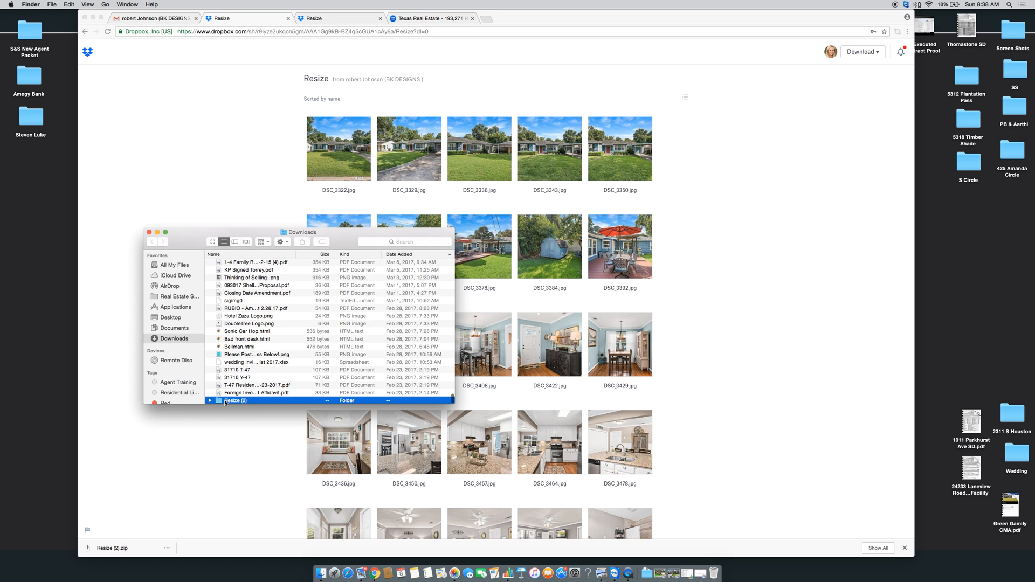
pyautogui.click(225, 400)
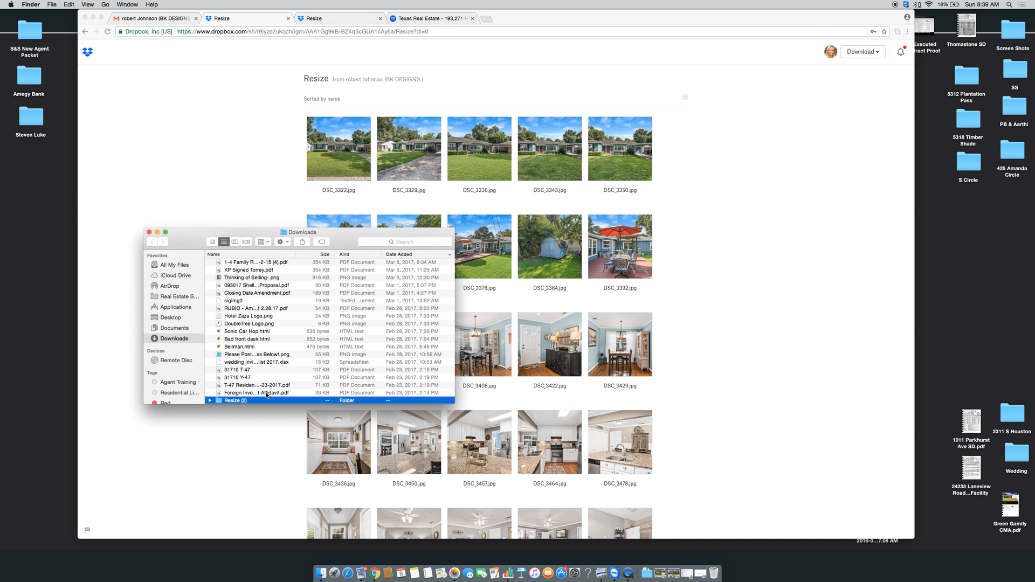
pyautogui.scroll(15, 266, 395)
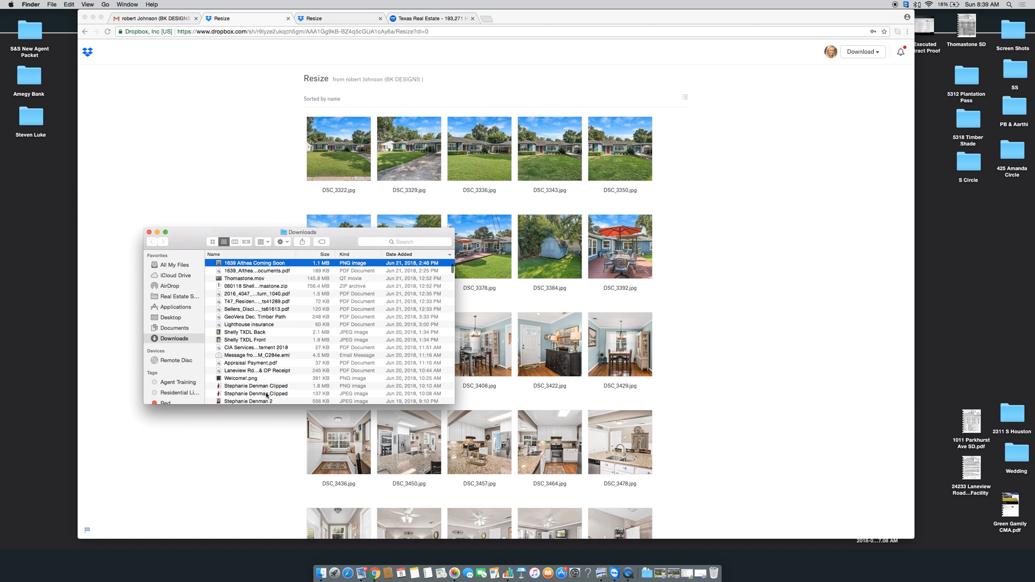
pyautogui.scroll(-10, 267, 396)
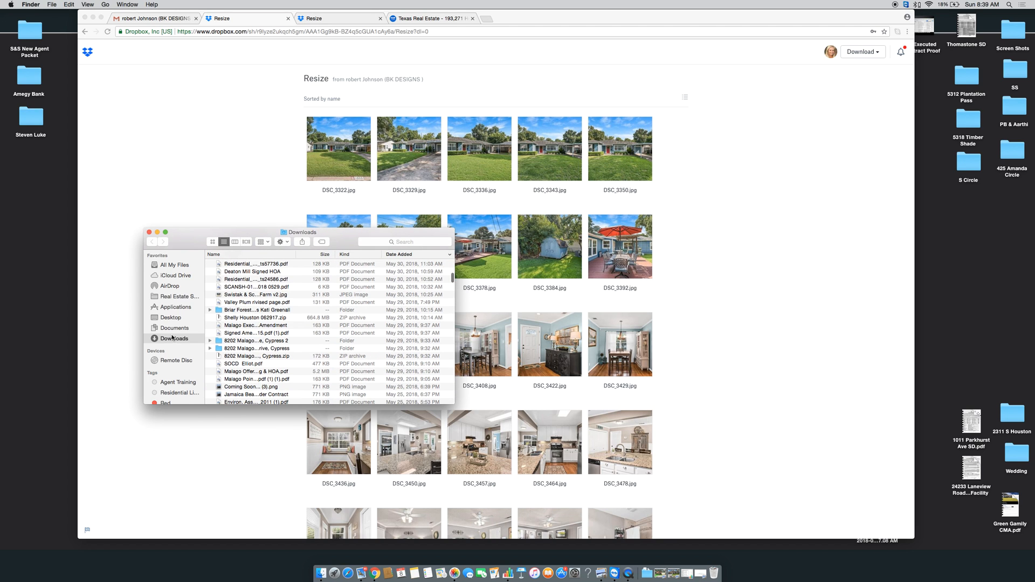
pyautogui.scroll(15, 354, 301)
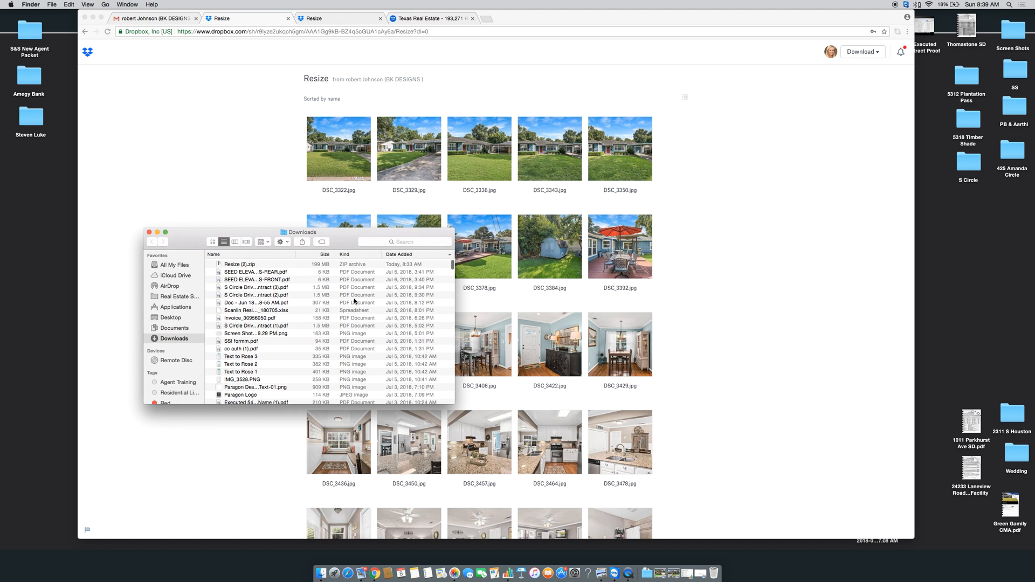
pyautogui.click(249, 264)
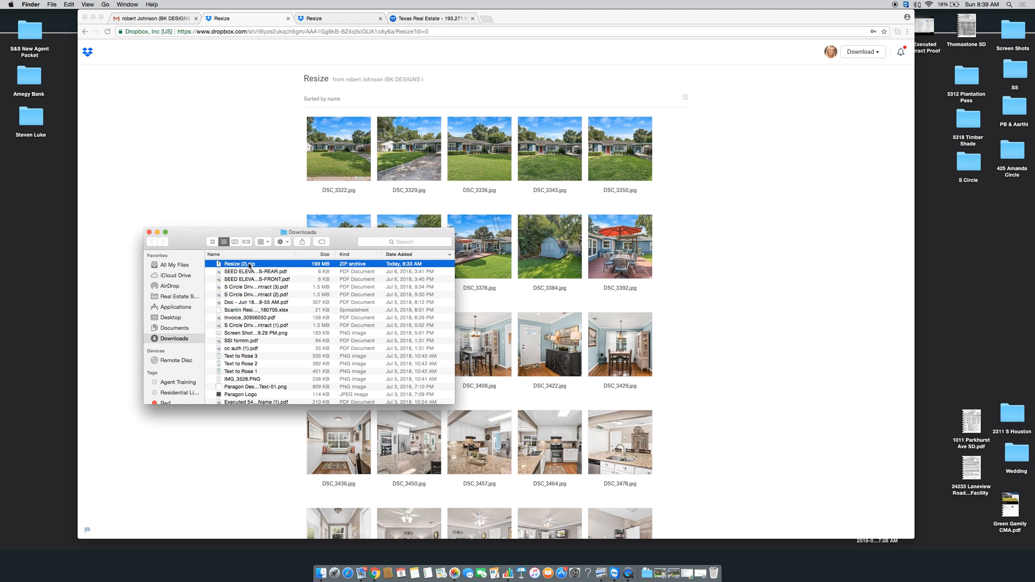
pyautogui.click(250, 264)
pyautogui.press('Return')
pyautogui.click(150, 233)
# Close both Dropbox Resize tabs and open a blank new tab beside the HAR tab
pyautogui.scroll(-10, 208, 338)
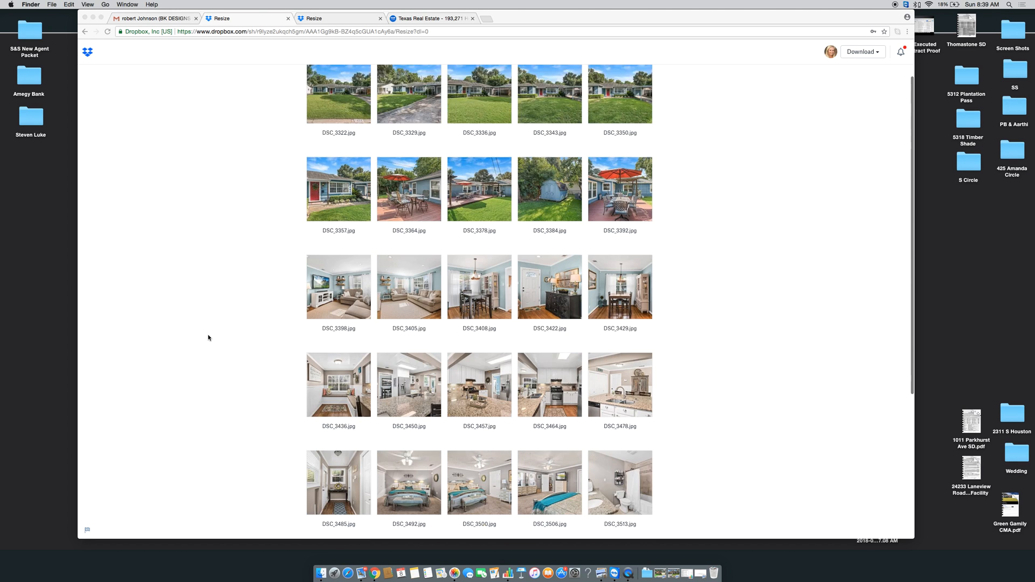
pyautogui.scroll(10, 208, 338)
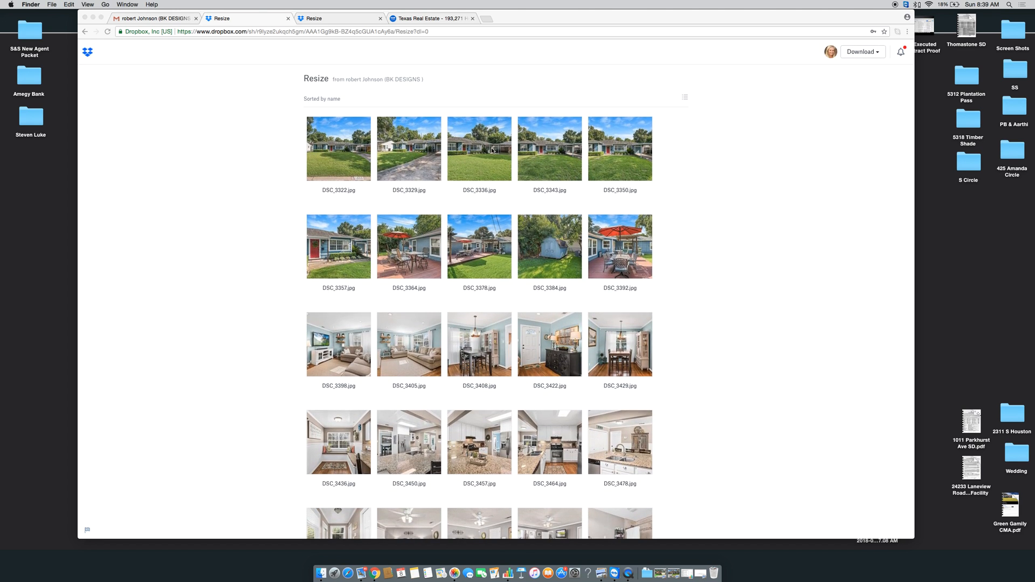
pyautogui.click(288, 19)
pyautogui.click(288, 19)
pyautogui.click(288, 18)
pyautogui.click(238, 21)
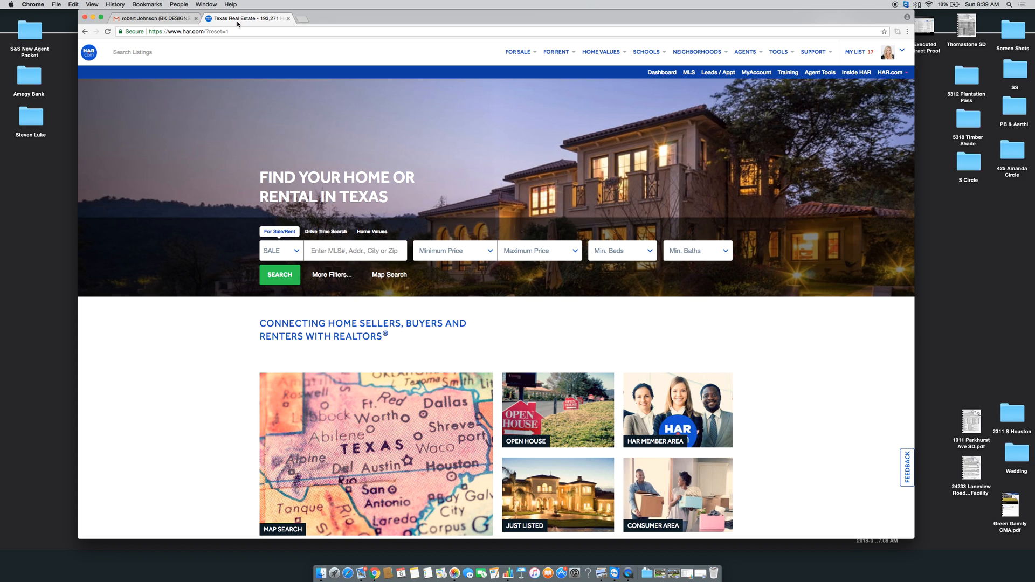
pyautogui.click(303, 20)
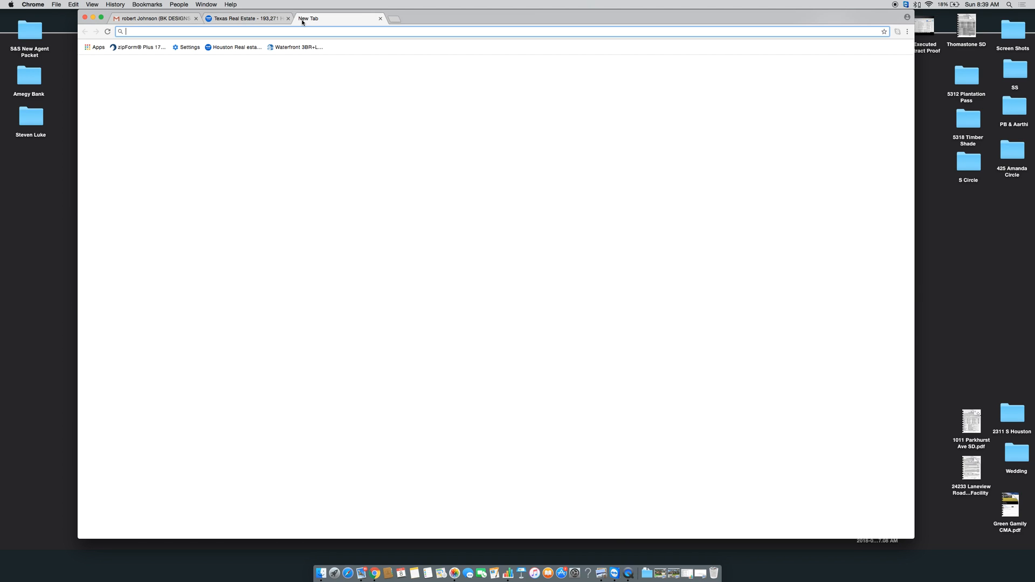
# Go to hcad.org and choose Real Property search by address
pyautogui.write('hcad.org')
pyautogui.press('Return')
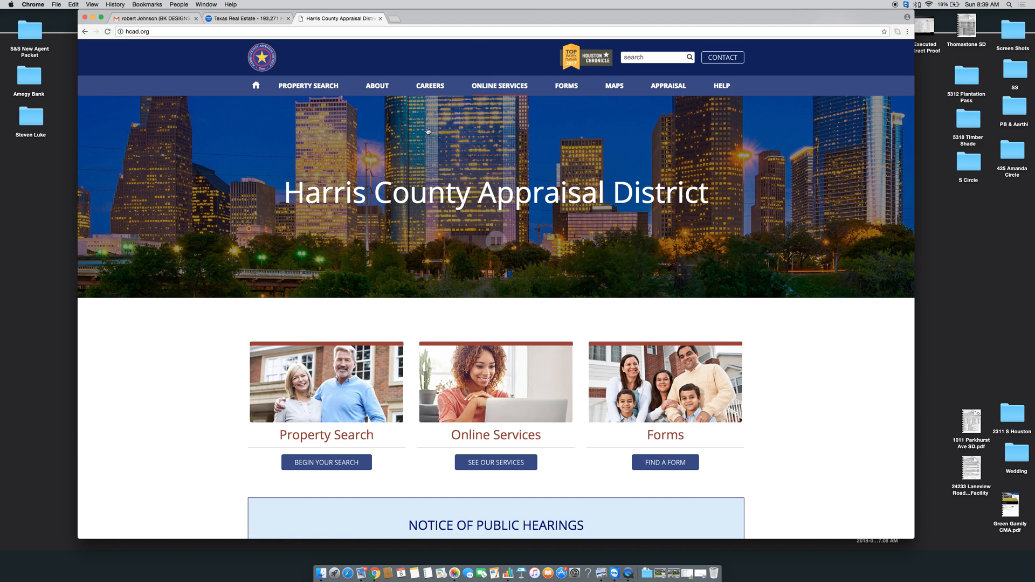
pyautogui.moveTo(281, 86)
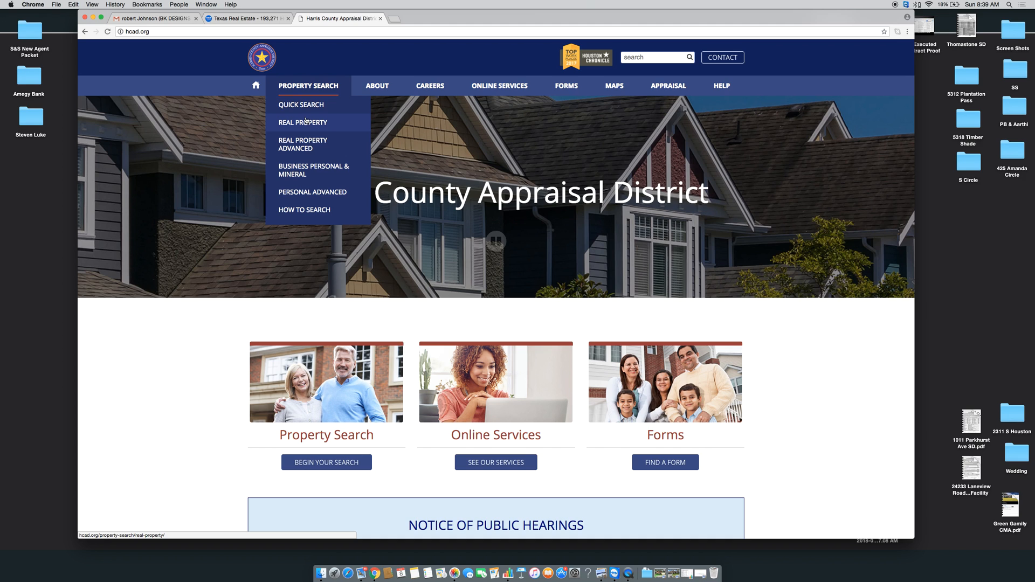
pyautogui.click(306, 122)
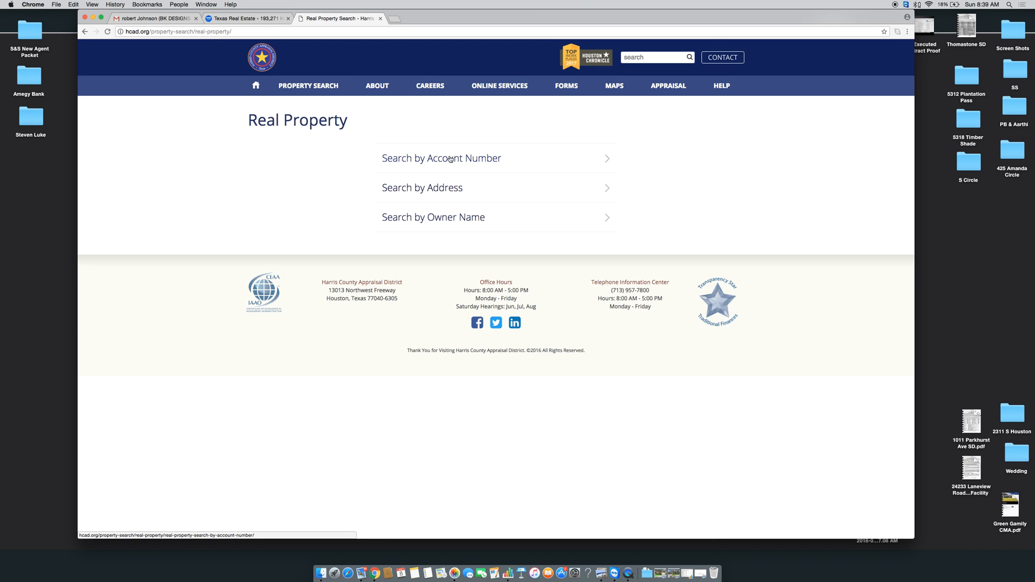
pyautogui.click(440, 193)
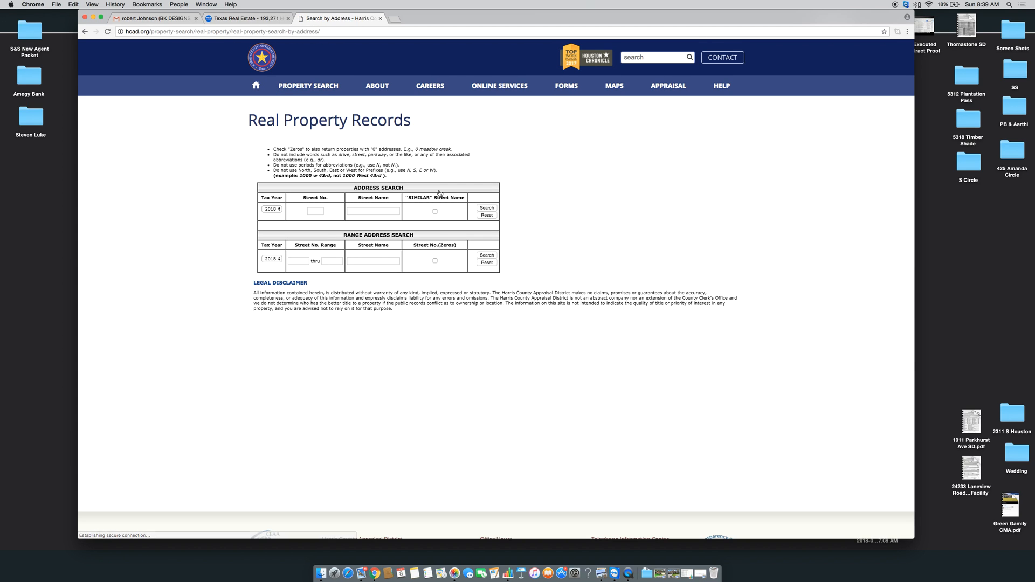
pyautogui.click(318, 211)
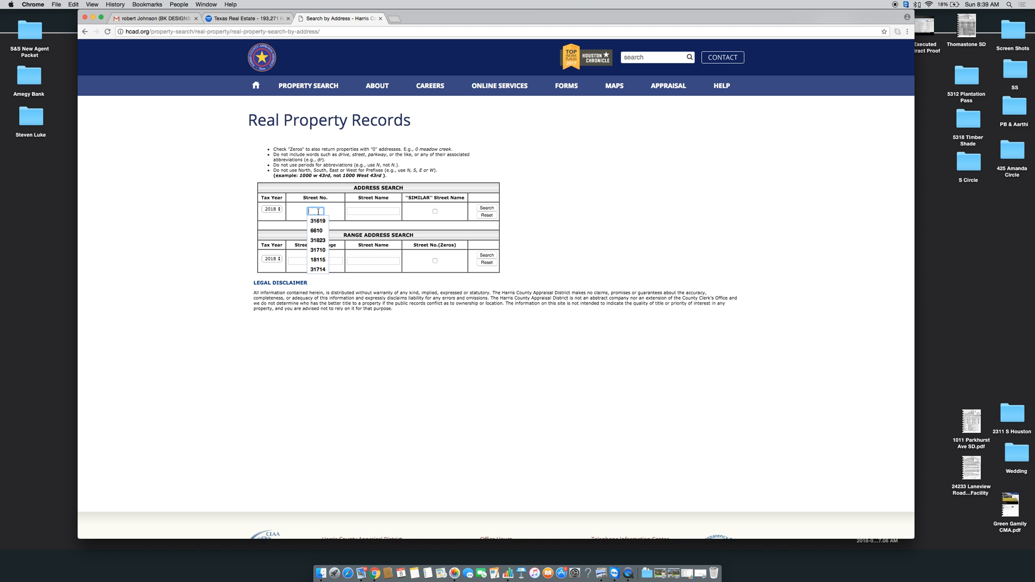
pyautogui.press('Tab')
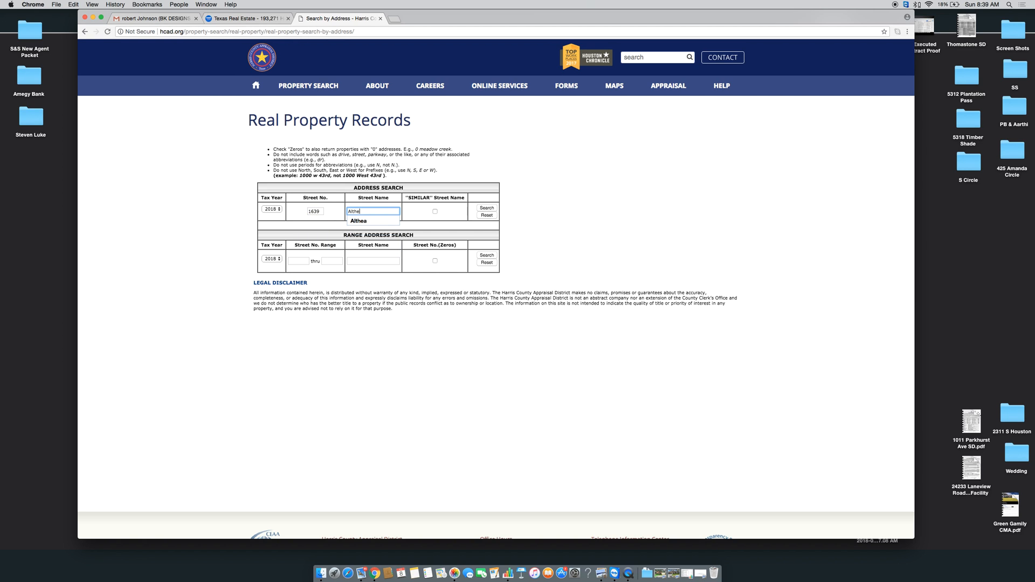
pyautogui.press('Return')
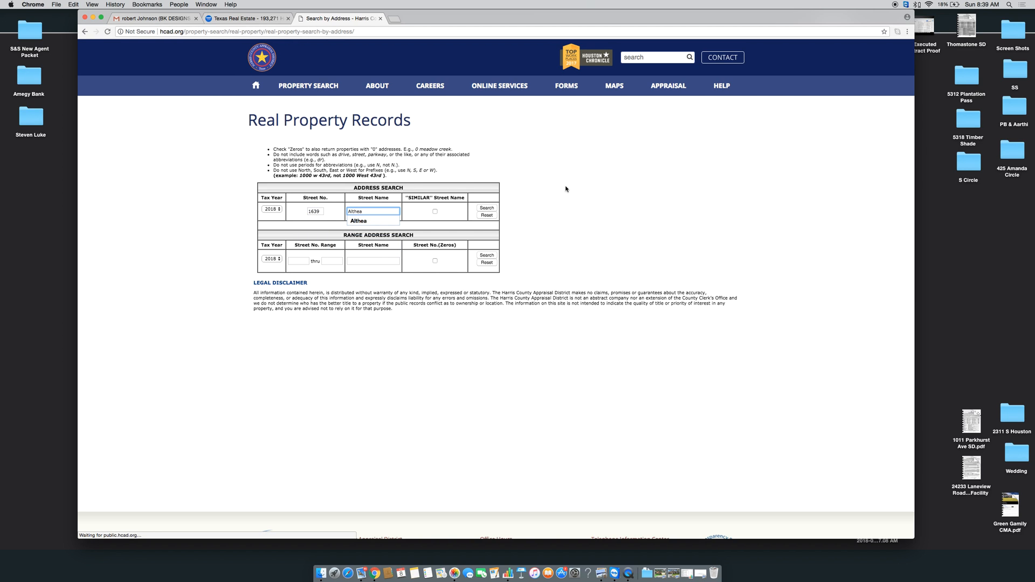
pyautogui.click(488, 209)
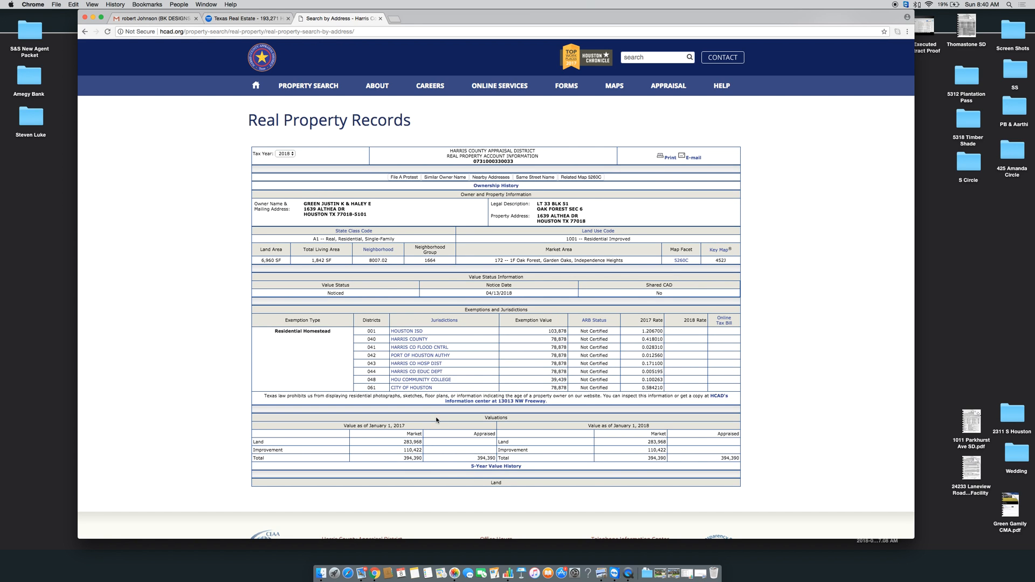
# From HAR.com, launch Matrix MLS and choose Add new listing under Add/Edit (Input)
pyautogui.click(232, 20)
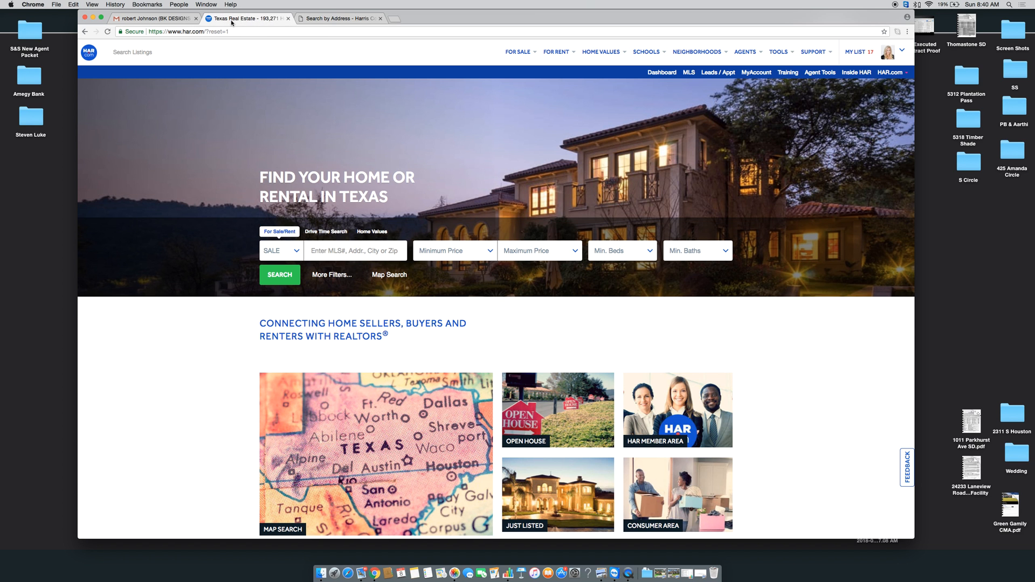
pyautogui.click(690, 74)
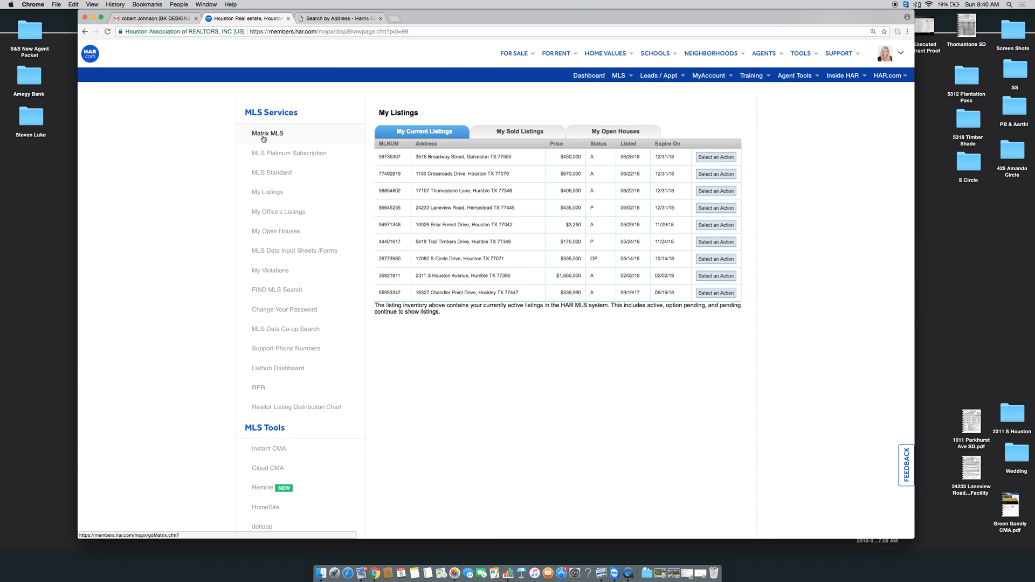
pyautogui.click(263, 136)
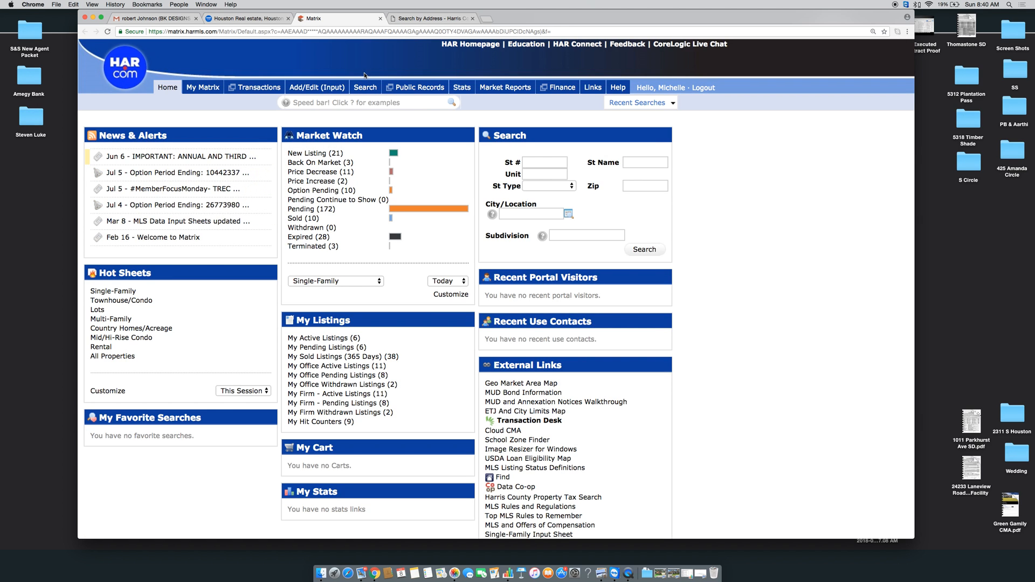
pyautogui.click(325, 91)
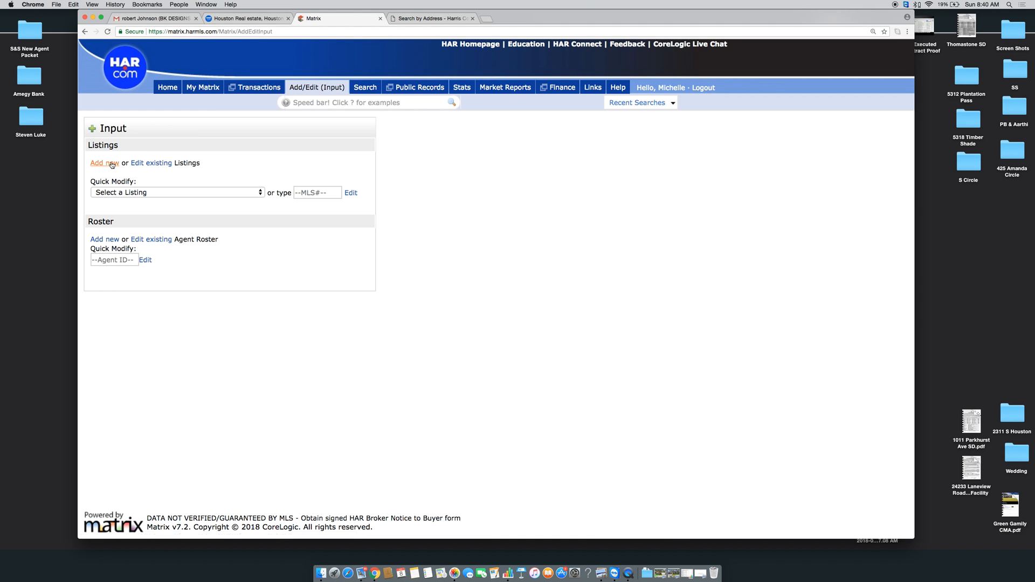
pyautogui.click(111, 165)
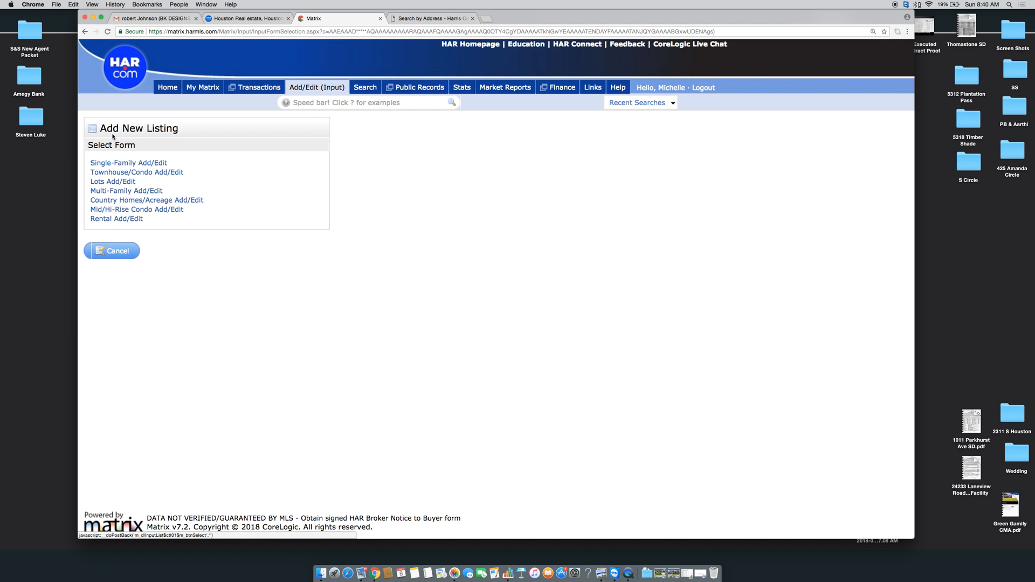
# Choose the Single-Family form and copy the property's account number from the HCAD record
pyautogui.click(117, 163)
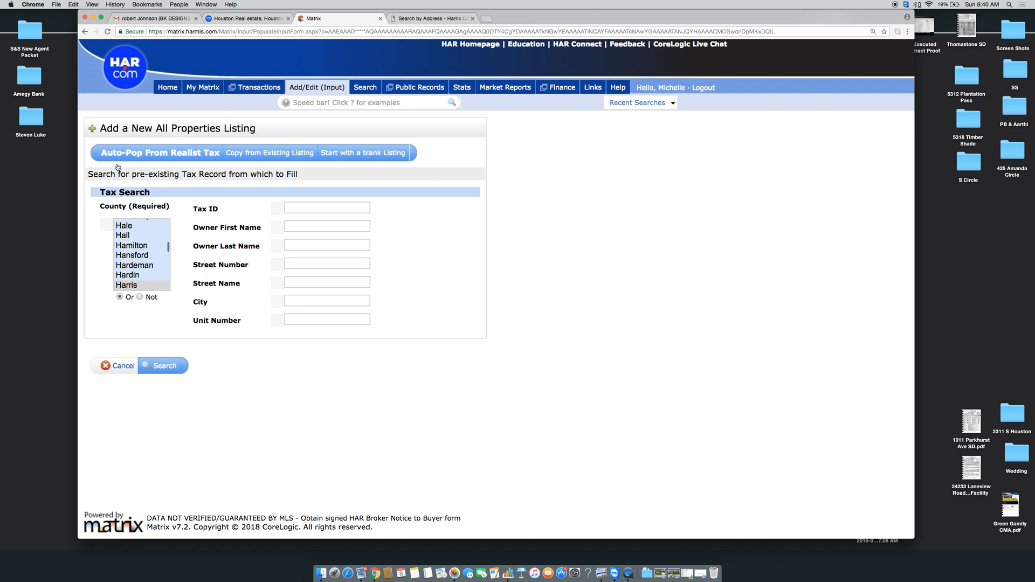
pyautogui.click(410, 16)
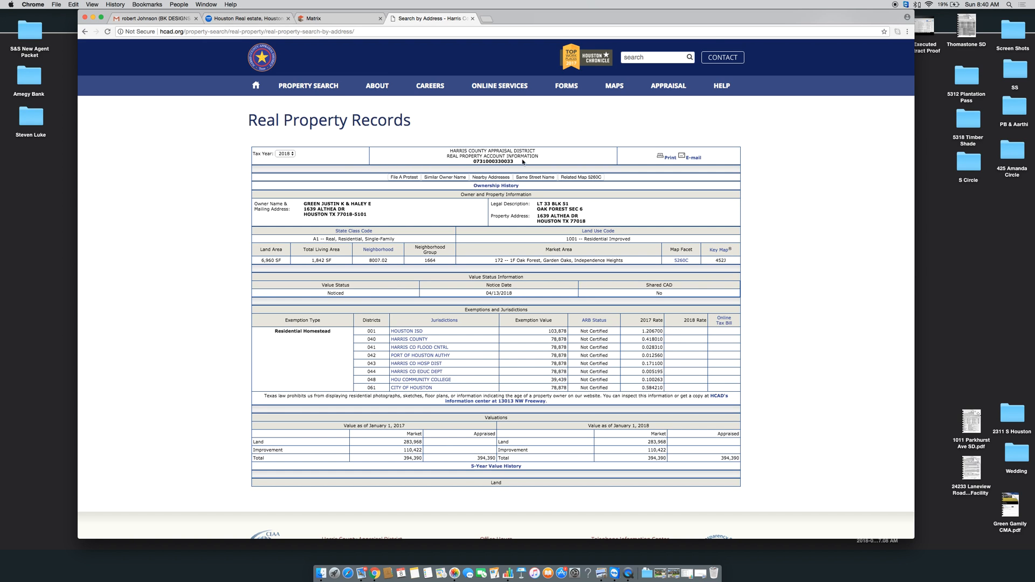
pyautogui.moveTo(515, 162); pyautogui.dragTo(474, 161)
pyautogui.press('super+c')
# Paste the account number as the Tax ID, set County to Harris, and search
pyautogui.click(334, 18)
pyautogui.click(347, 207)
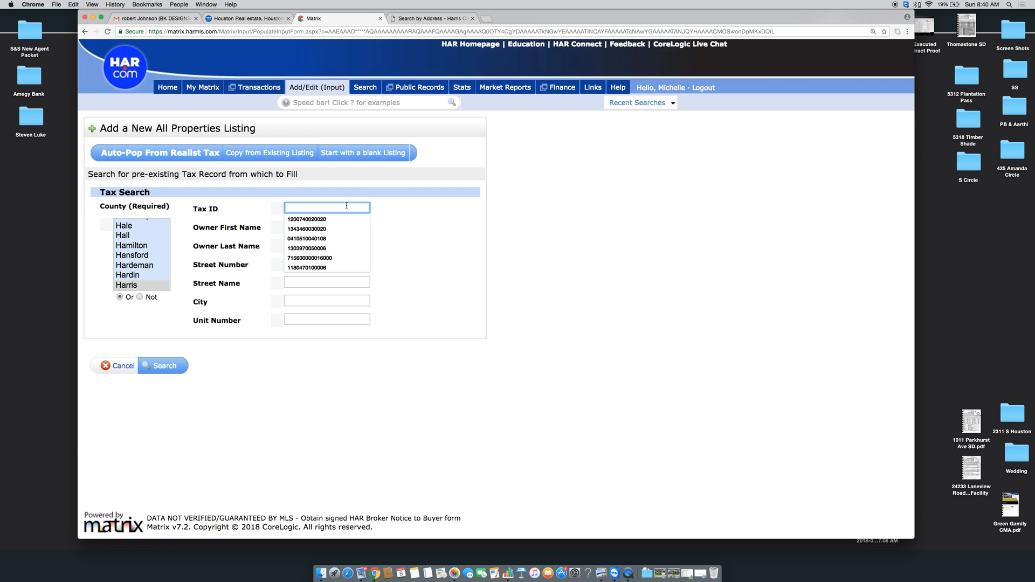
pyautogui.press('super+v')
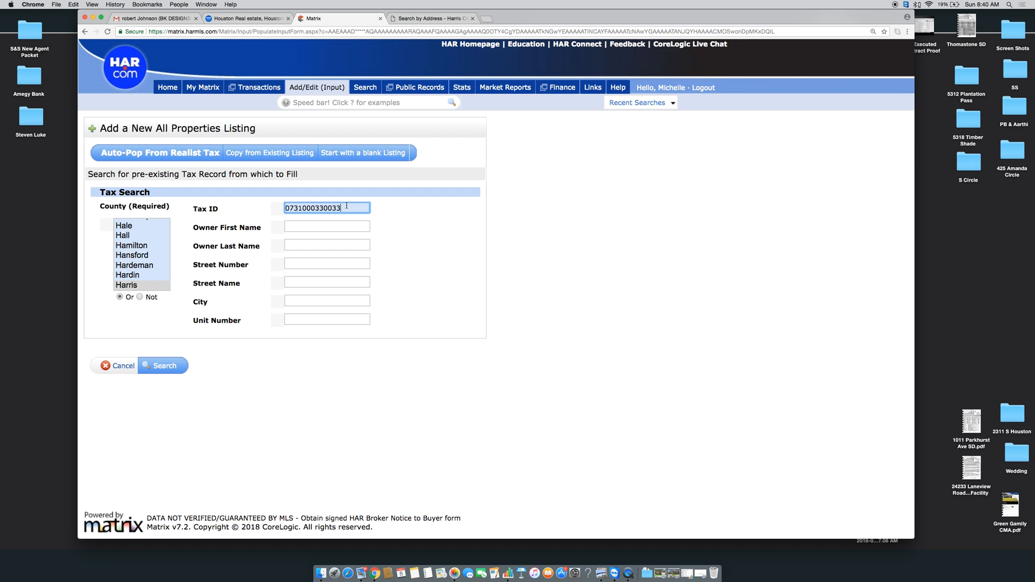
pyautogui.click(122, 290)
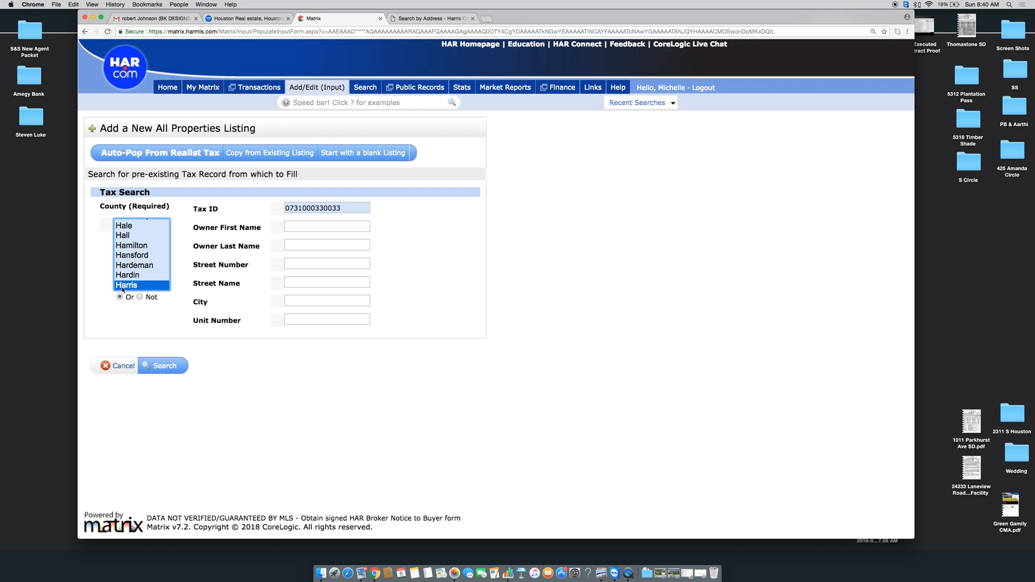
pyautogui.click(159, 370)
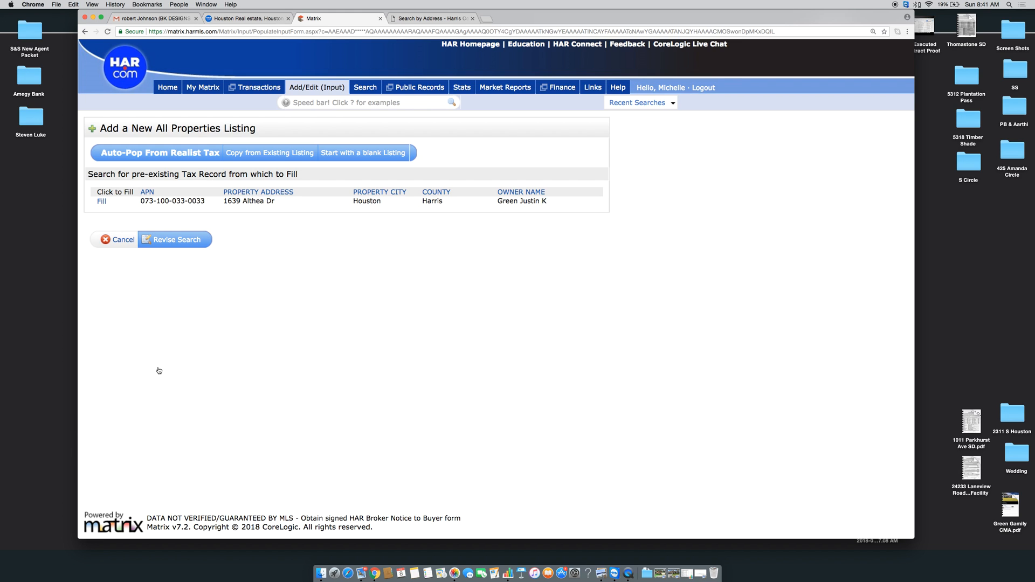
pyautogui.click(101, 203)
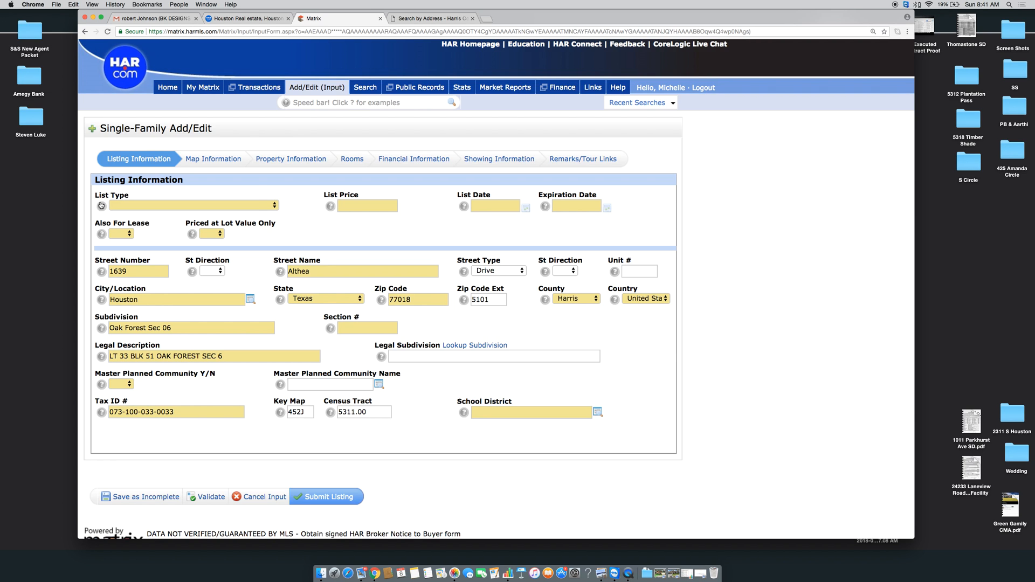
pyautogui.scroll(-1, 256, 203)
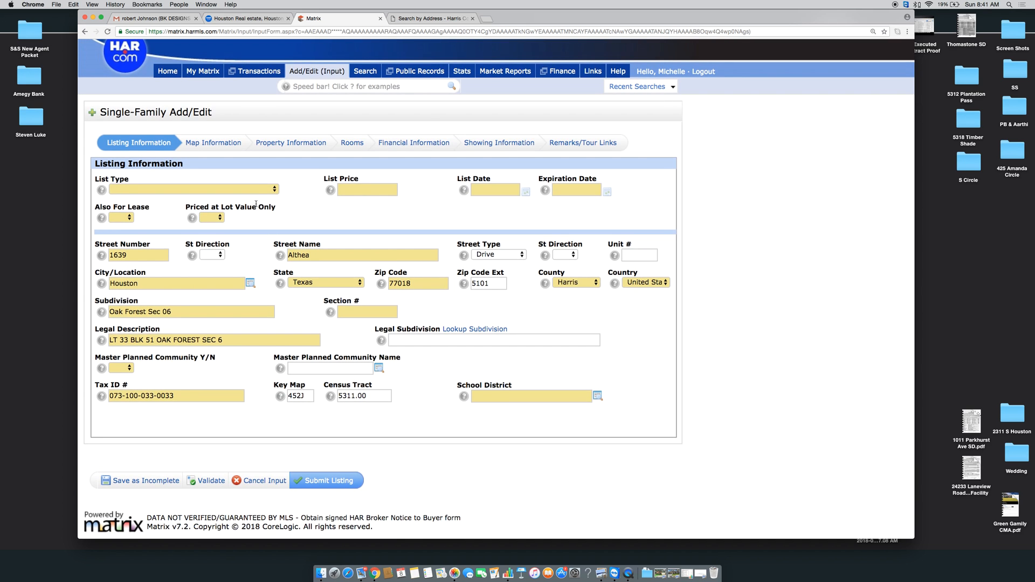
pyautogui.click(162, 190)
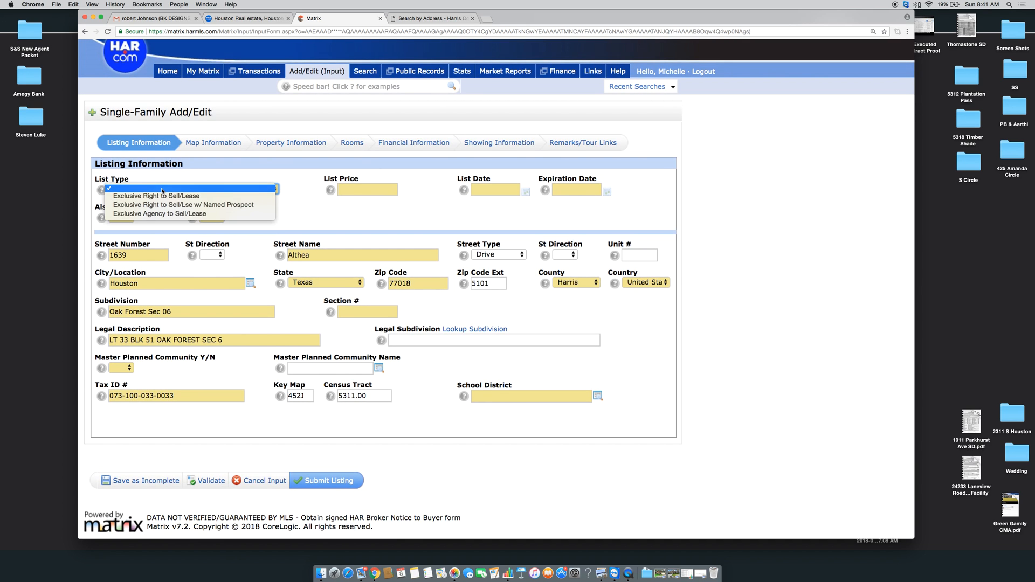
pyautogui.click(164, 197)
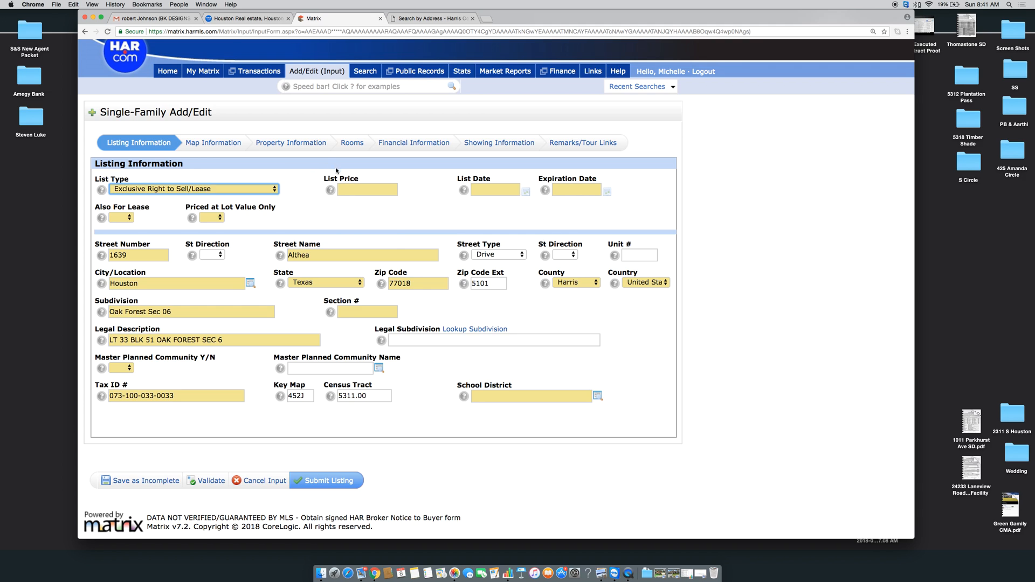
pyautogui.click(361, 189)
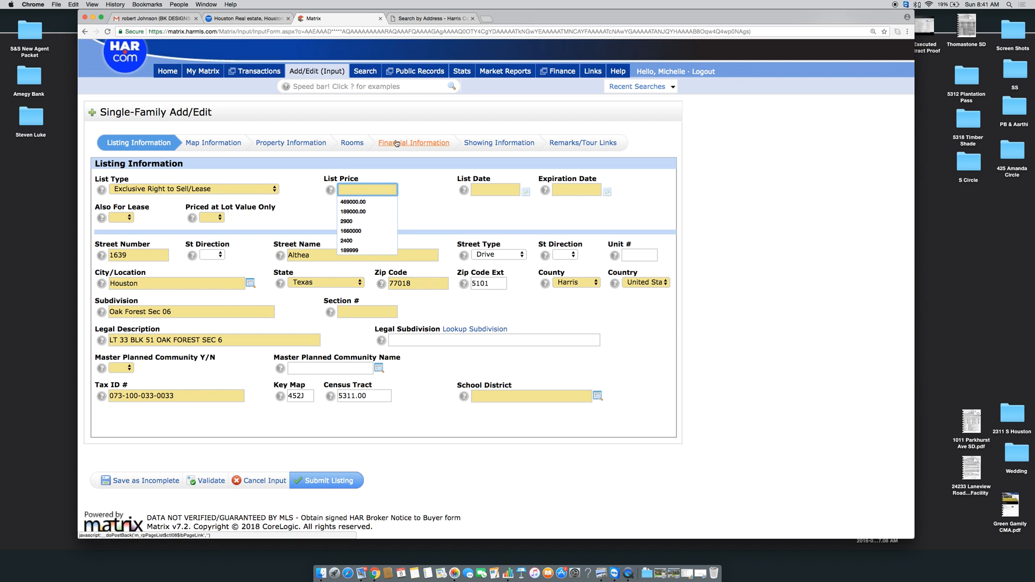
pyautogui.click(487, 19)
# Go to docusign.com and log in
pyautogui.write('dou')
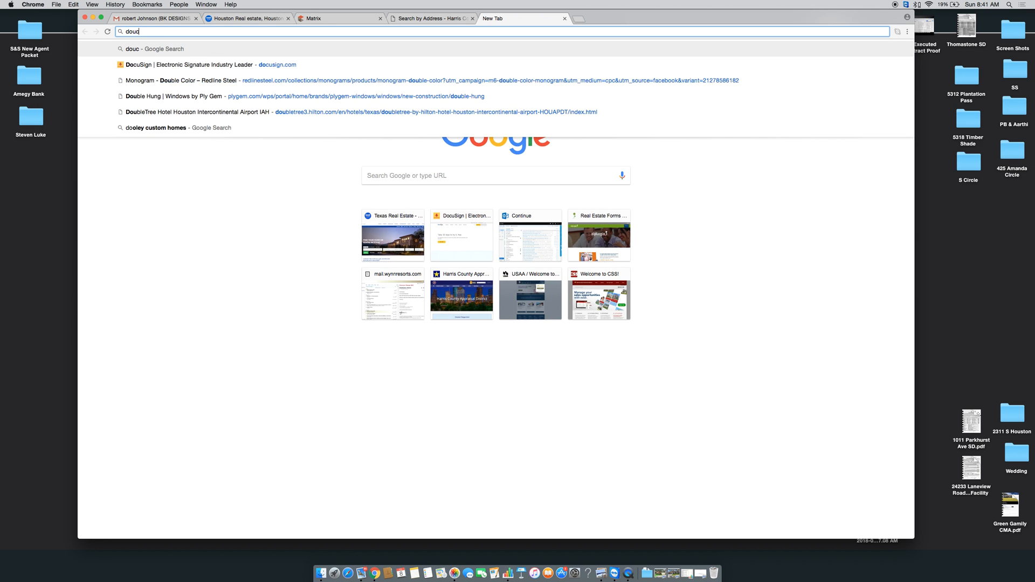
pyautogui.press('BackSpace')
pyautogui.write('cusign.com')
pyautogui.press('Return')
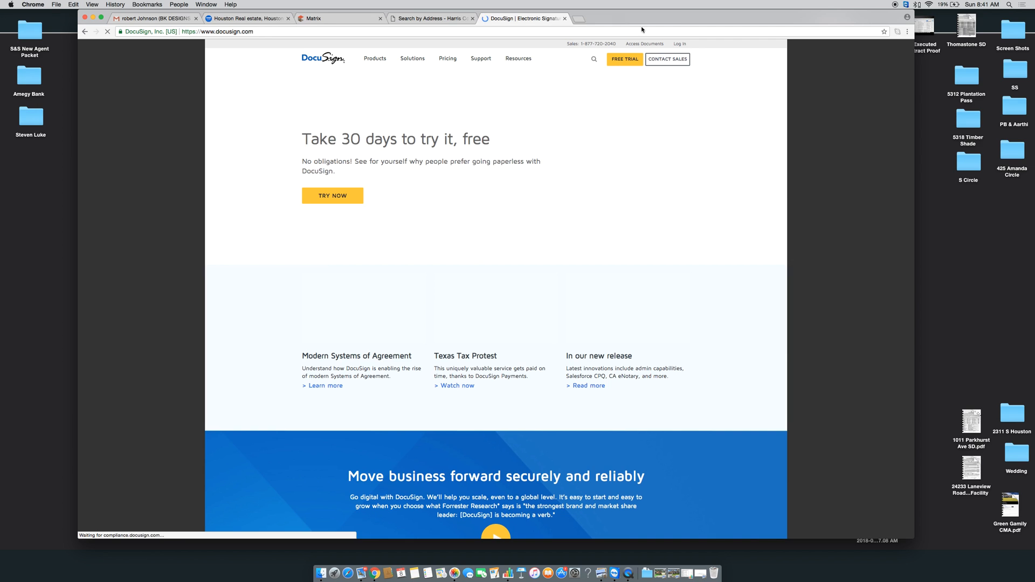
pyautogui.click(680, 46)
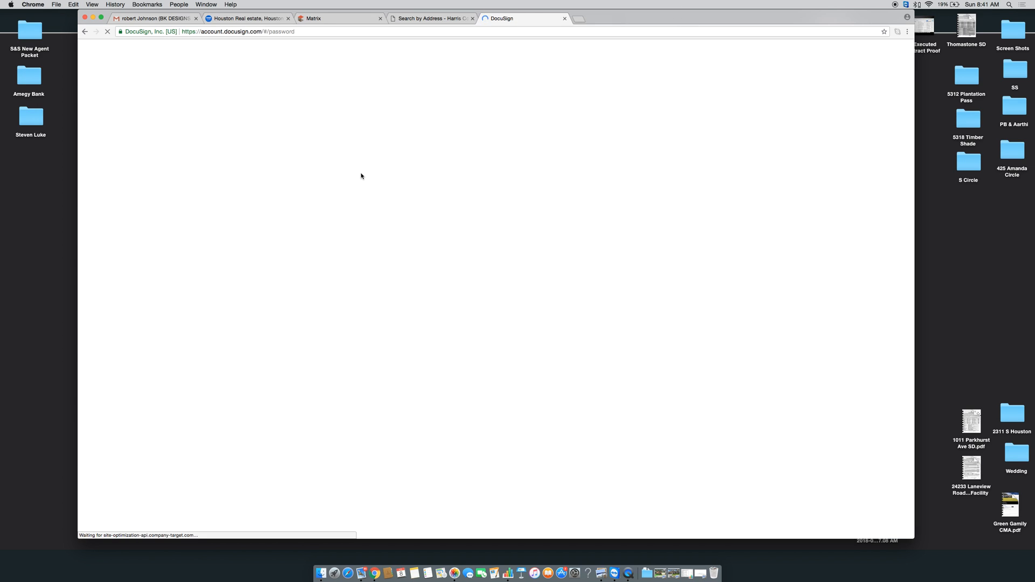
pyautogui.click(467, 201)
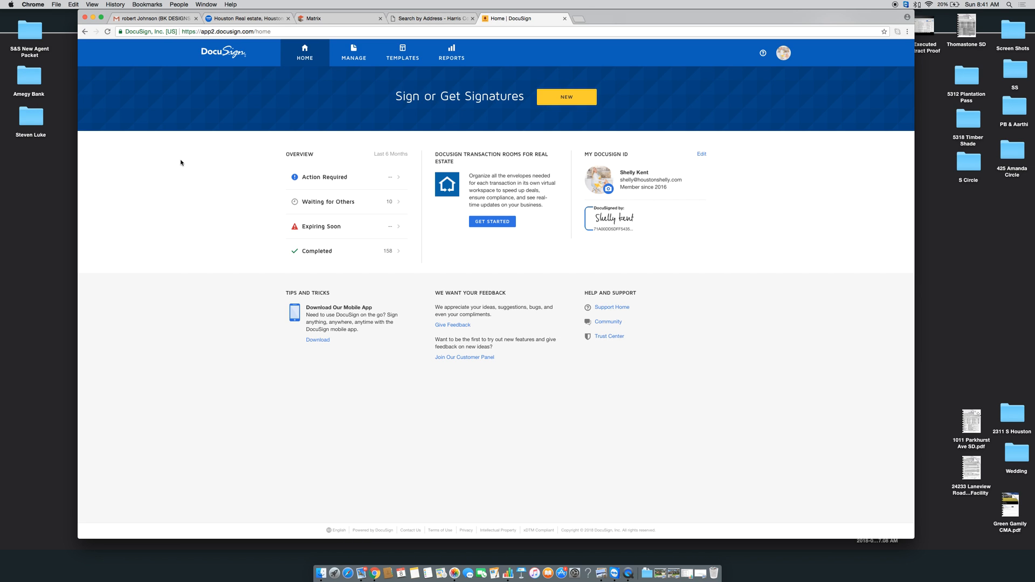
# Switch to Transaction Rooms and show the Active transactions list
pyautogui.click(784, 52)
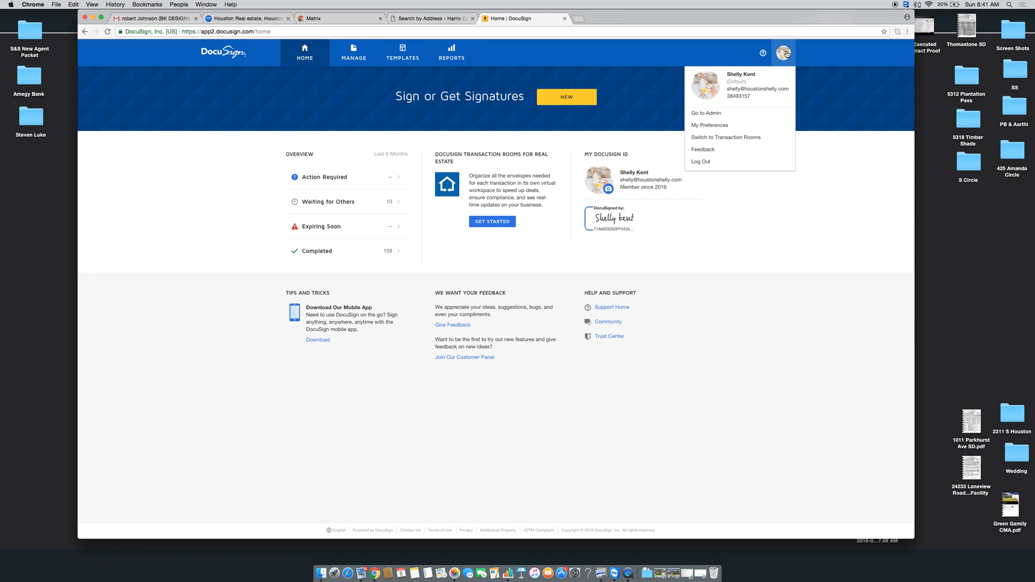
pyautogui.moveTo(736, 133); pyautogui.dragTo(736, 142)
pyautogui.click(737, 142)
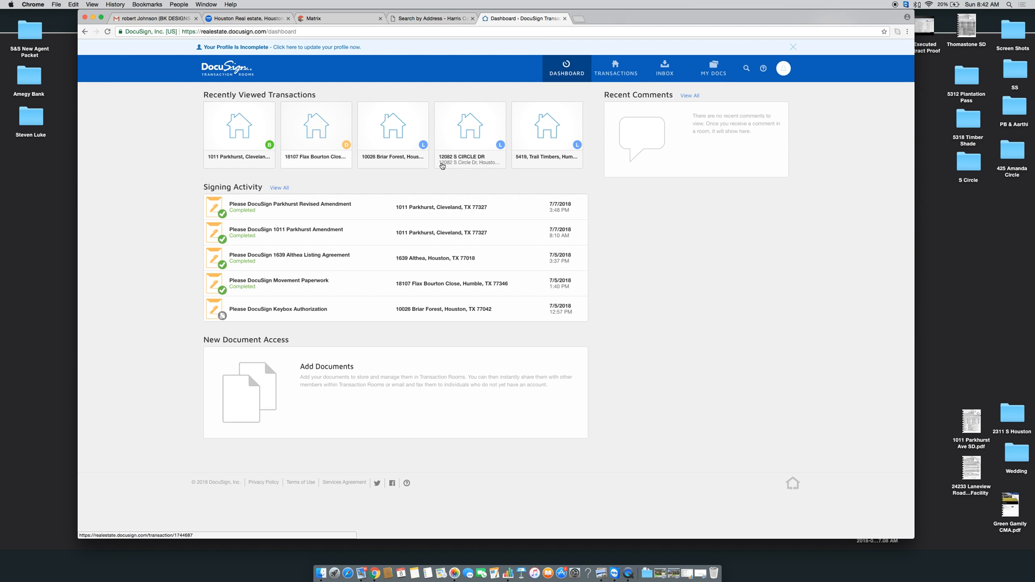
pyautogui.click(626, 75)
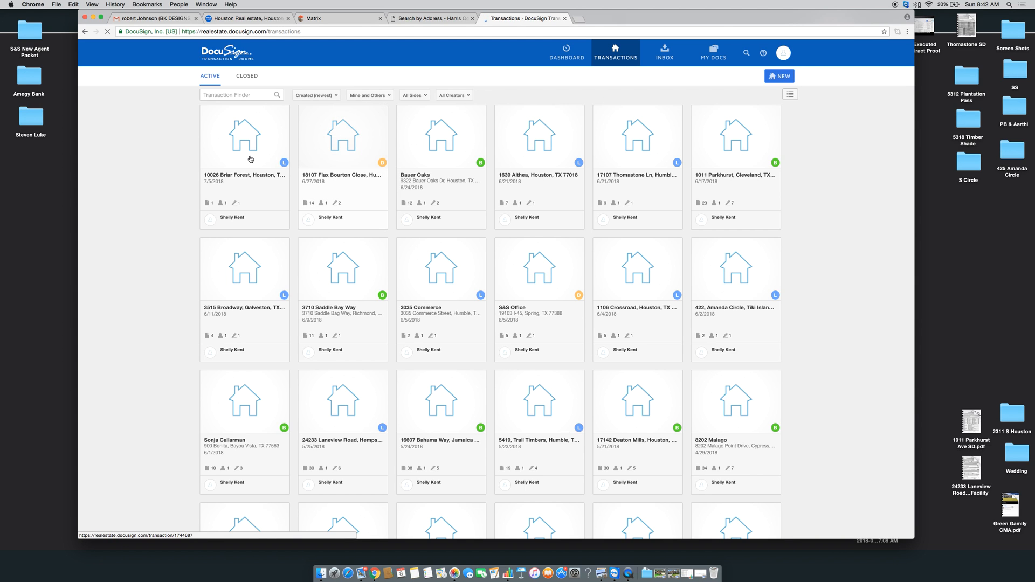
pyautogui.click(518, 131)
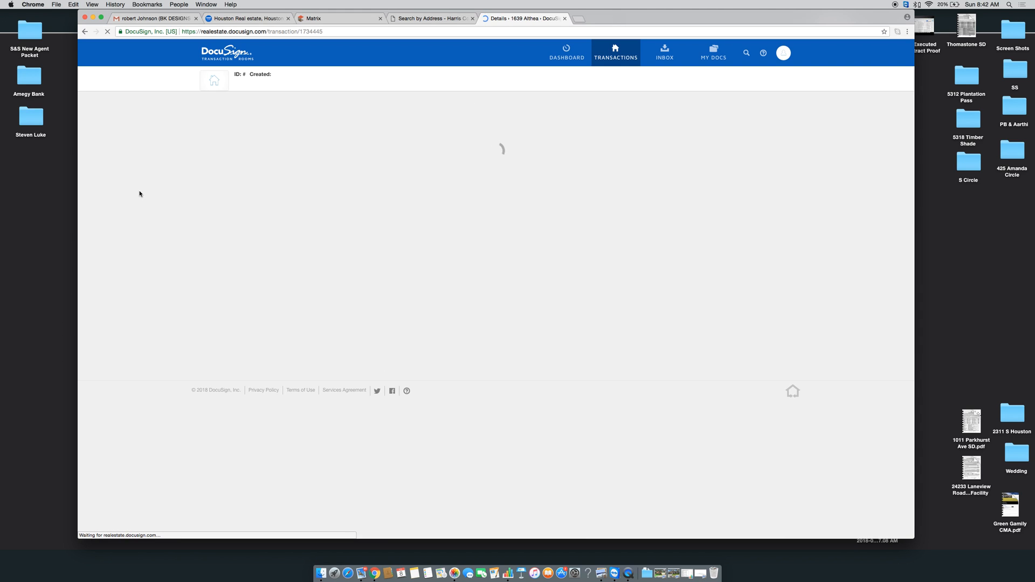
pyautogui.click(340, 107)
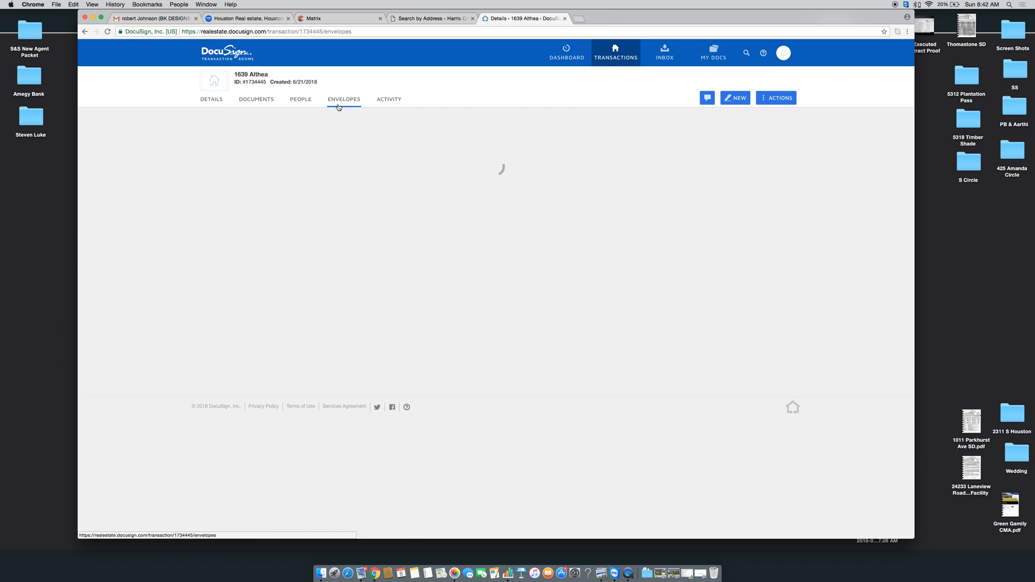
pyautogui.click(250, 151)
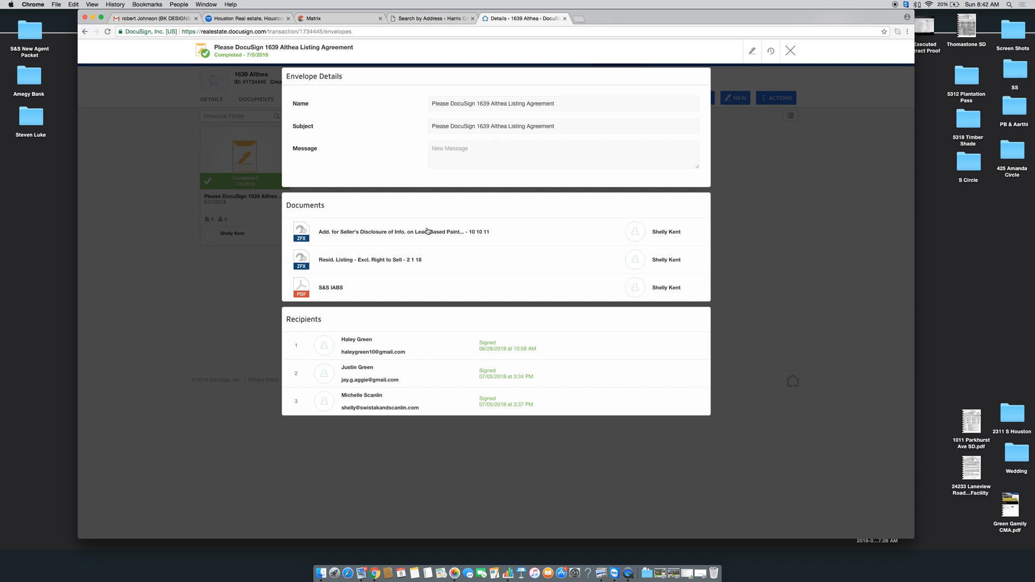
pyautogui.click(791, 49)
pyautogui.click(264, 106)
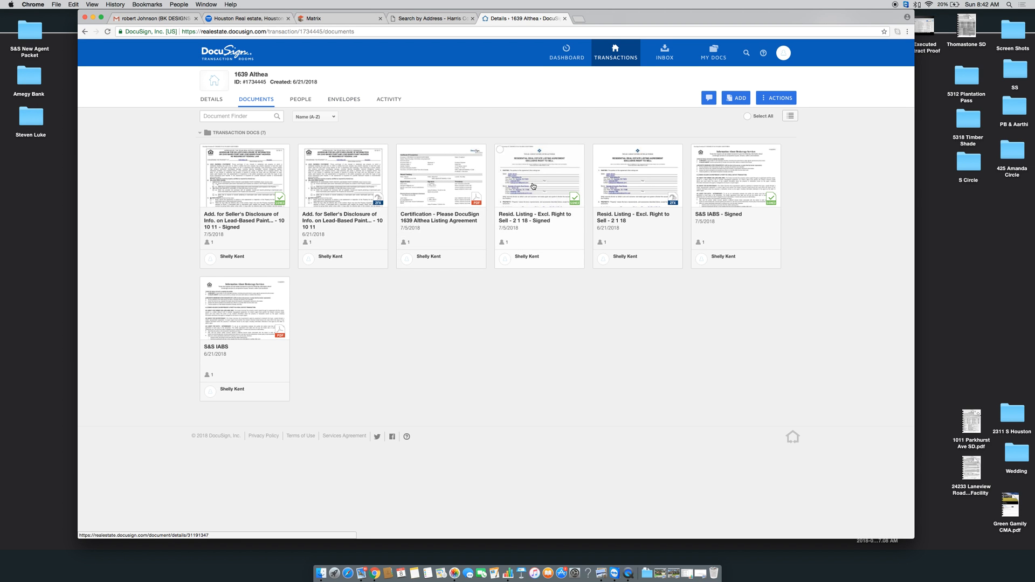
pyautogui.click(533, 186)
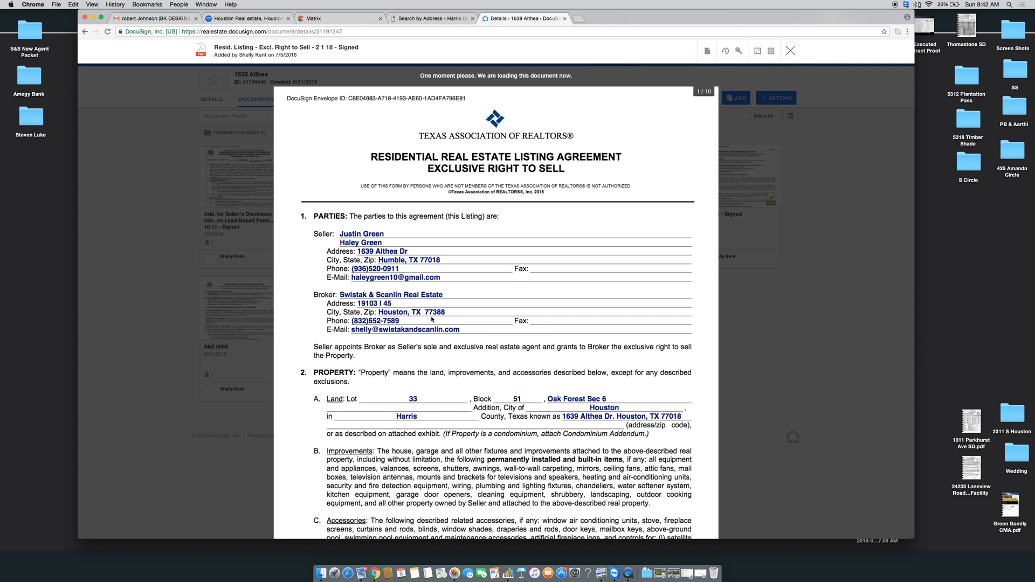
# Scroll the signed listing agreement to confirm the $499,000 price and July 2018–2019 term, then close it
pyautogui.scroll(-15, 447, 274)
pyautogui.scroll(-9, 431, 319)
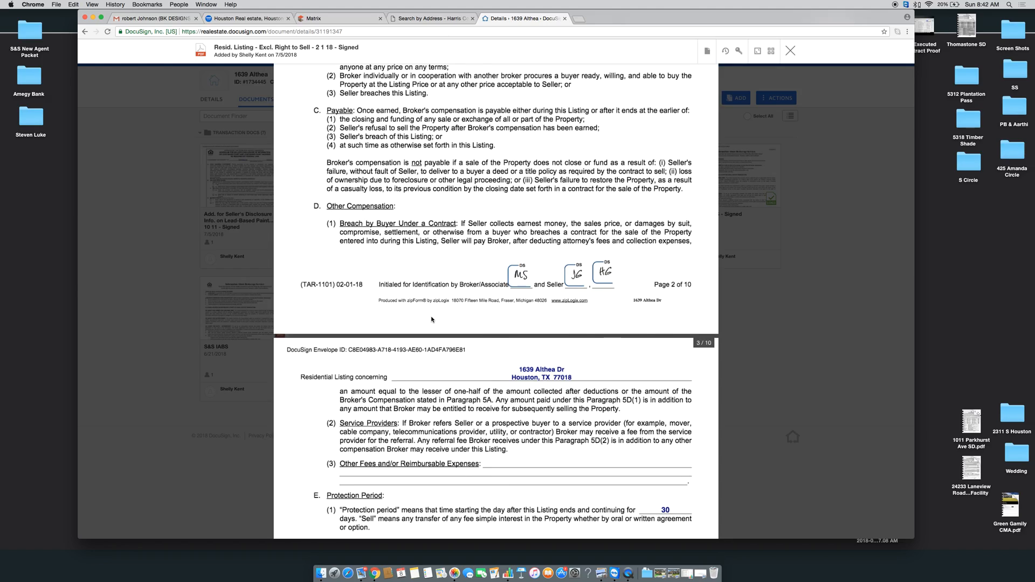
pyautogui.scroll(-10, 431, 320)
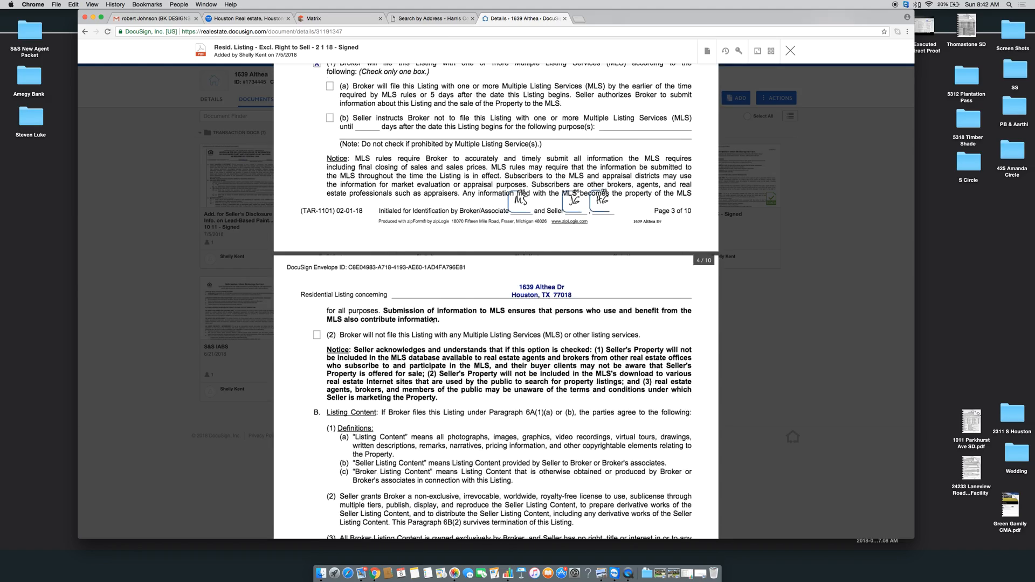
pyautogui.scroll(-10, 432, 319)
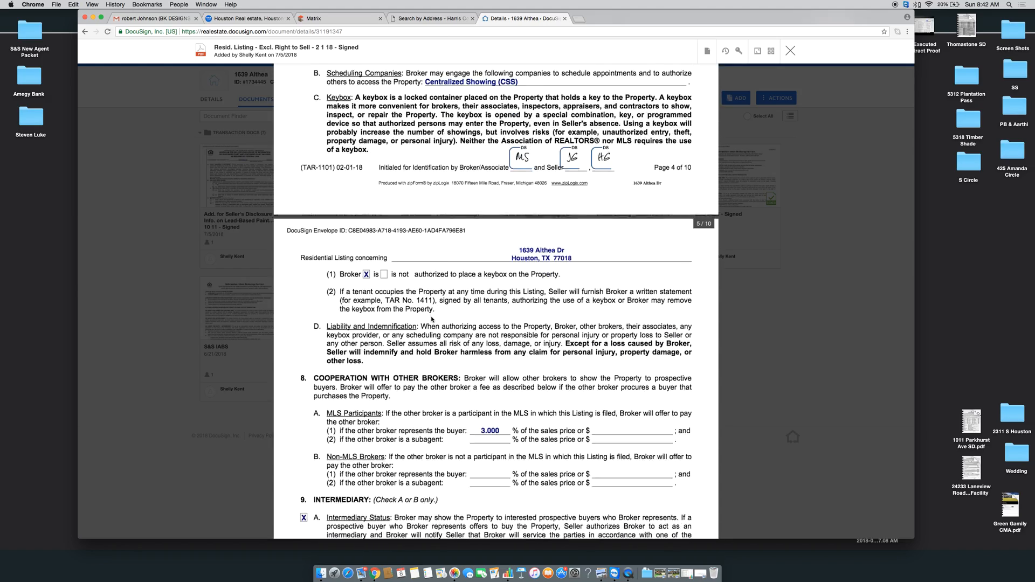
pyautogui.scroll(-5, 432, 319)
pyautogui.scroll(20, 431, 319)
pyautogui.scroll(15, 433, 319)
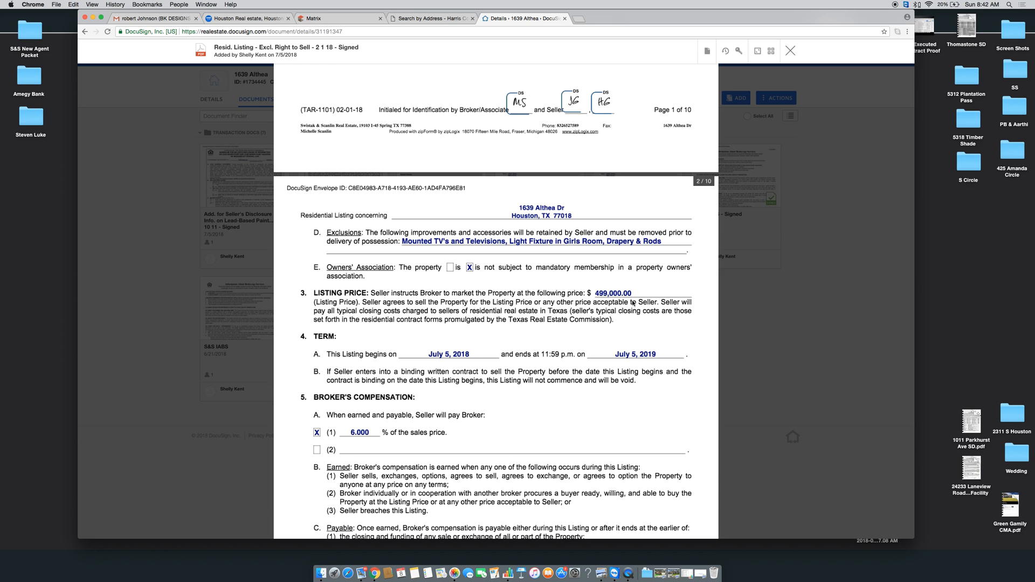
pyautogui.click(791, 52)
# Enter List Price 499000 and List Date 07/08/2018 on the Matrix listing form
pyautogui.click(311, 19)
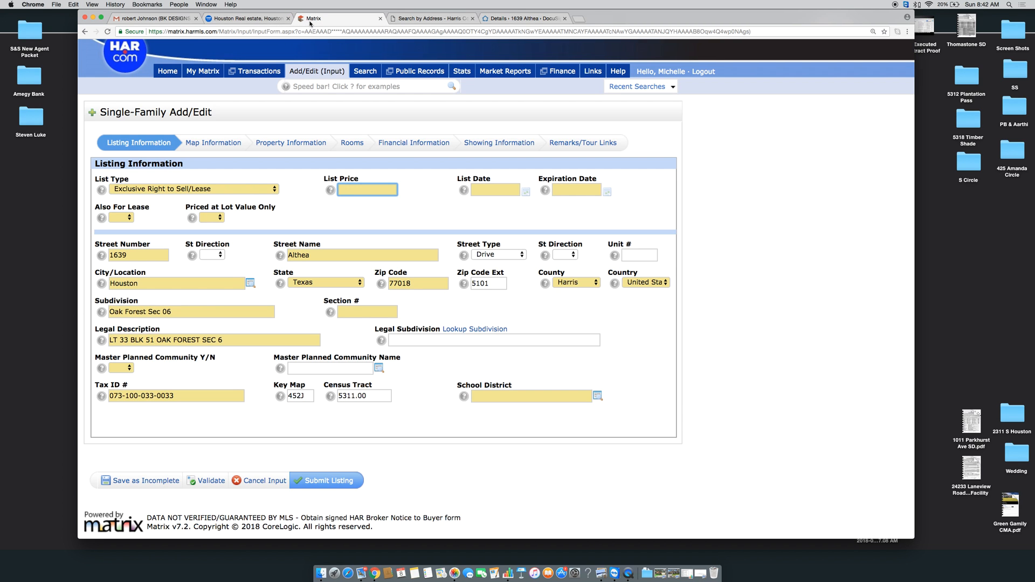
pyautogui.write('499000')
pyautogui.press('Tab')
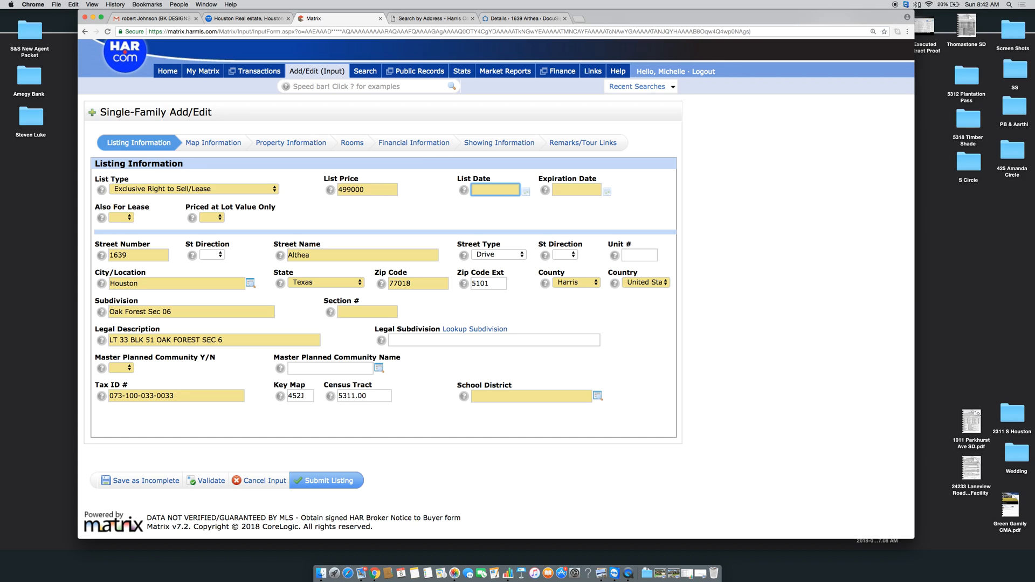
pyautogui.click(526, 191)
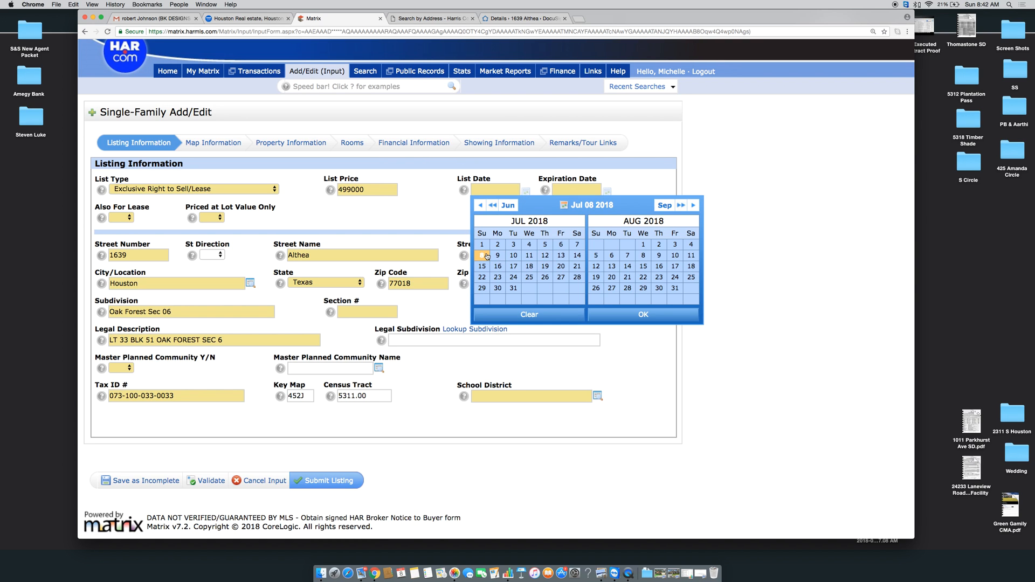
pyautogui.click(487, 256)
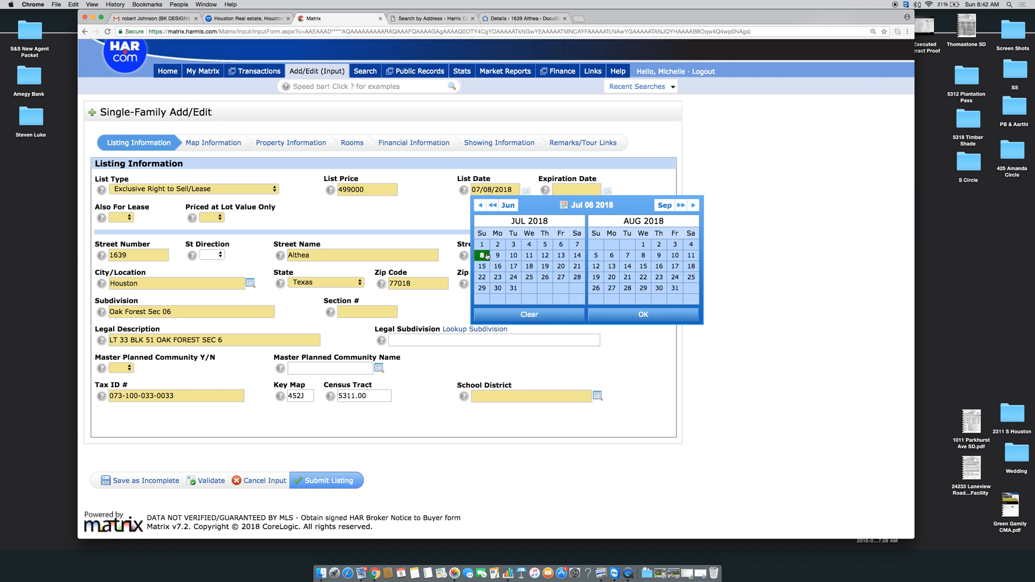
pyautogui.click(674, 318)
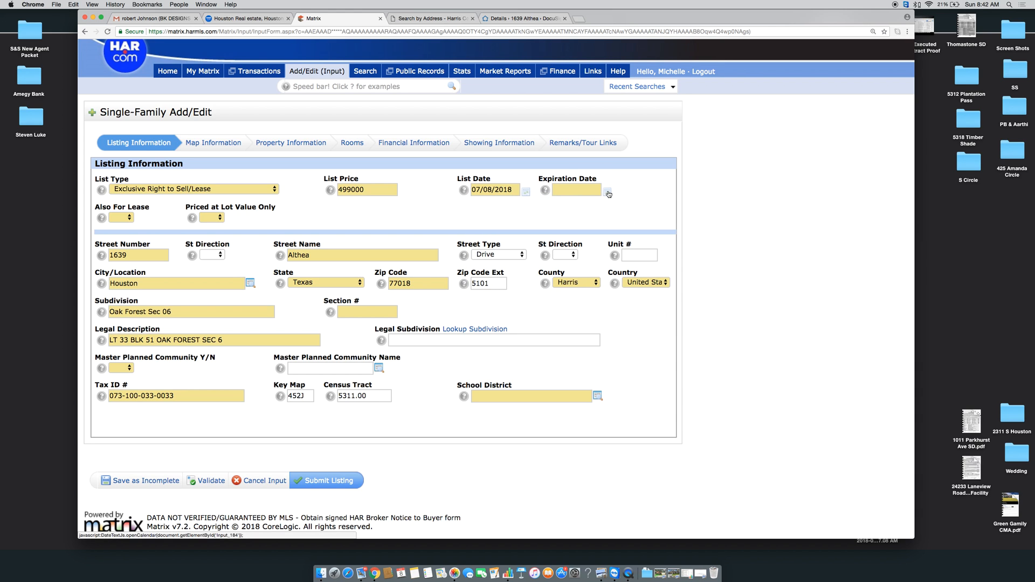
# Reopen the signed listing agreement in DocuSign to recheck its July 5, 2018–July 5, 2019 term
pyautogui.click(518, 18)
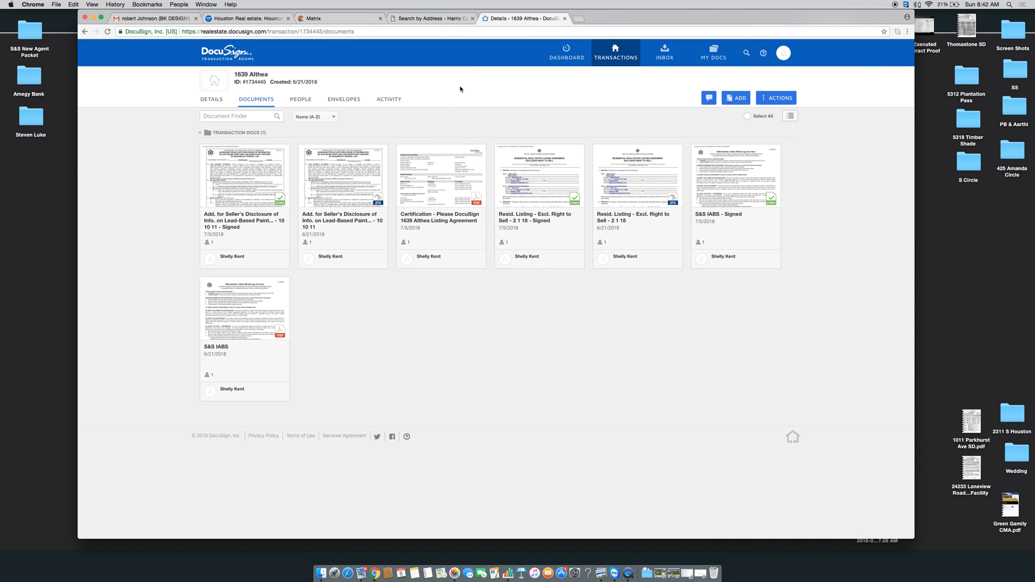
pyautogui.click(527, 175)
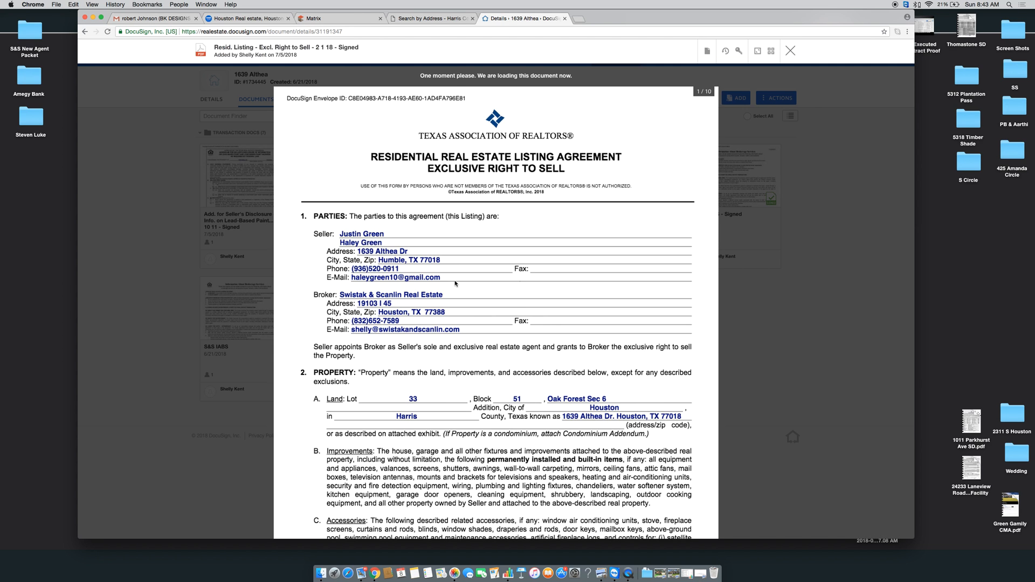
pyautogui.scroll(-10, 455, 283)
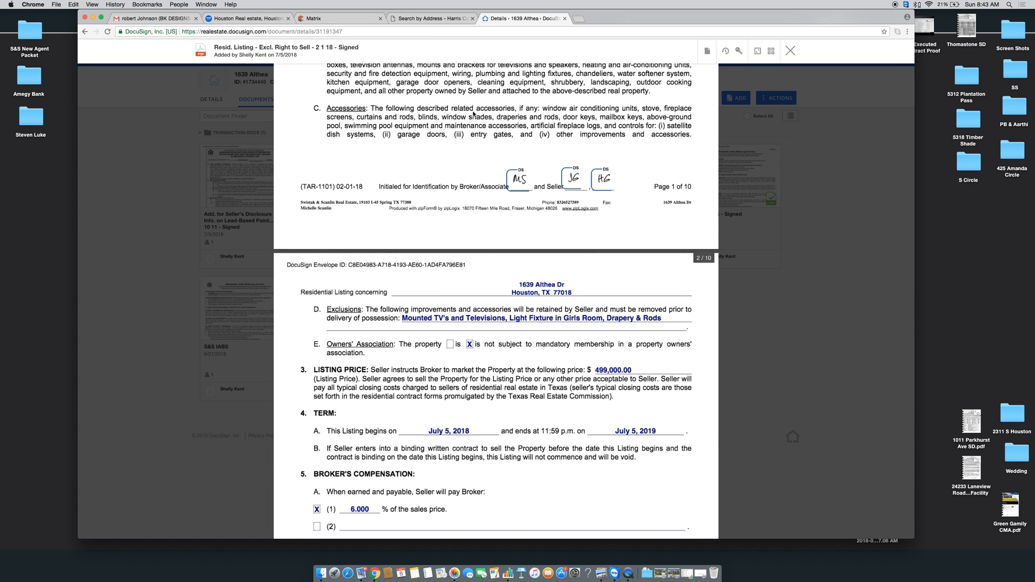
pyautogui.click(340, 18)
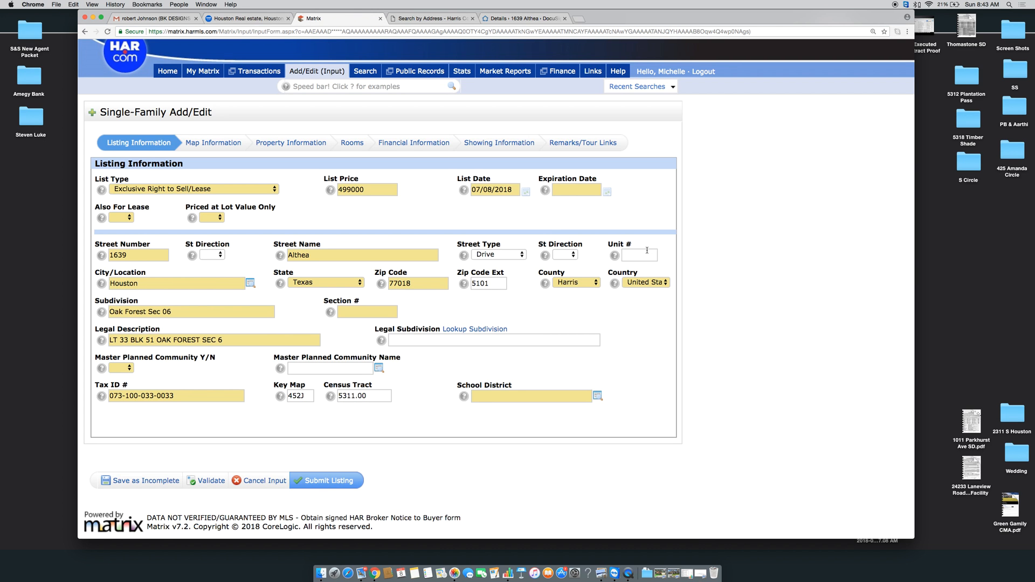
# Set the Expiration Date to 07/08/2019 using the calendar
pyautogui.click(576, 190)
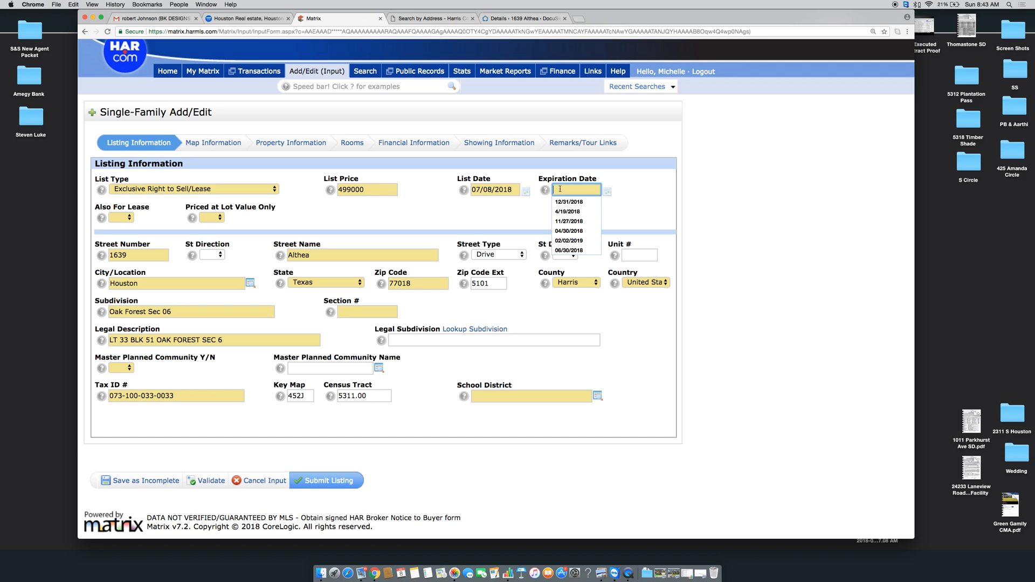
pyautogui.click(608, 193)
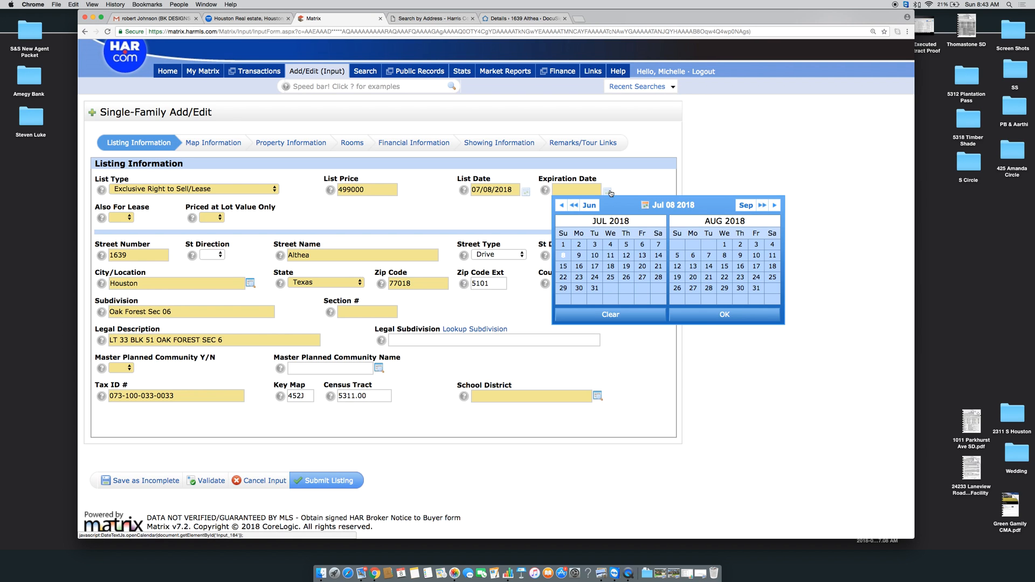
pyautogui.click(767, 207)
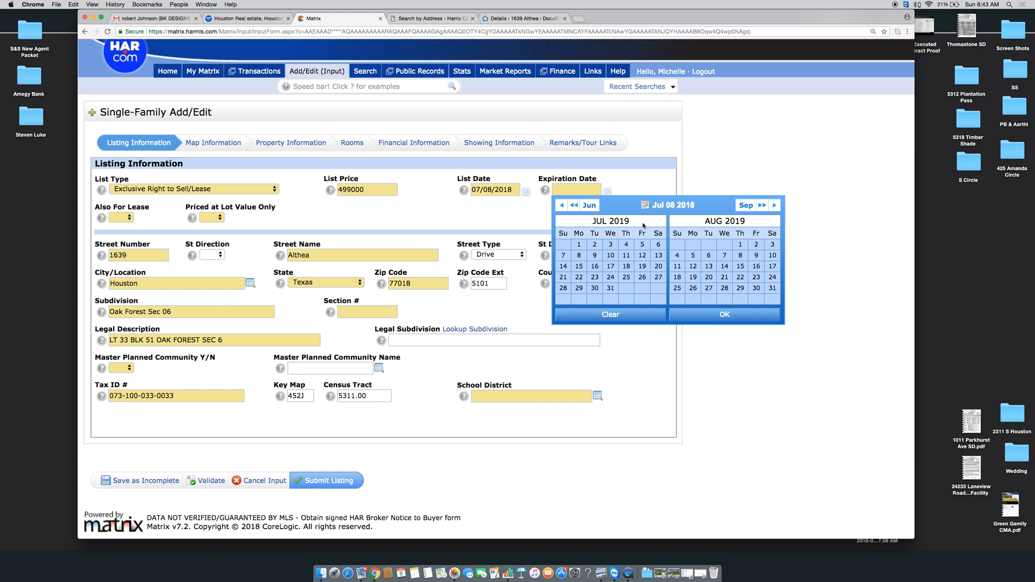
pyautogui.click(579, 255)
pyautogui.click(721, 318)
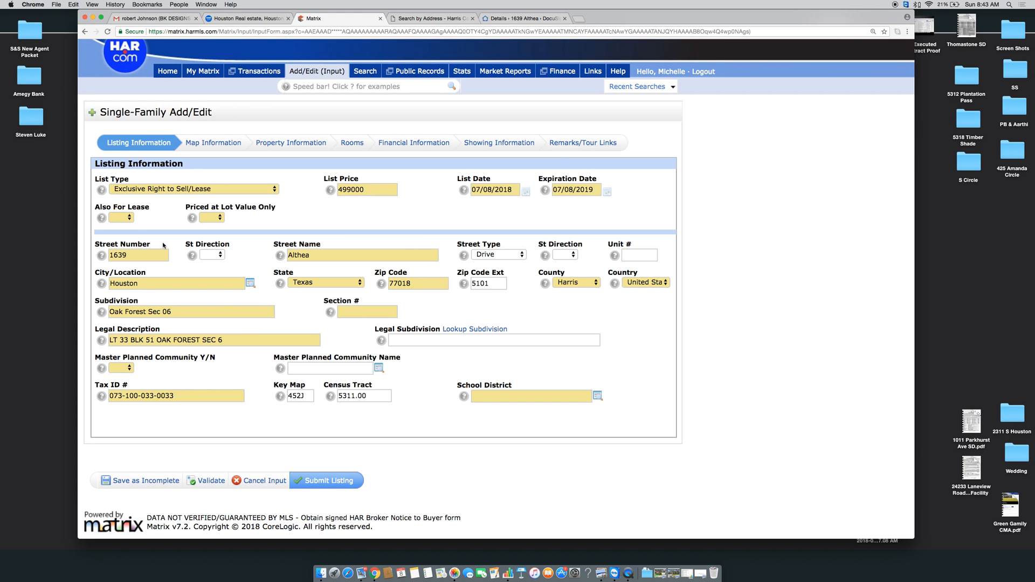
# Set Also For Lease and Priced at Lot Value Only to No, then view the HCAD record
pyautogui.click(120, 218)
pyautogui.click(120, 233)
pyautogui.click(215, 218)
pyautogui.click(207, 233)
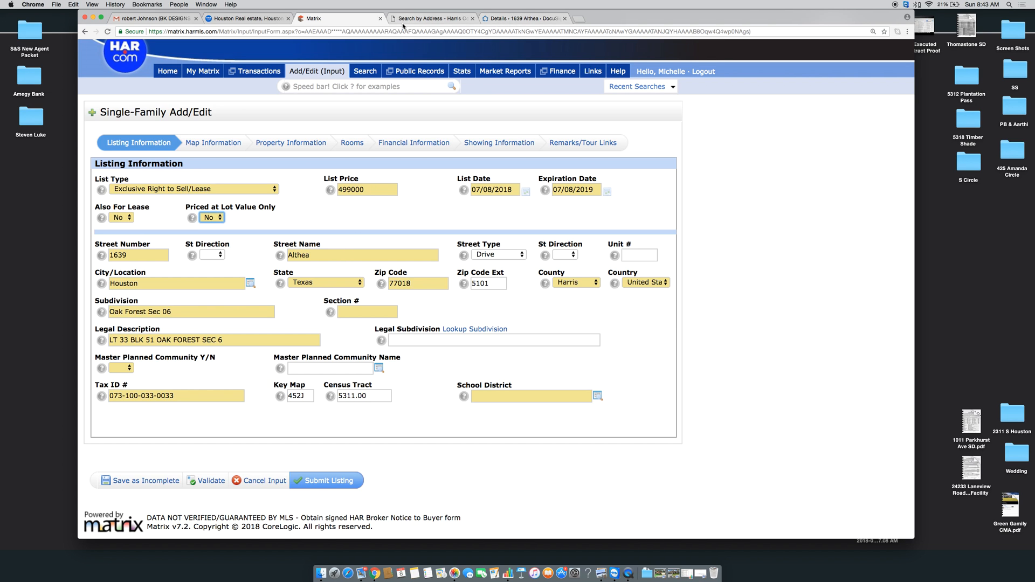
pyautogui.click(418, 18)
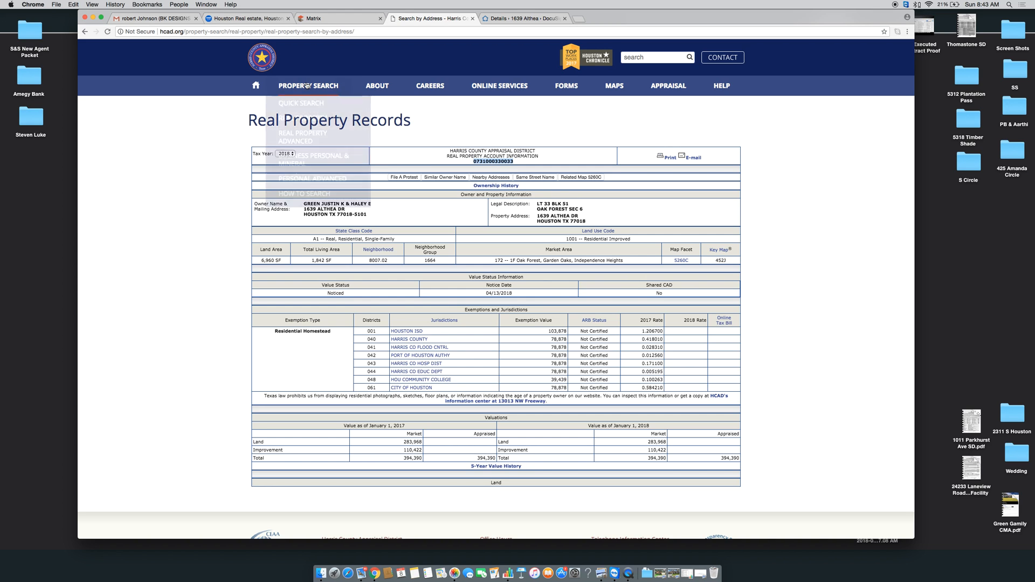
# Trim the subdivision from 'Oak Forest Sec 06' to 'Oak Forest', leaving the street name unchanged
pyautogui.click(313, 18)
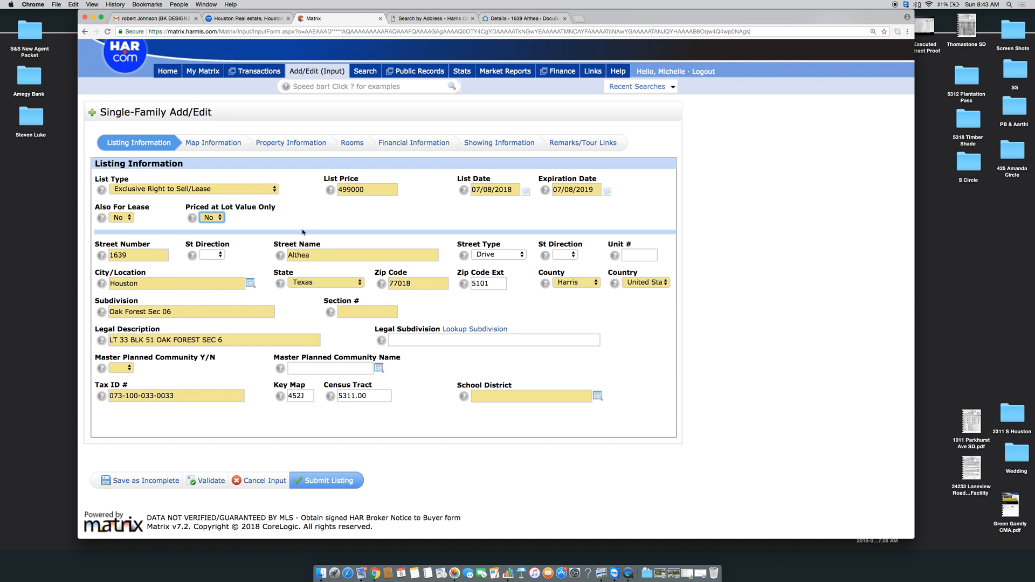
pyautogui.click(345, 256)
pyautogui.write('Dri')
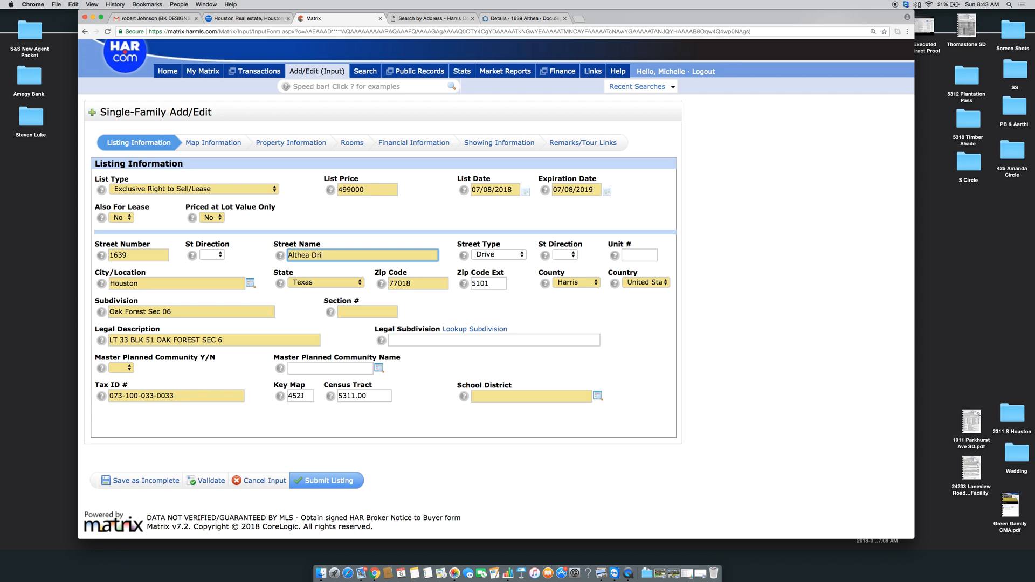
pyautogui.press('BackSpace')
pyautogui.press('BackSpace')
pyautogui.moveTo(171, 312); pyautogui.dragTo(150, 313)
pyautogui.press('BackSpace')
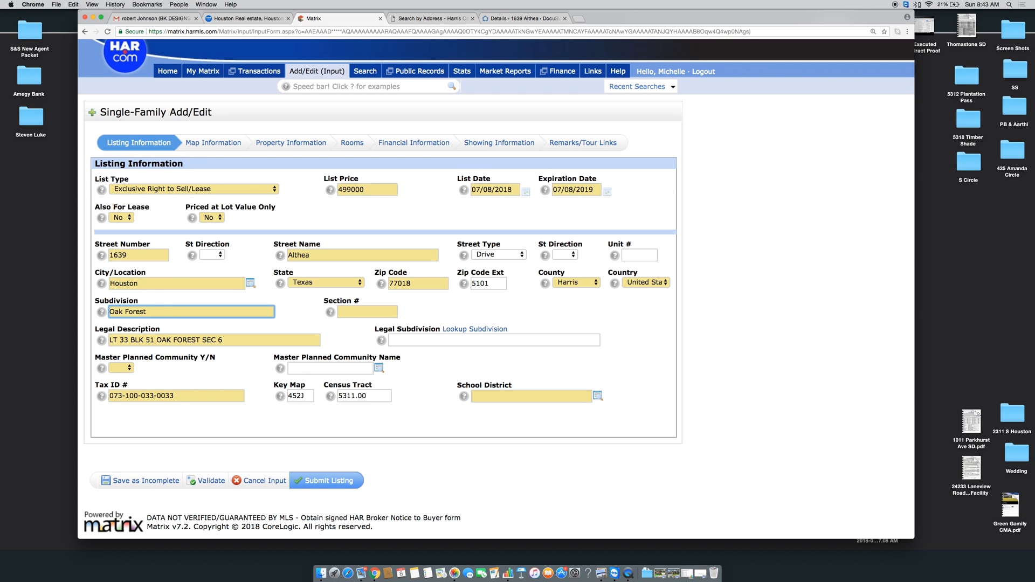
# Check subdivision name suggestions in HAR.com's Homes for Sale search and the HCAD record
pyautogui.click(238, 18)
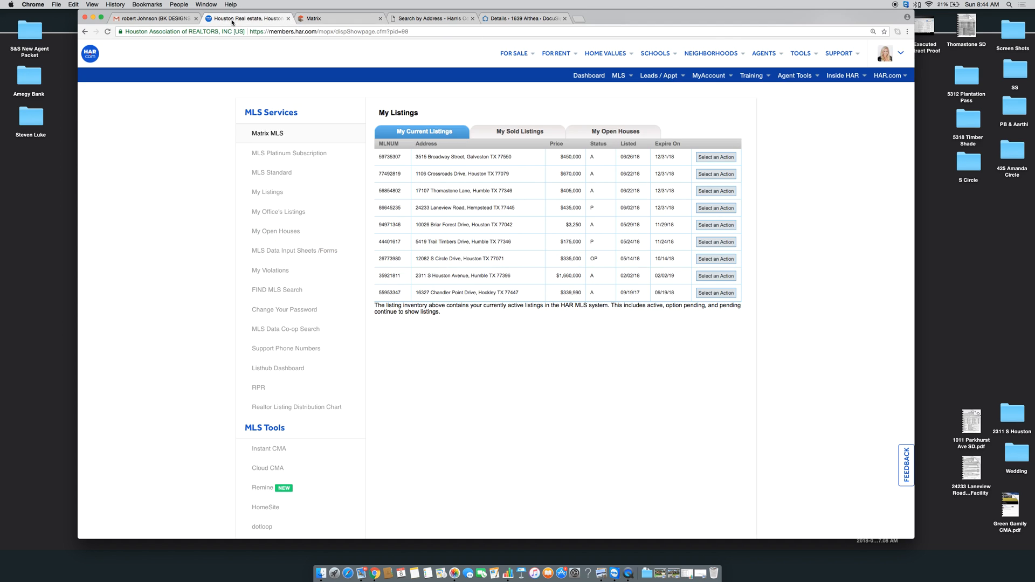
pyautogui.moveTo(515, 54)
pyautogui.click(525, 79)
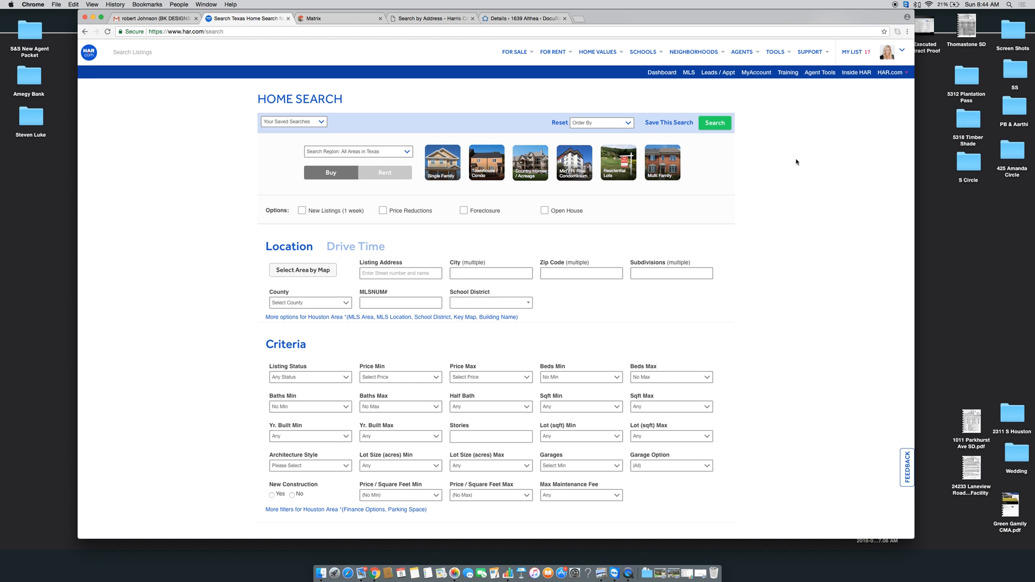
pyautogui.click(645, 273)
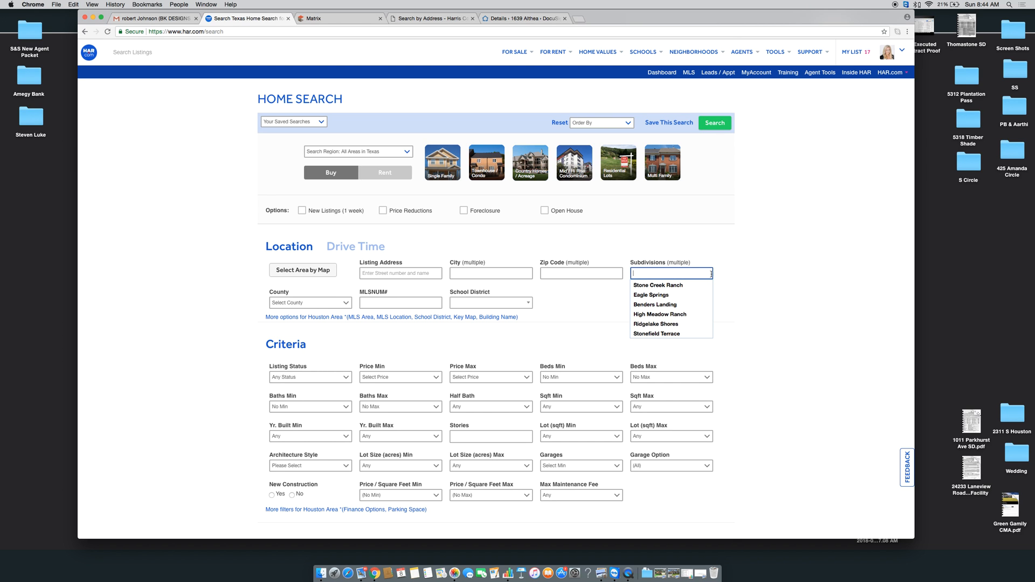
pyautogui.click(405, 19)
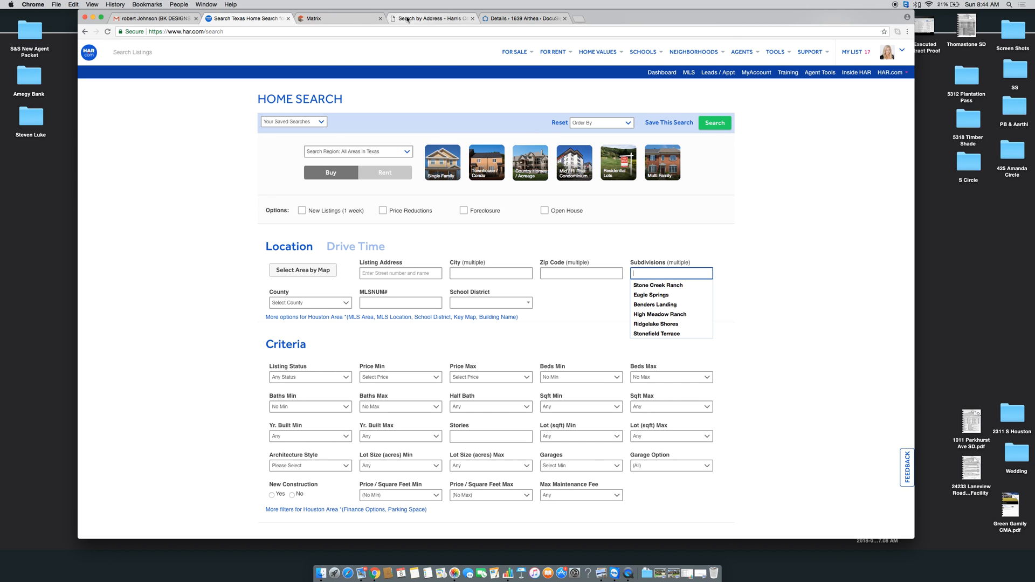
pyautogui.click(312, 18)
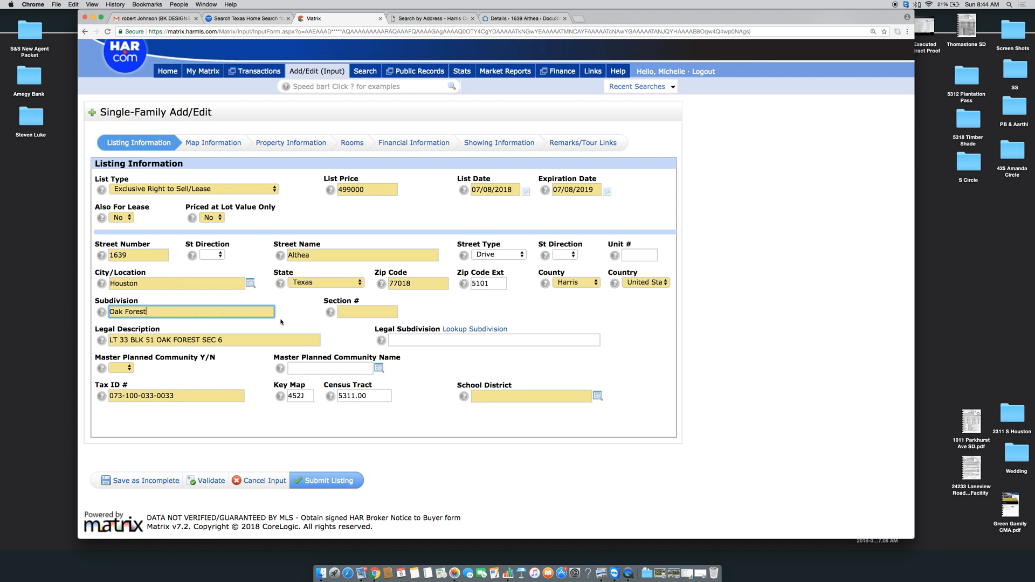
# Enter 6 as the Section # and open the Legal Subdivision Dictionary lookup
pyautogui.click(351, 309)
pyautogui.write('6')
pyautogui.press('Tab')
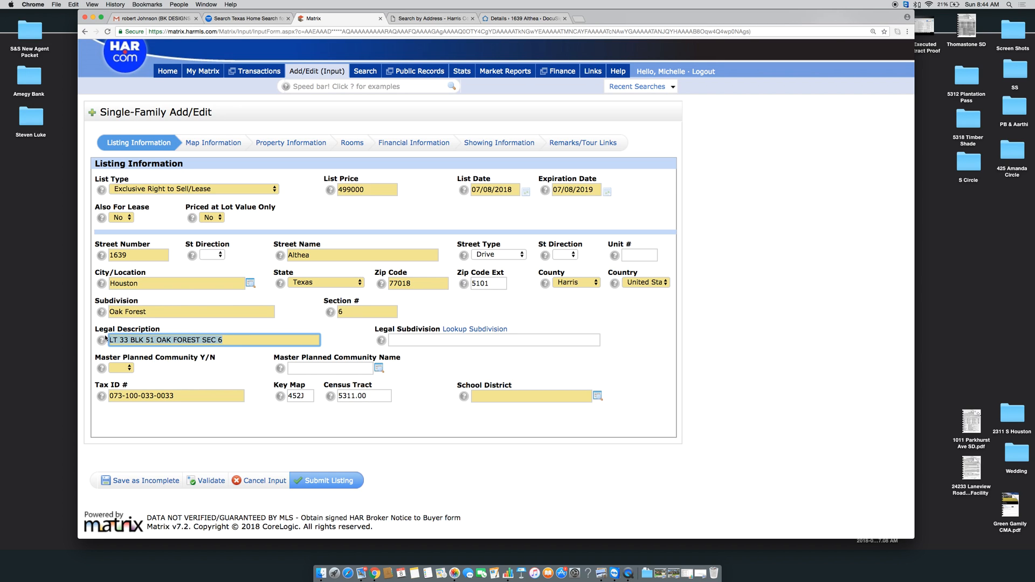
pyautogui.click(261, 327)
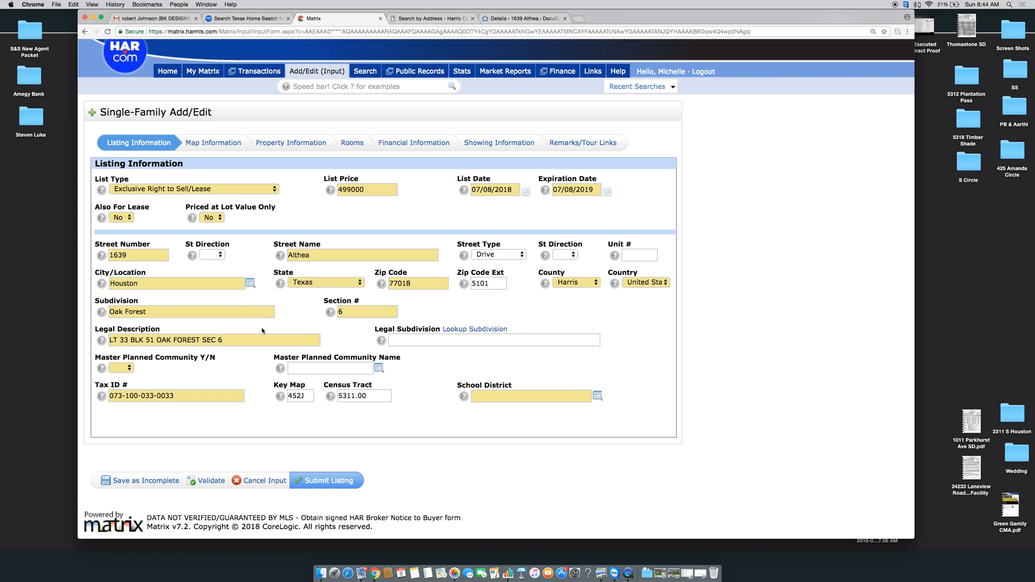
pyautogui.scroll(-1, 250, 354)
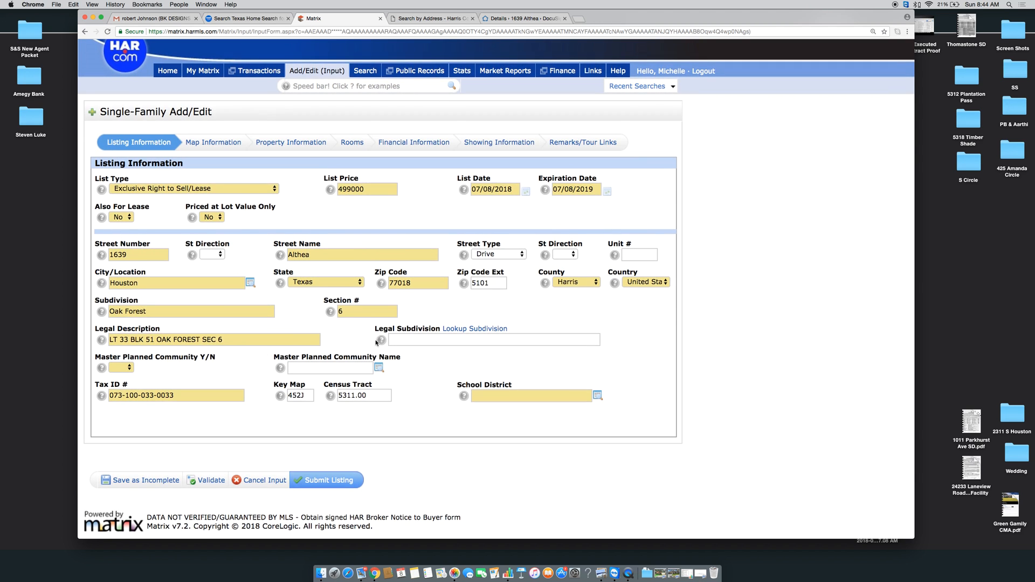
pyautogui.click(475, 328)
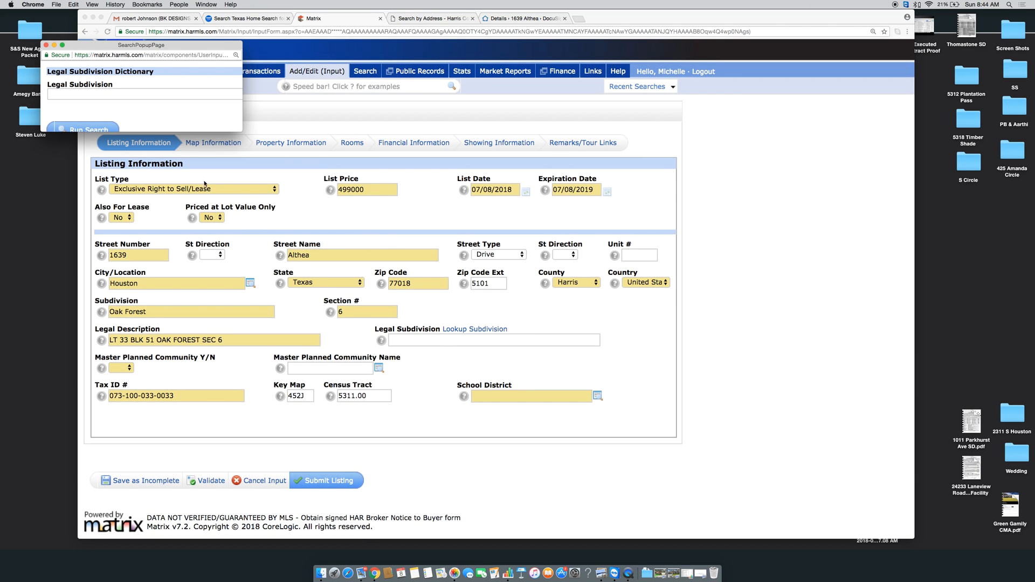
# Fill Legal Subdivision with OAK FOREST from the dictionary and set Master Planned Community to No
pyautogui.write('Oak ')
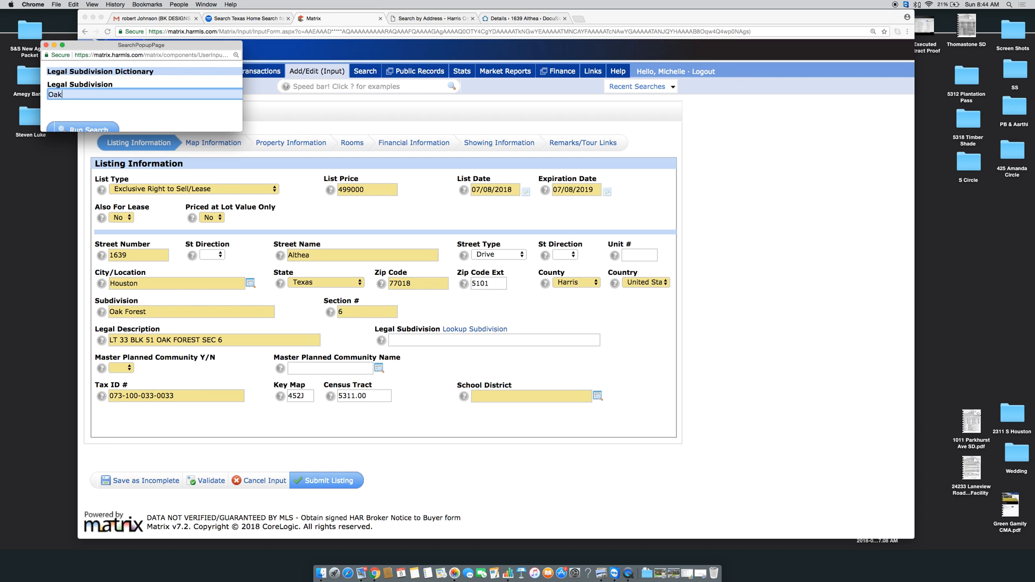
pyautogui.write('Fores')
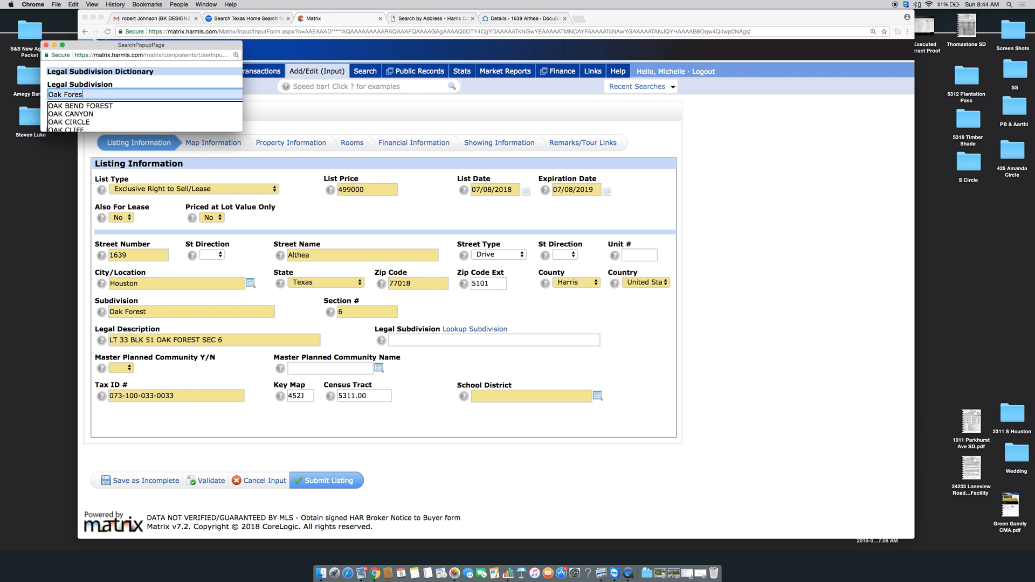
pyautogui.write('t')
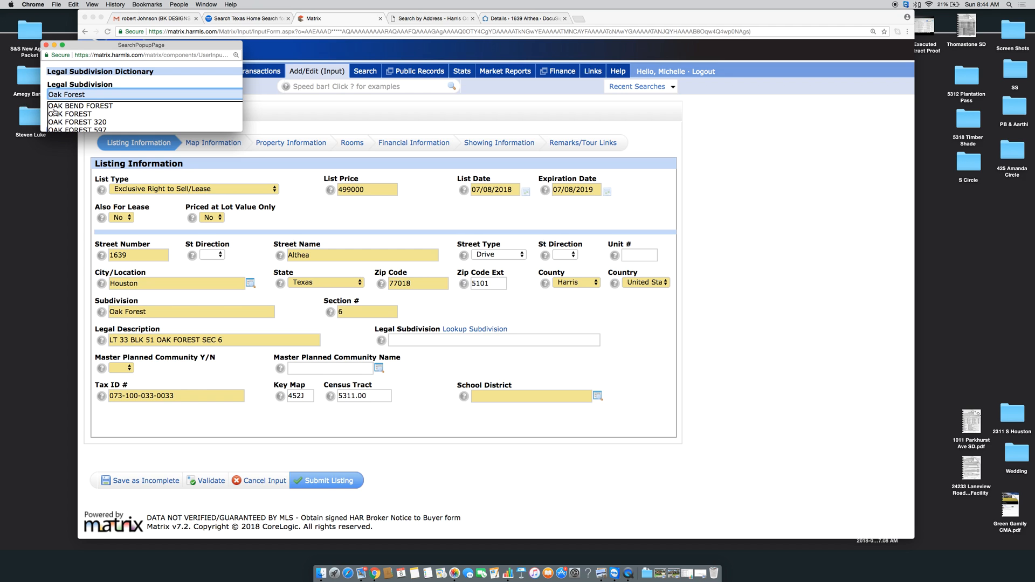
pyautogui.click(64, 114)
pyautogui.click(68, 129)
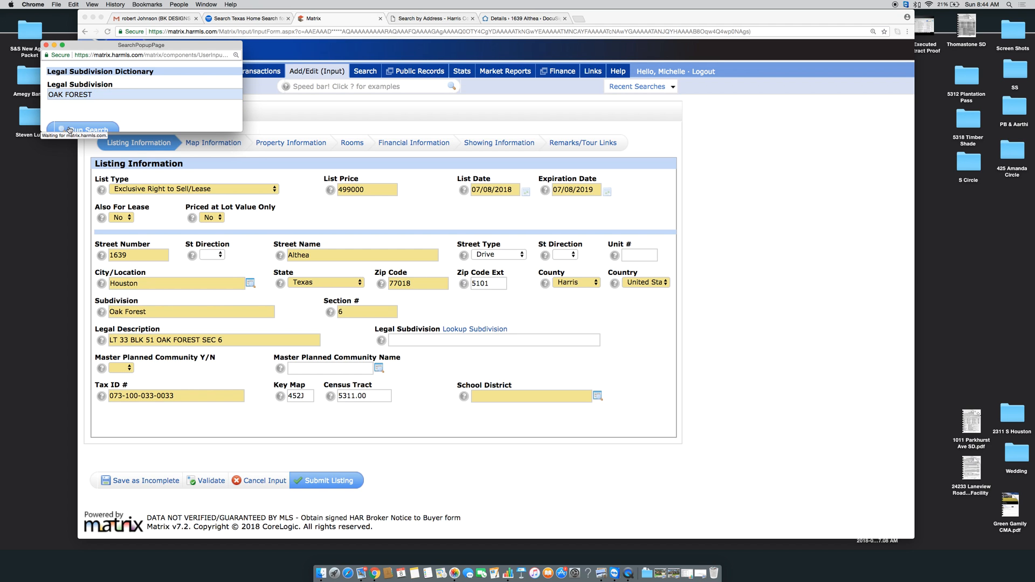
pyautogui.click(50, 89)
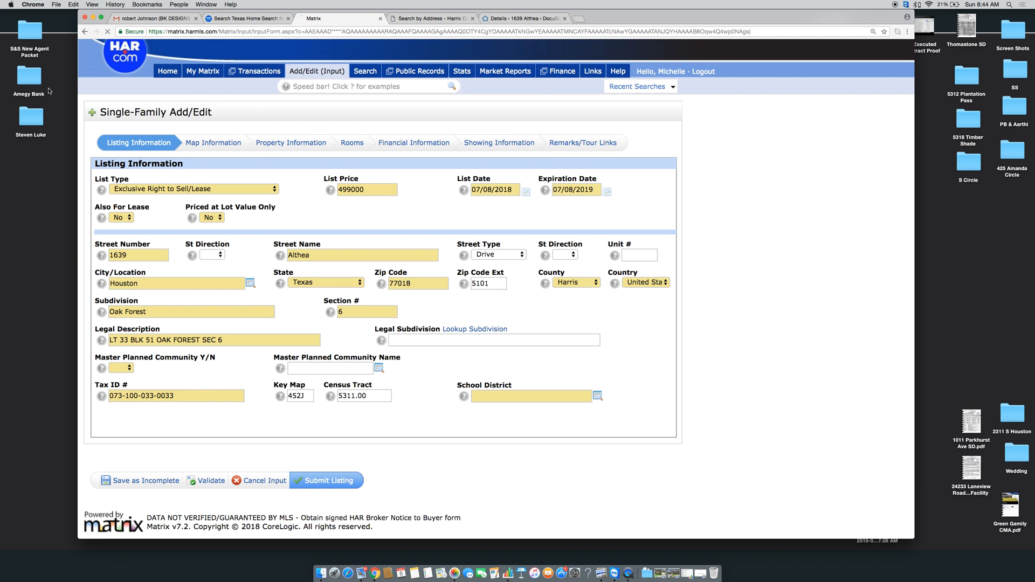
pyautogui.click(122, 367)
pyautogui.click(122, 384)
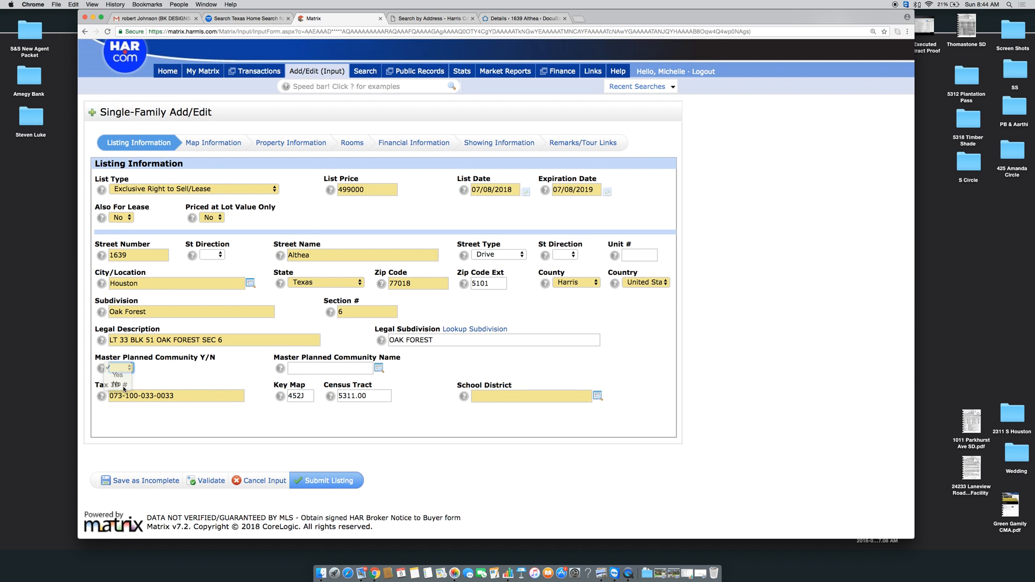
# Search the school district list and set School District to 27 - Houston
pyautogui.scroll(-1, 199, 389)
pyautogui.click(598, 396)
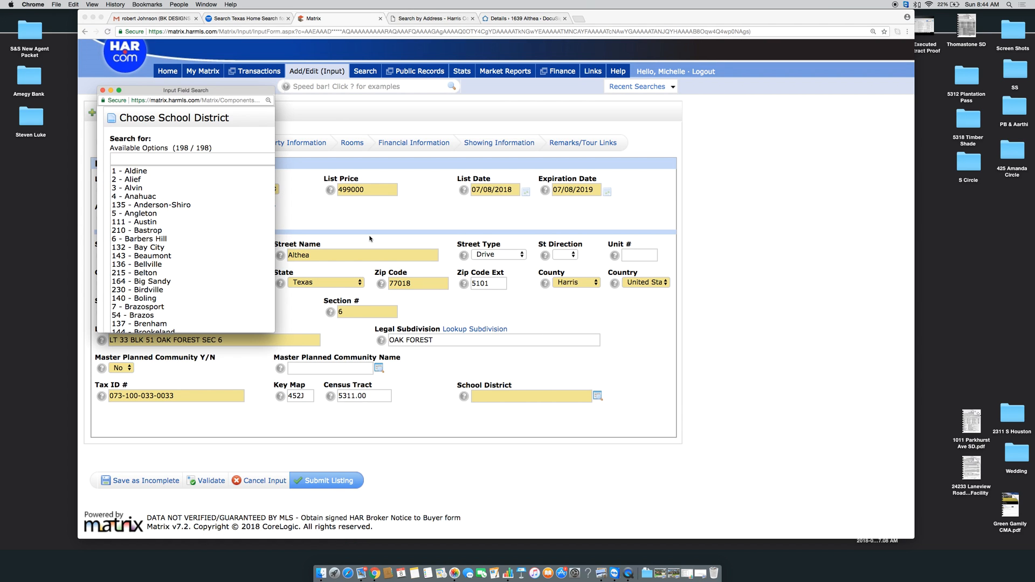
pyautogui.click(200, 160)
pyautogui.write('Hoius')
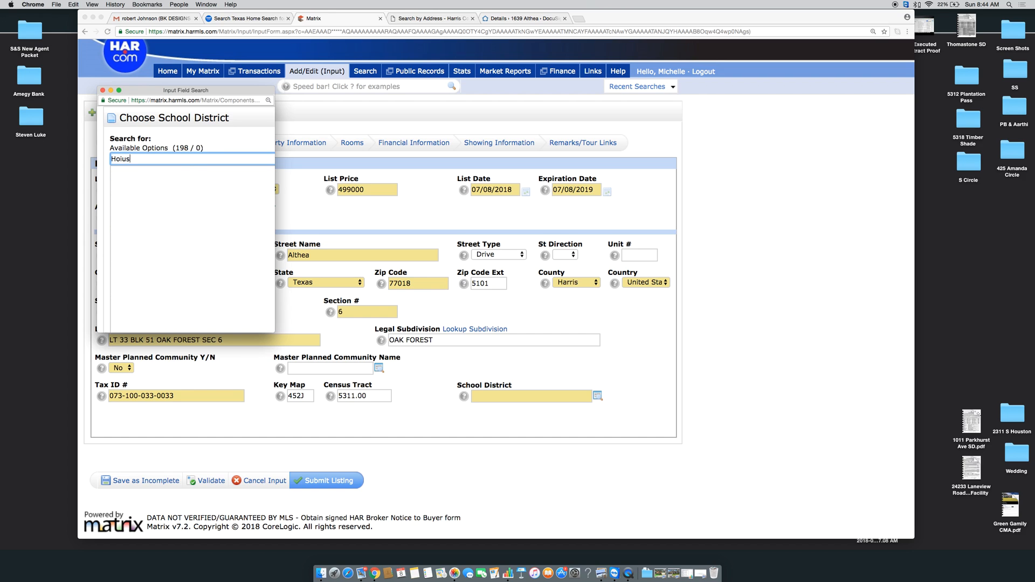
pyautogui.press('BackSpace')
pyautogui.press('BackSpace')
pyautogui.press('BackSpace')
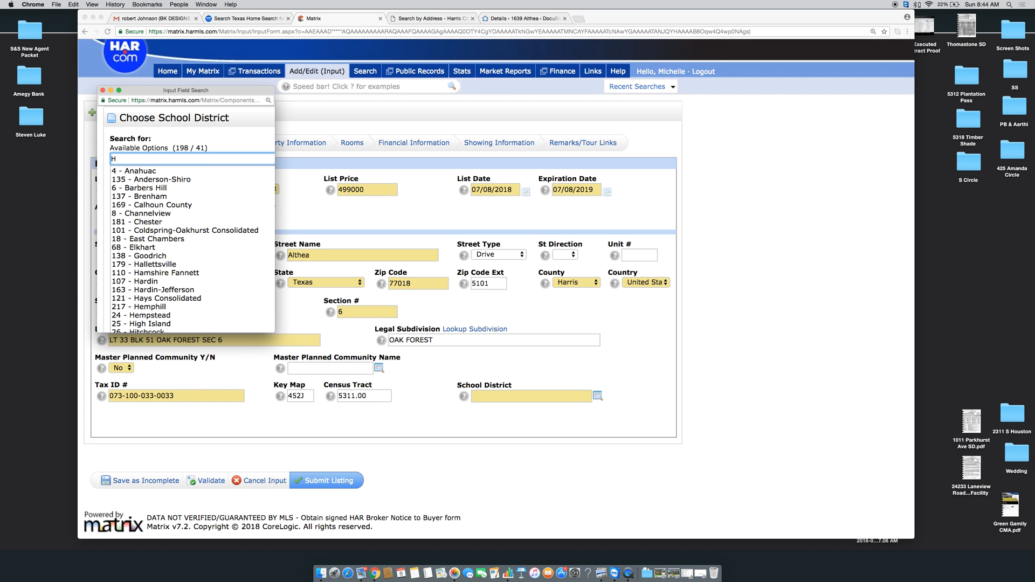
pyautogui.write('ouston')
pyautogui.click(161, 170)
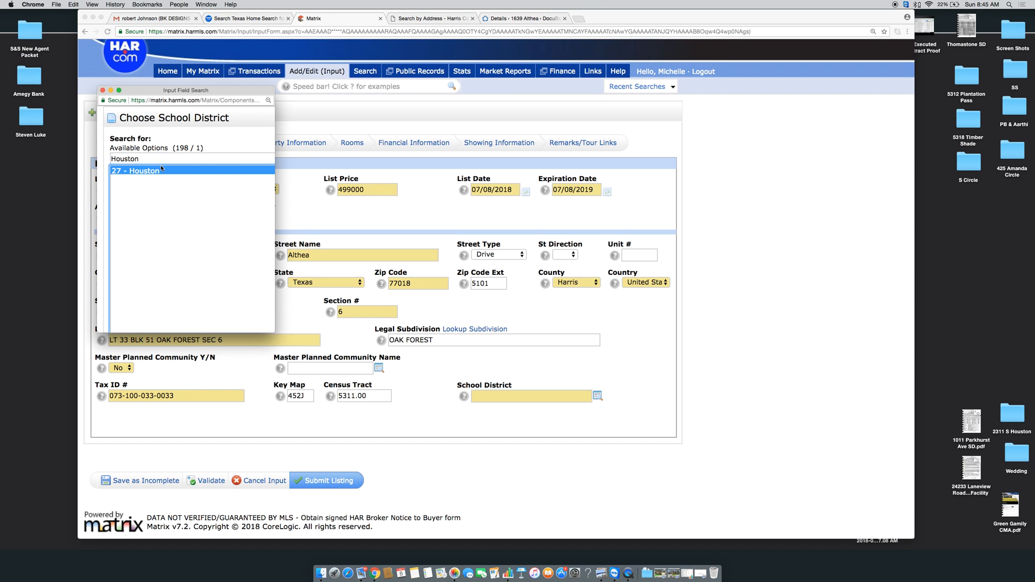
pyautogui.doubleClick(135, 171)
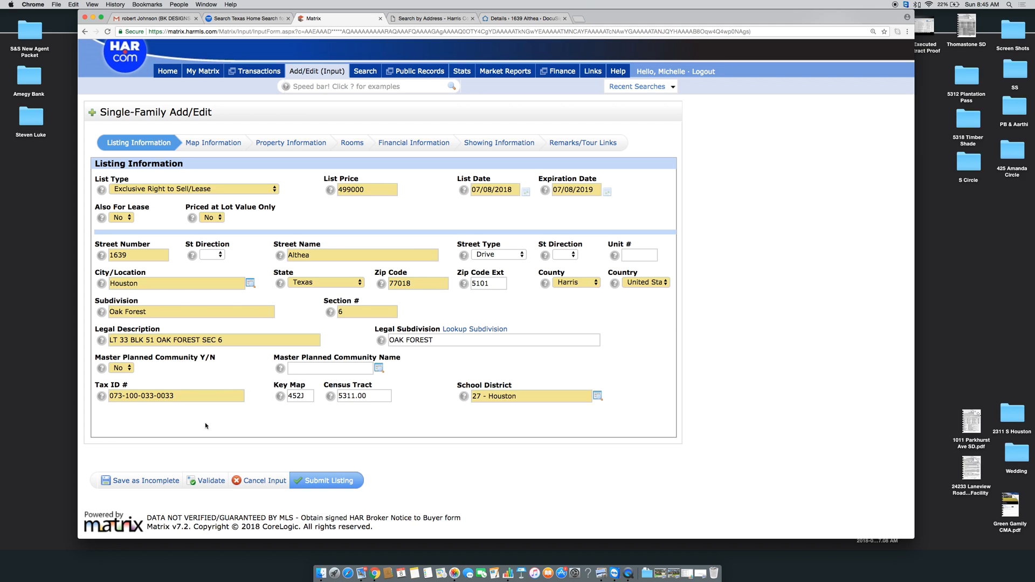
# Save the listing as Incomplete, continue editing, and go to the Map Information section
pyautogui.click(123, 483)
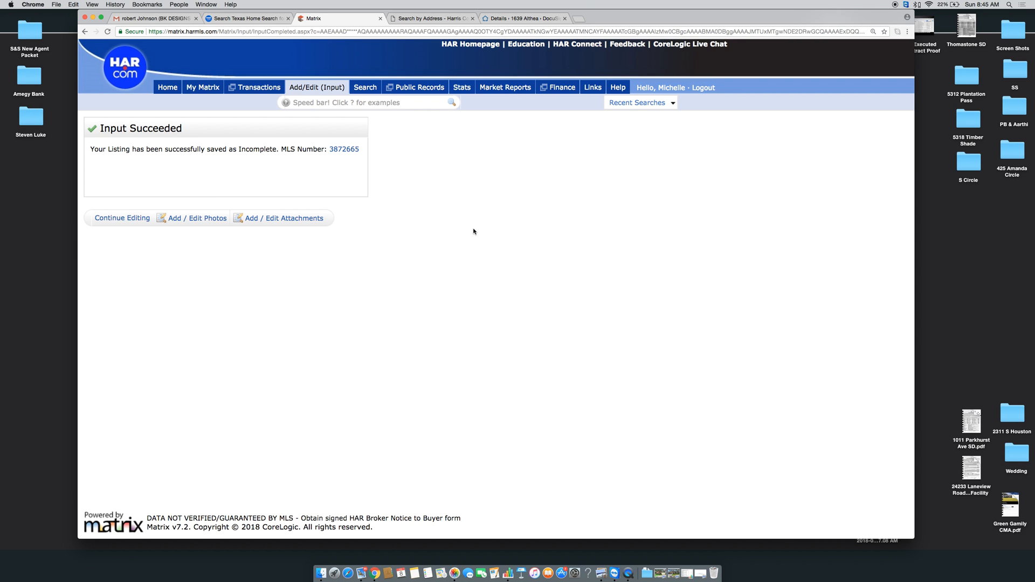
pyautogui.click(138, 222)
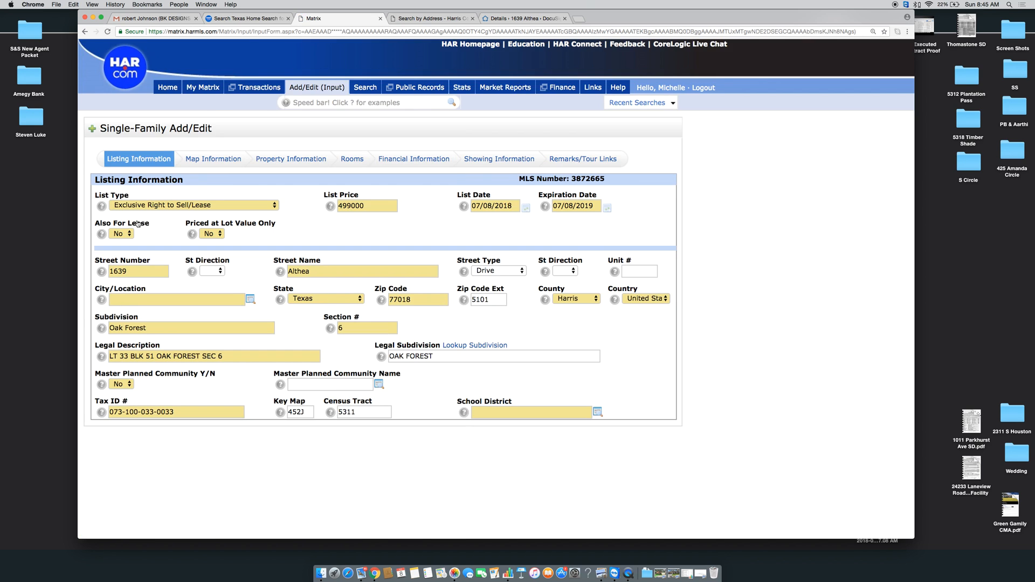
pyautogui.click(209, 161)
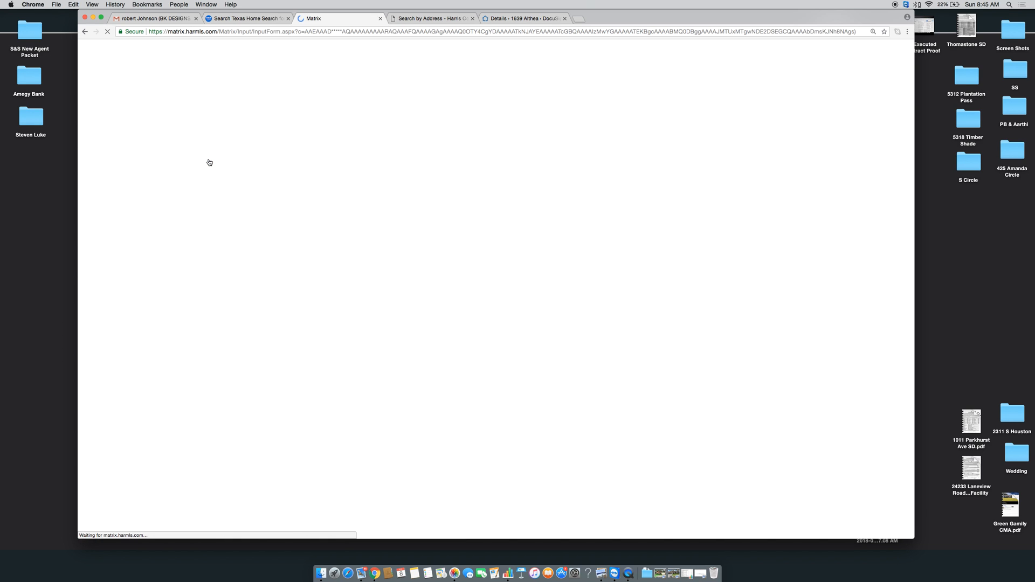
pyautogui.scroll(-4, 422, 233)
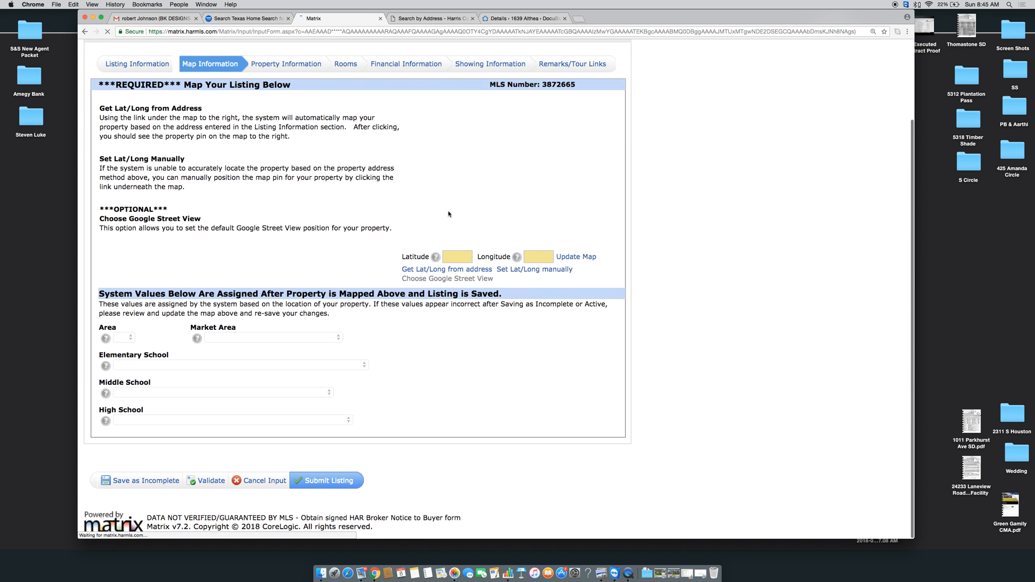
pyautogui.click(419, 270)
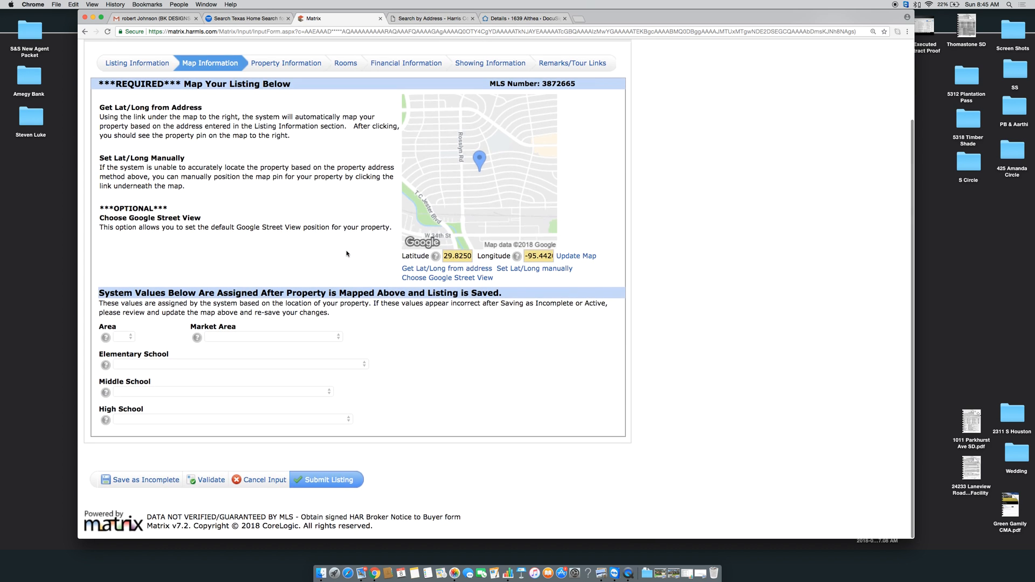
pyautogui.scroll(1, 346, 253)
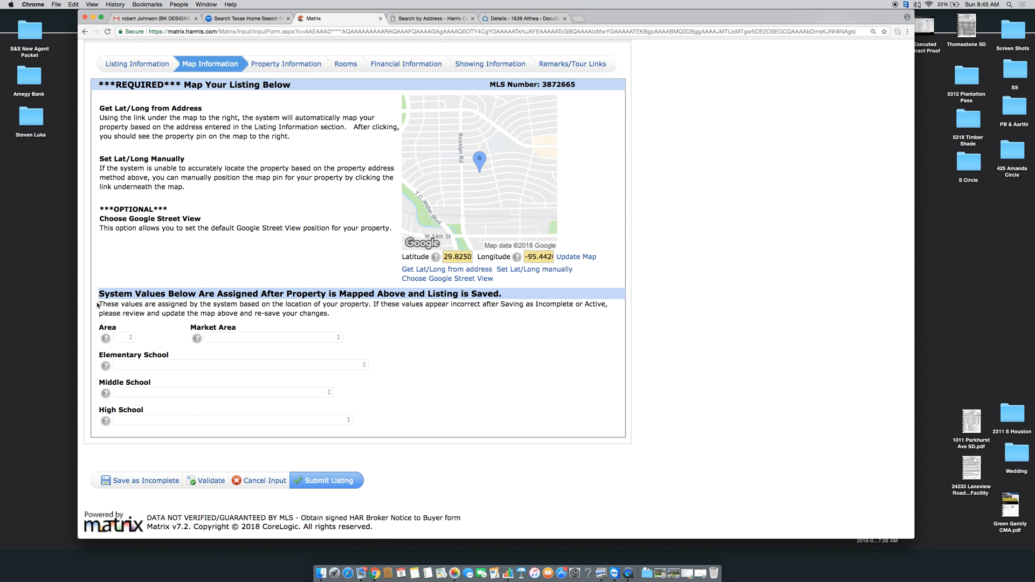
pyautogui.scroll(3, 211, 369)
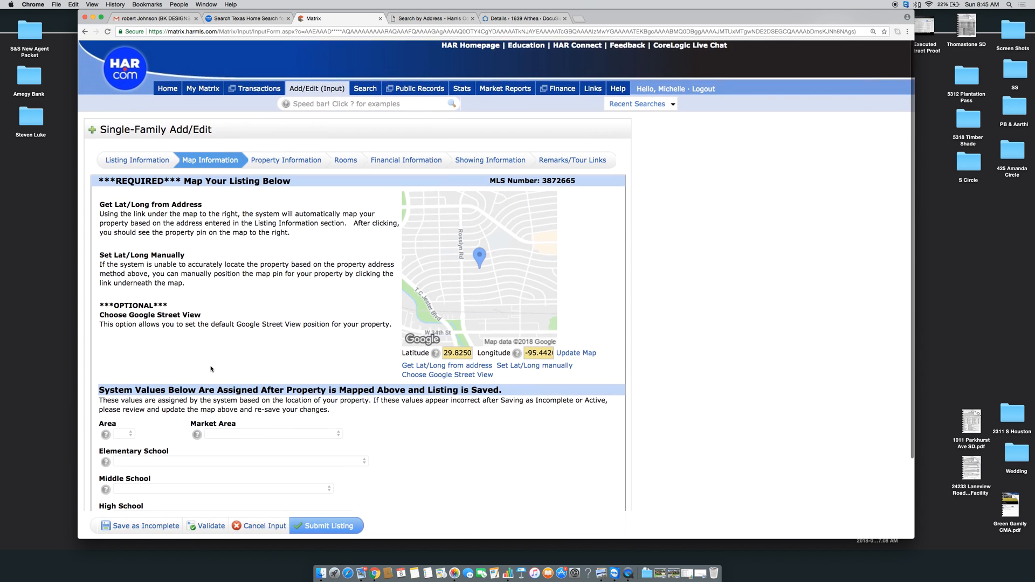
pyautogui.scroll(2, 237, 275)
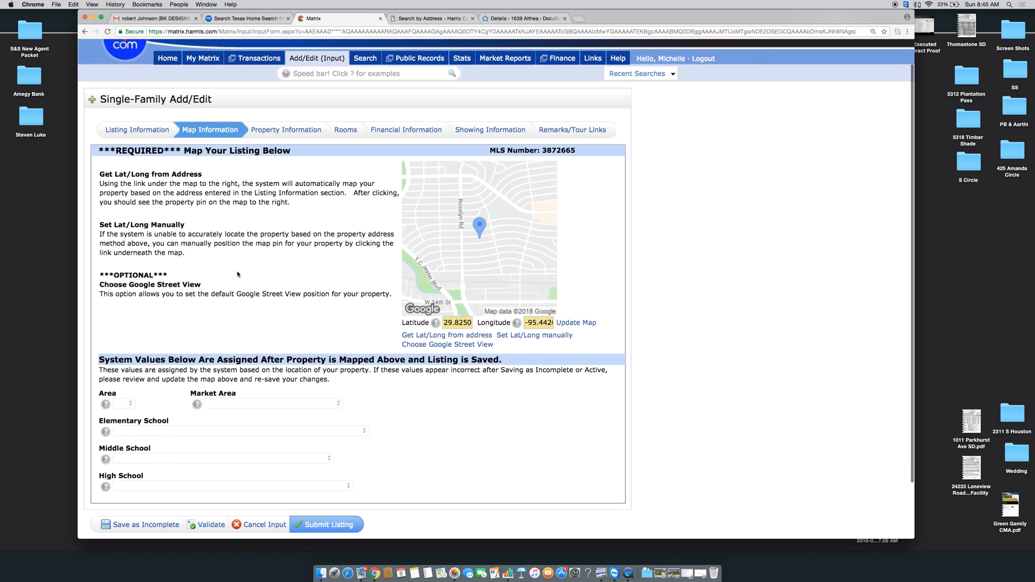
pyautogui.click(262, 149)
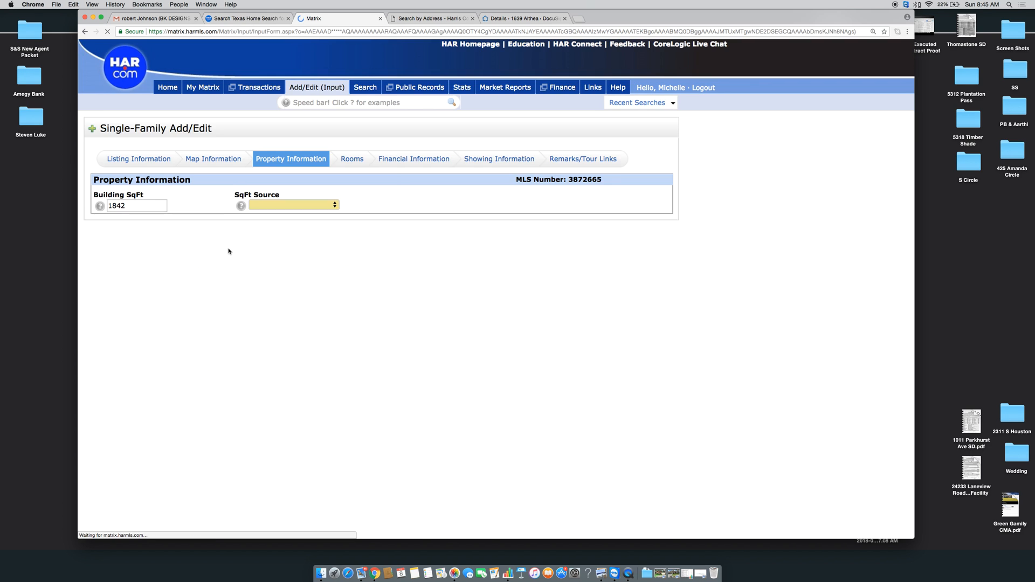
pyautogui.scroll(-8, 228, 249)
pyautogui.scroll(-10, 228, 251)
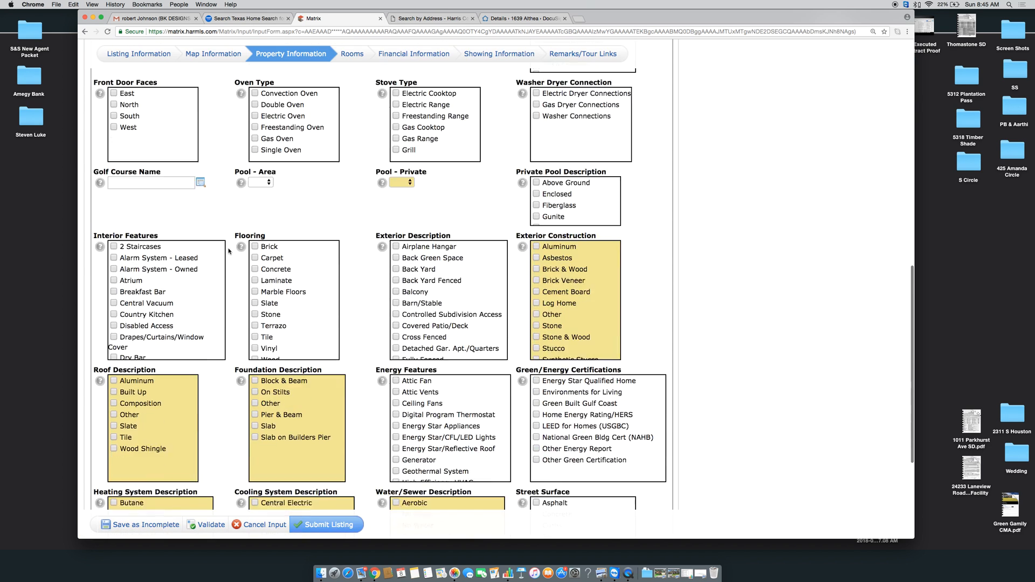
pyautogui.scroll(20, 228, 251)
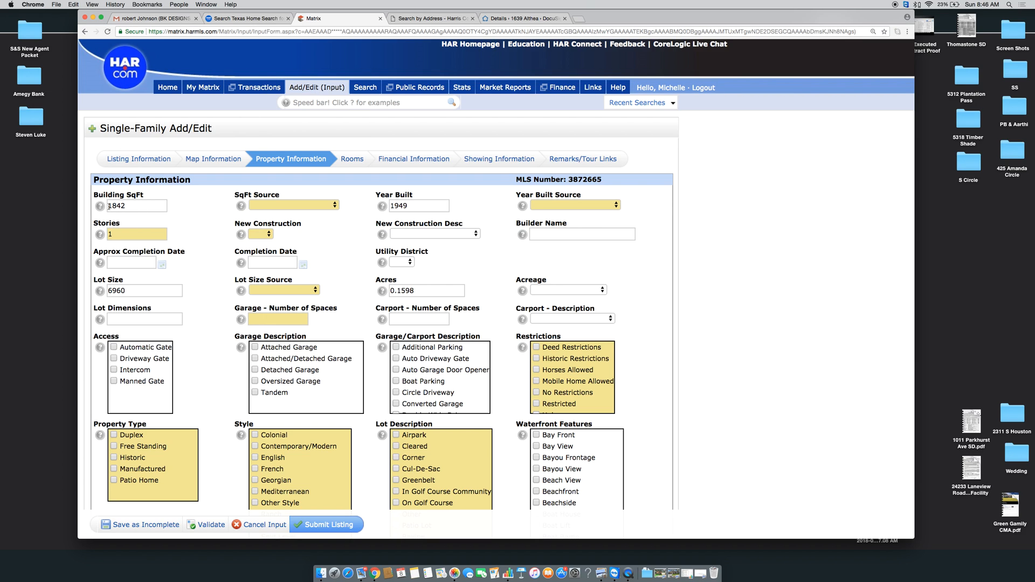
# Set SqFt Source to Seller and change Building SqFt from 1842 to 2089
pyautogui.click(282, 204)
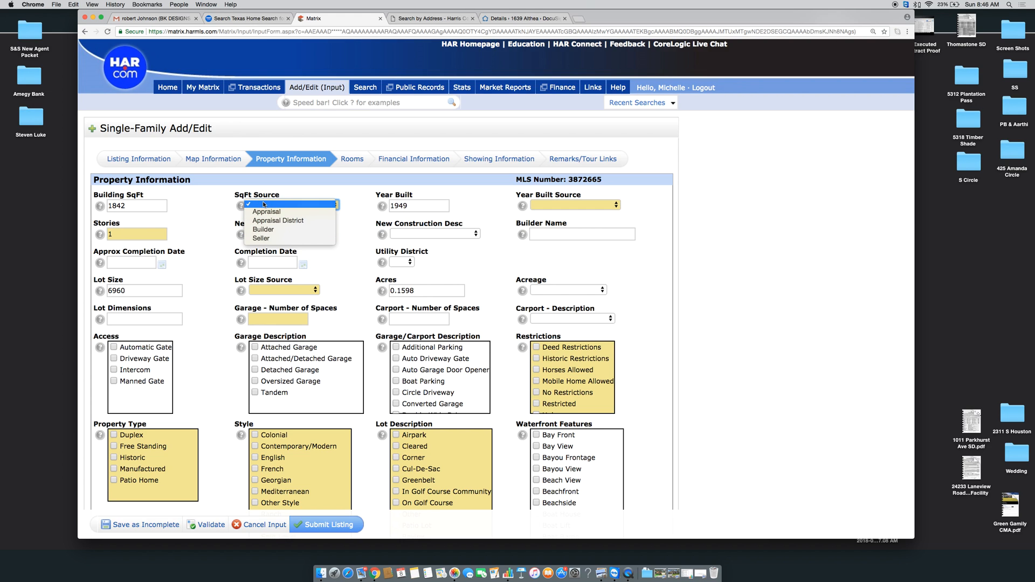
pyautogui.click(268, 239)
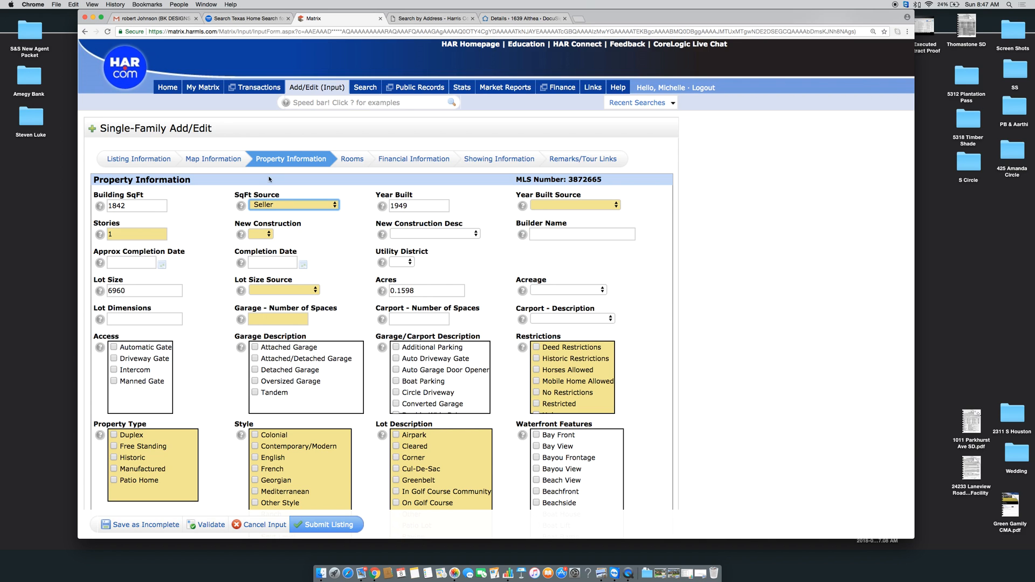
pyautogui.click(149, 209)
pyautogui.moveTo(131, 212); pyautogui.dragTo(99, 211)
pyautogui.press('BackSpace')
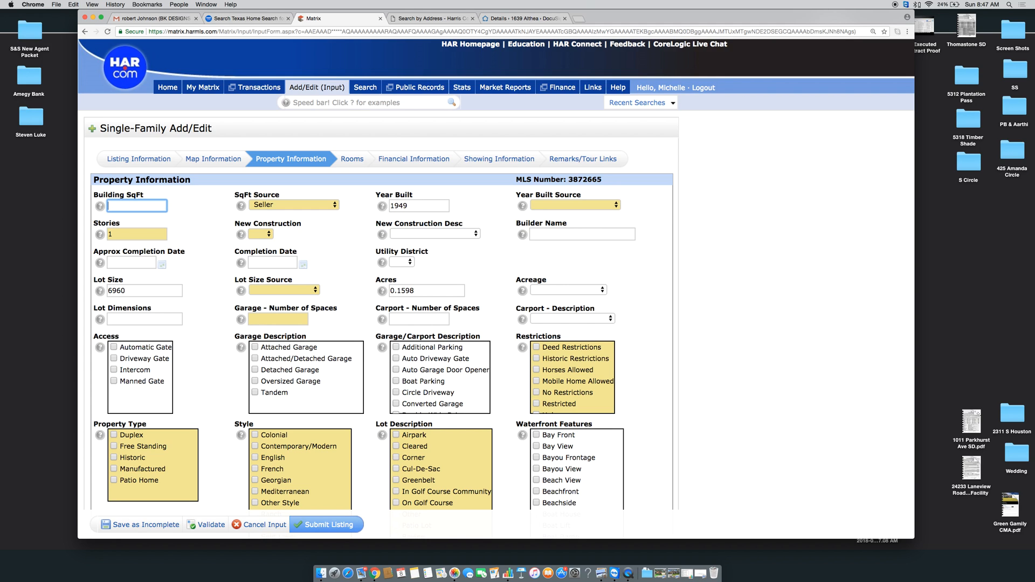
pyautogui.write('2089')
pyautogui.press('Tab')
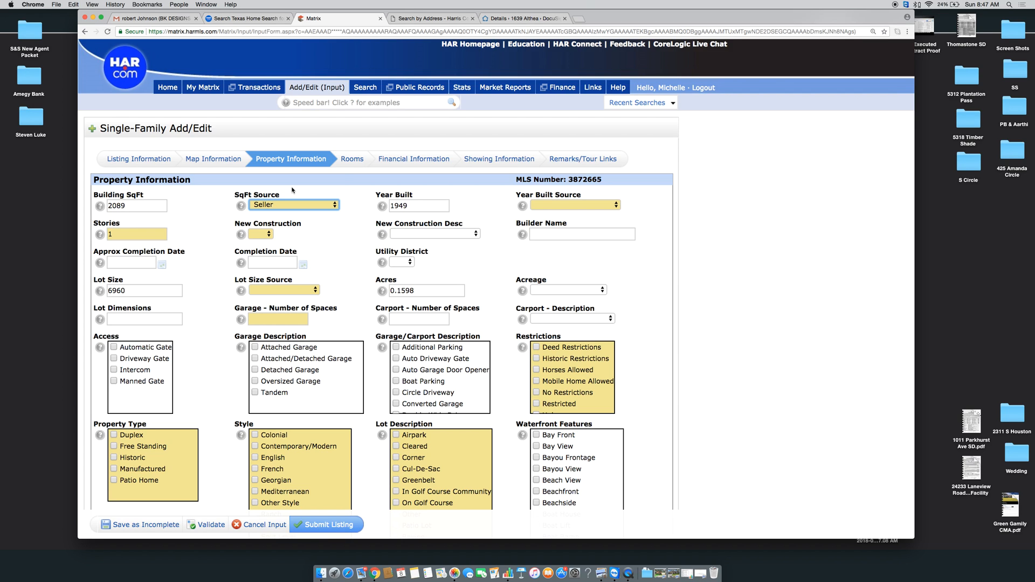
# Set Year Built Source to Appraisal District, and New Construction and Utility District to No
pyautogui.click(579, 209)
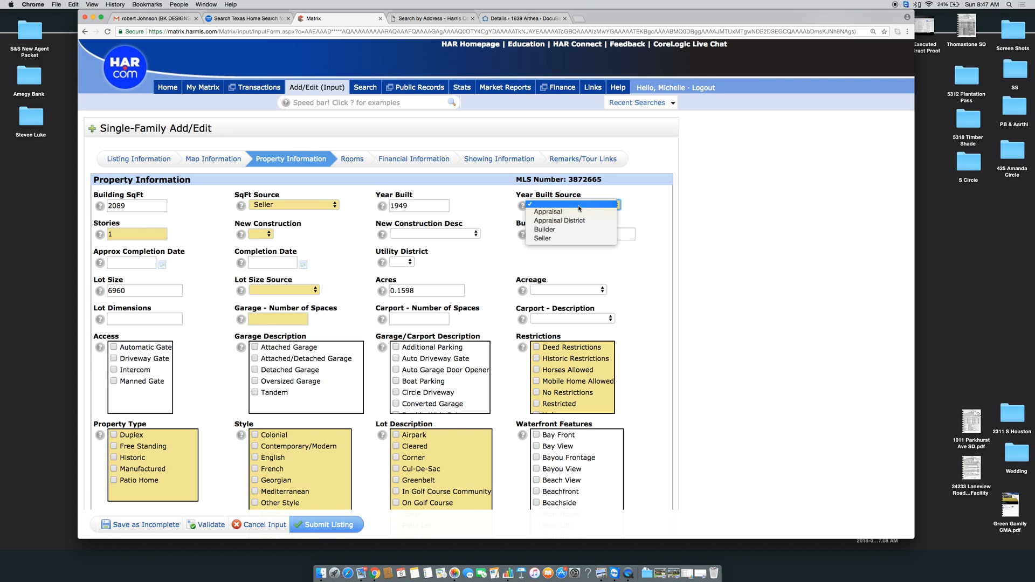
pyautogui.click(552, 224)
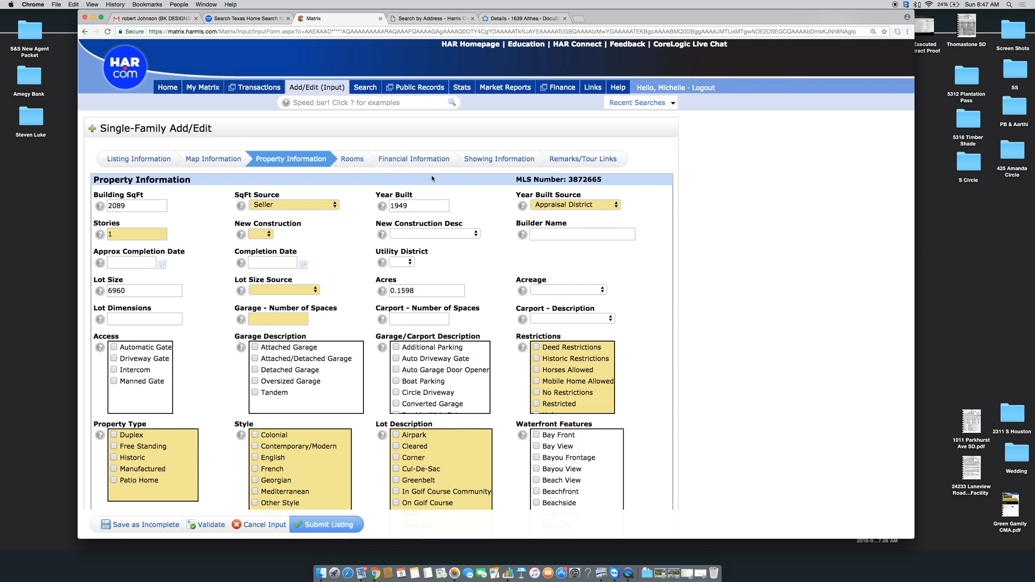
pyautogui.scroll(-1, 298, 266)
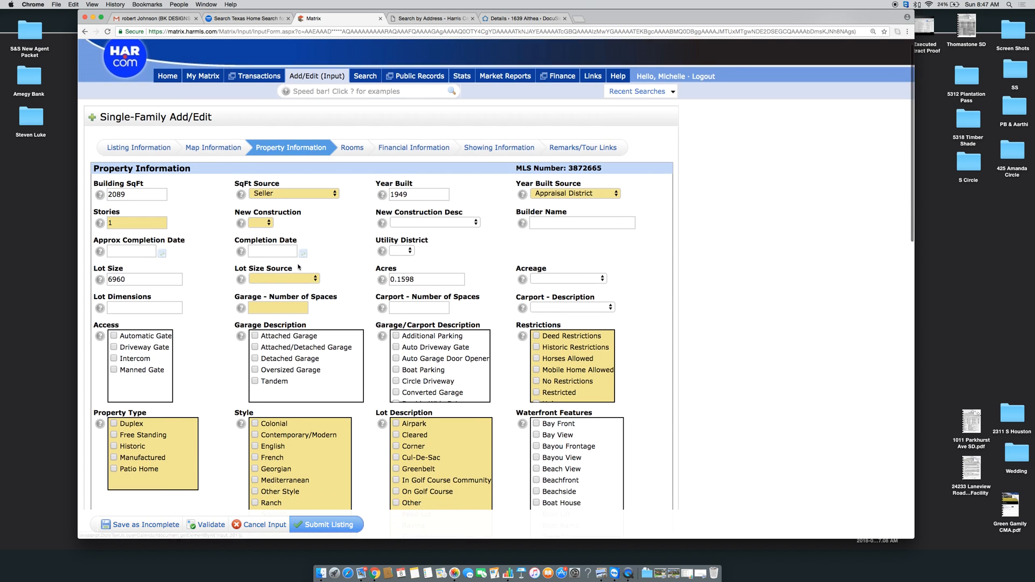
pyautogui.scroll(-5, 298, 267)
pyautogui.click(261, 162)
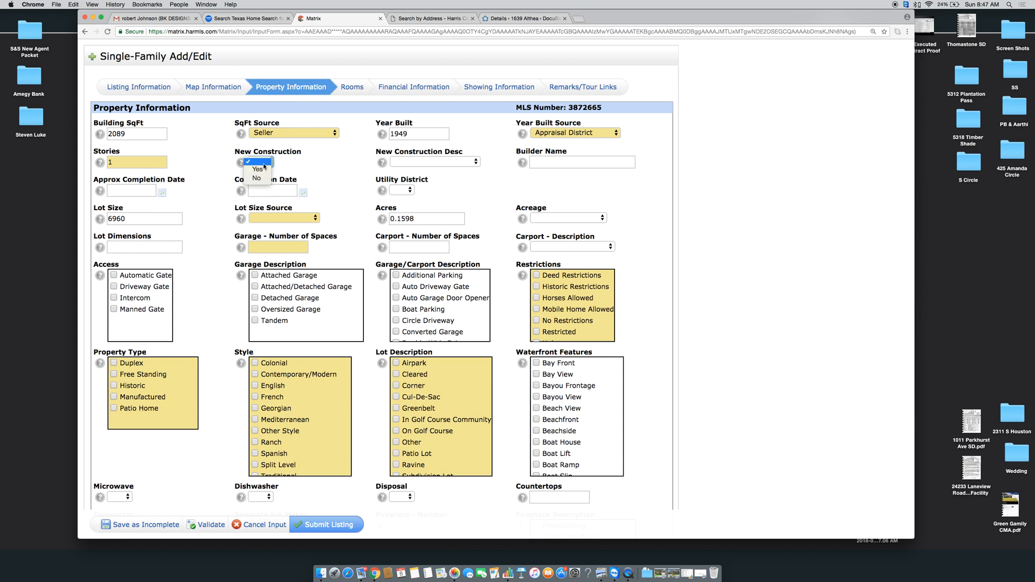
pyautogui.click(260, 178)
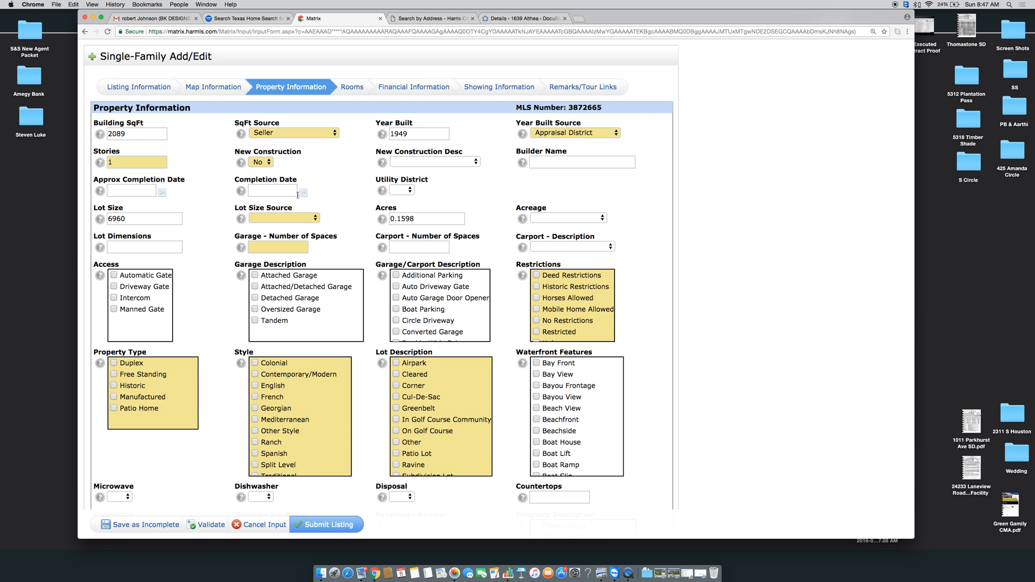
pyautogui.click(407, 189)
pyautogui.click(397, 207)
pyautogui.scroll(-1, 408, 189)
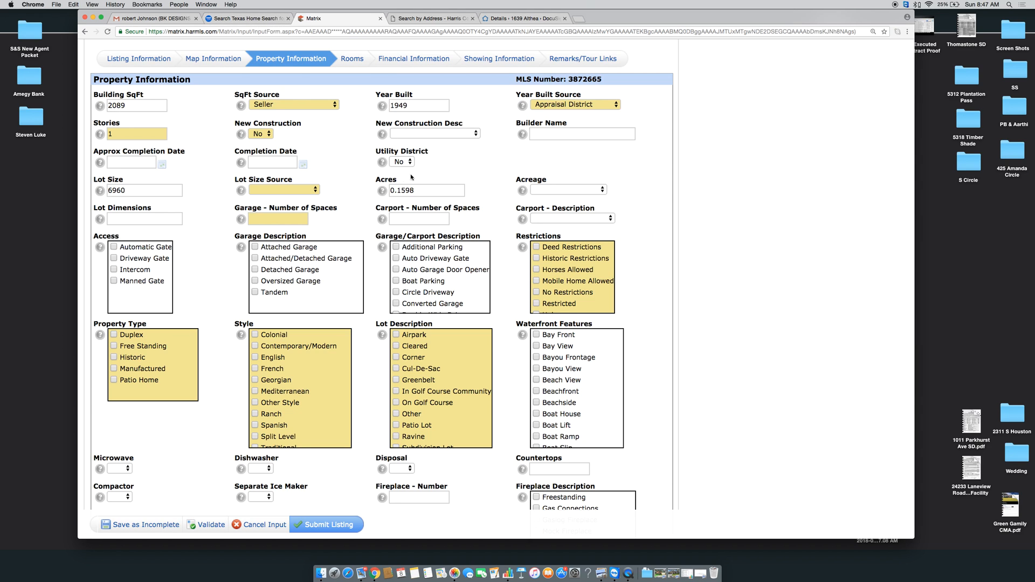
pyautogui.click(424, 20)
pyautogui.scroll(-2, 219, 197)
pyautogui.scroll(-1, 219, 198)
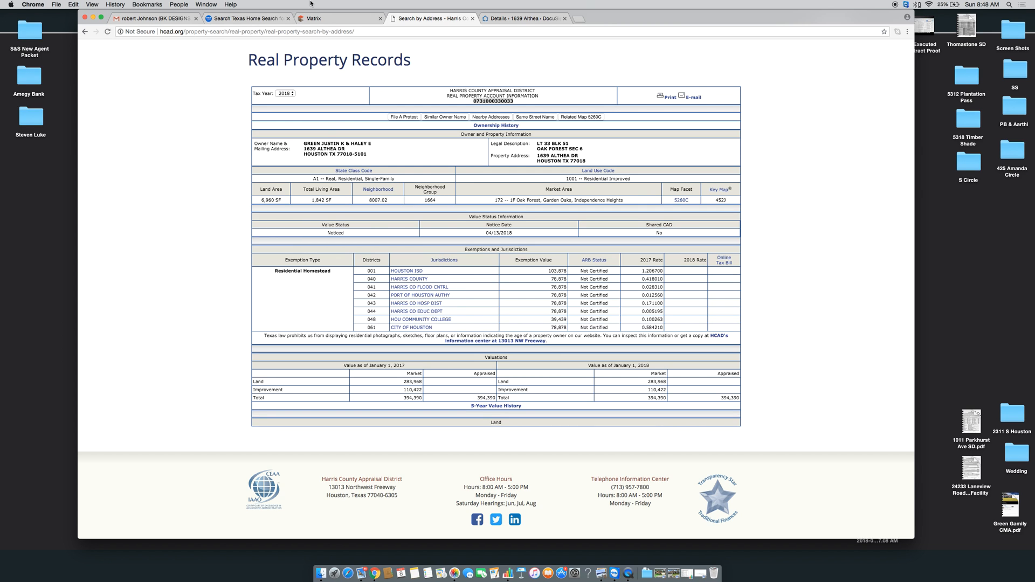
# Back in the listing form, set Lot Size Source to Appraisal District
pyautogui.click(316, 20)
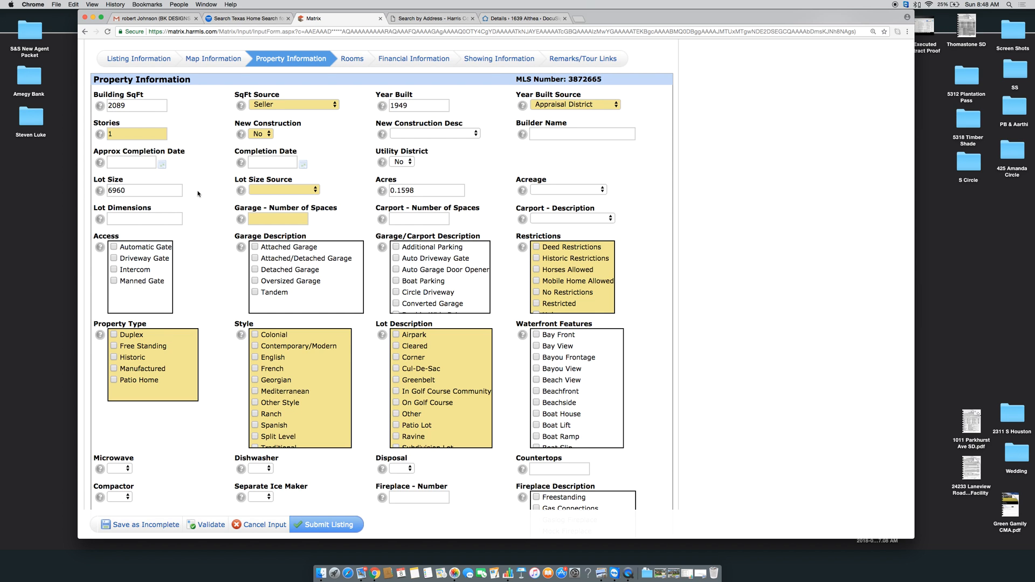
pyautogui.scroll(-2, 198, 193)
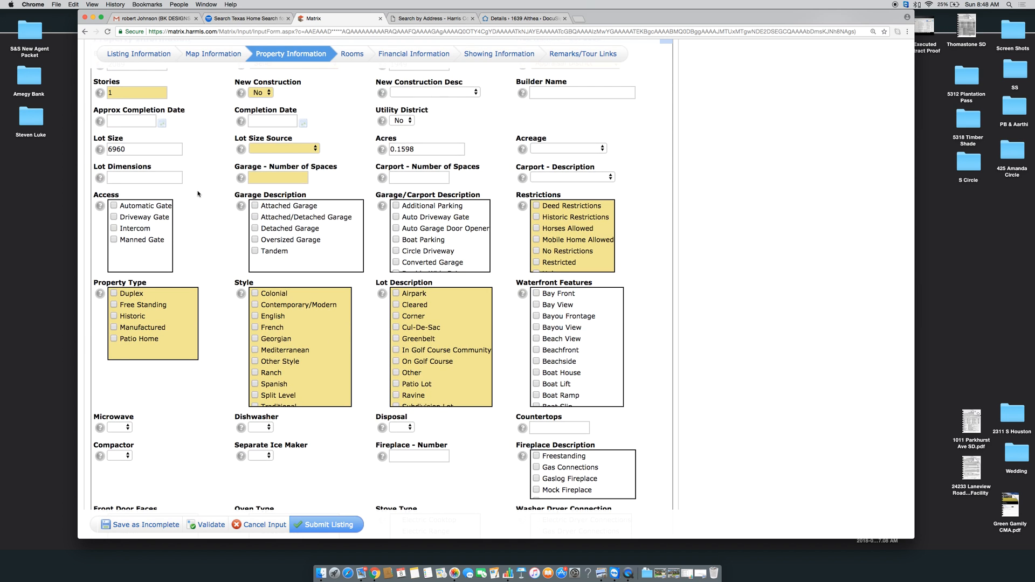
pyautogui.click(263, 152)
pyautogui.click(270, 157)
pyautogui.rightClick(359, 157)
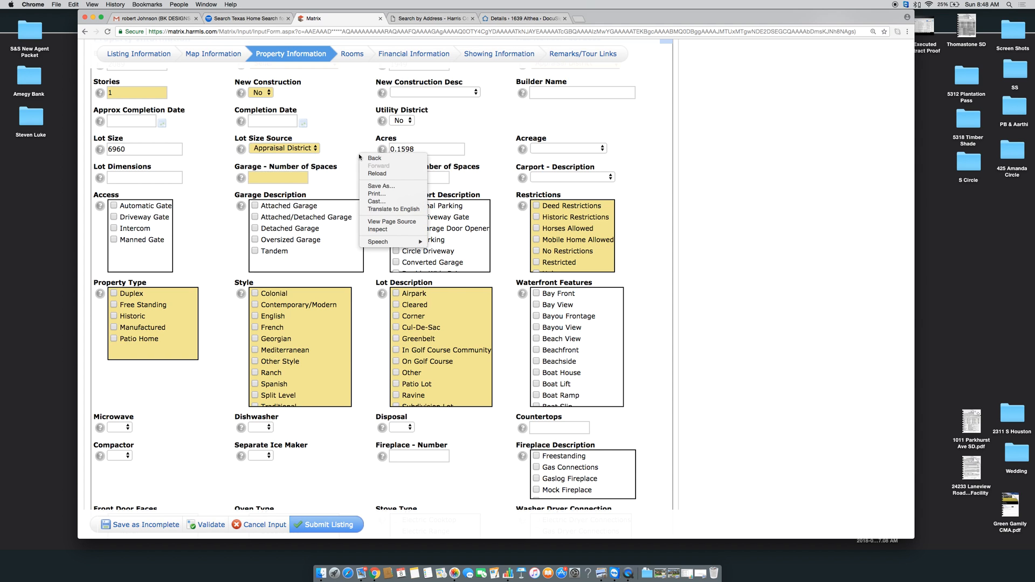
pyautogui.click(360, 139)
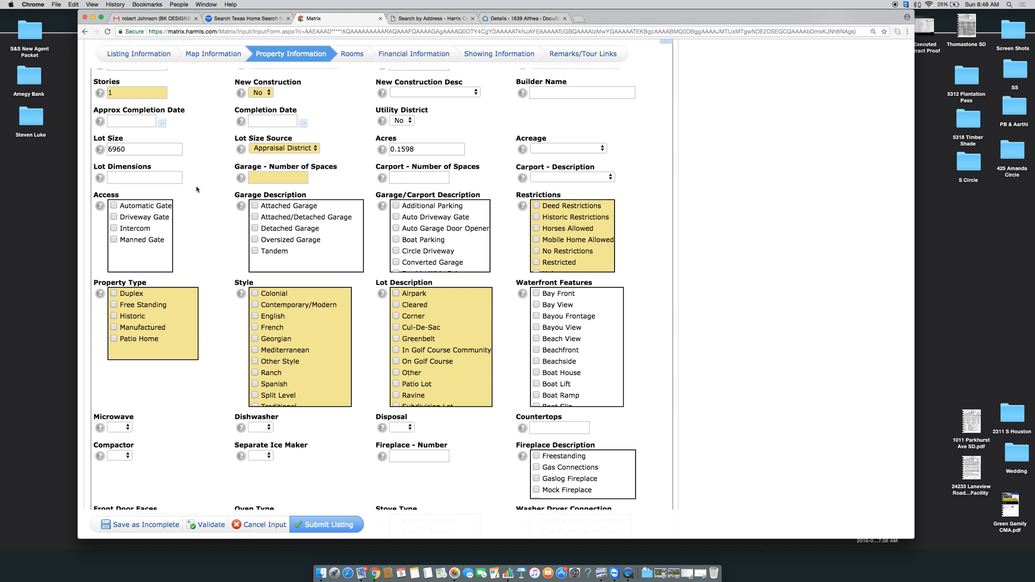
# Fill in garage and carport spaces, describe the carport as attached, and add Additional Parking
pyautogui.scroll(-2, 197, 189)
pyautogui.click(261, 136)
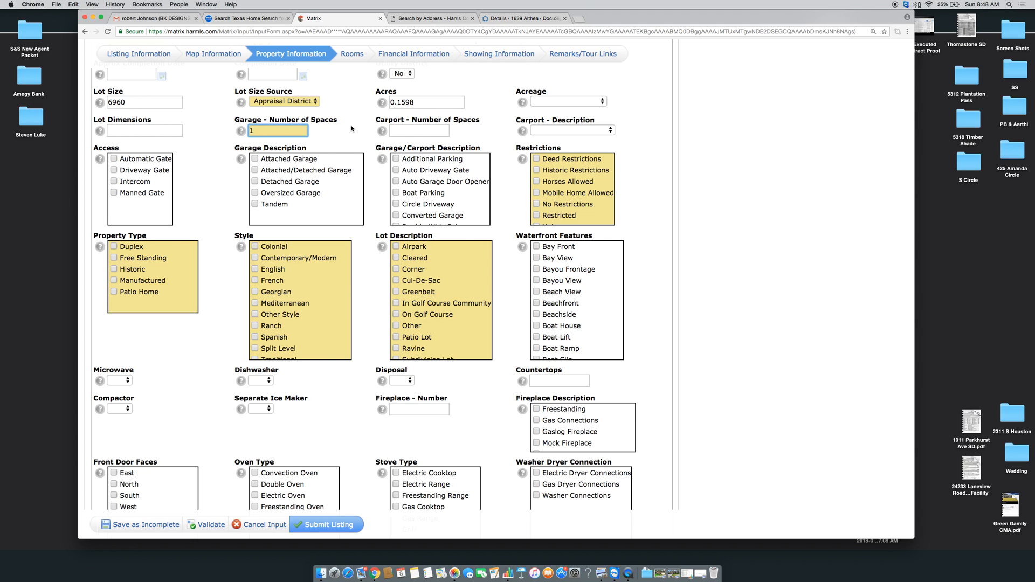
pyautogui.click(417, 133)
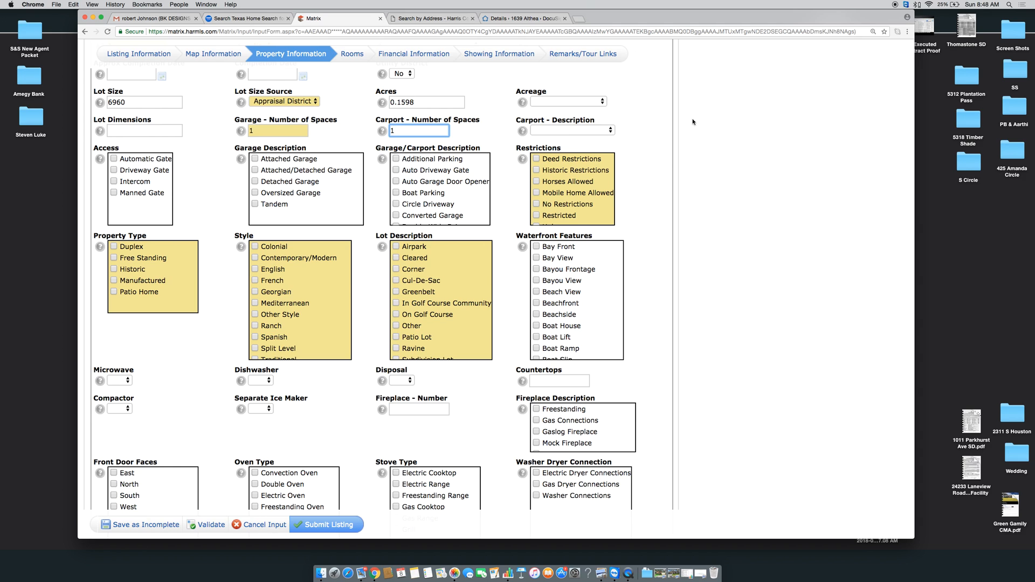
pyautogui.click(575, 131)
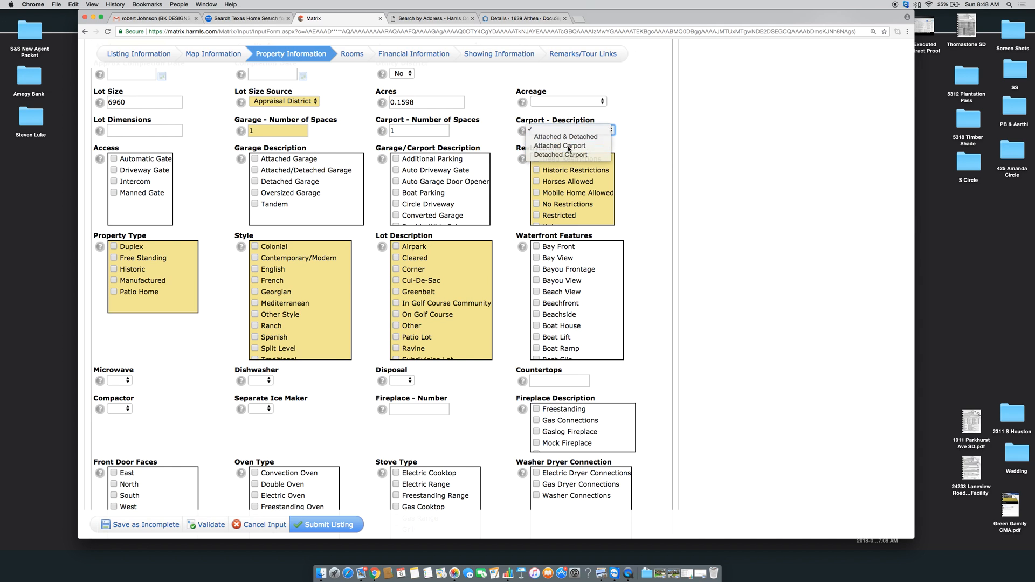
pyautogui.click(561, 145)
pyautogui.click(183, 205)
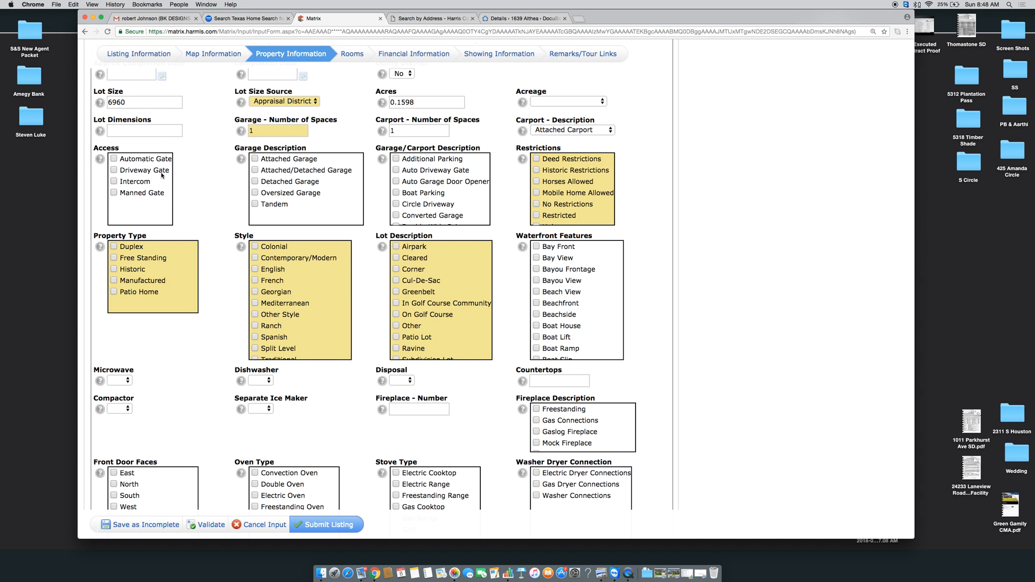
pyautogui.scroll(-2, 161, 175)
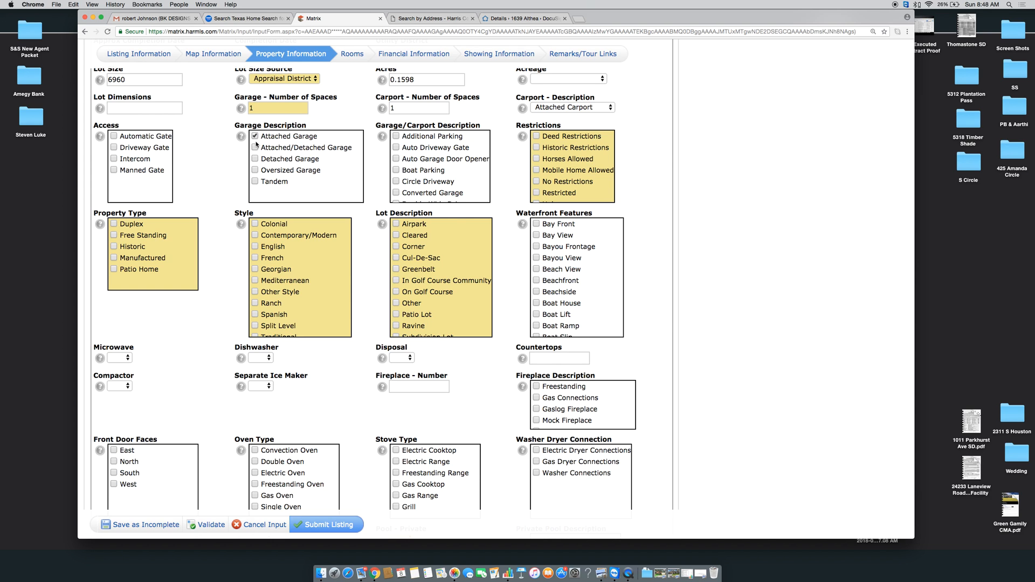
pyautogui.scroll(-1, 422, 136)
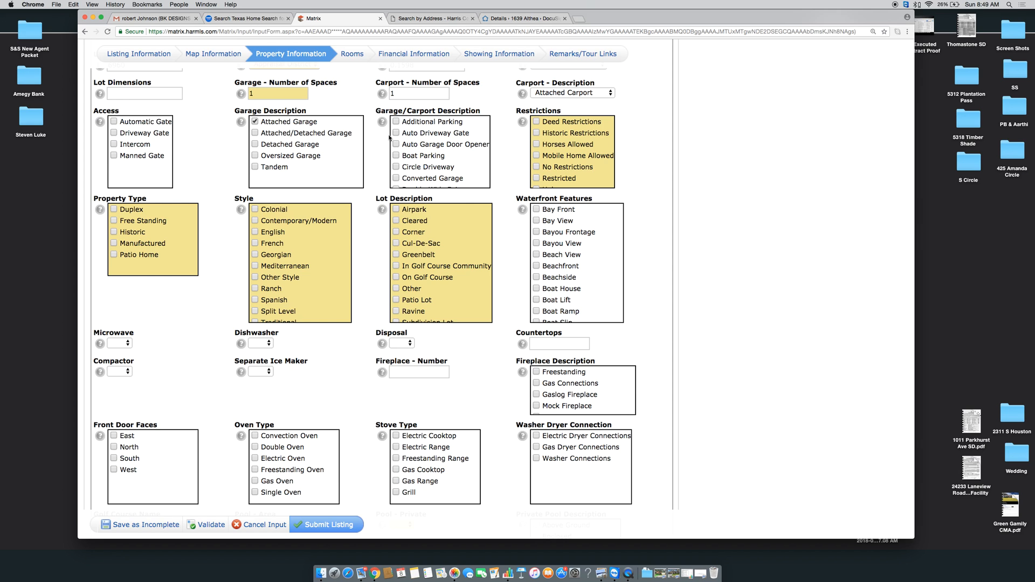
pyautogui.scroll(-1, 389, 138)
pyautogui.click(396, 118)
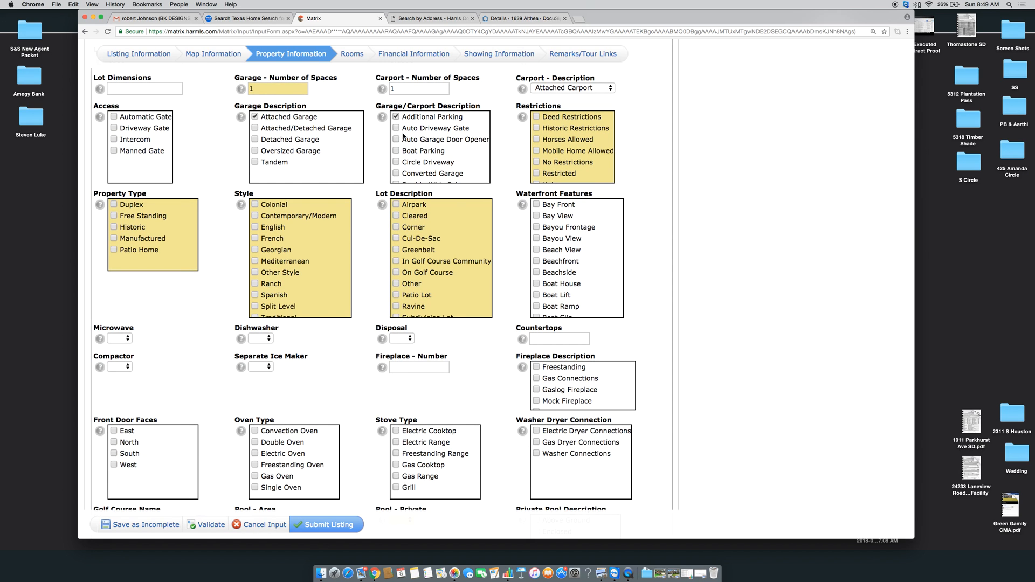
# Check Subdivision Lot in the lot description
pyautogui.scroll(-5, 399, 171)
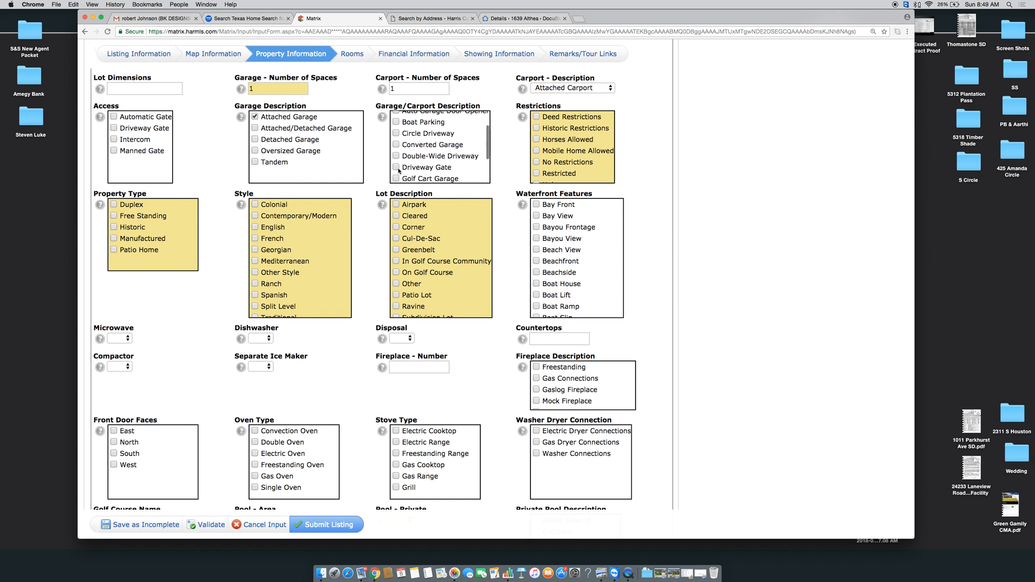
pyautogui.scroll(-1, 511, 132)
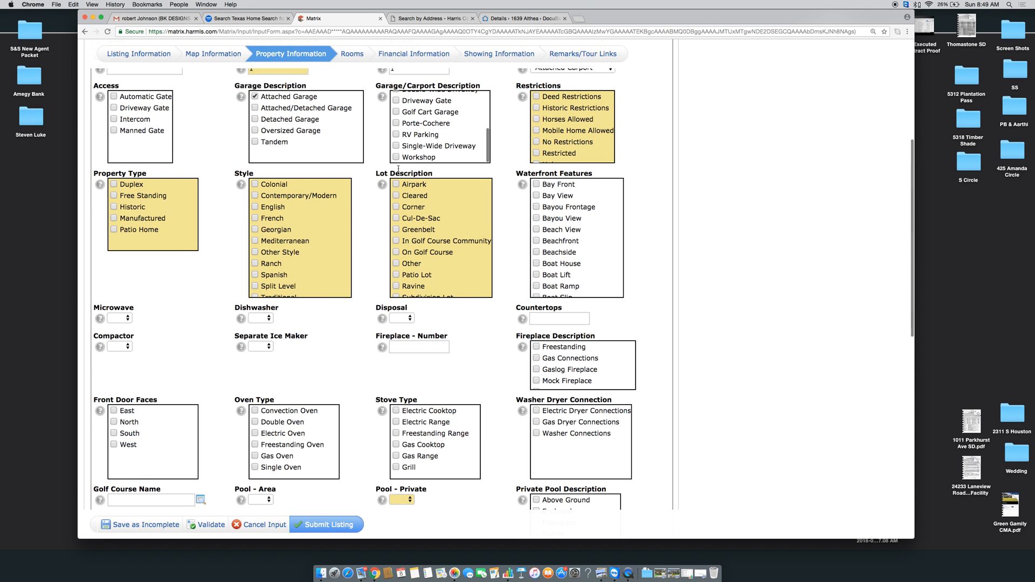
pyautogui.scroll(2, 511, 132)
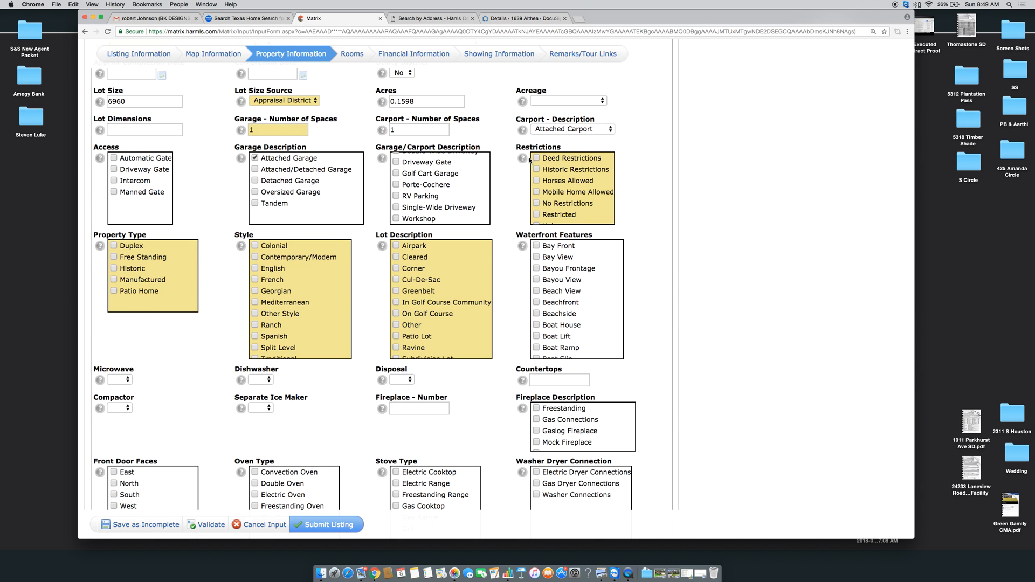
pyautogui.scroll(-3, 572, 197)
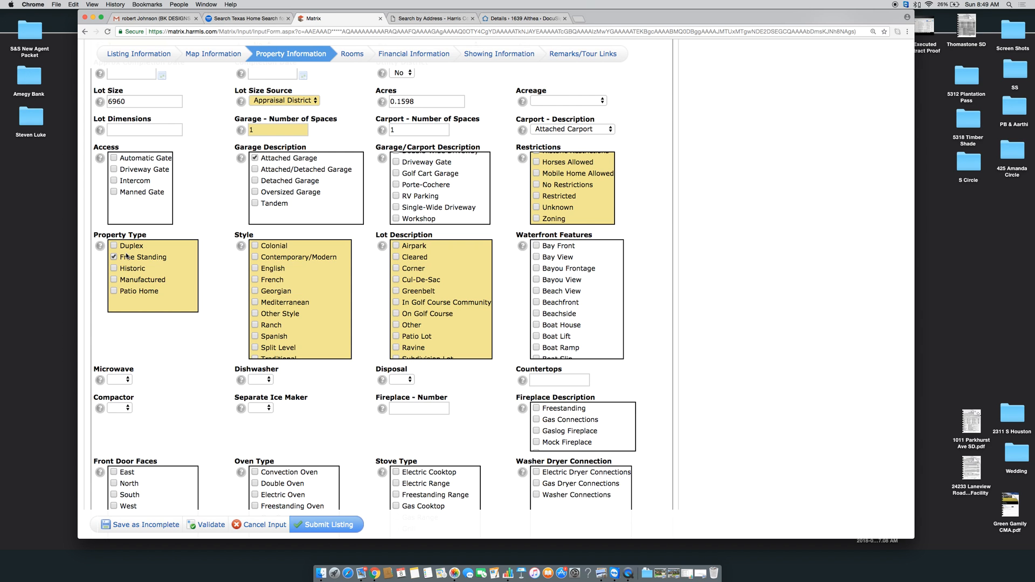
pyautogui.scroll(-2, 224, 289)
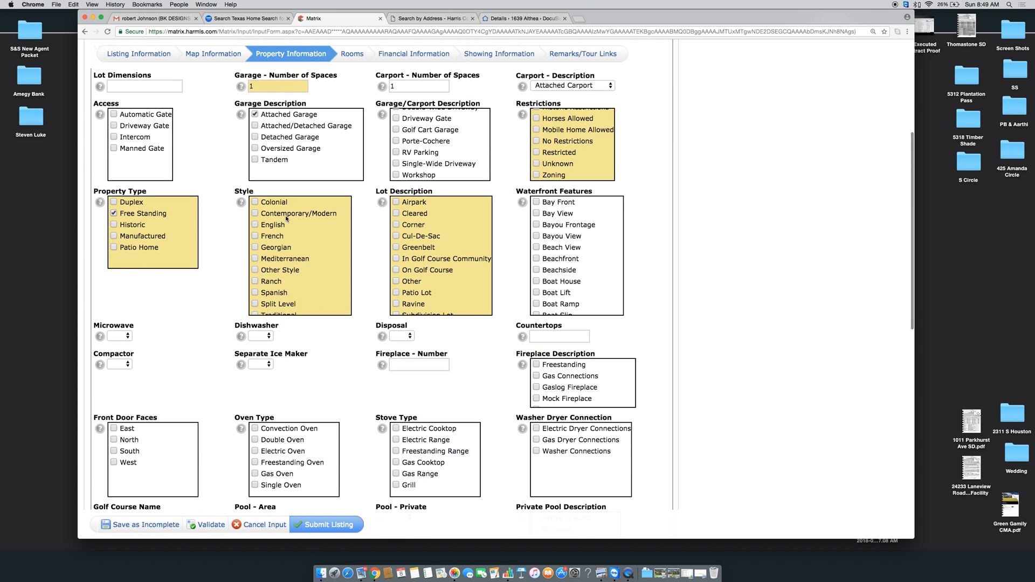
pyautogui.scroll(-2, 286, 217)
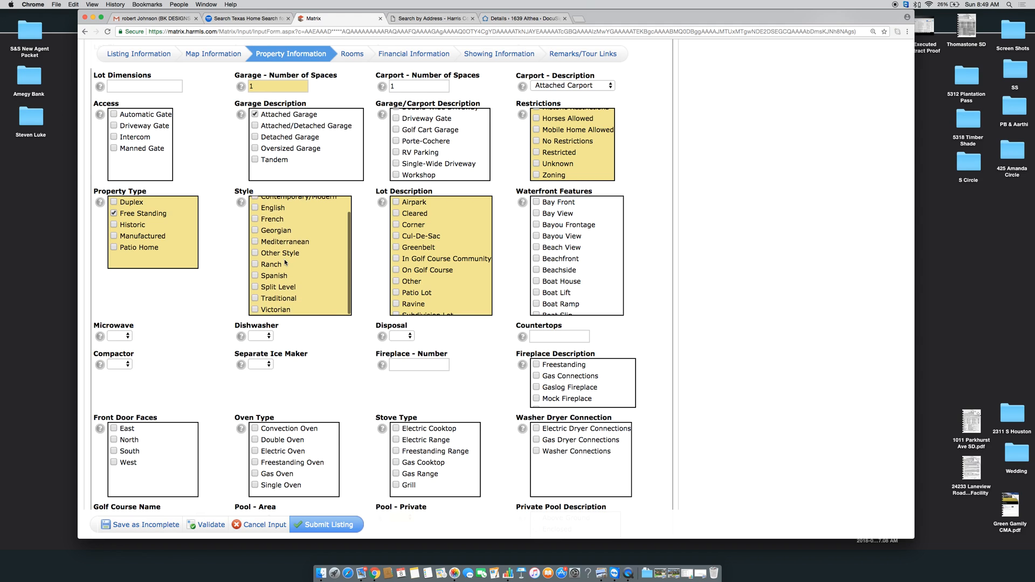
pyautogui.scroll(2, 285, 263)
pyautogui.scroll(-2, 285, 263)
pyautogui.scroll(-1, 368, 260)
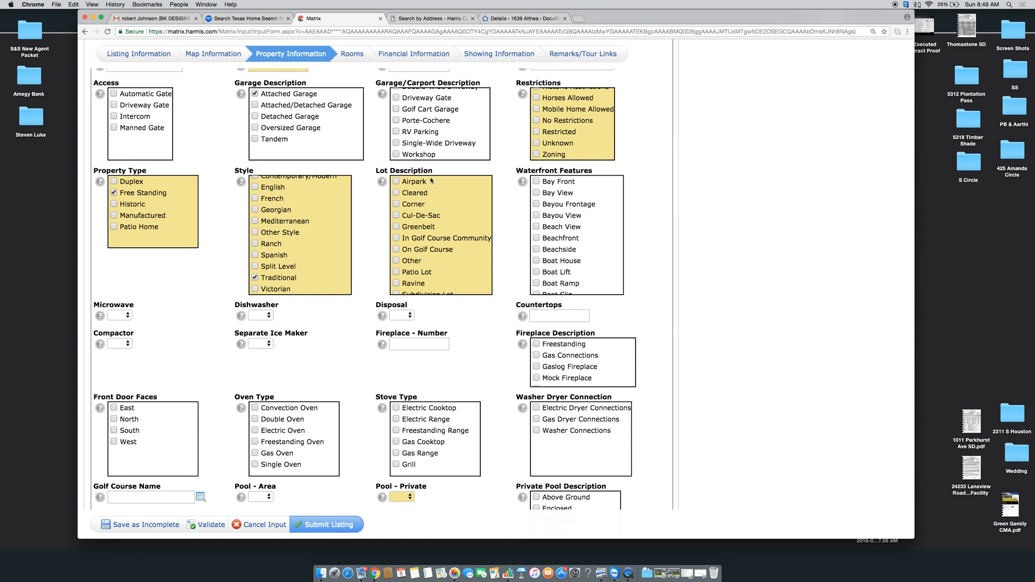
pyautogui.scroll(-3, 424, 206)
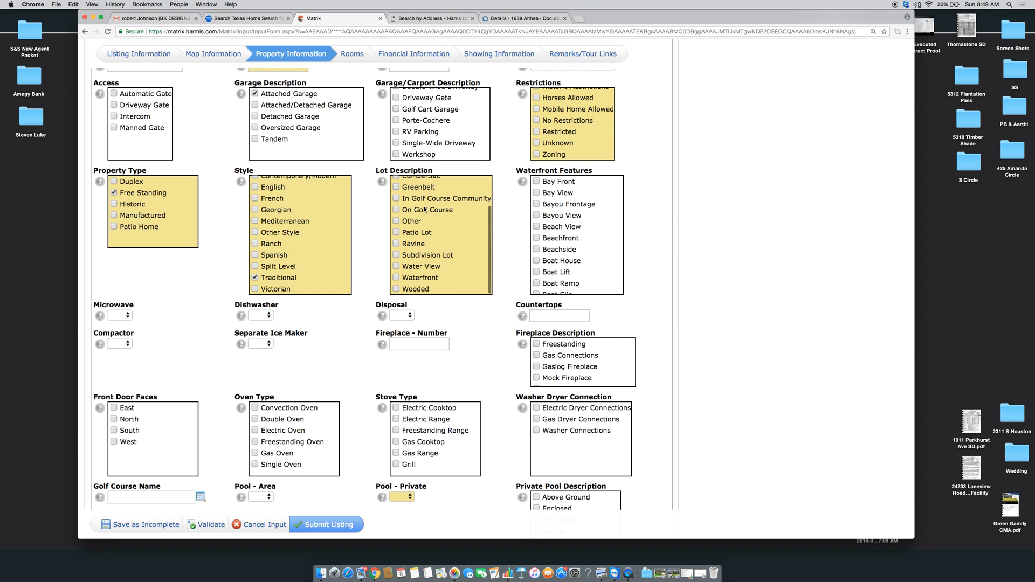
pyautogui.click(396, 255)
pyautogui.scroll(3, 427, 210)
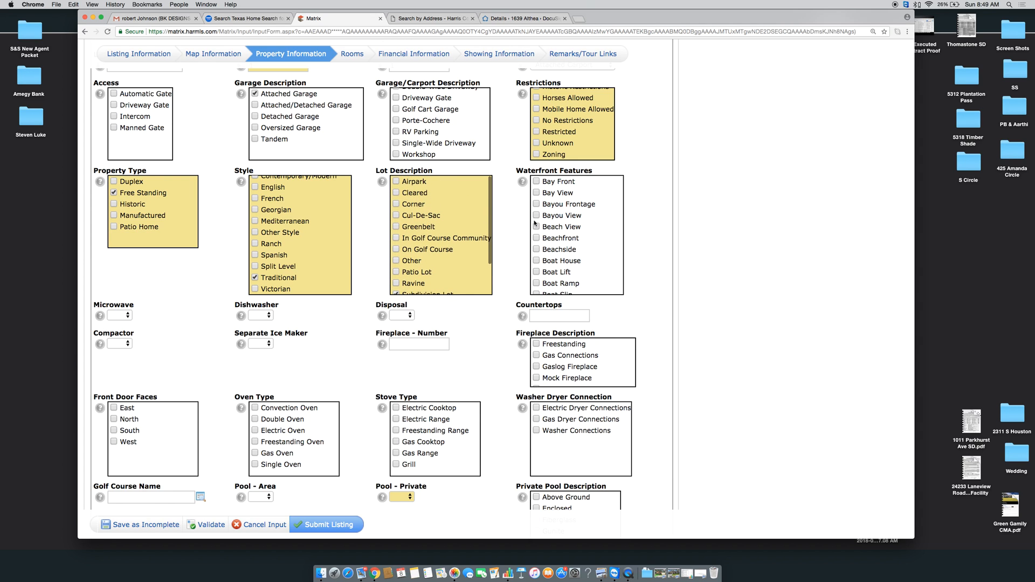
pyautogui.scroll(-2, 174, 319)
pyautogui.click(120, 255)
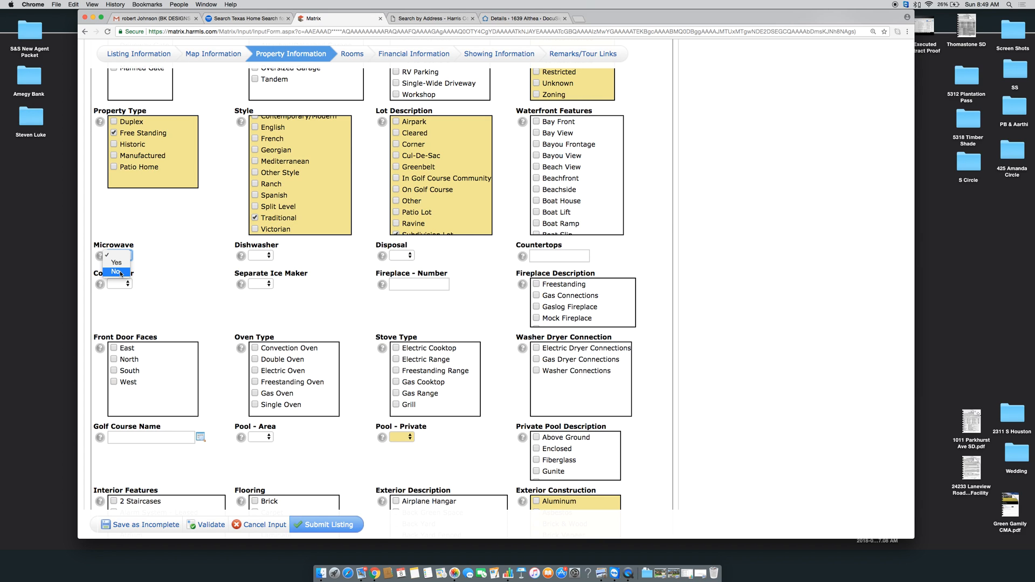
# Set Microwave to No, Dishwasher and Disposal to Yes, and Countertops to Granite
pyautogui.click(121, 273)
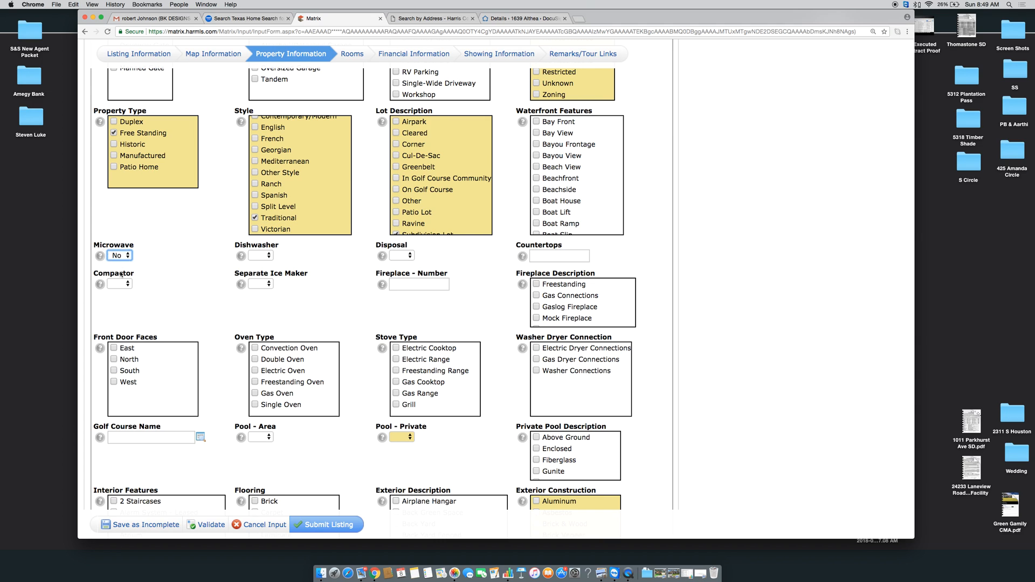
pyautogui.click(271, 255)
pyautogui.click(259, 263)
pyautogui.click(409, 256)
pyautogui.click(402, 263)
pyautogui.click(553, 253)
pyautogui.write('Gr')
pyautogui.press('Tab')
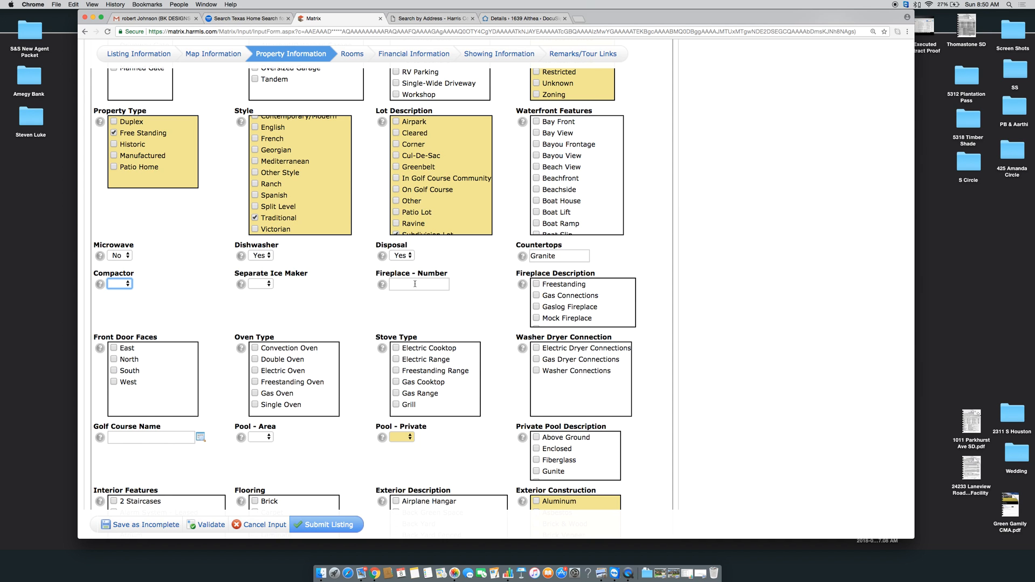
pyautogui.scroll(-5, 415, 284)
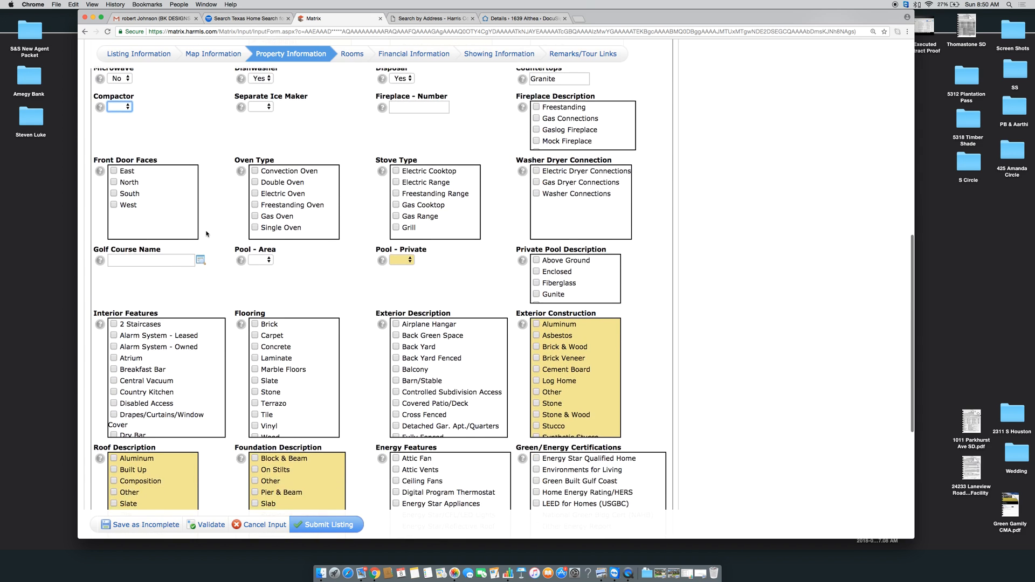
pyautogui.scroll(-1, 206, 234)
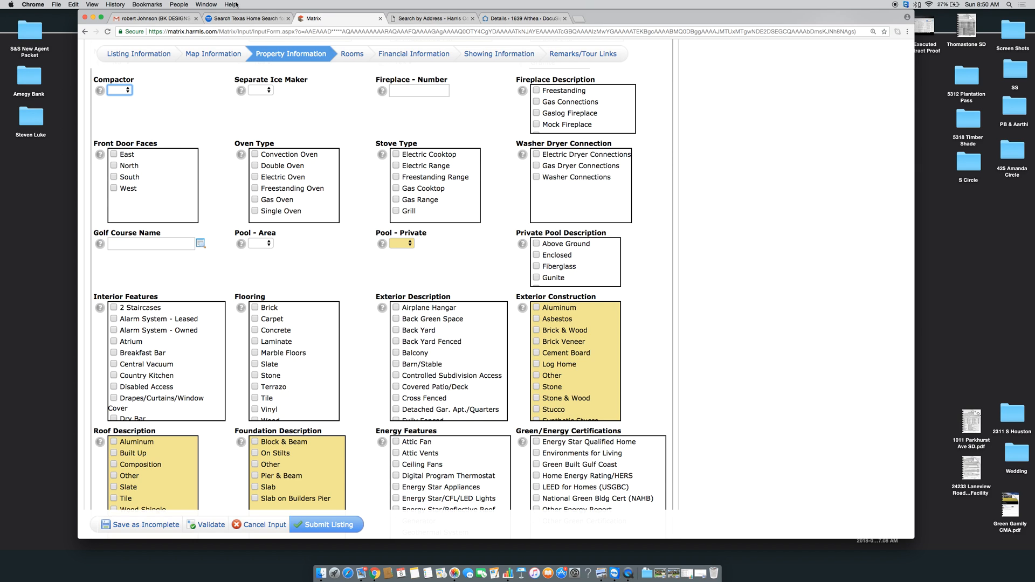
pyautogui.click(577, 19)
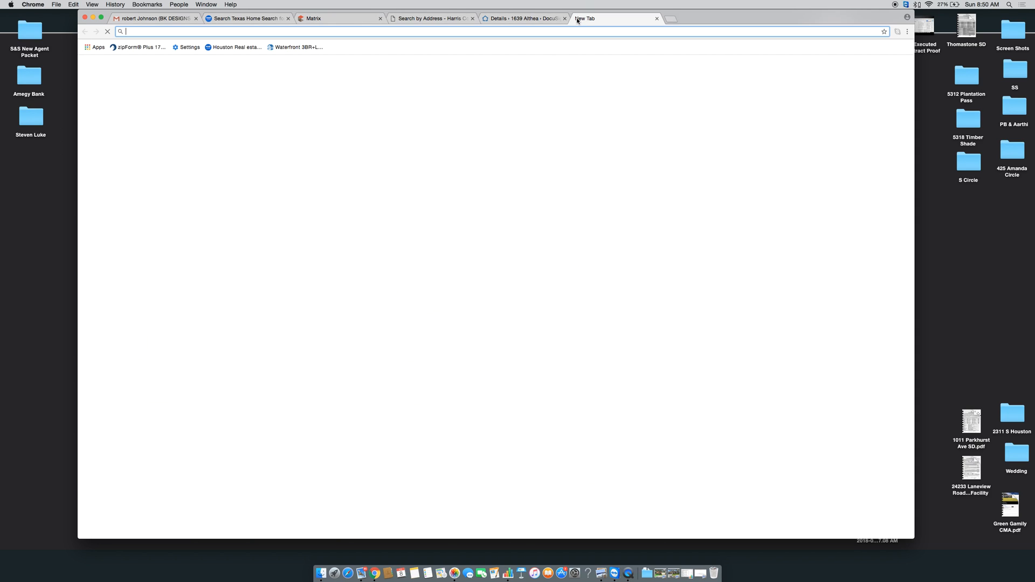
pyautogui.write('map')
pyautogui.press('Return')
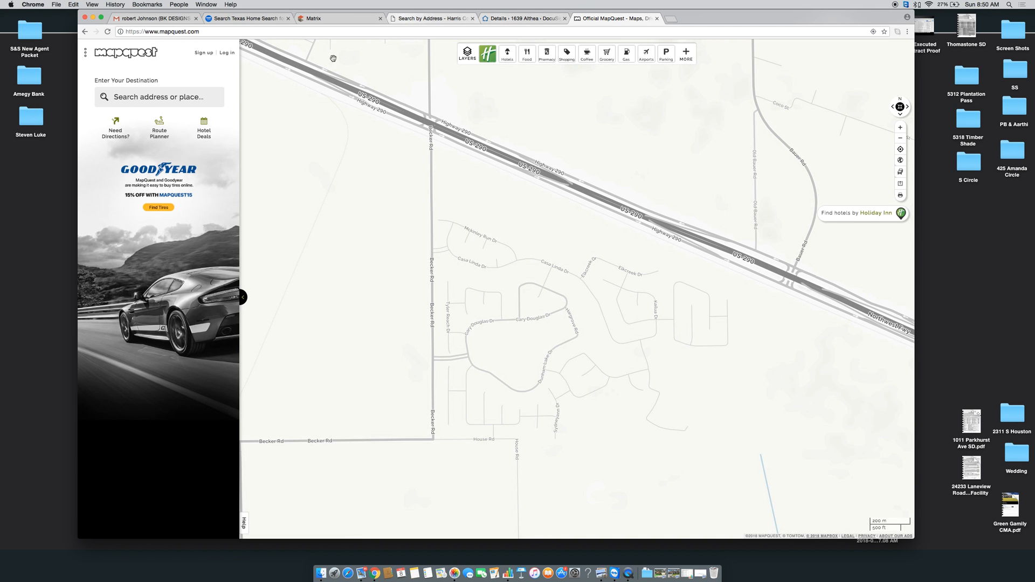
pyautogui.click(180, 98)
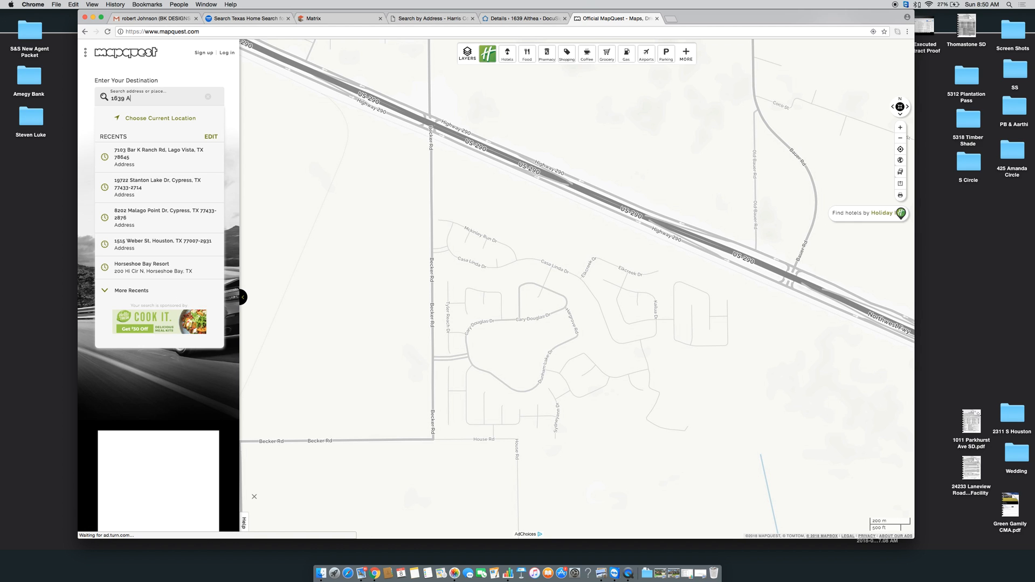
pyautogui.press('Return')
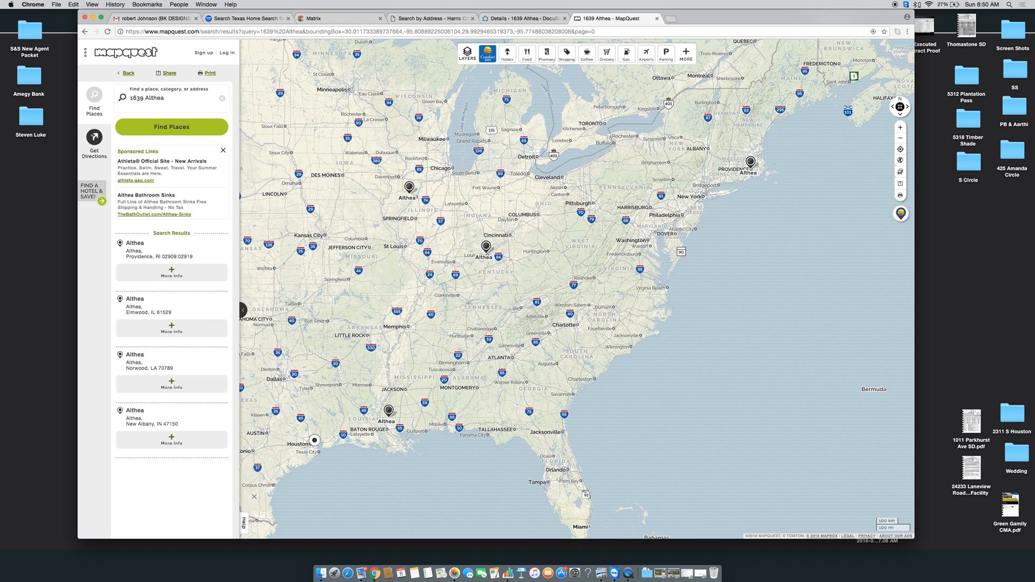
pyautogui.click(179, 101)
pyautogui.press('super+a')
pyautogui.write('H')
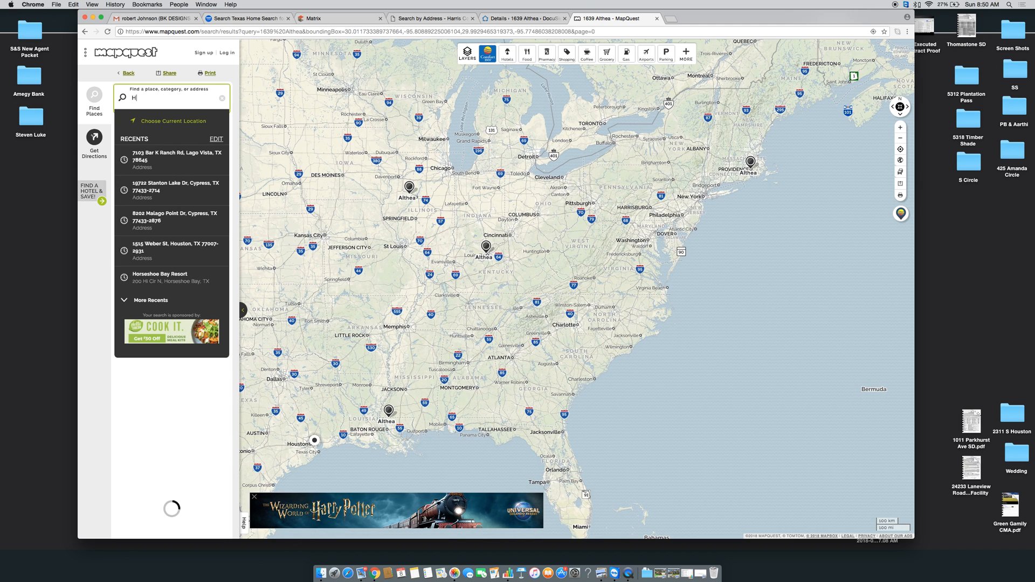
pyautogui.write('ousto')
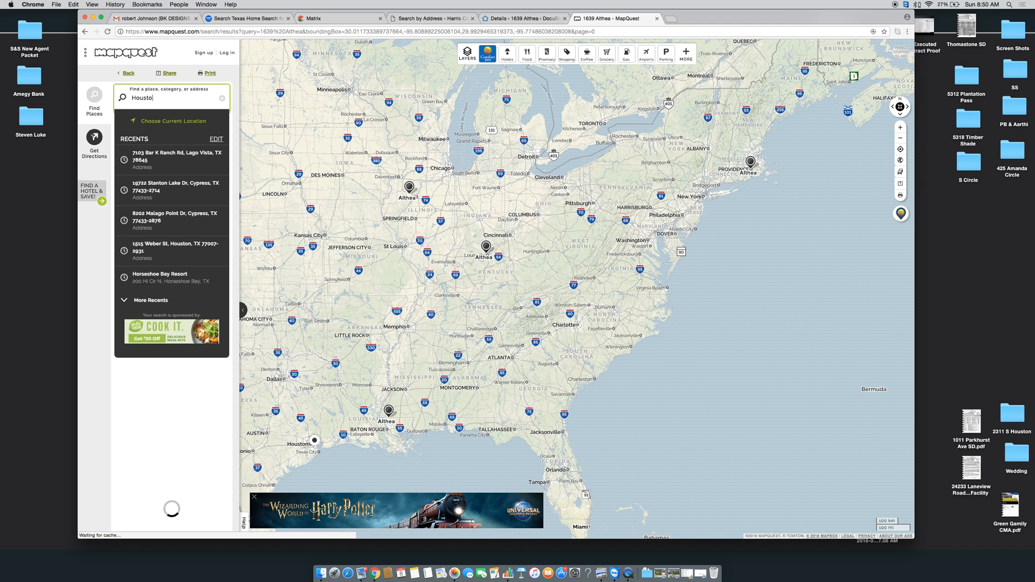
pyautogui.press('BackSpace')
pyautogui.press('BackSpace')
pyautogui.press('BackSpace')
pyautogui.press('BackSpace')
pyautogui.press('BackSpace')
pyautogui.press('BackSpace')
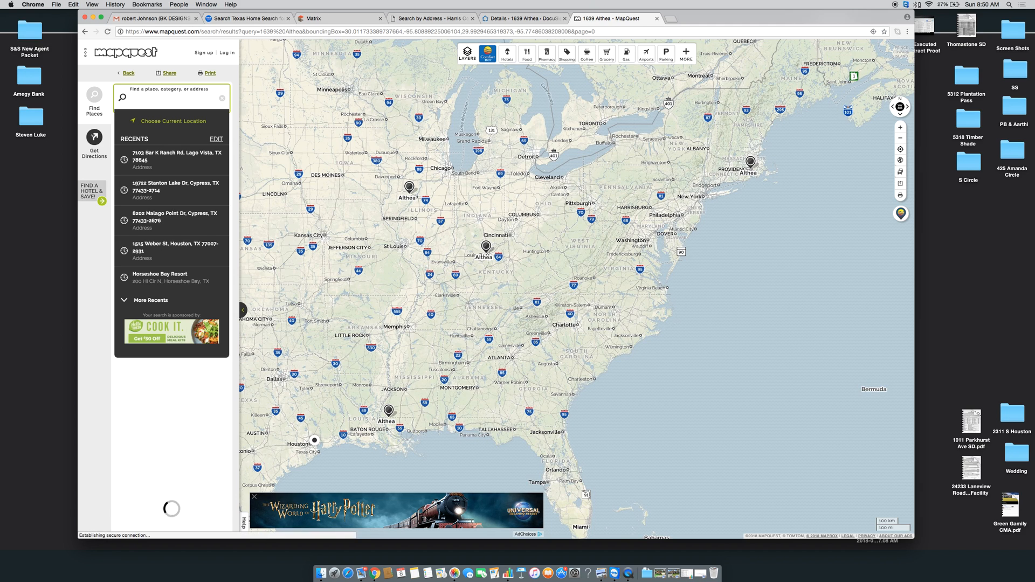
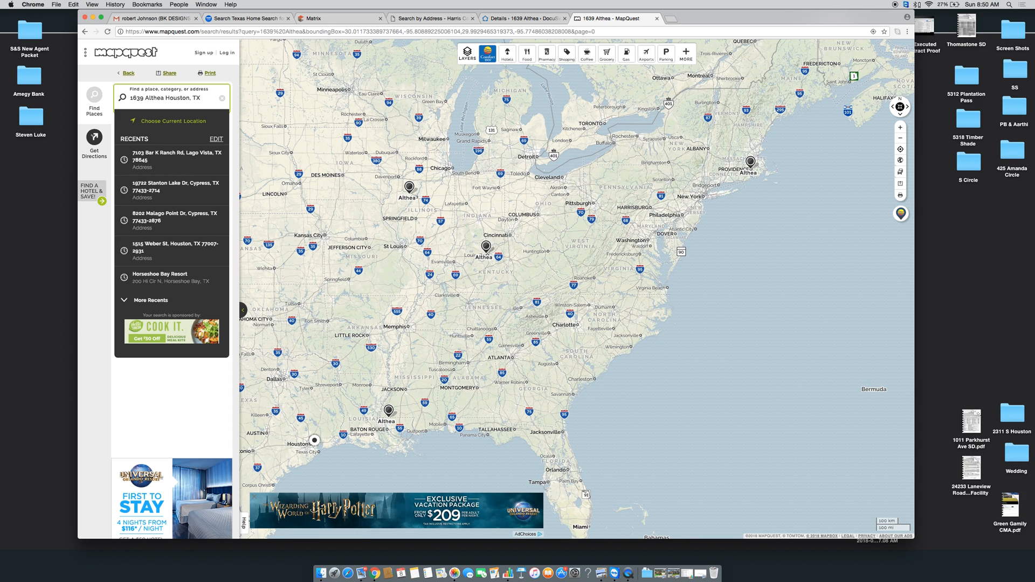
pyautogui.press('Return')
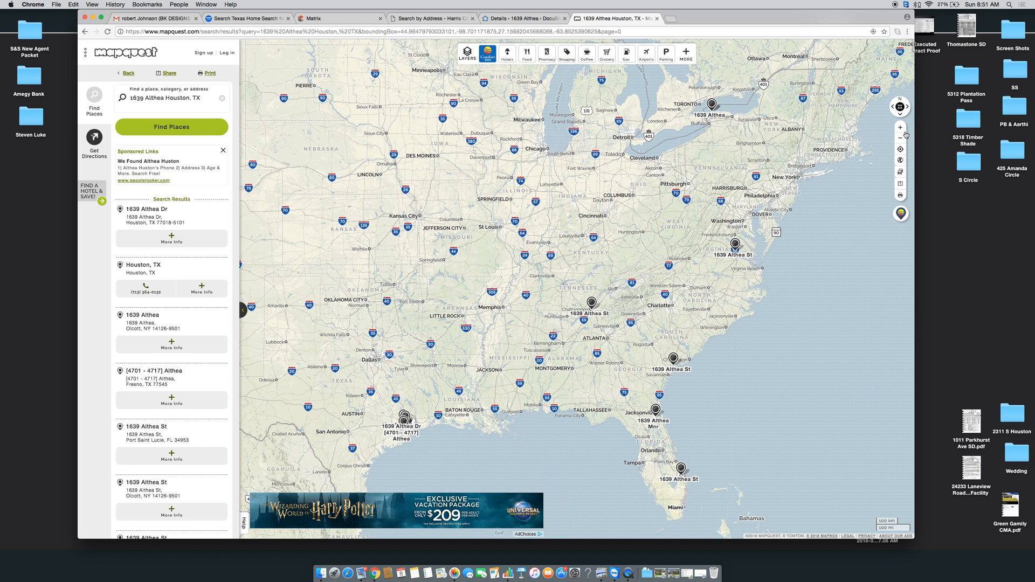
pyautogui.click(904, 130)
pyautogui.click(904, 130)
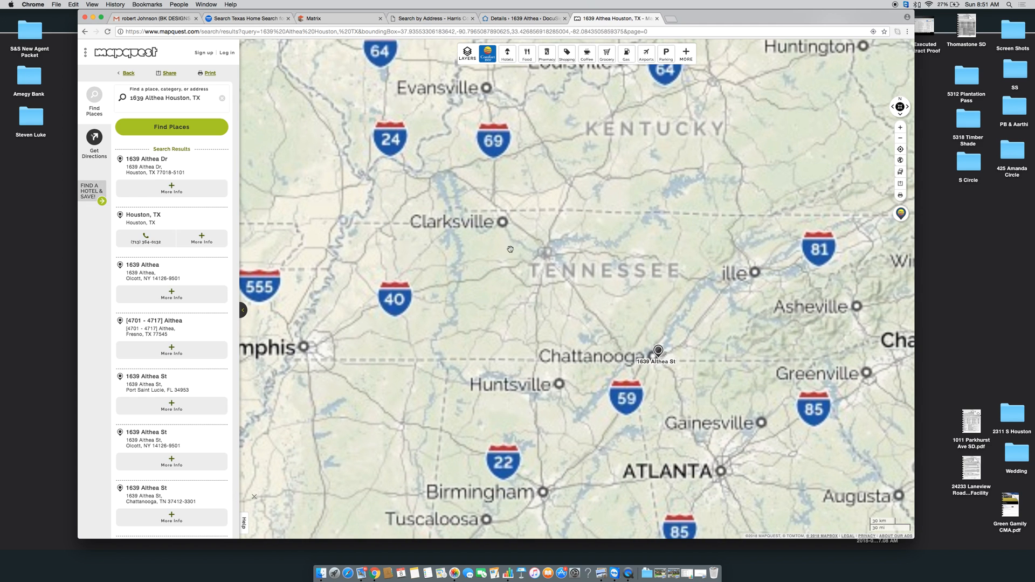
pyautogui.moveTo(496, 398); pyautogui.dragTo(491, 74)
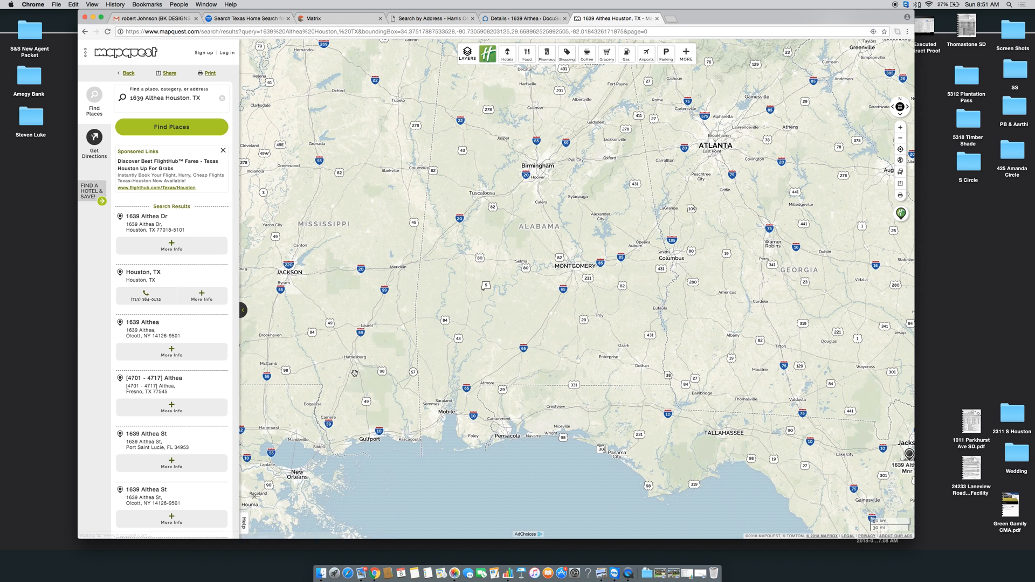
pyautogui.click(155, 223)
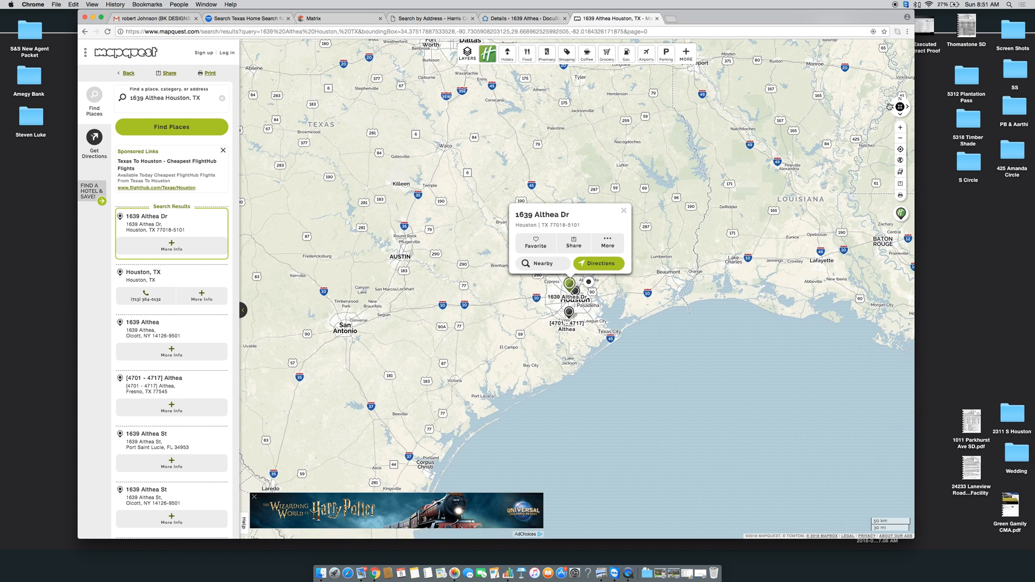
pyautogui.click(904, 128)
pyautogui.click(905, 129)
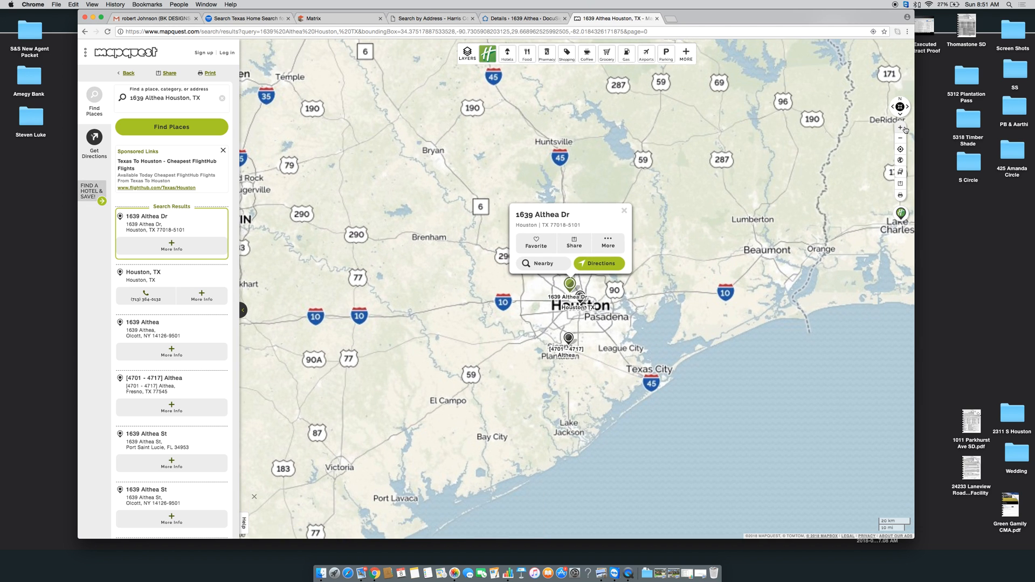
pyautogui.click(904, 128)
pyautogui.click(905, 129)
pyautogui.click(905, 129)
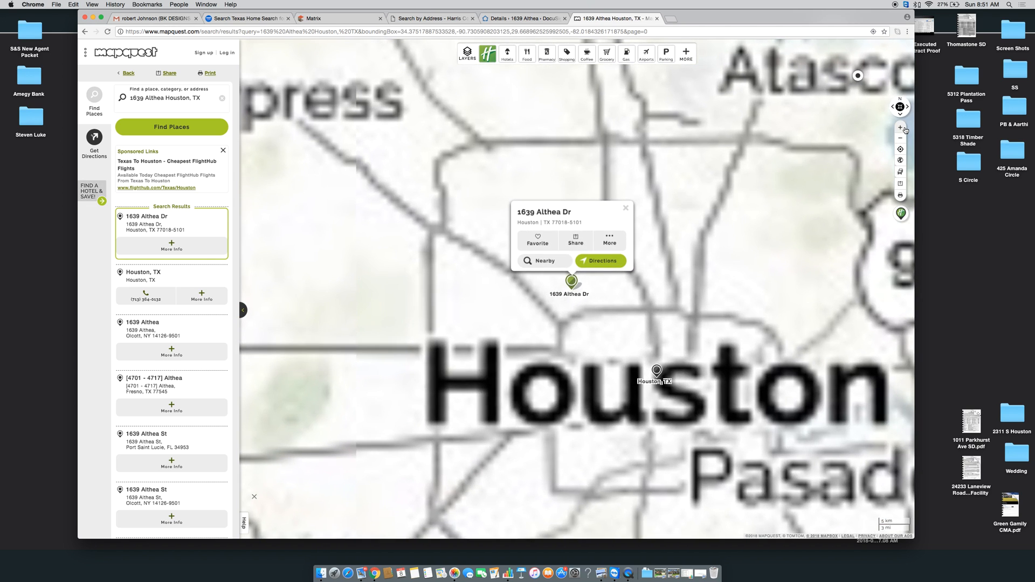
pyautogui.click(905, 130)
pyautogui.click(906, 129)
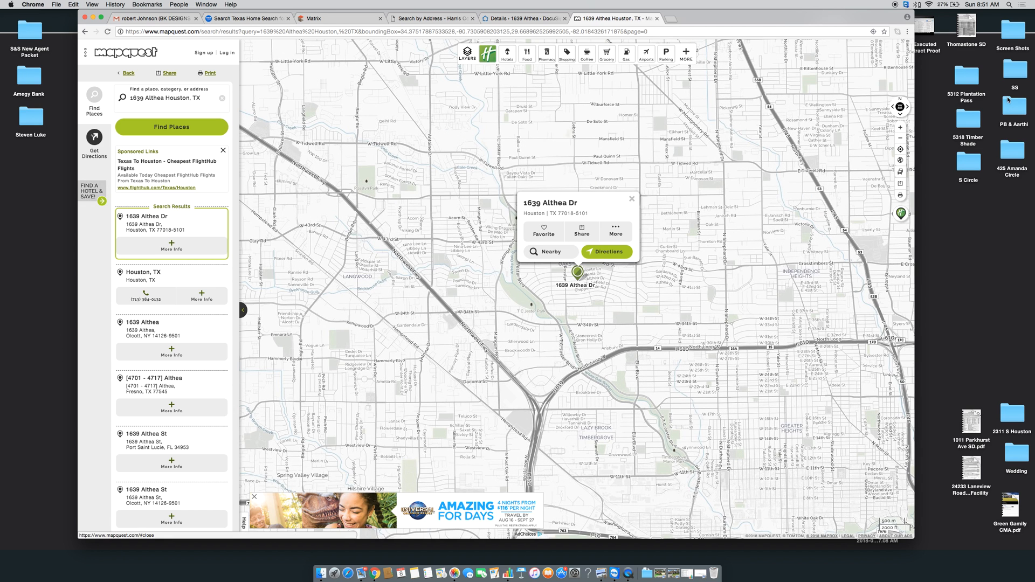
pyautogui.click(903, 127)
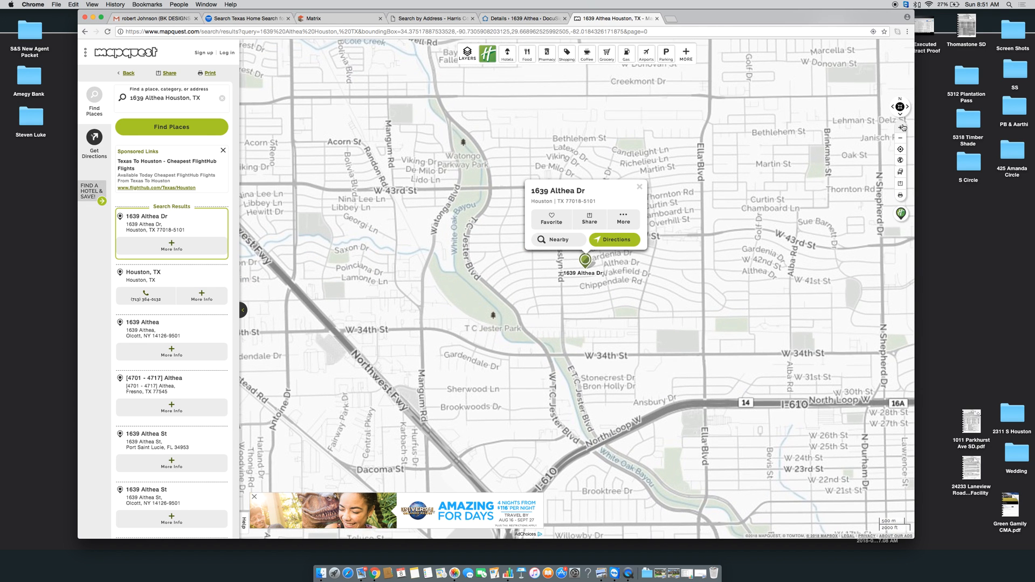
pyautogui.click(904, 127)
pyautogui.click(903, 128)
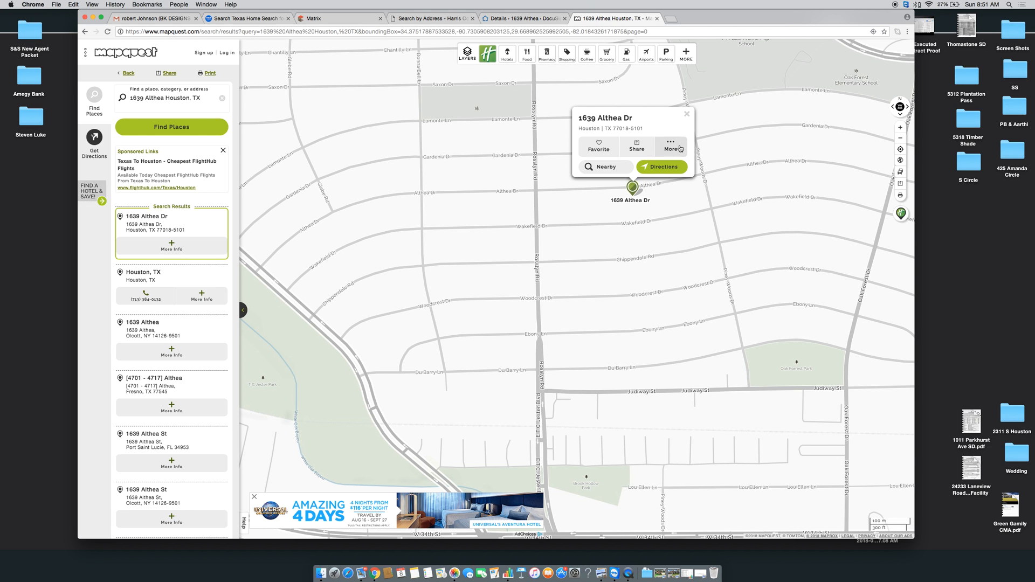
pyautogui.click(687, 115)
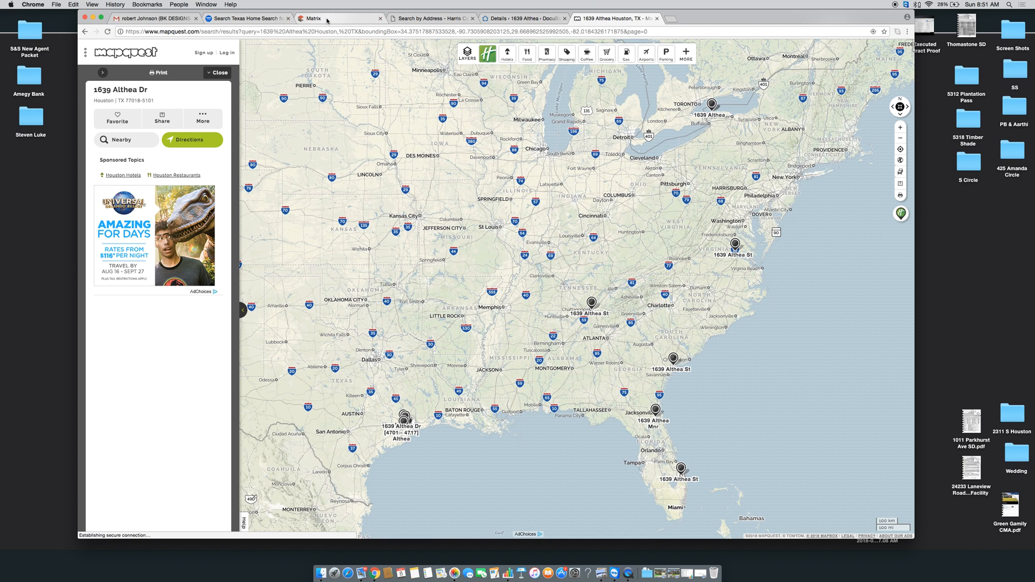
# Close the MapQuest tab and set Front Door Faces to North
pyautogui.press('super+w')
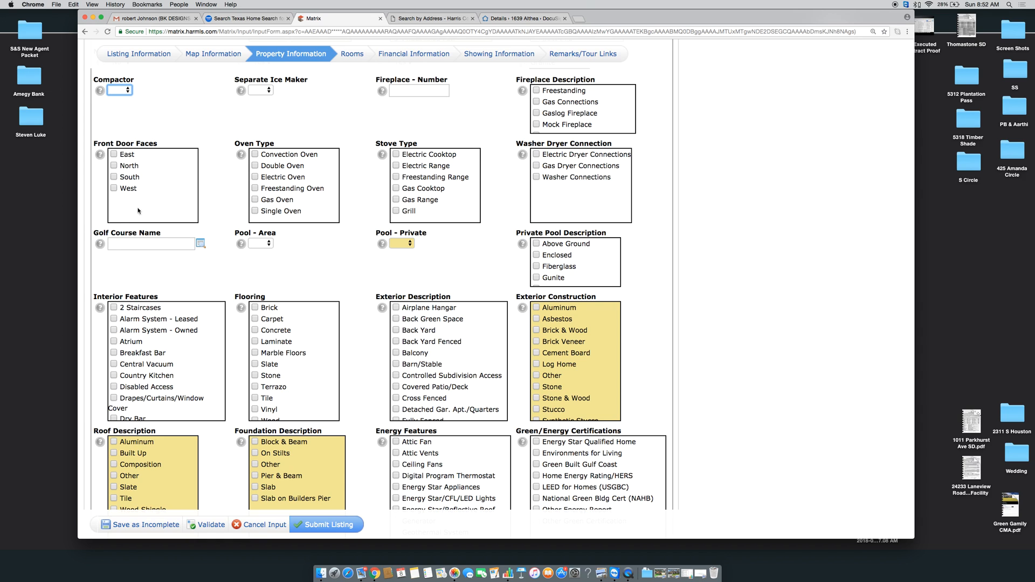
pyautogui.click(114, 167)
pyautogui.scroll(-1, 226, 197)
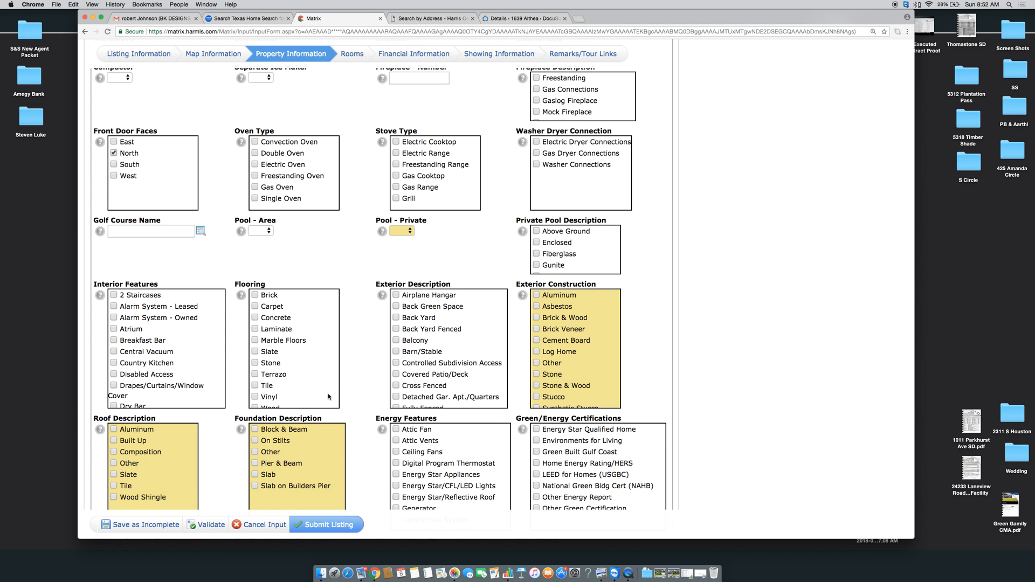
pyautogui.click(647, 573)
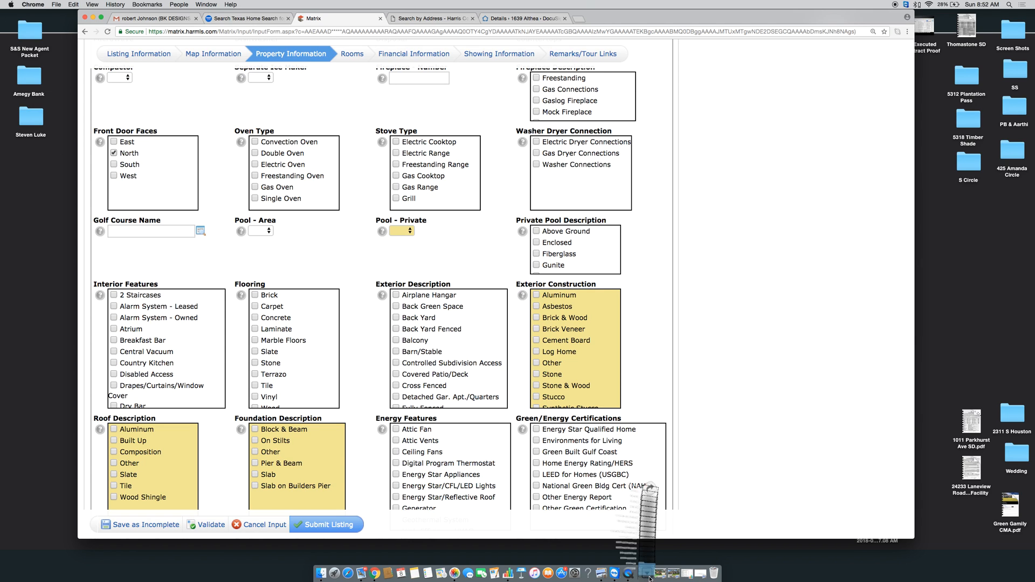
pyautogui.click(649, 546)
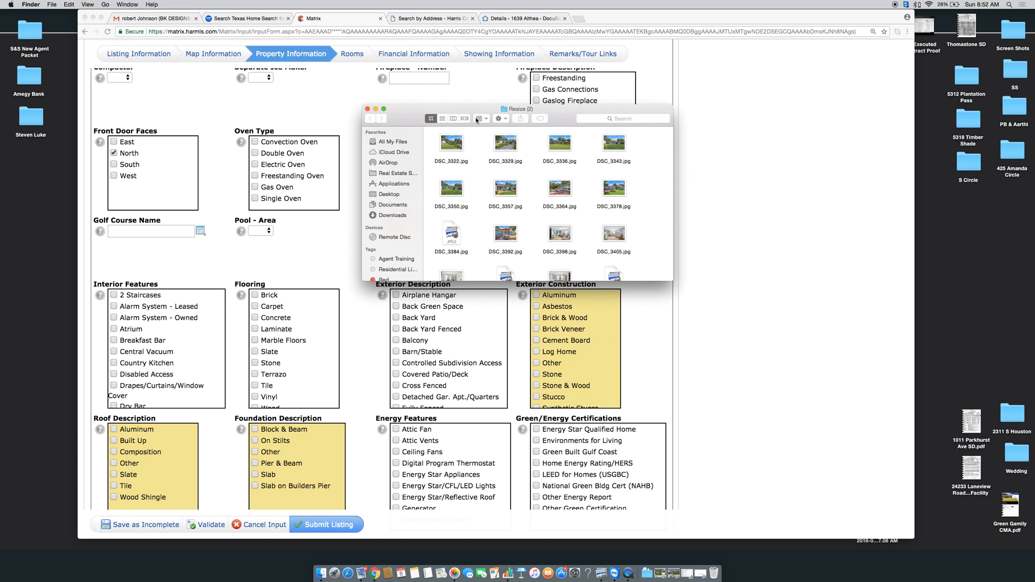
pyautogui.scroll(-2, 520, 186)
pyautogui.scroll(-3, 520, 186)
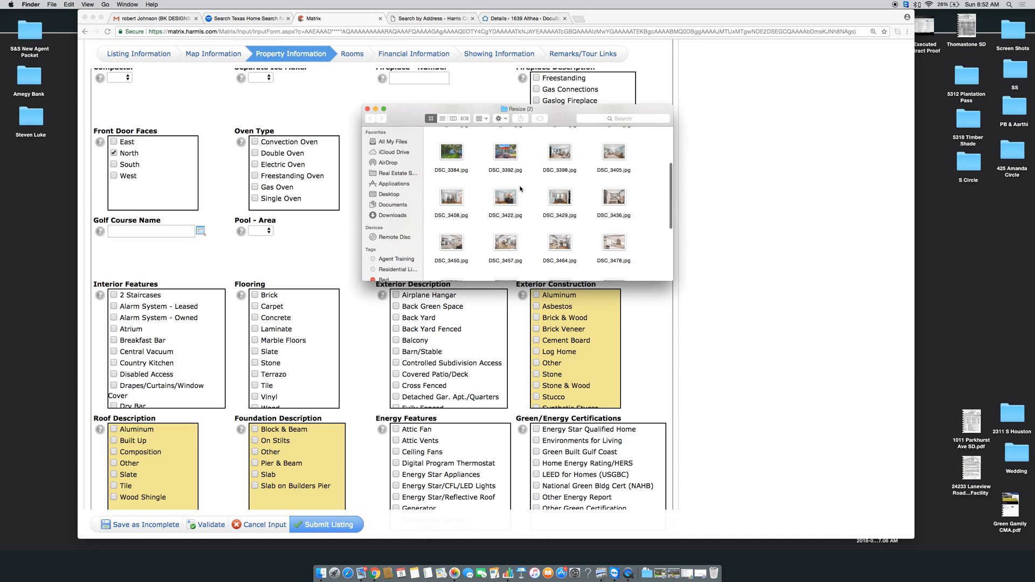
pyautogui.scroll(-1, 456, 220)
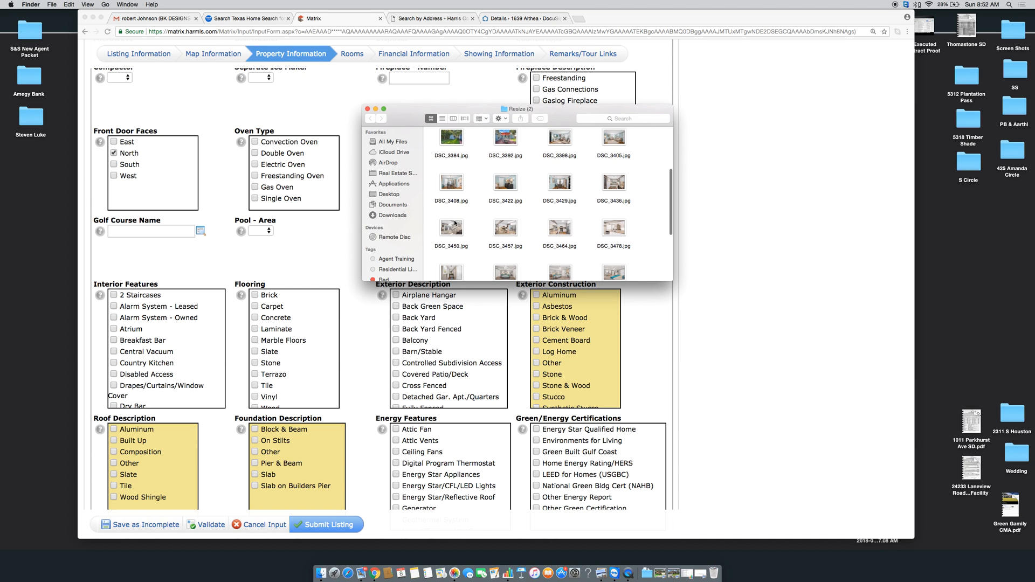
pyautogui.doubleClick(558, 231)
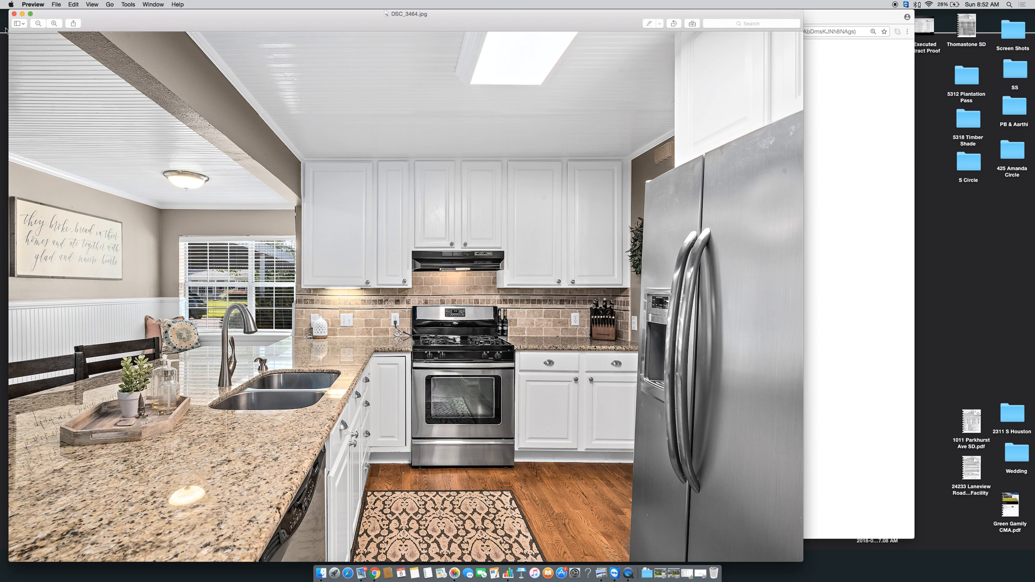
pyautogui.click(14, 13)
pyautogui.click(367, 110)
pyautogui.click(368, 109)
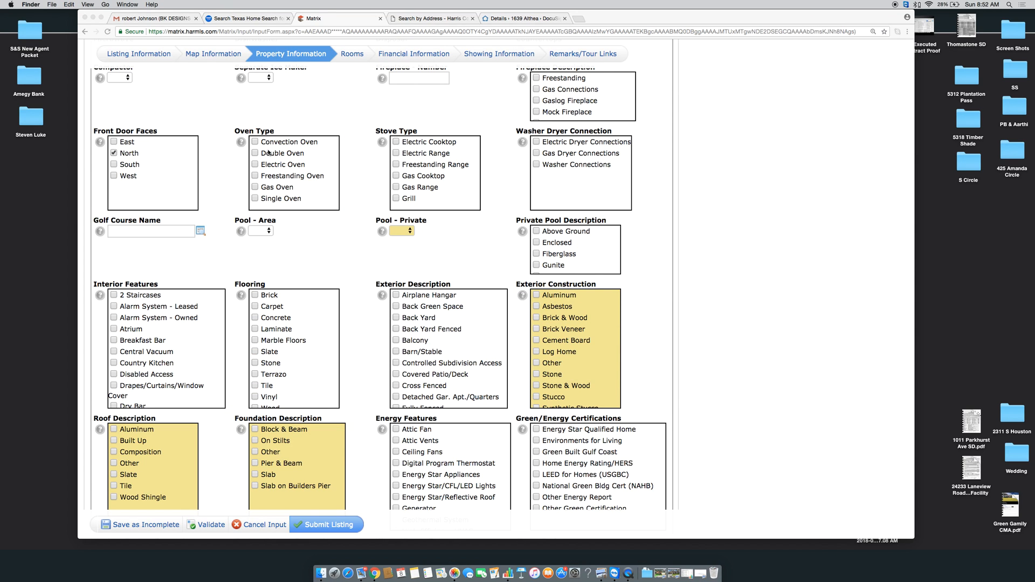
# Back in the listing form, check Gas Dryer Connections and Washer Connections
pyautogui.click(257, 182)
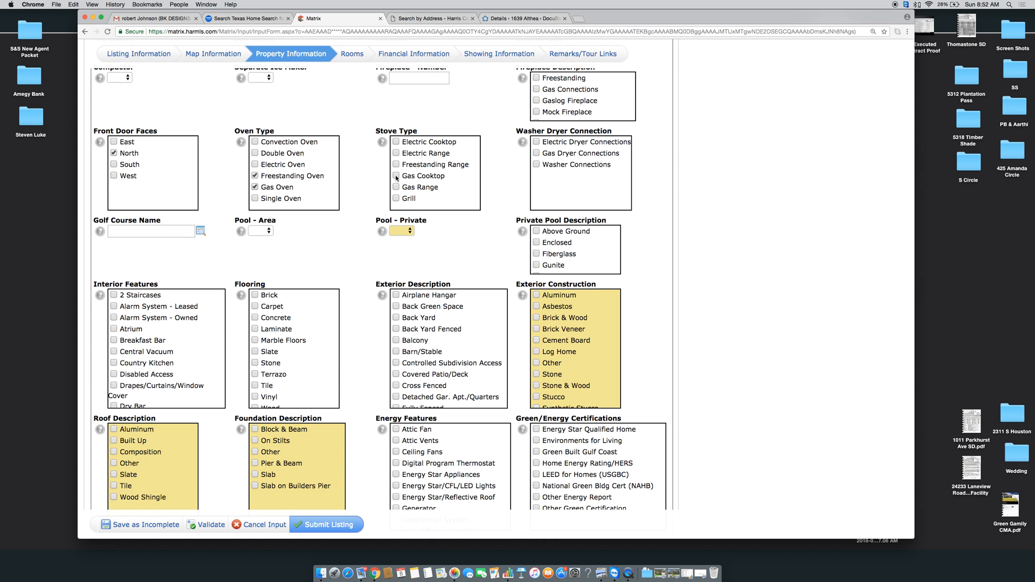
pyautogui.scroll(-1, 484, 179)
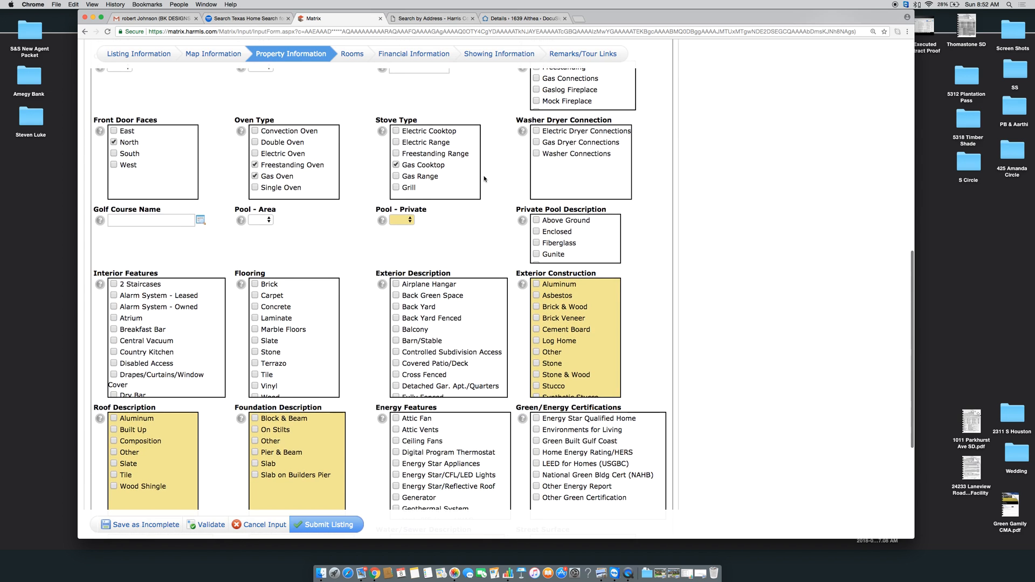
pyautogui.click(536, 142)
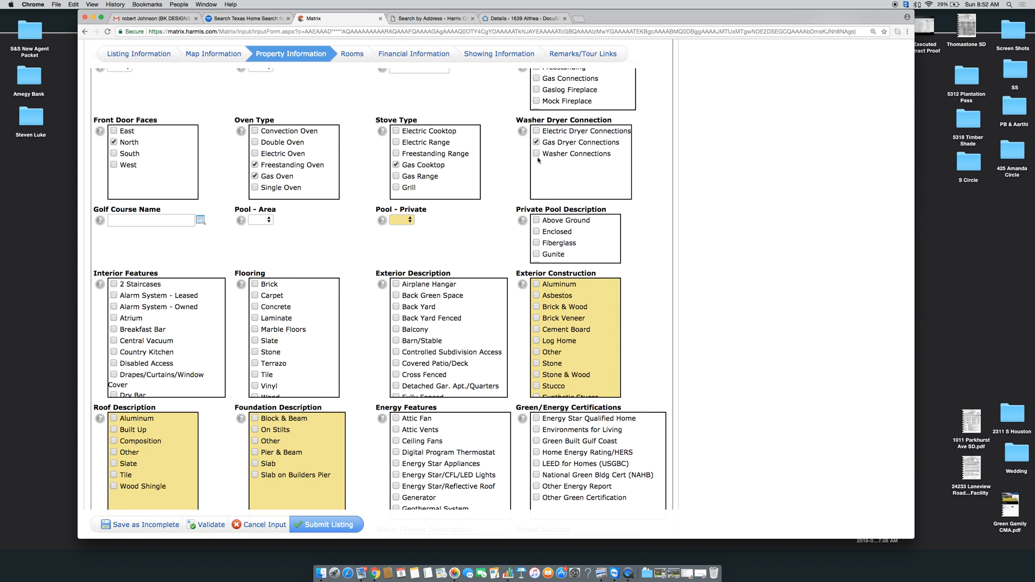
pyautogui.click(537, 154)
pyautogui.scroll(-5, 486, 205)
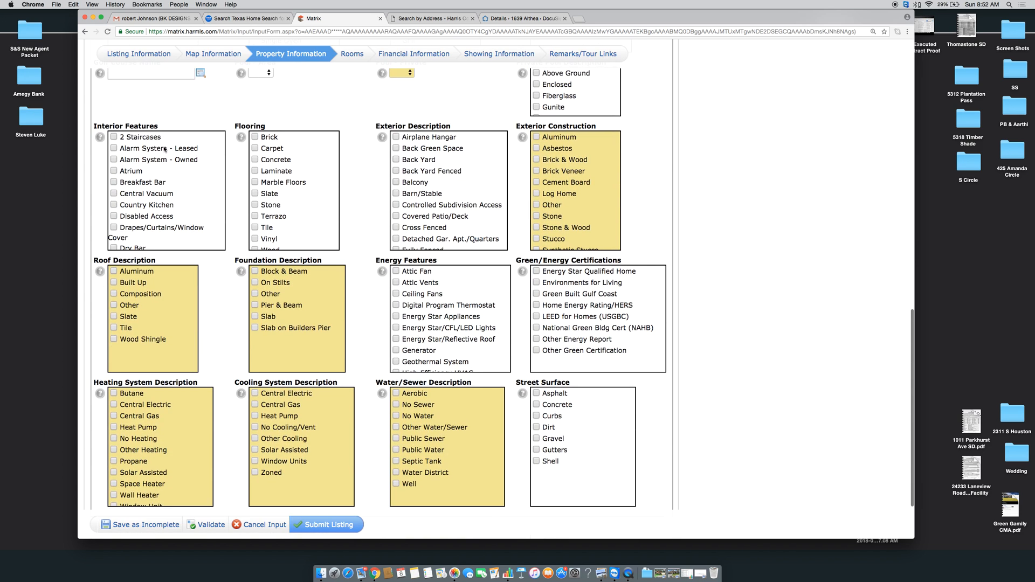
# Check Alarm System - Leased, Fire/Smoke Alarm and Island Kitchen under Interior Features
pyautogui.click(114, 149)
pyautogui.scroll(-3, 123, 172)
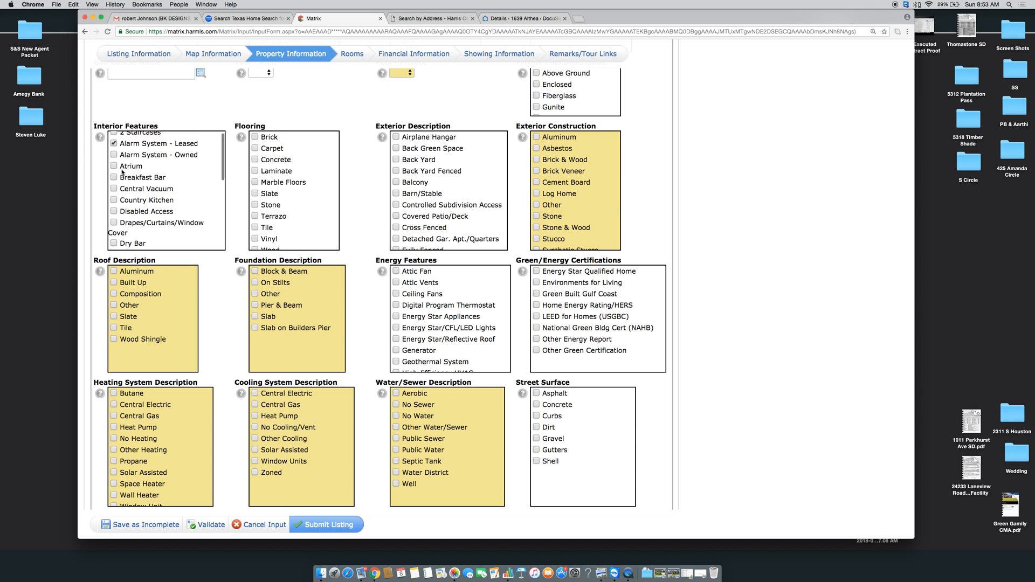
pyautogui.scroll(-4, 122, 173)
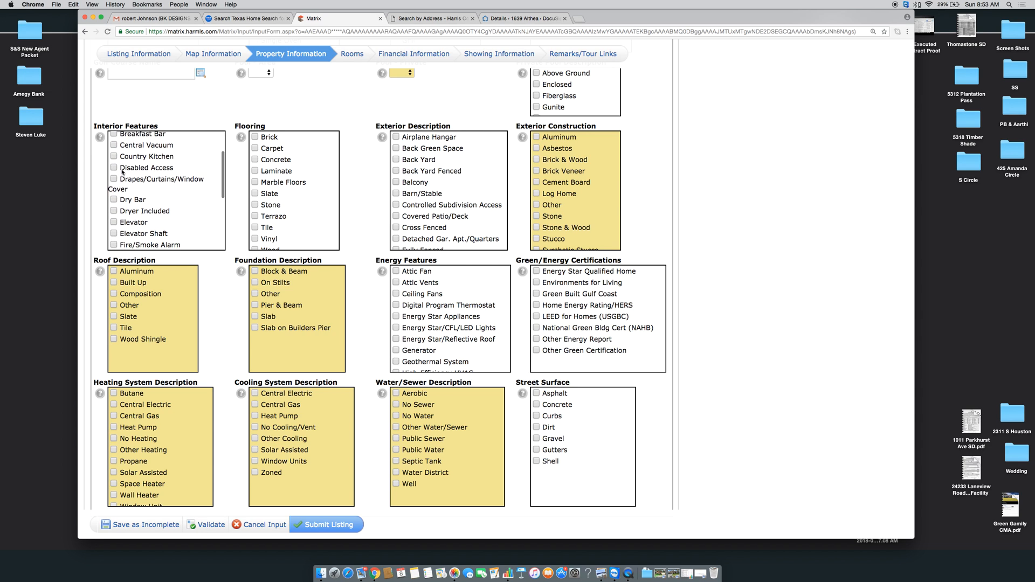
pyautogui.scroll(-3, 123, 172)
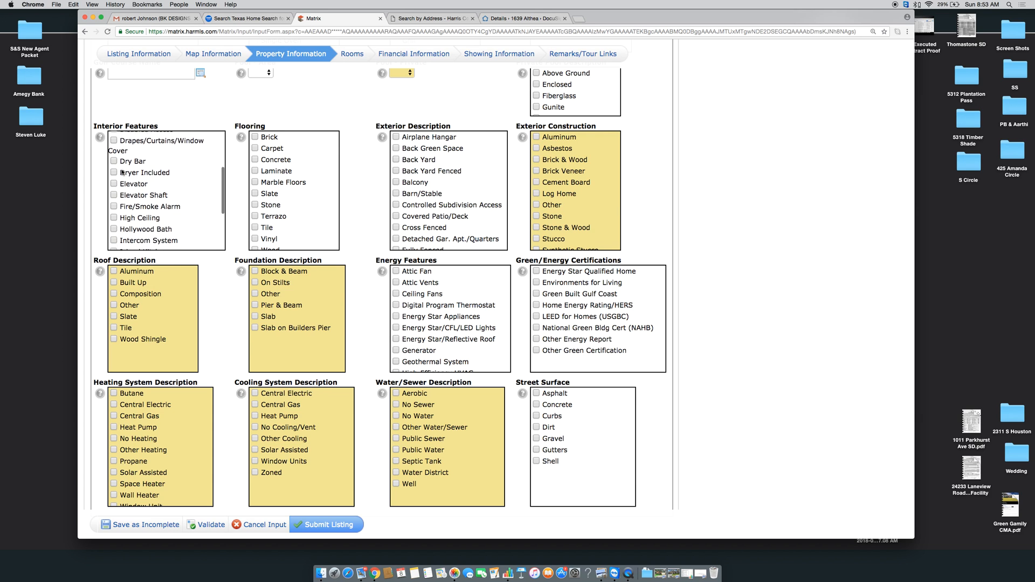
pyautogui.scroll(-3, 122, 171)
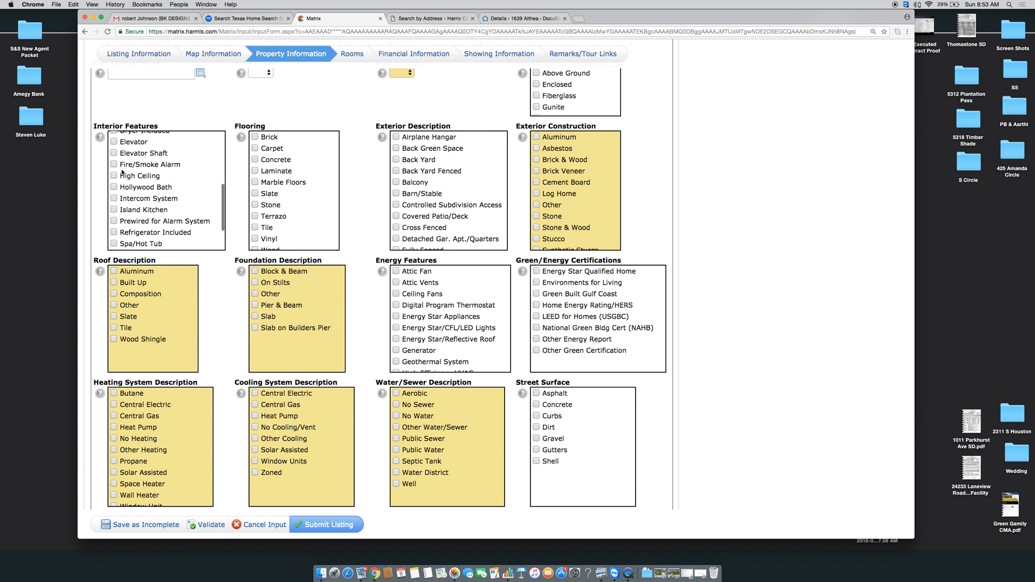
pyautogui.scroll(-1, 123, 173)
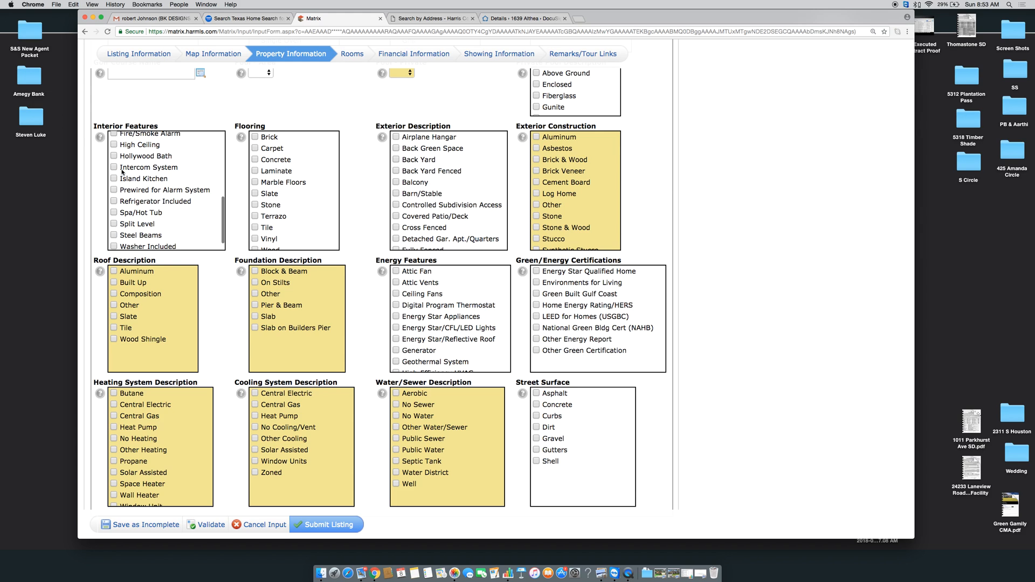
pyautogui.scroll(3, 118, 164)
pyautogui.click(114, 159)
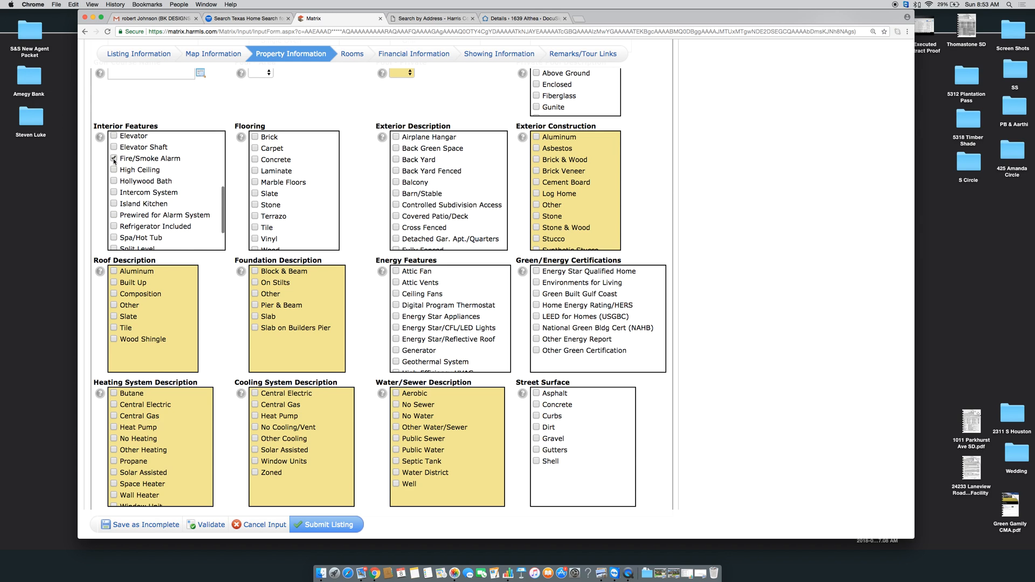
pyautogui.scroll(-1, 115, 194)
pyautogui.click(114, 197)
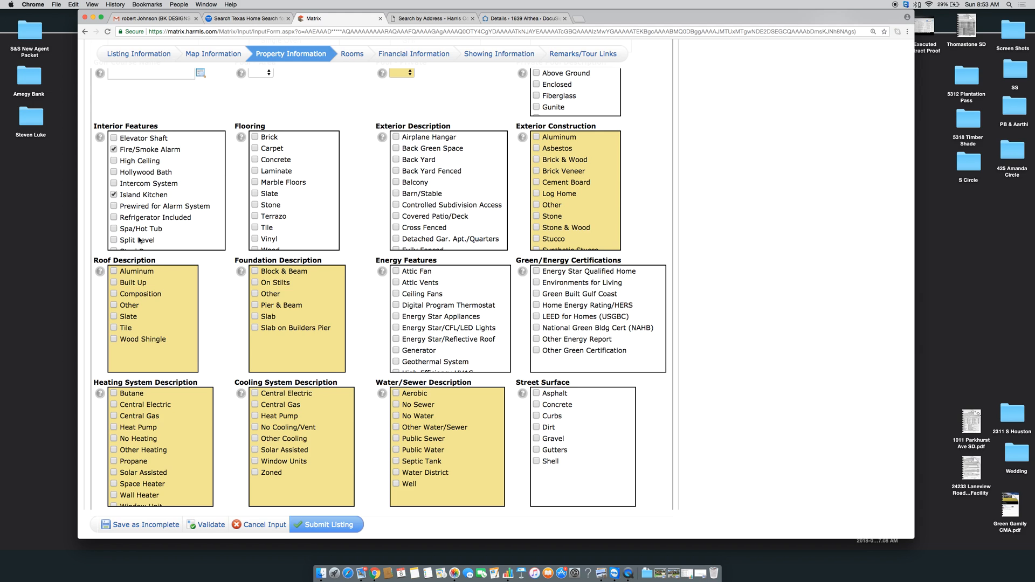
# Add Tile to the Flooring selections
pyautogui.scroll(-2, 138, 226)
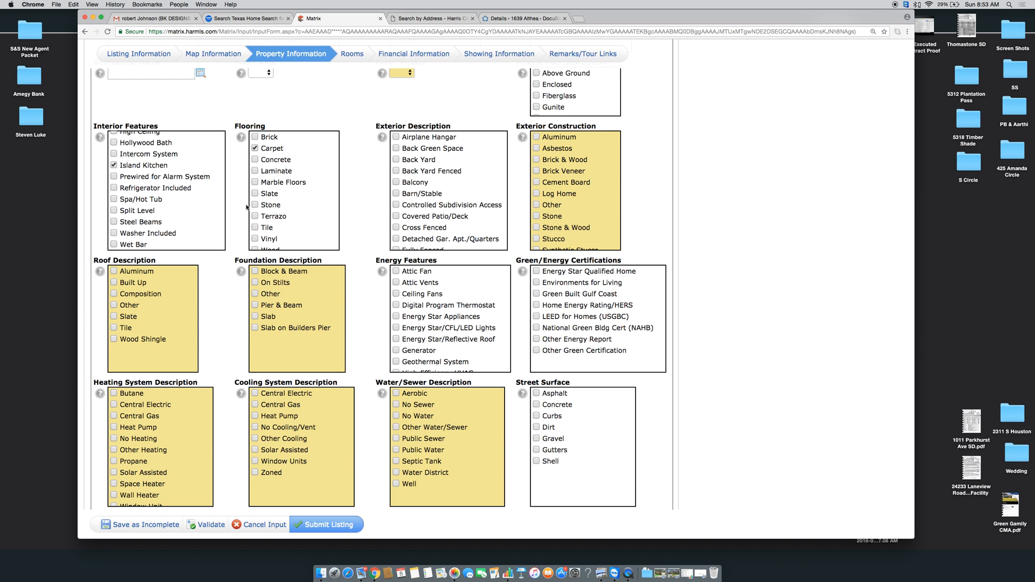
pyautogui.scroll(-1, 247, 207)
pyautogui.scroll(-1, 274, 214)
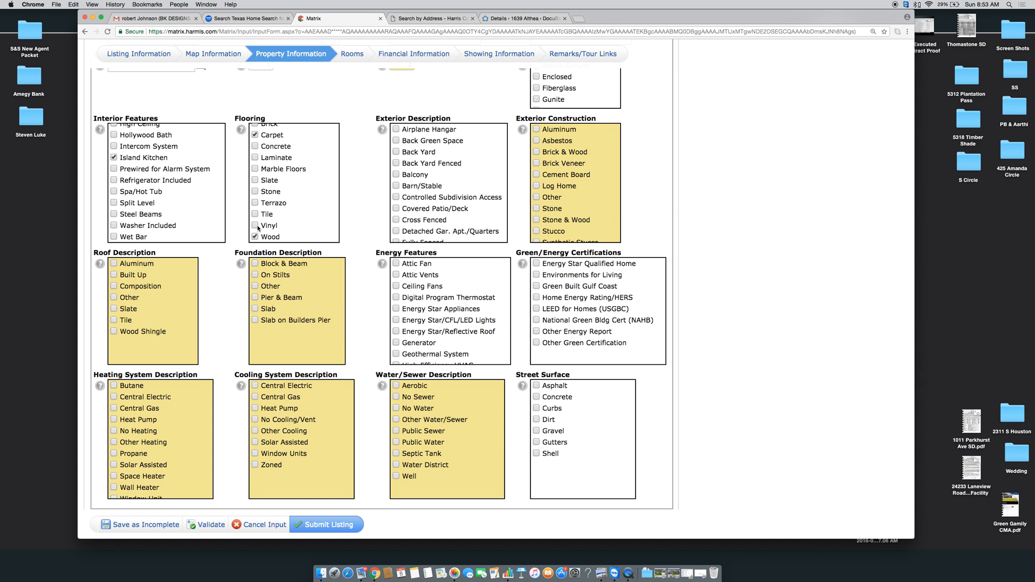
pyautogui.click(255, 214)
pyautogui.scroll(2, 373, 212)
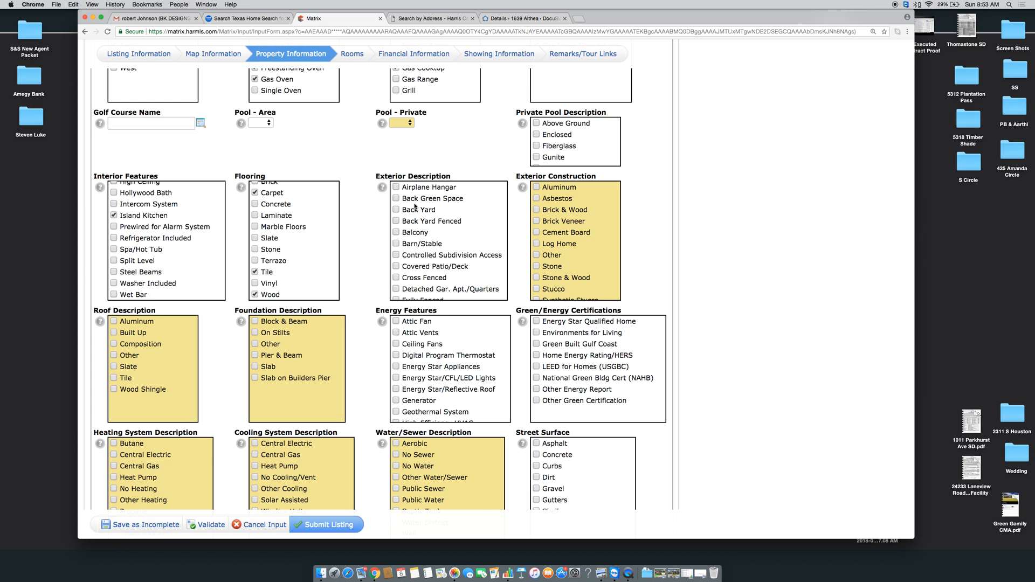
# Add Back Yard, Patio/Deck and Porch to the exterior description
pyautogui.click(397, 210)
pyautogui.scroll(-4, 397, 255)
pyautogui.scroll(-1, 397, 254)
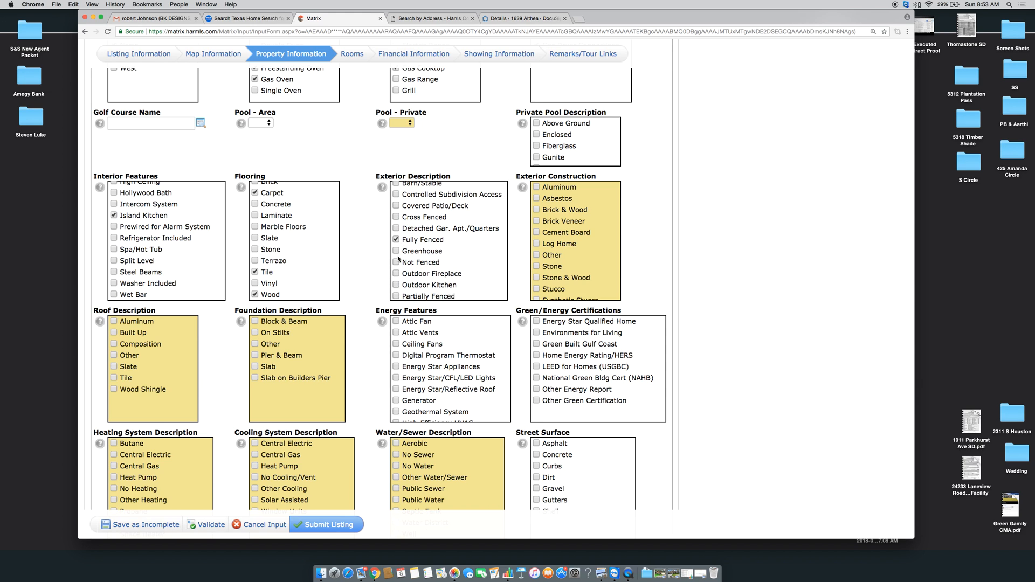
pyautogui.scroll(-2, 396, 268)
pyautogui.scroll(-1, 397, 268)
pyautogui.click(396, 274)
pyautogui.click(397, 286)
# Set Pool - Private to No
pyautogui.scroll(-5, 409, 288)
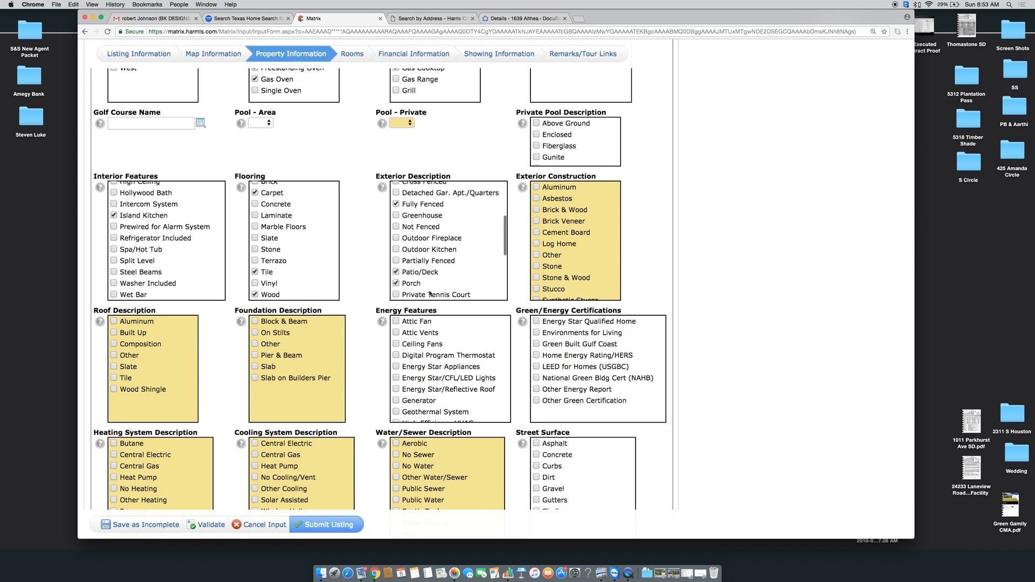
pyautogui.scroll(-2, 431, 293)
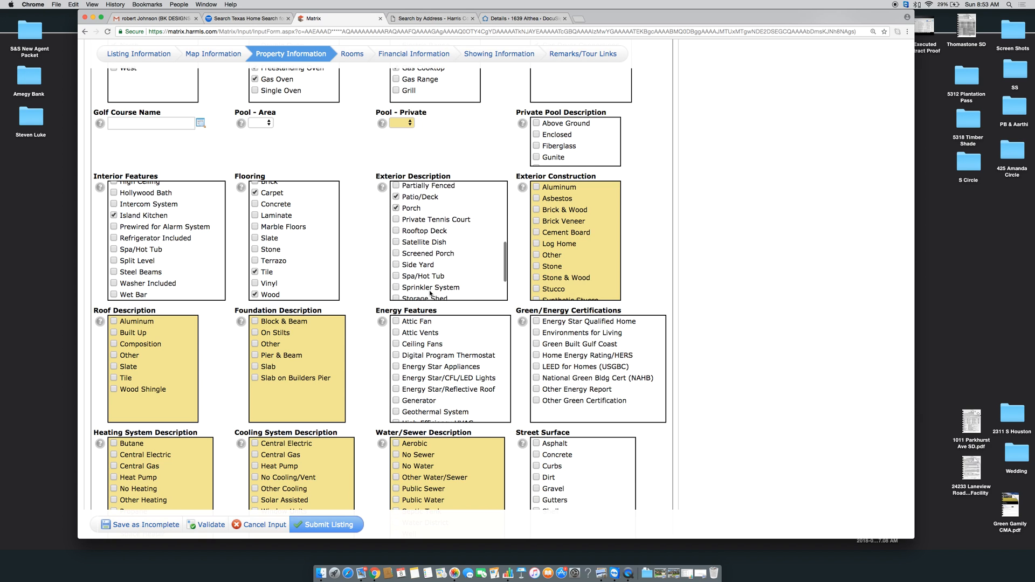
pyautogui.scroll(-4, 430, 294)
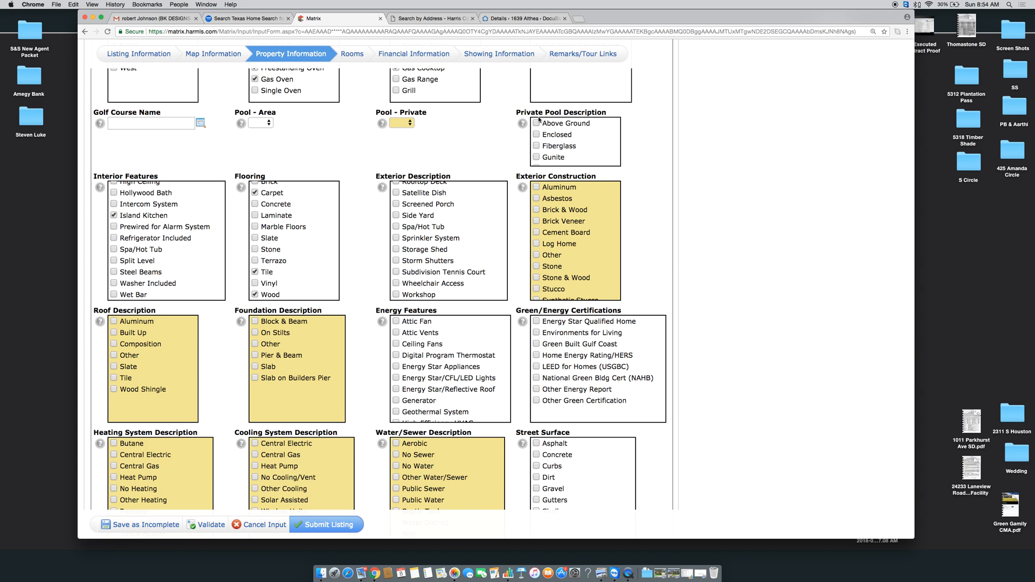
pyautogui.click(402, 123)
pyautogui.click(400, 140)
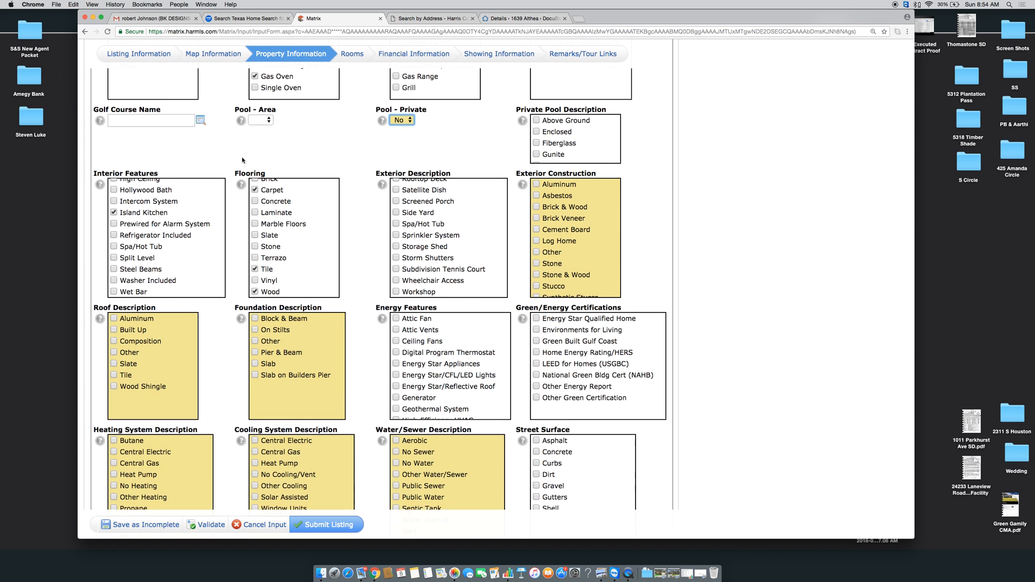
# Tick Wood at the bottom of the Exterior Construction checkbox list
pyautogui.scroll(-5, 243, 160)
pyautogui.scroll(-1, 242, 160)
pyautogui.scroll(1, 242, 160)
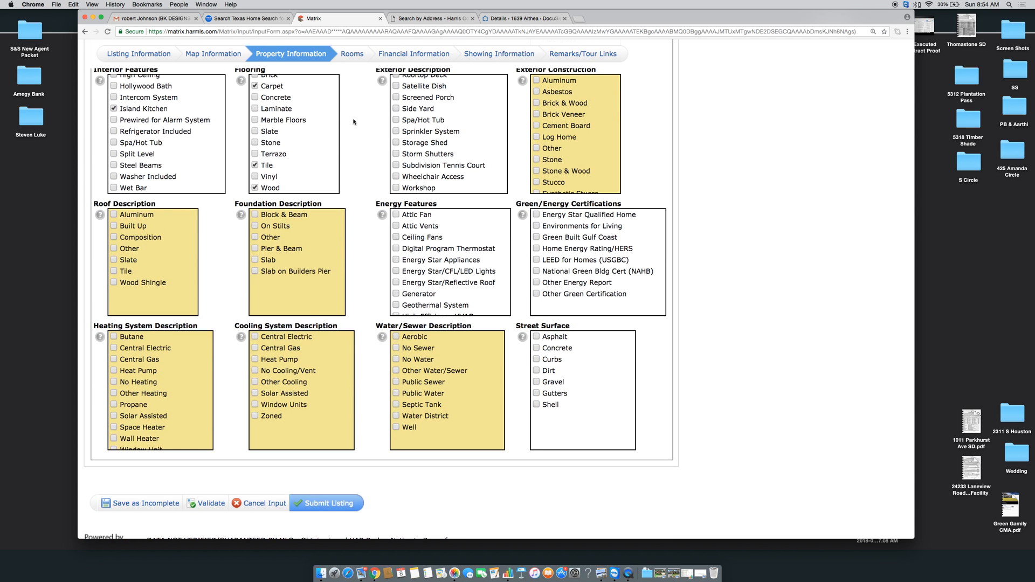
pyautogui.scroll(1, 354, 122)
pyautogui.scroll(3, 424, 150)
pyautogui.scroll(-3, 424, 151)
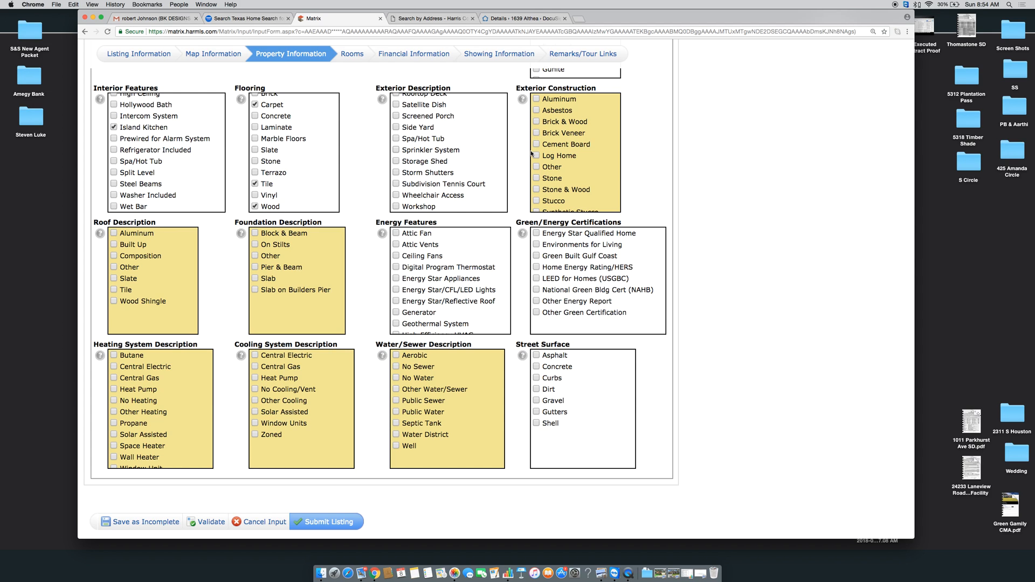
pyautogui.scroll(-1, 532, 153)
pyautogui.scroll(-5, 546, 180)
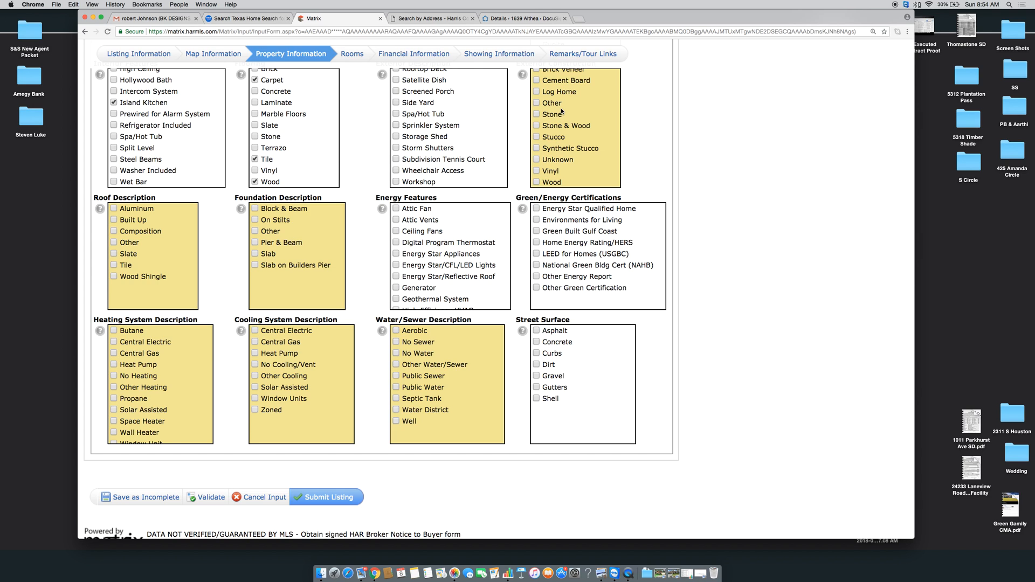
pyautogui.click(537, 183)
pyautogui.scroll(3, 537, 158)
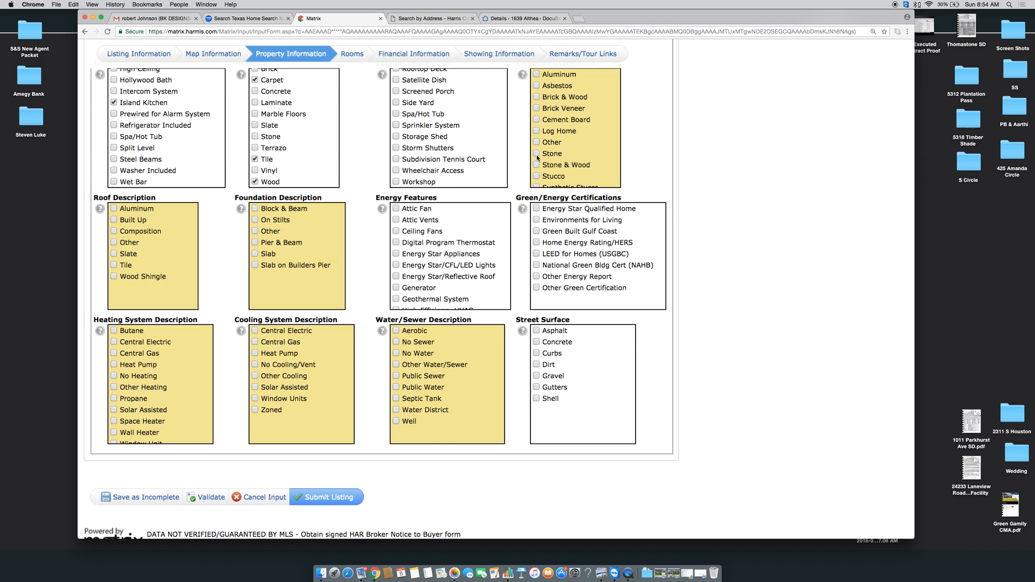
pyautogui.scroll(-1, 536, 154)
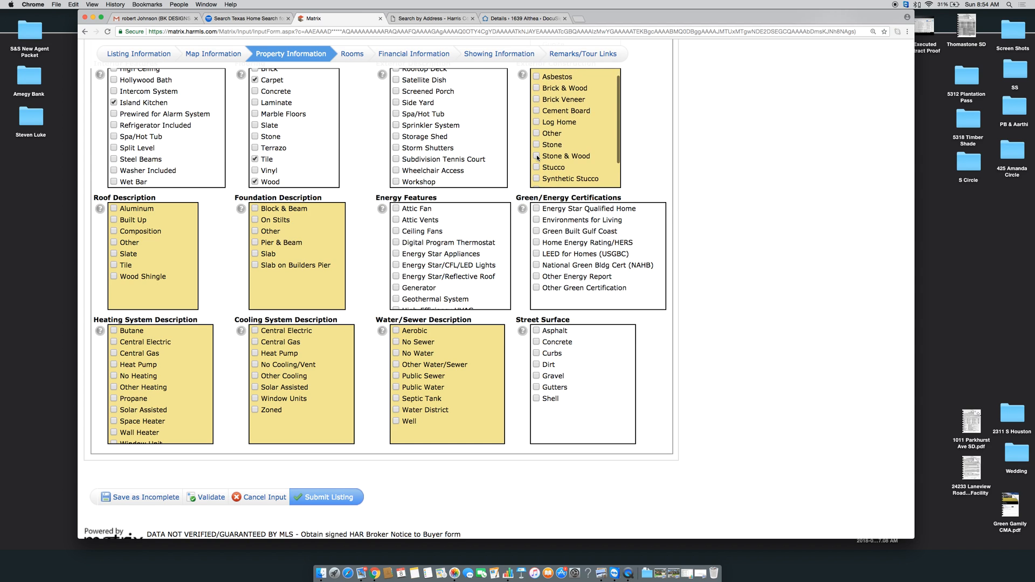
pyautogui.scroll(-3, 538, 157)
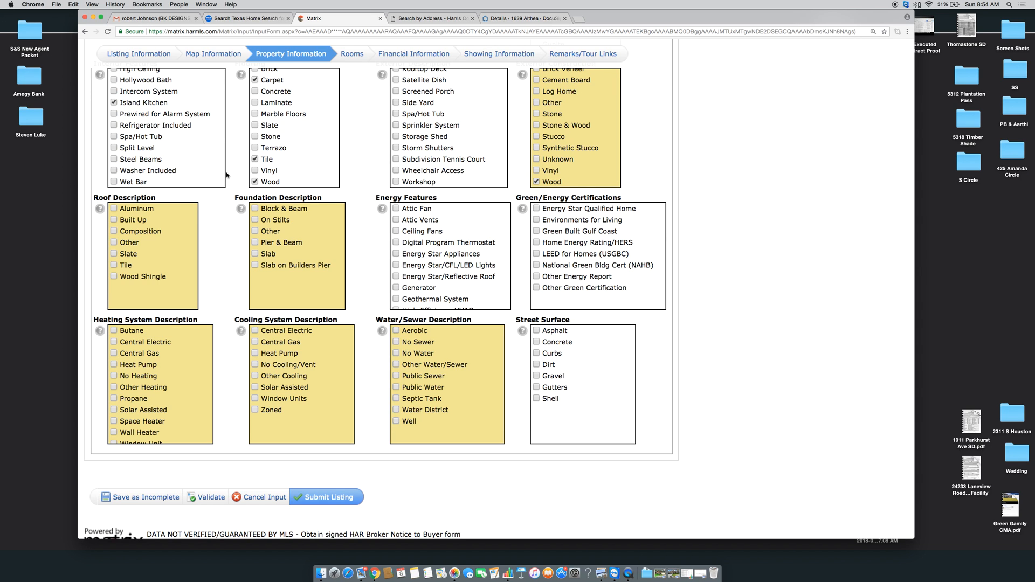
pyautogui.scroll(-2, 221, 211)
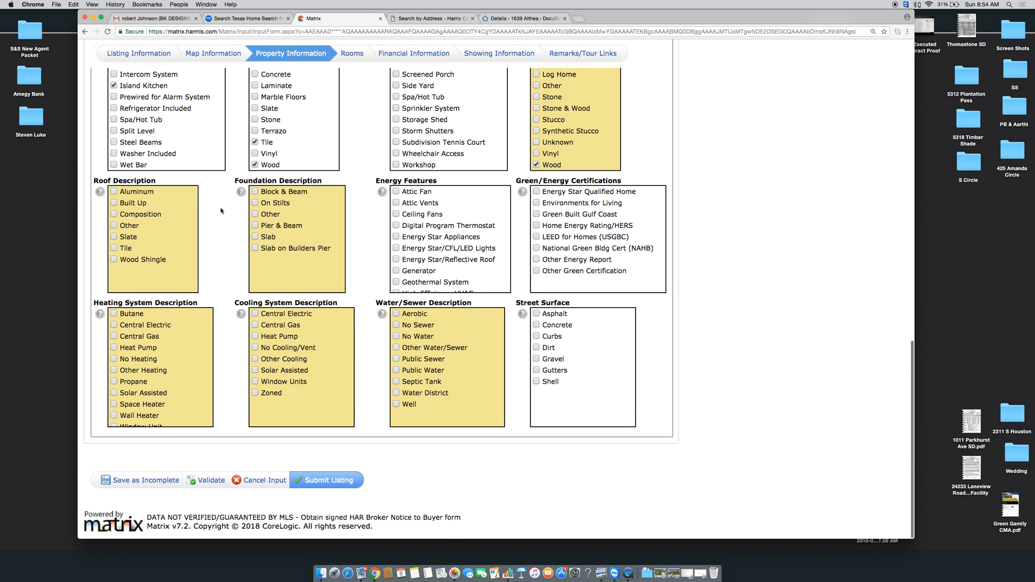
# Tick Composition roof, Central Electric cooling and Public Sewer, then save as incomplete and keep editing
pyautogui.click(114, 214)
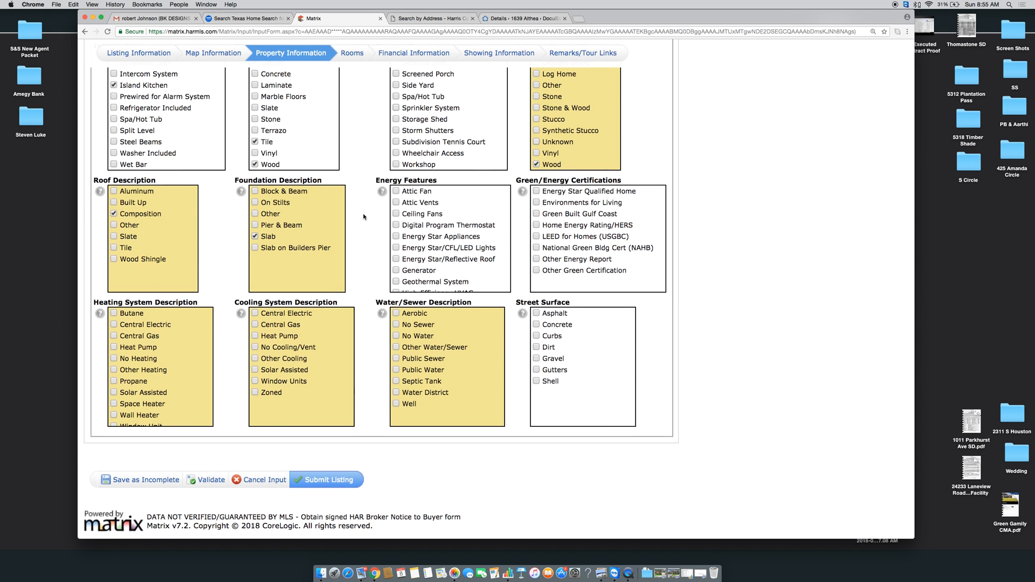
pyautogui.scroll(-10, 445, 252)
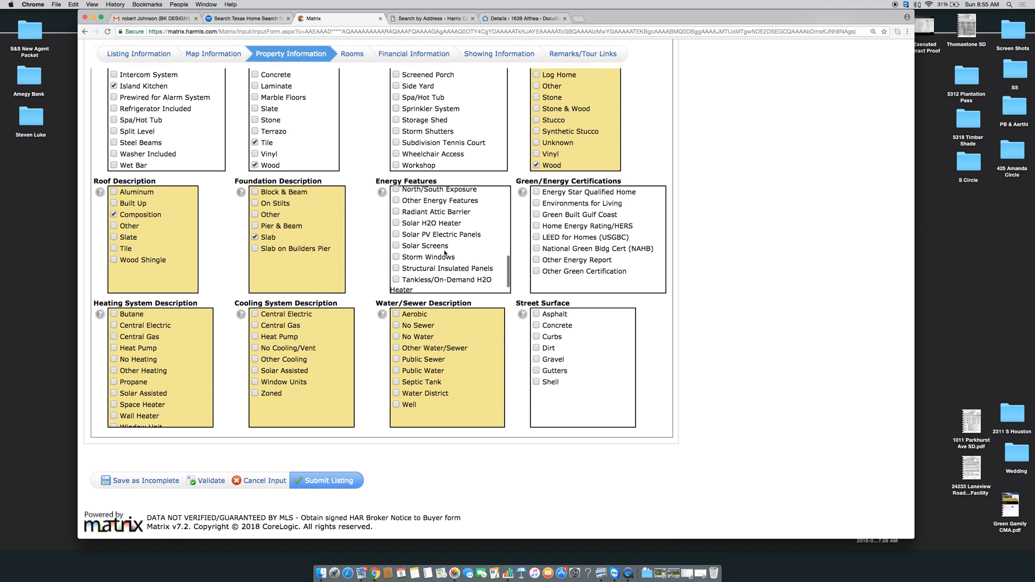
pyautogui.scroll(5, 461, 219)
pyautogui.scroll(4, 459, 216)
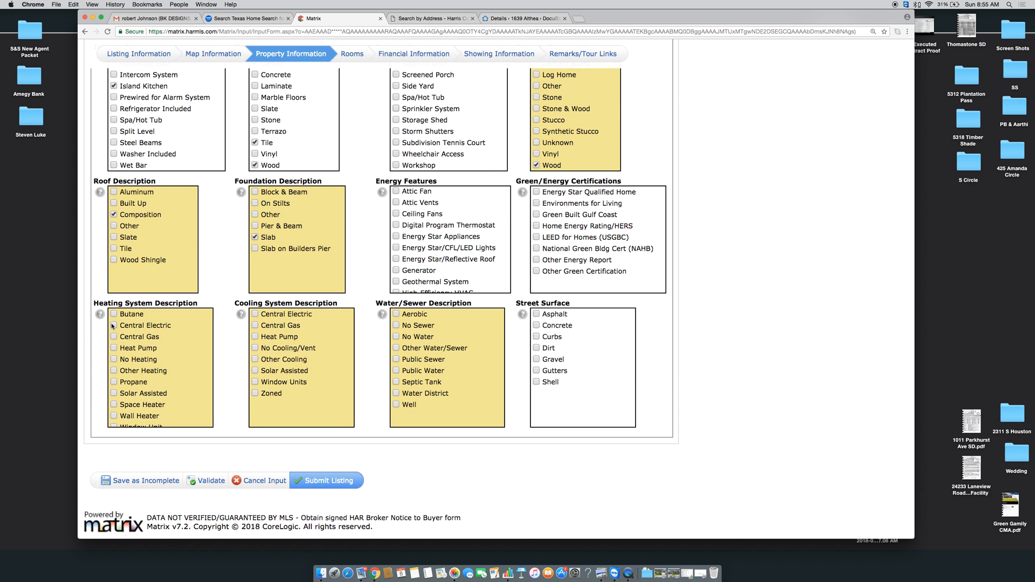
pyautogui.click(255, 315)
pyautogui.click(396, 359)
pyautogui.click(126, 483)
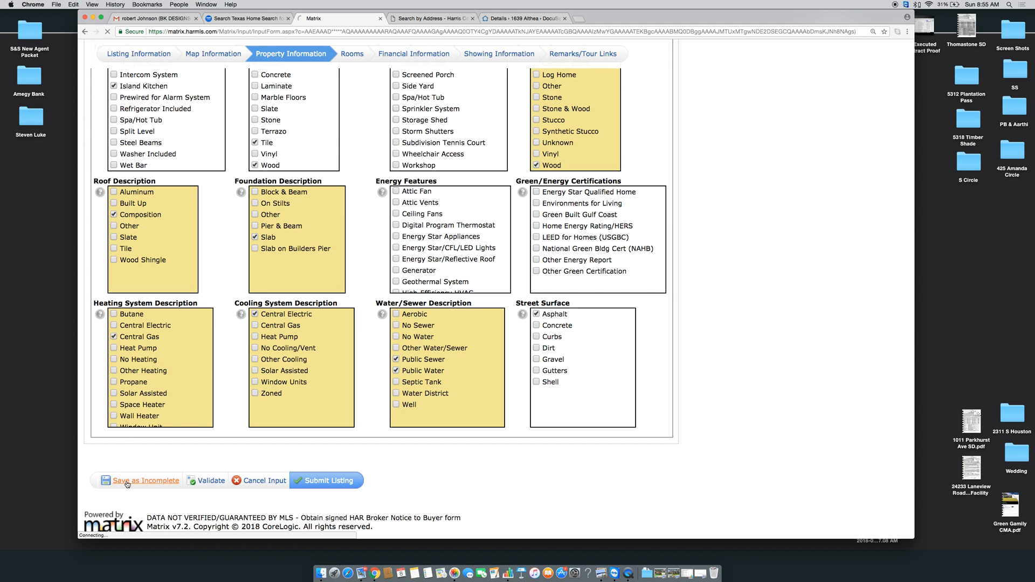
pyautogui.click(139, 218)
# On the Rooms tab, change the bedroom count to 4
pyautogui.click(351, 161)
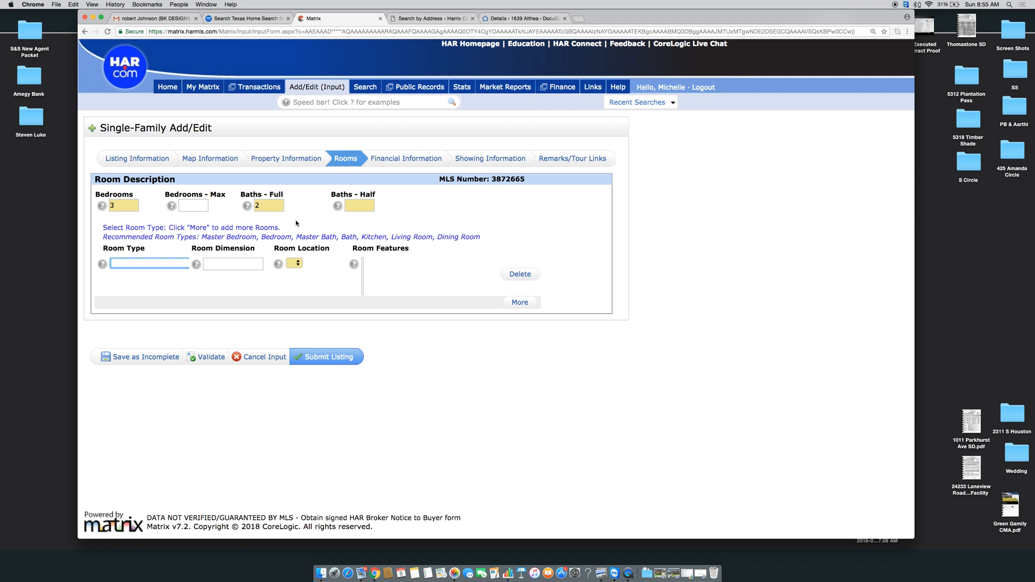
pyautogui.doubleClick(129, 206)
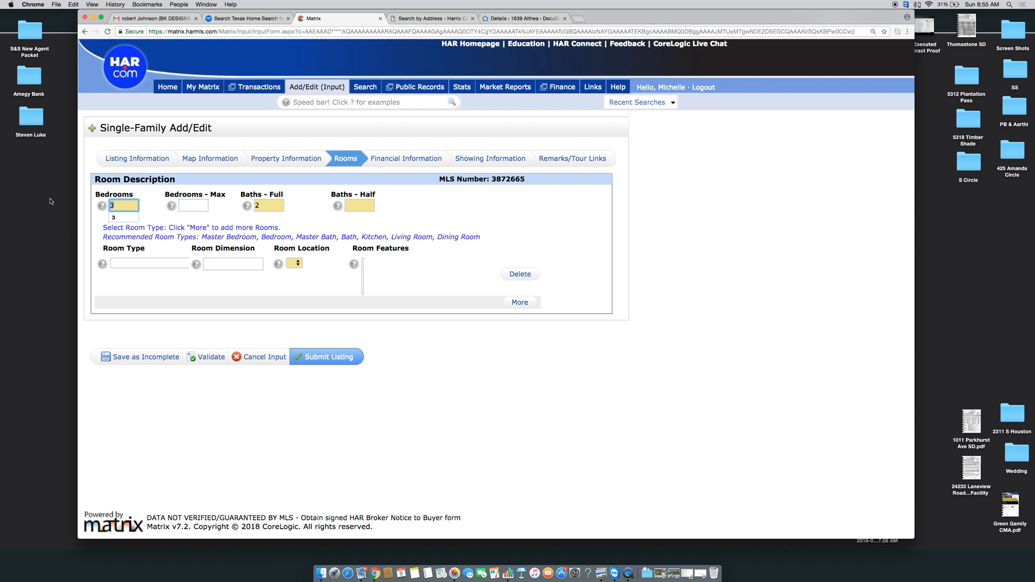
pyautogui.write('4')
pyautogui.press('Tab')
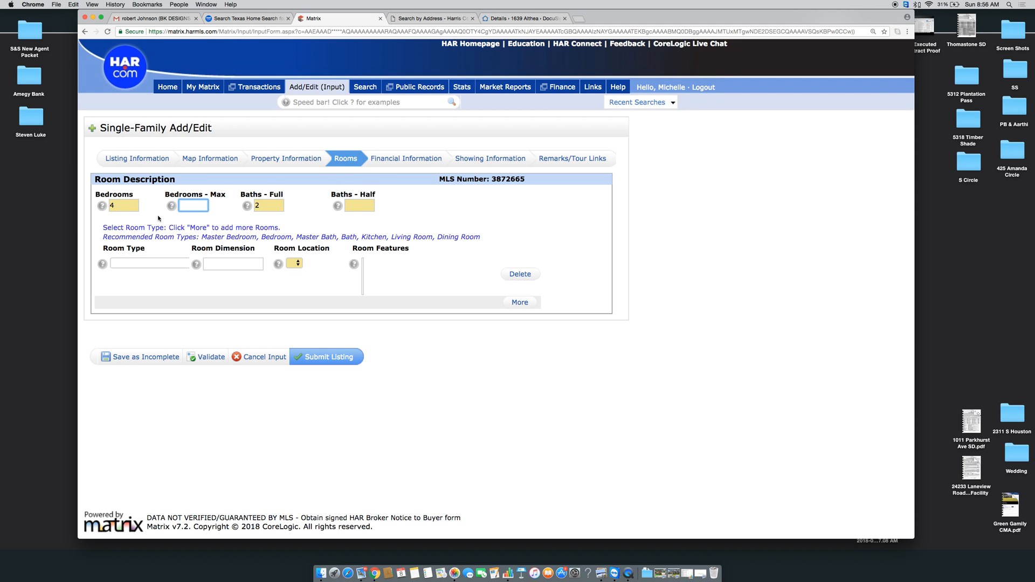
# Add a 19x15 Mstr Bedroom on the 1st floor
pyautogui.click(125, 270)
pyautogui.click(137, 274)
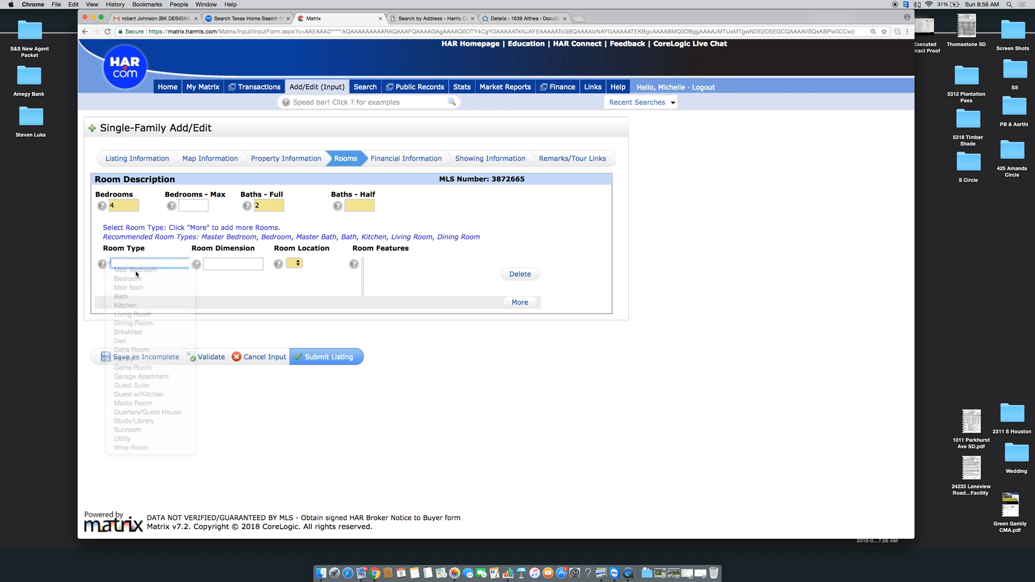
pyautogui.click(222, 263)
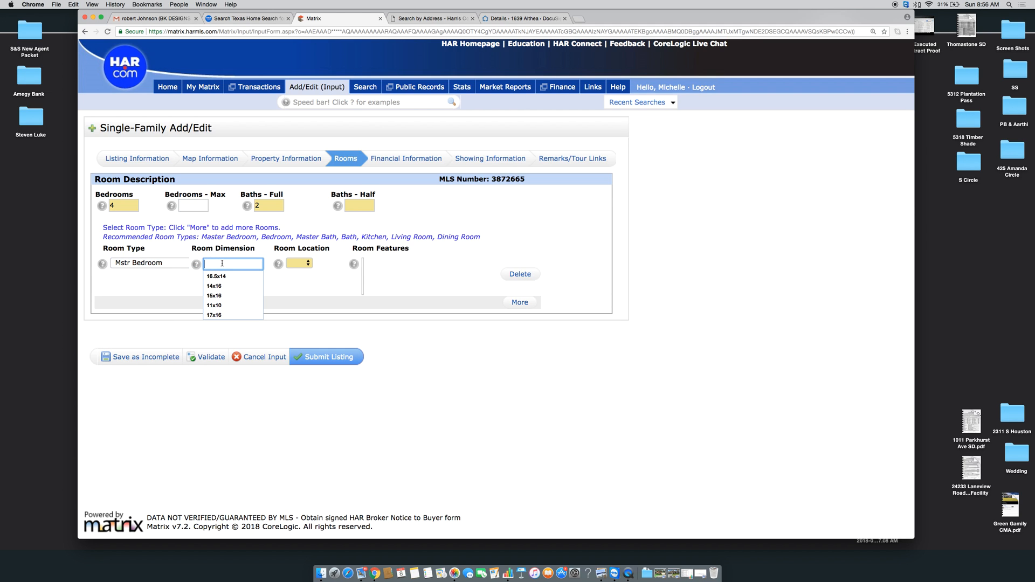
pyautogui.write('19x15')
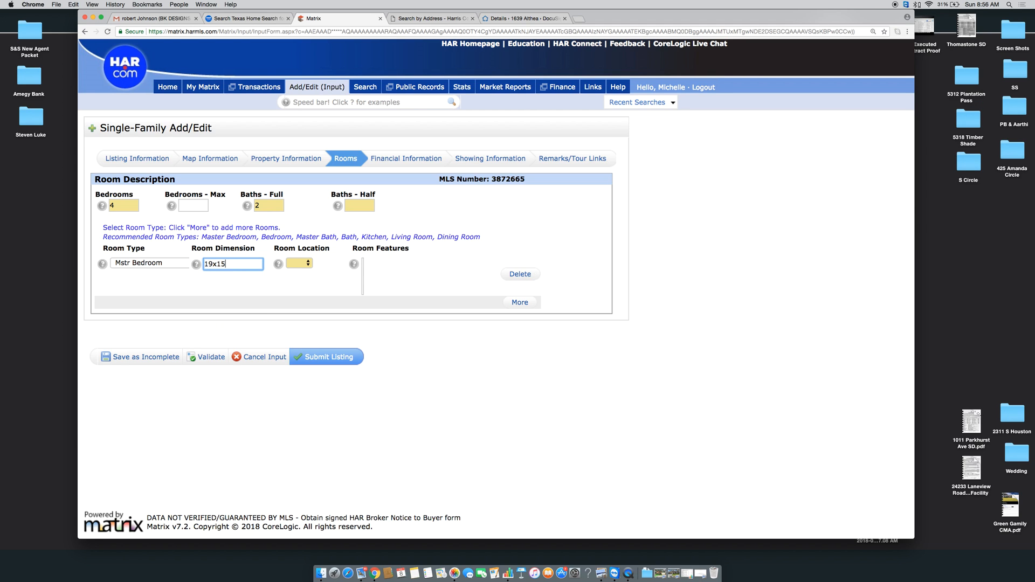
pyautogui.press('Tab')
pyautogui.click(303, 261)
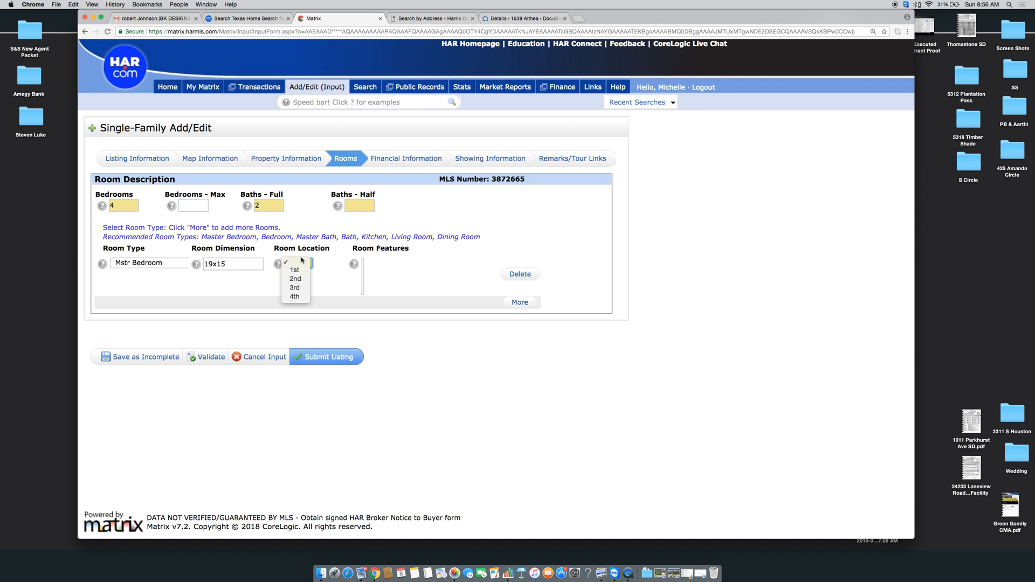
pyautogui.click(296, 270)
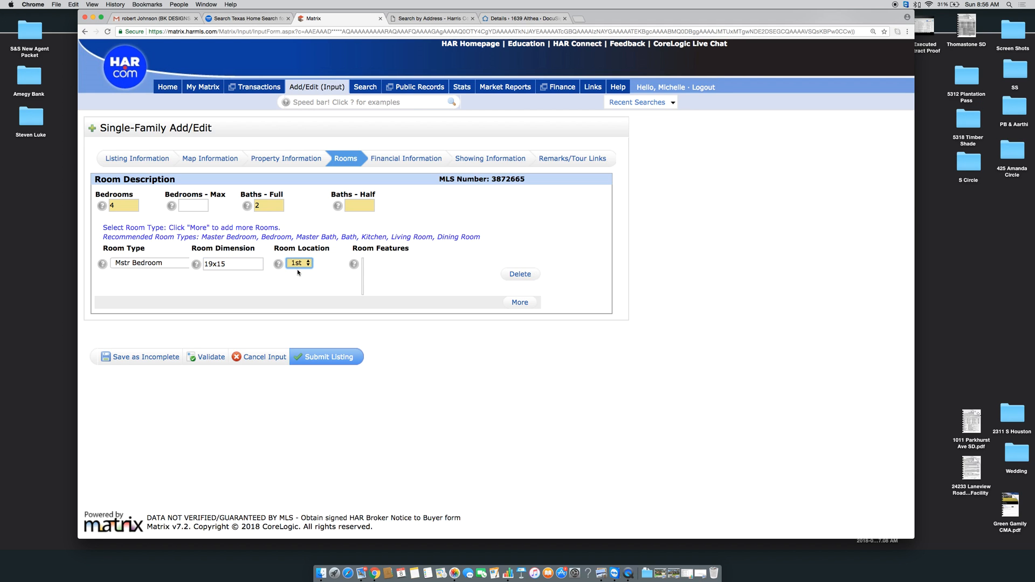
pyautogui.click(325, 287)
# Add a 12x10 Bedroom row on the 1st floor
pyautogui.click(520, 302)
pyautogui.click(170, 306)
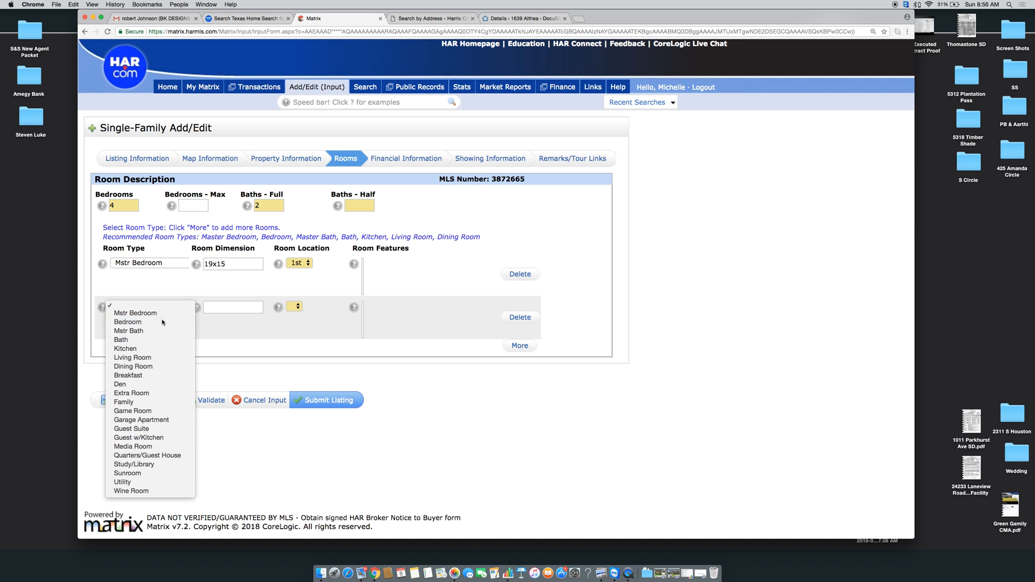
pyautogui.click(162, 322)
pyautogui.click(218, 309)
pyautogui.write('12x10')
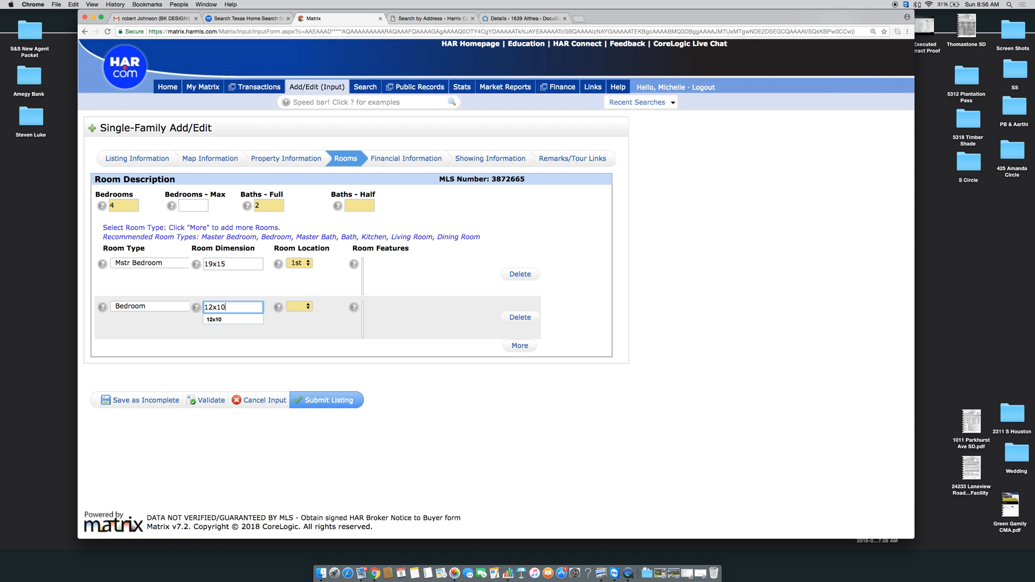
pyautogui.click(299, 306)
pyautogui.click(297, 318)
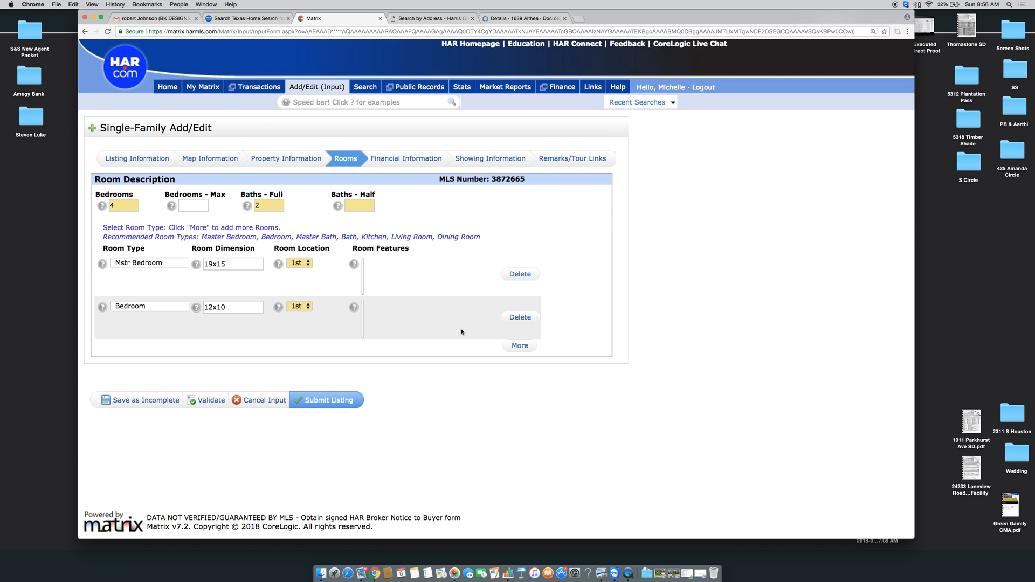
# Add a 12x11 Bedroom row on the 1st floor, correcting the mistyped size
pyautogui.click(519, 346)
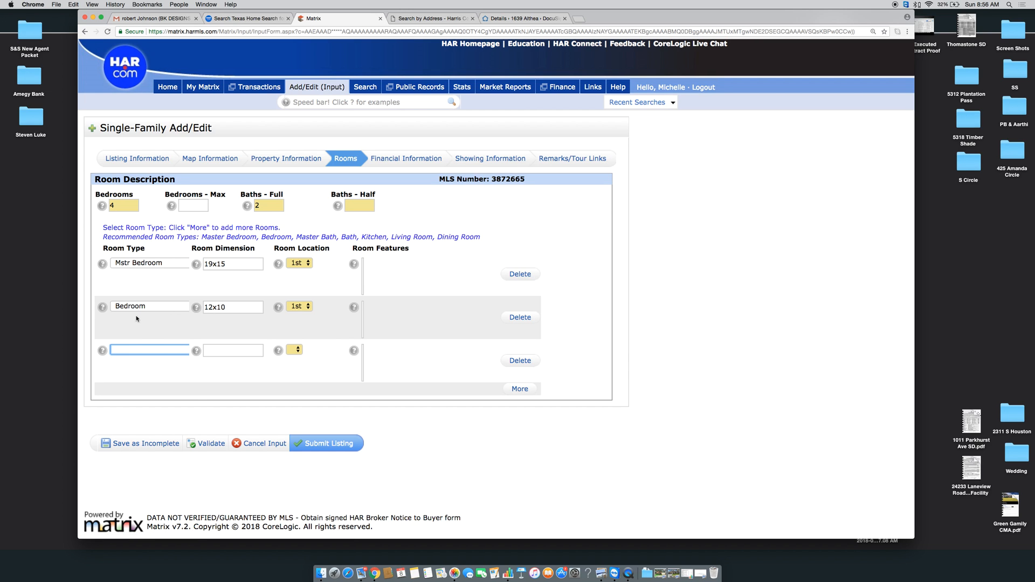
pyautogui.click(127, 349)
pyautogui.press('Tab')
pyautogui.write('12')
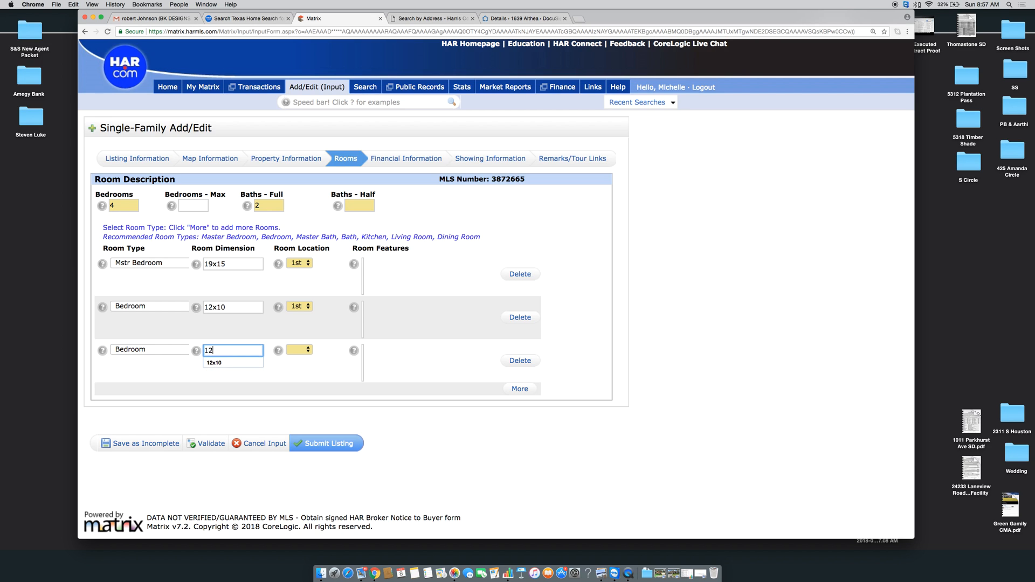
pyautogui.write('z11')
pyautogui.press('Tab')
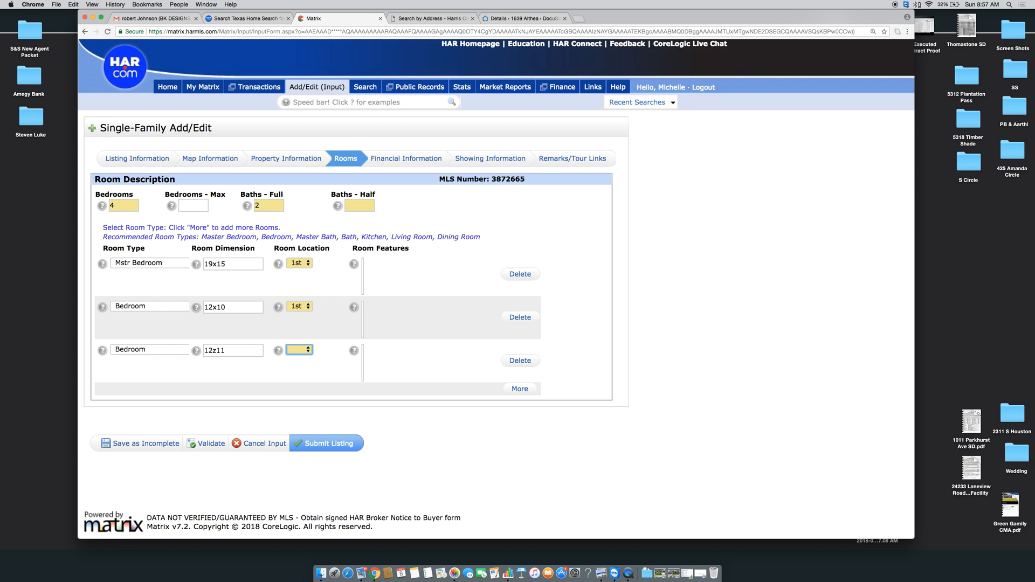
pyautogui.click(217, 352)
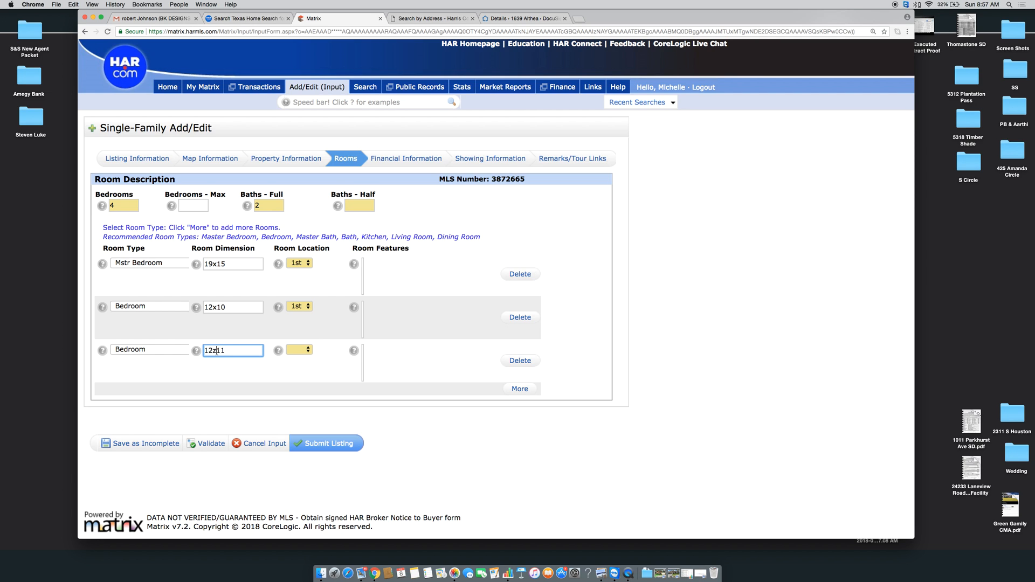
pyautogui.press('BackSpace')
pyautogui.write('x')
pyautogui.click(289, 354)
pyautogui.click(296, 361)
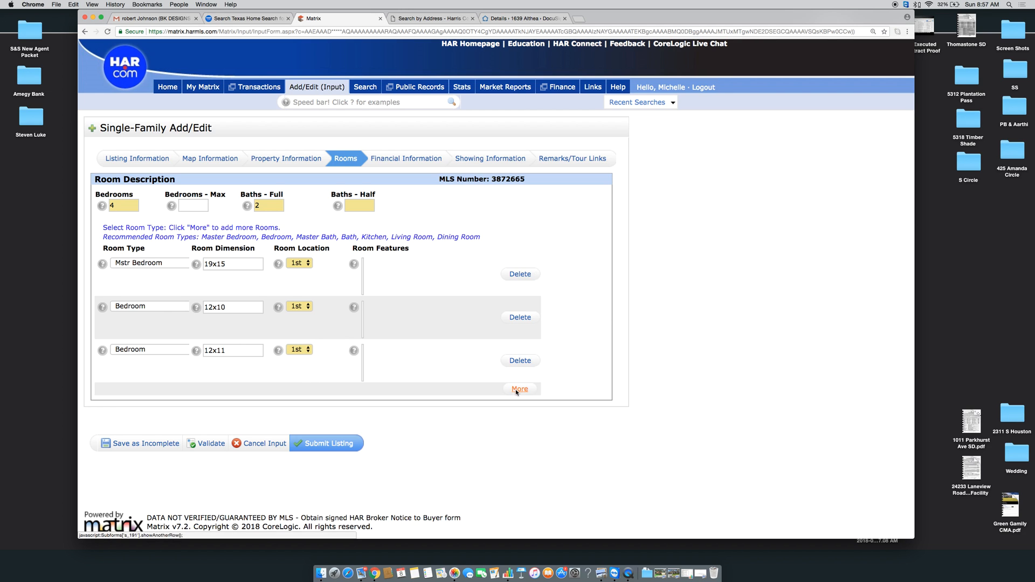
# Add a 13x9 Kitchen on the 1st floor marked as Kitchen/Dining Combo
pyautogui.click(515, 389)
pyautogui.click(150, 392)
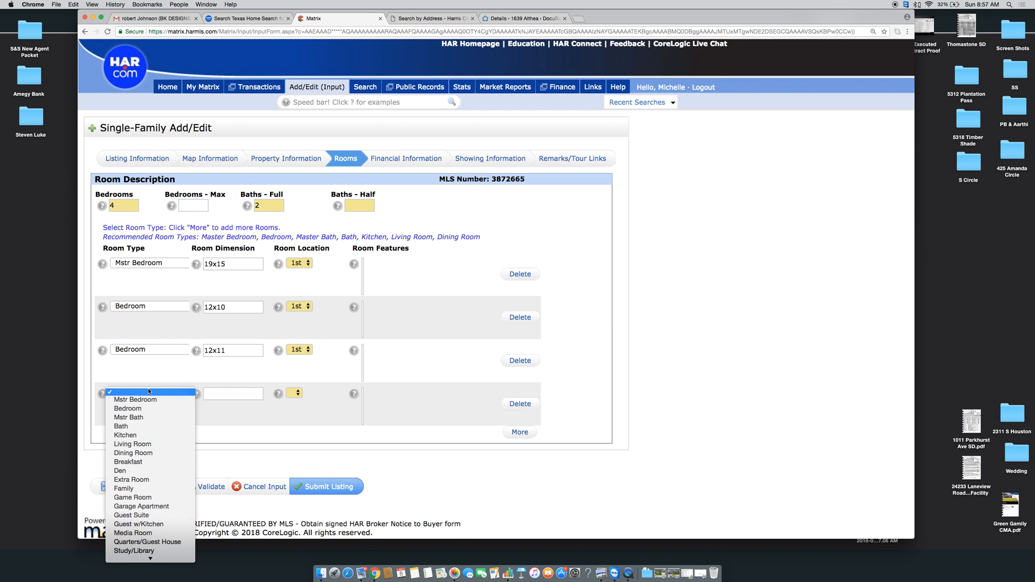
pyautogui.click(130, 435)
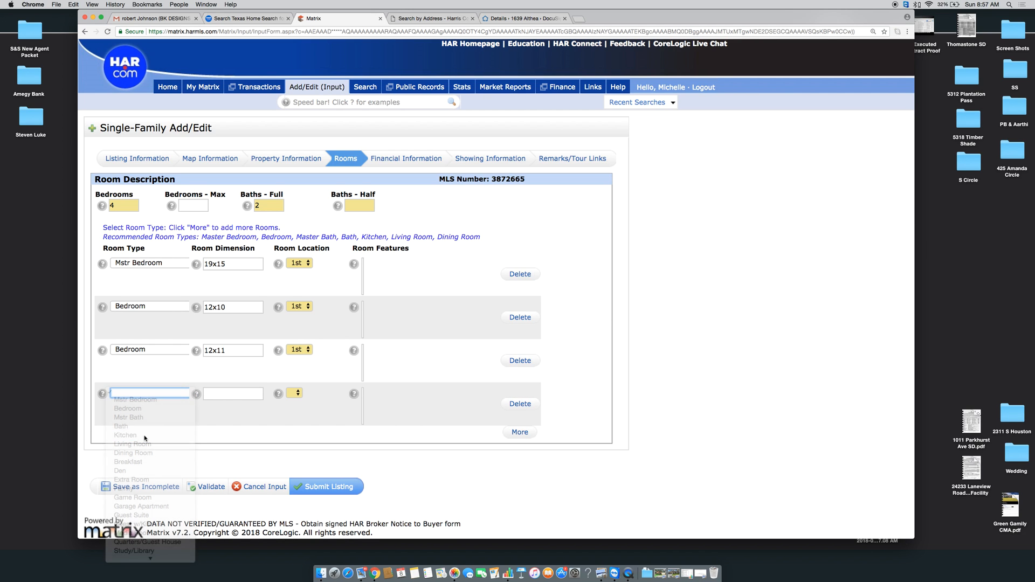
pyautogui.click(222, 394)
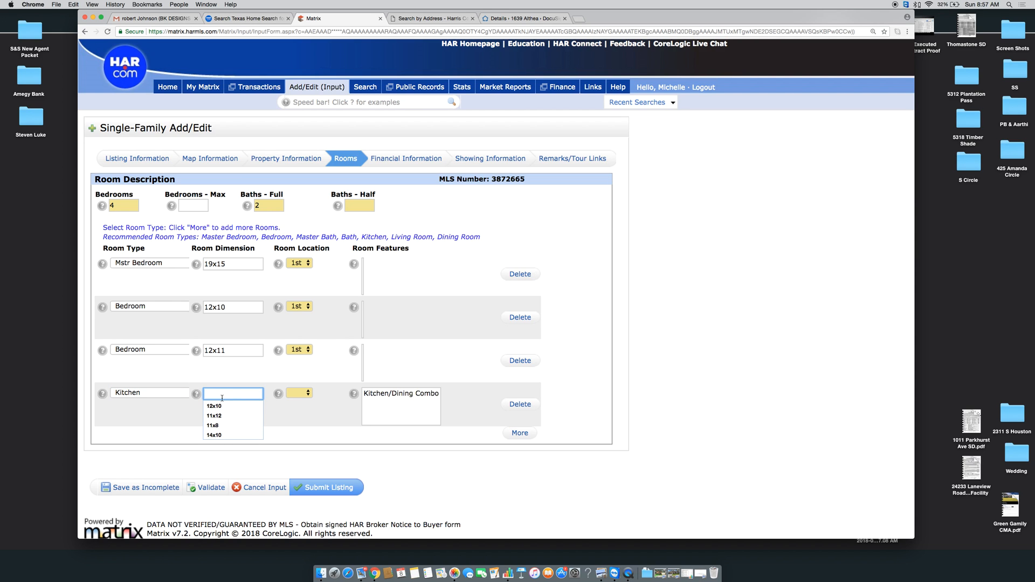
pyautogui.write('13x9')
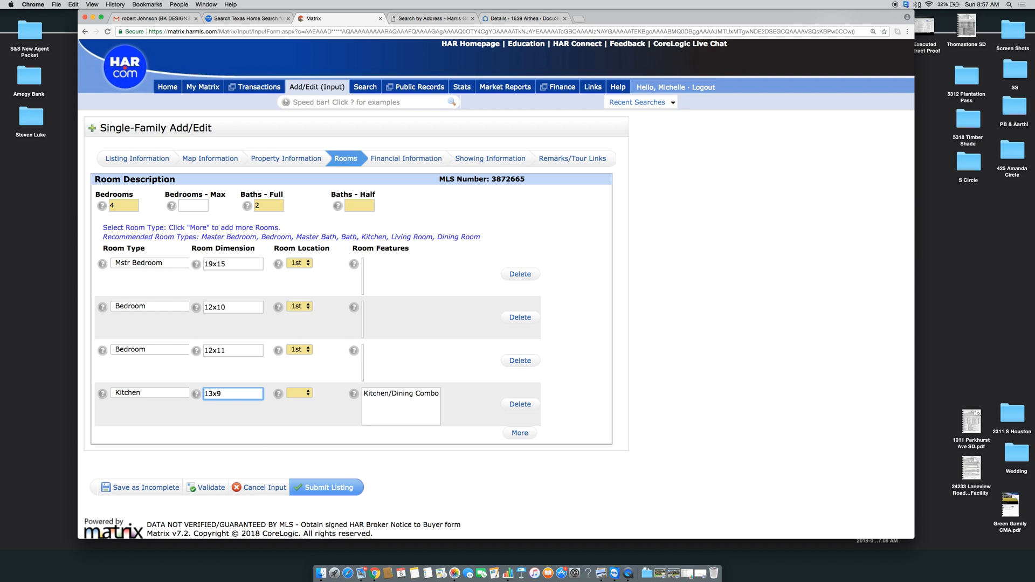
pyautogui.click(295, 393)
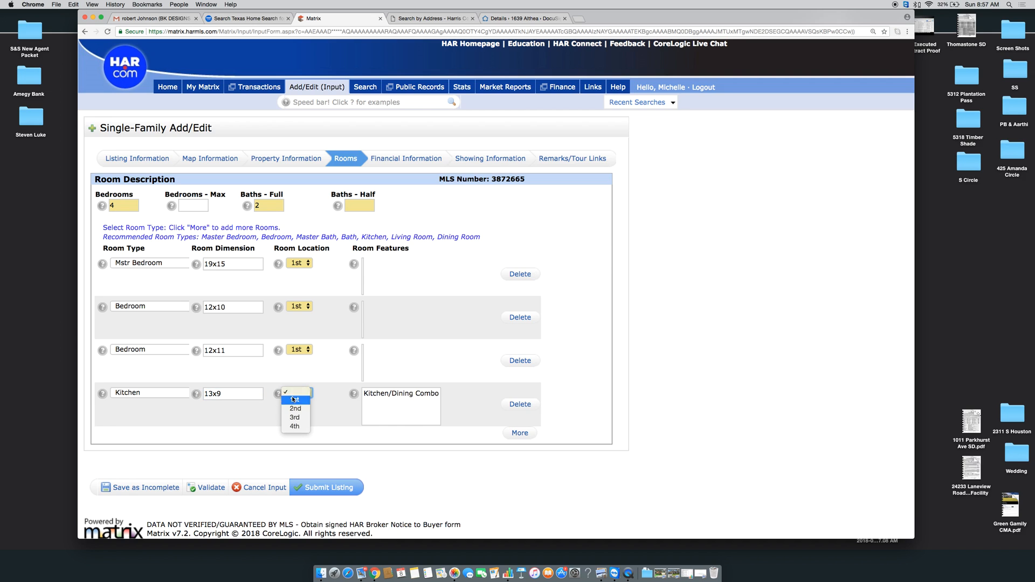
pyautogui.click(294, 399)
pyautogui.click(390, 396)
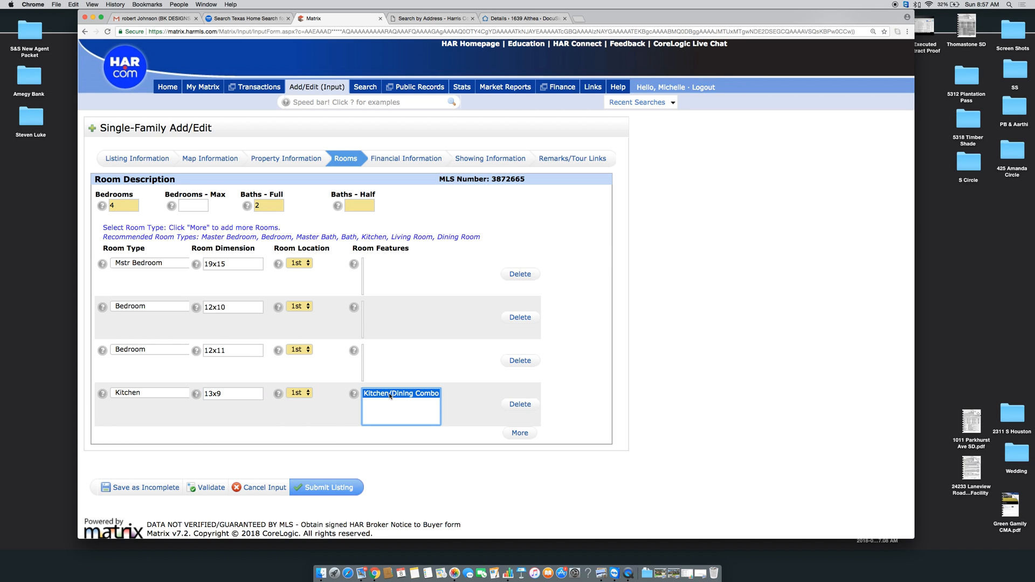
# Add a 13x10 Dining Room marked as Formal
pyautogui.click(520, 433)
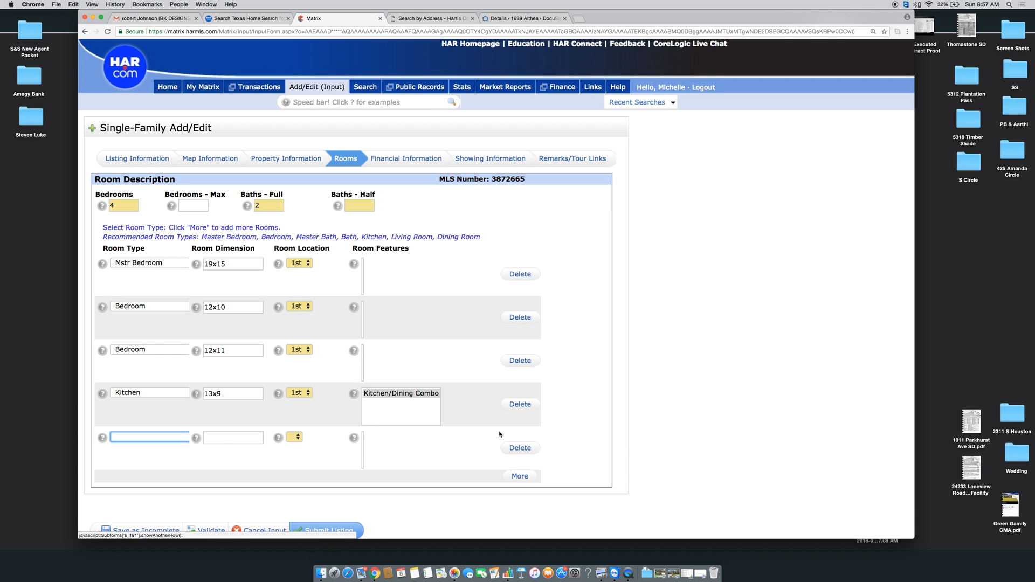
pyautogui.click(173, 436)
pyautogui.click(134, 497)
pyautogui.click(235, 438)
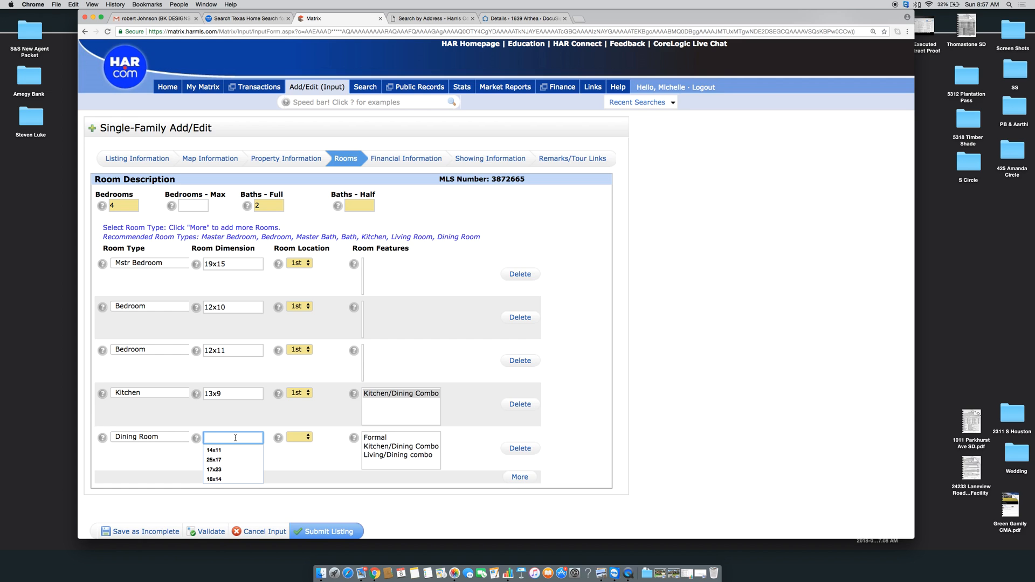
pyautogui.write('13x10')
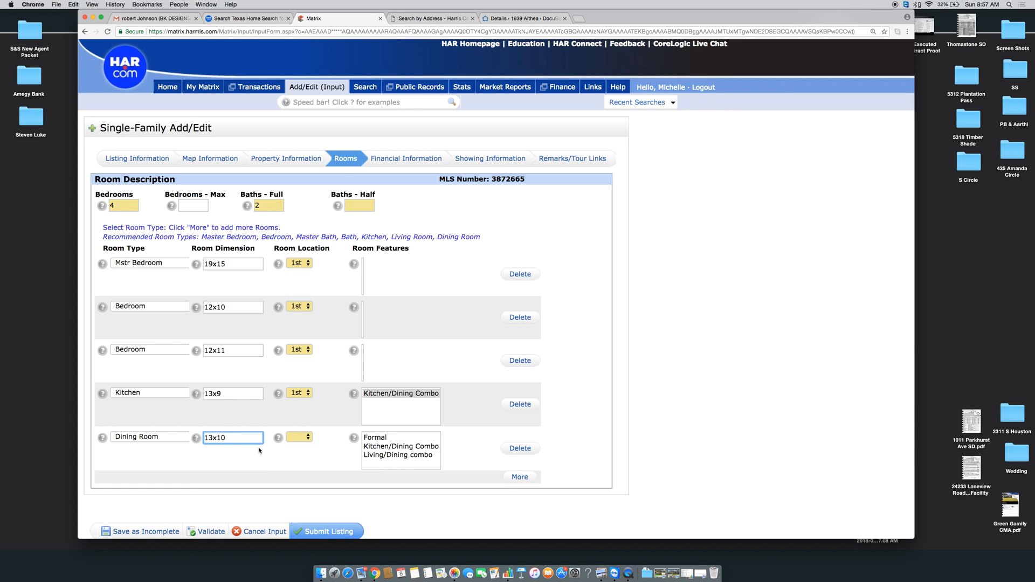
pyautogui.click(417, 437)
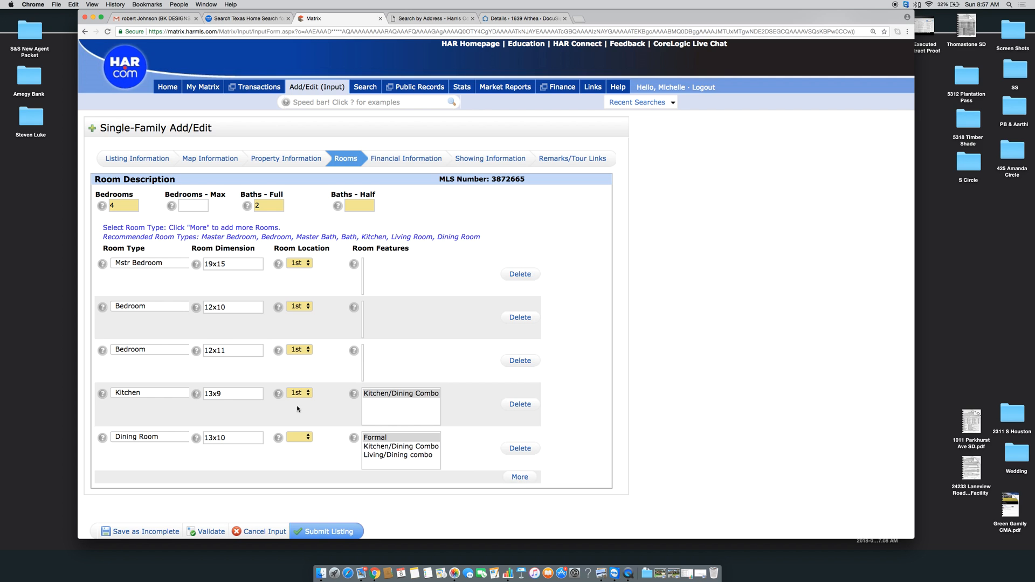
# Add an 18x12 Living Room row
pyautogui.scroll(-2, 298, 410)
pyautogui.click(520, 426)
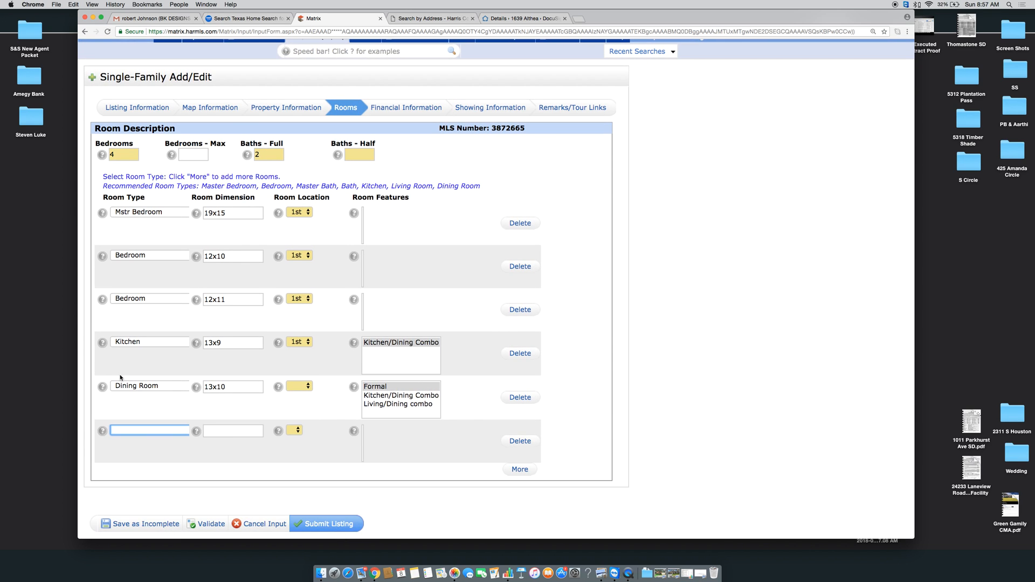
pyautogui.click(131, 429)
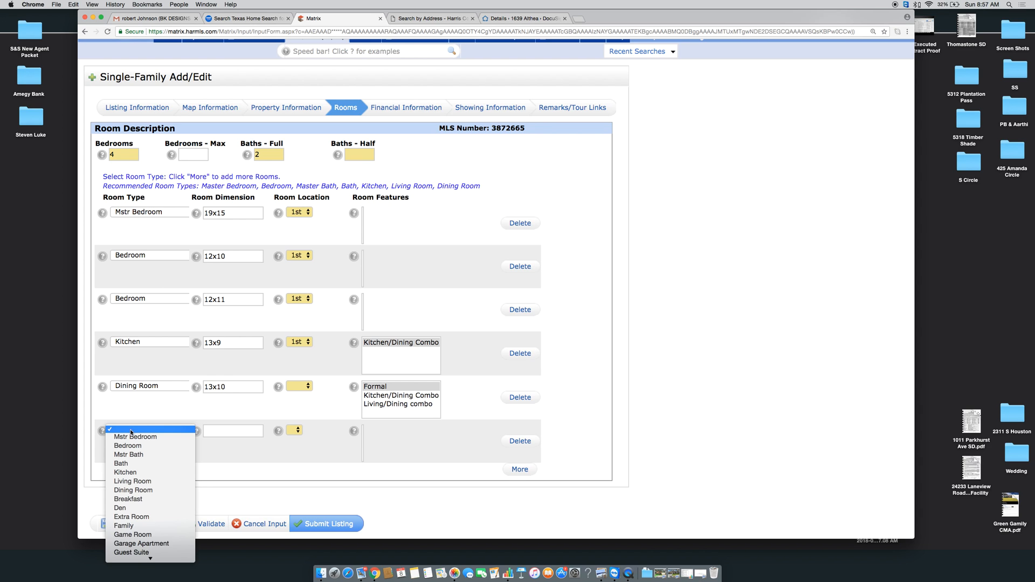
pyautogui.click(197, 460)
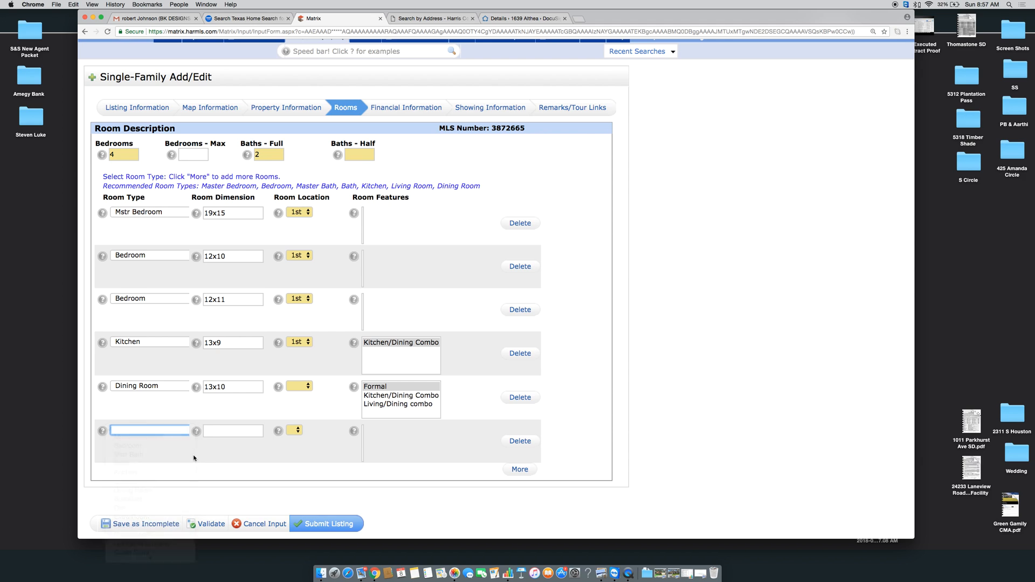
pyautogui.click(218, 432)
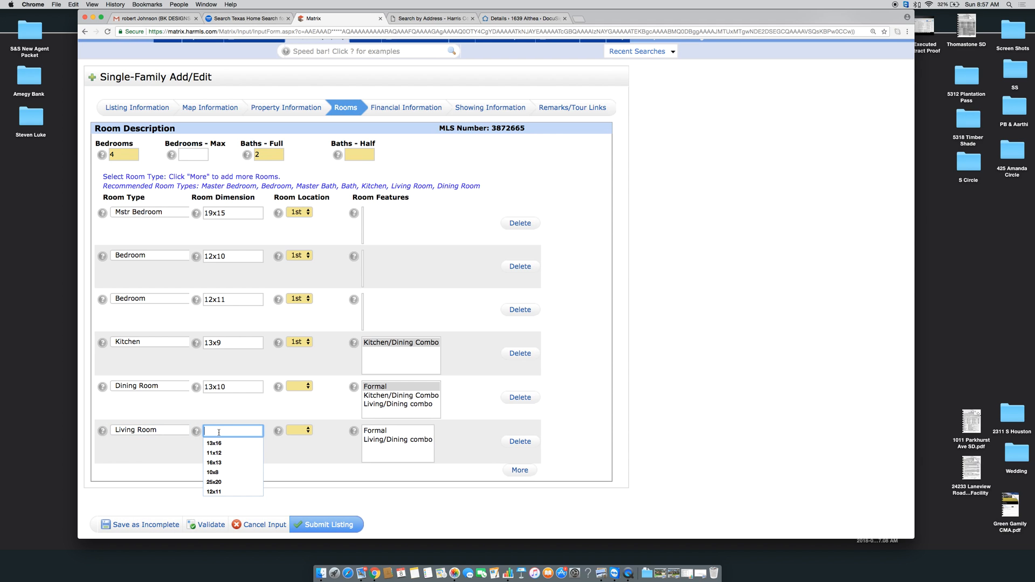
pyautogui.write('18x12')
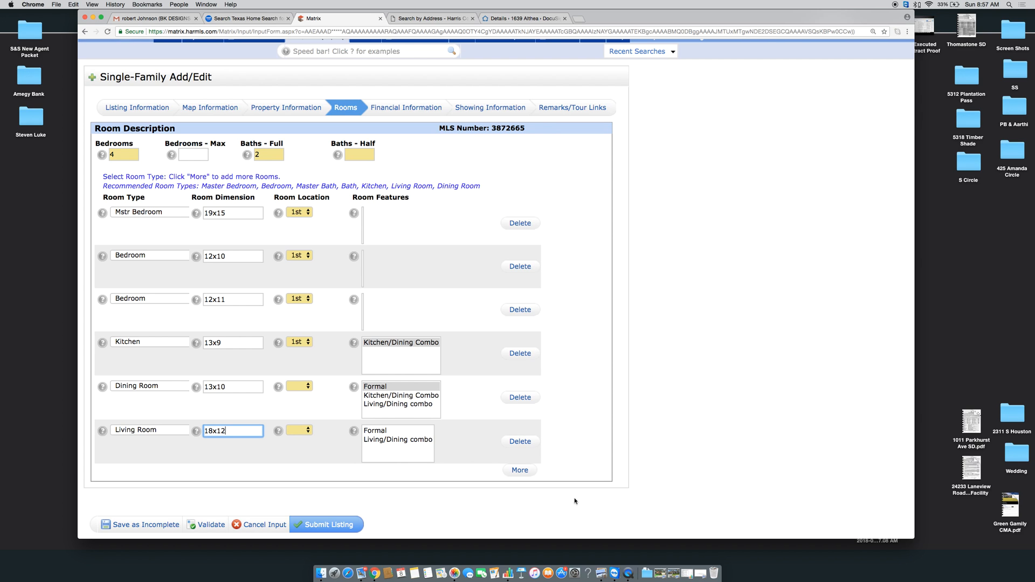
pyautogui.click(531, 471)
pyautogui.click(521, 472)
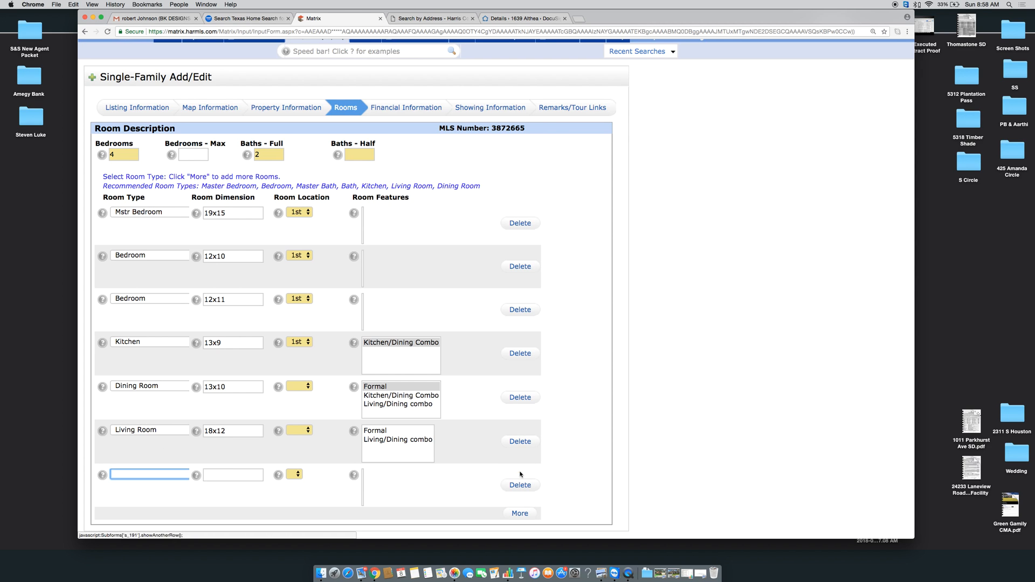
# Add a 10x8 Utility room on the 1st floor with Central Laundry
pyautogui.click(182, 472)
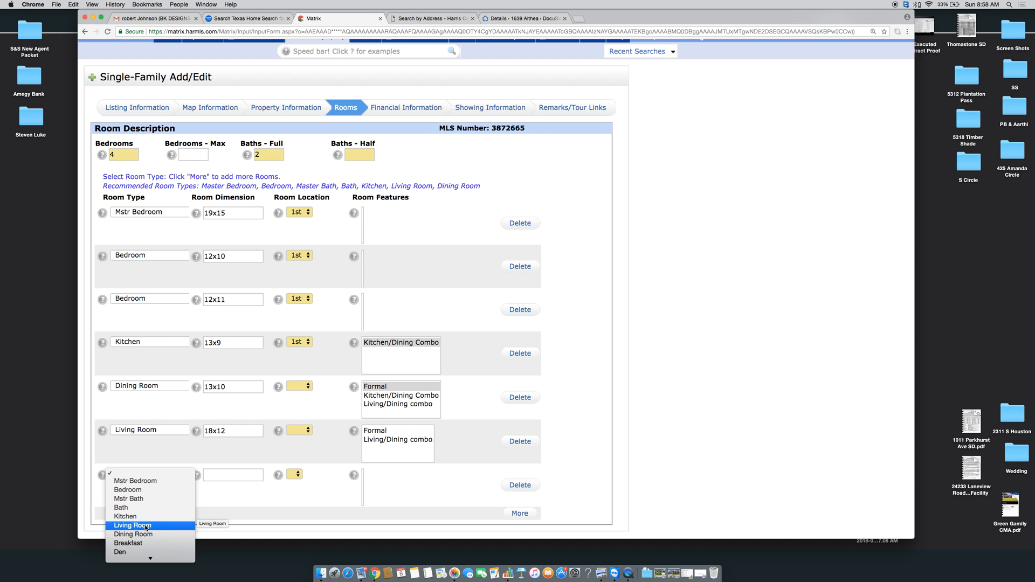
pyautogui.scroll(-5, 146, 525)
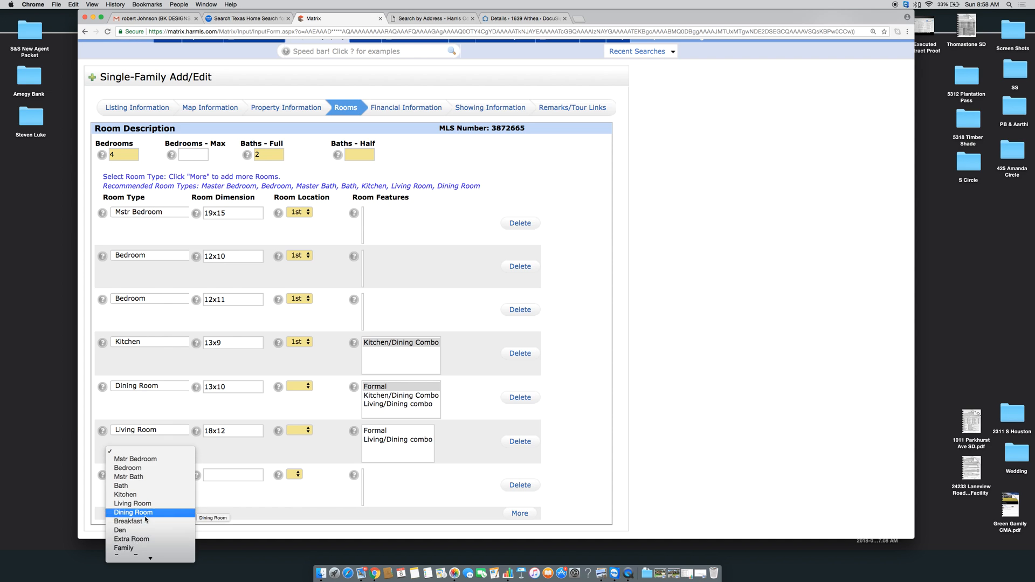
pyautogui.scroll(-2, 145, 520)
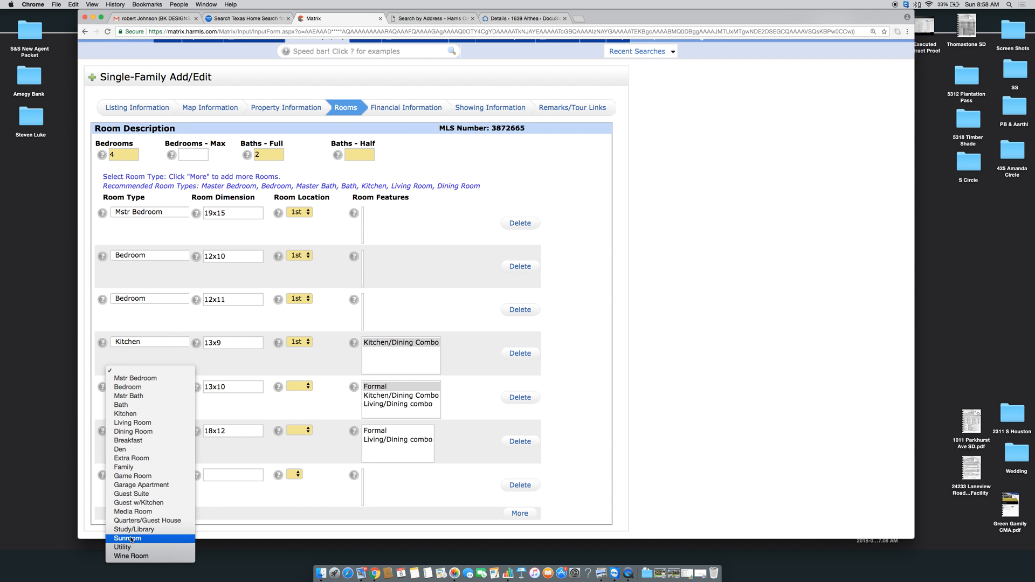
pyautogui.click(235, 468)
pyautogui.click(234, 474)
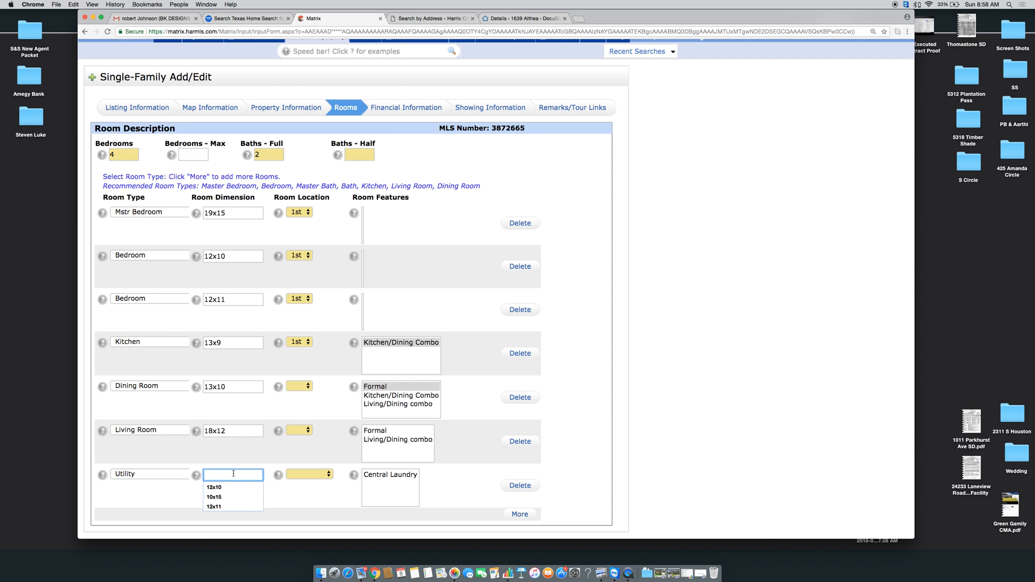
pyautogui.write('10x8')
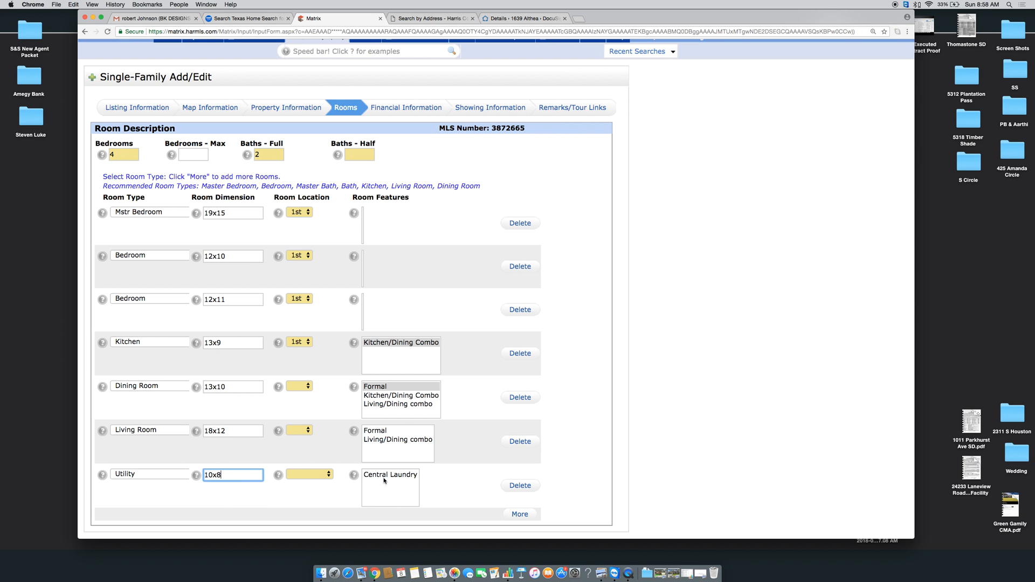
pyautogui.click(404, 480)
pyautogui.click(312, 481)
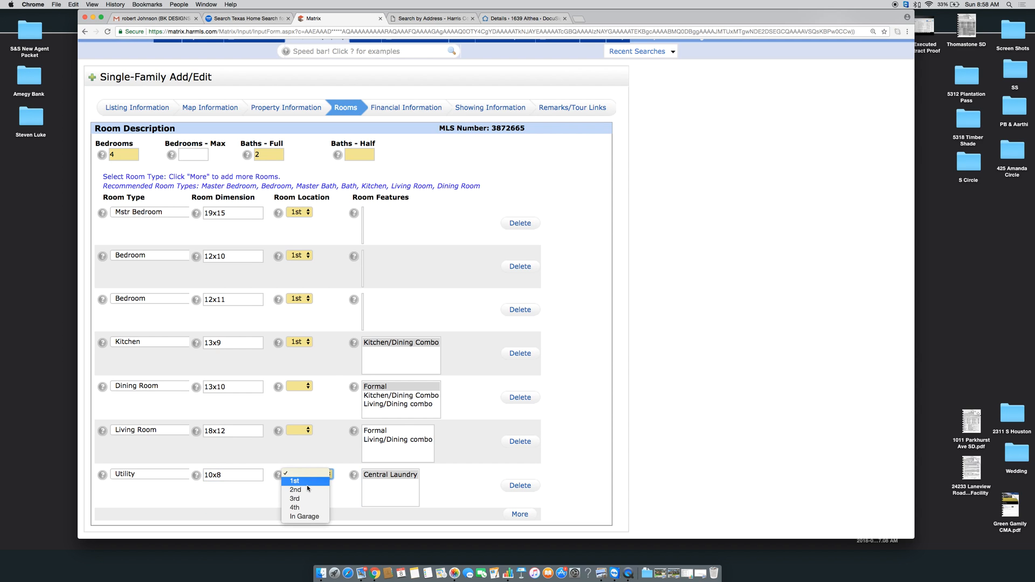
pyautogui.click(302, 488)
# Put the living and dining rooms on the 1st floor and add another room row
pyautogui.click(301, 431)
pyautogui.click(300, 435)
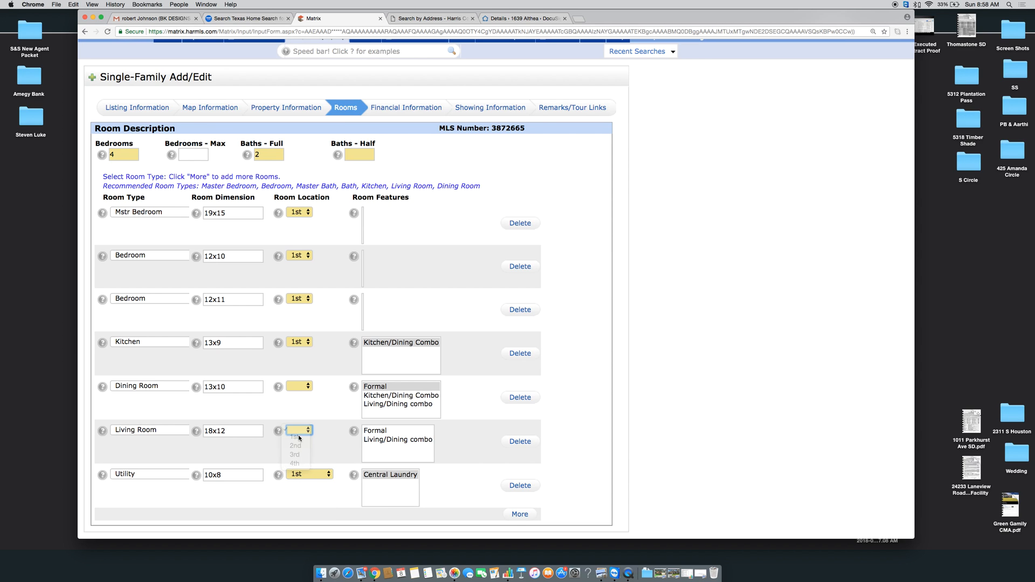
pyautogui.click(299, 387)
pyautogui.click(298, 394)
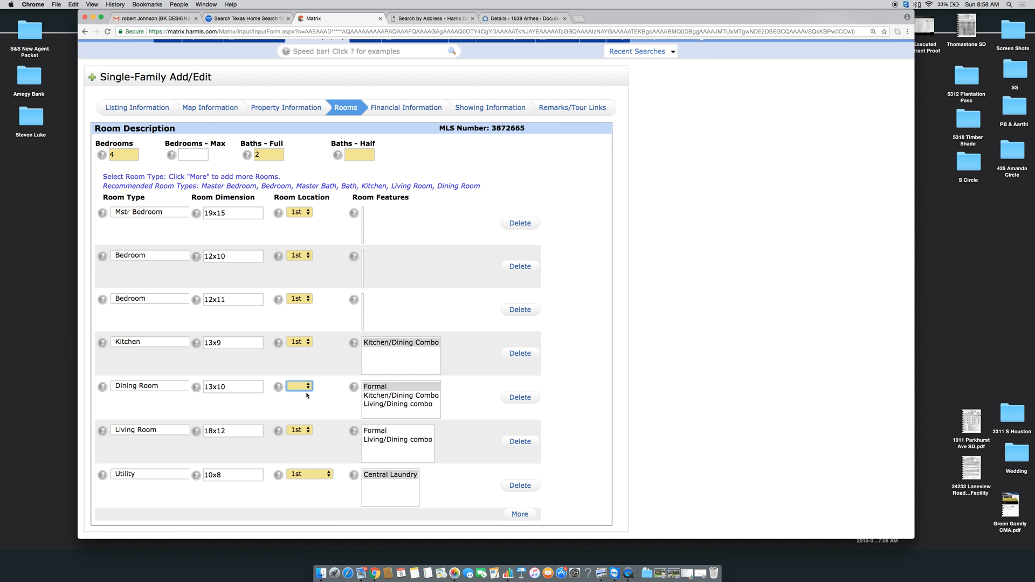
pyautogui.click(517, 515)
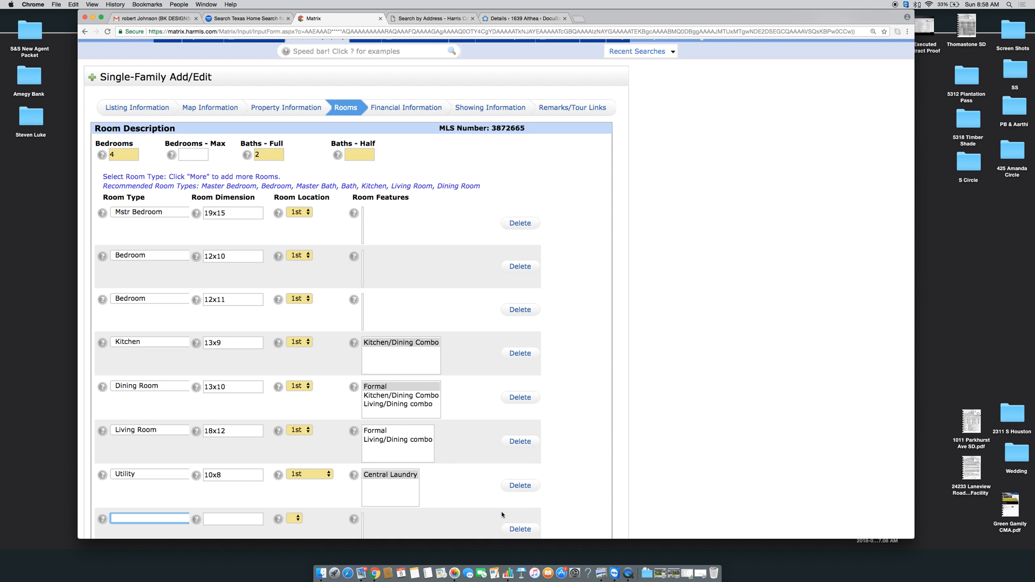
pyautogui.scroll(-5, 423, 488)
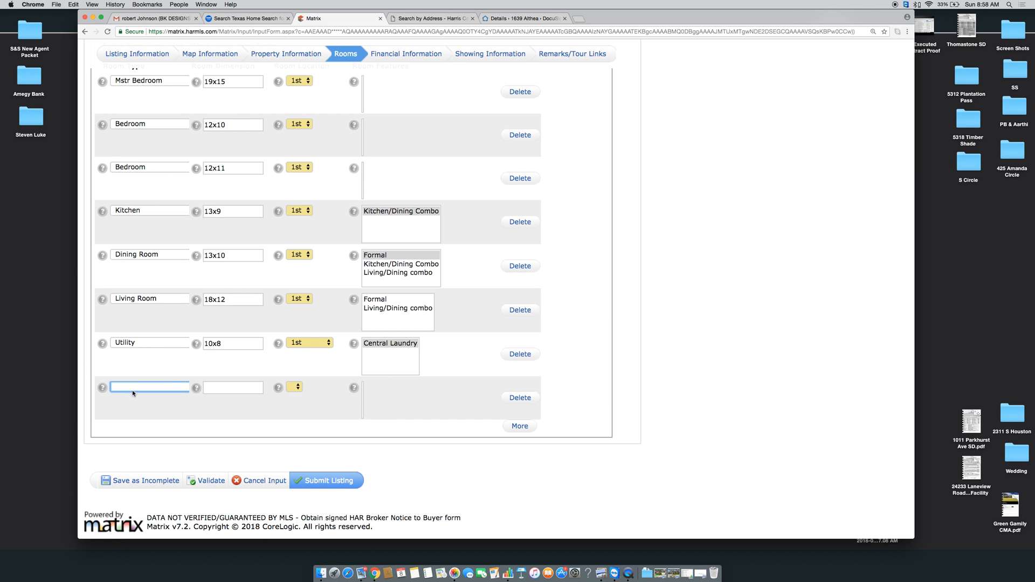
pyautogui.click(150, 390)
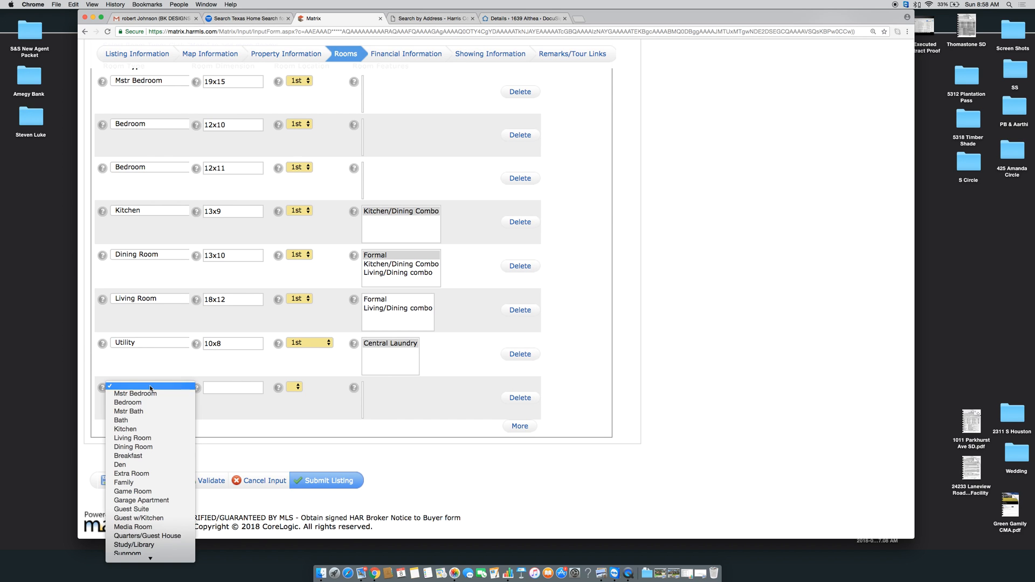
pyautogui.scroll(-2, 150, 405)
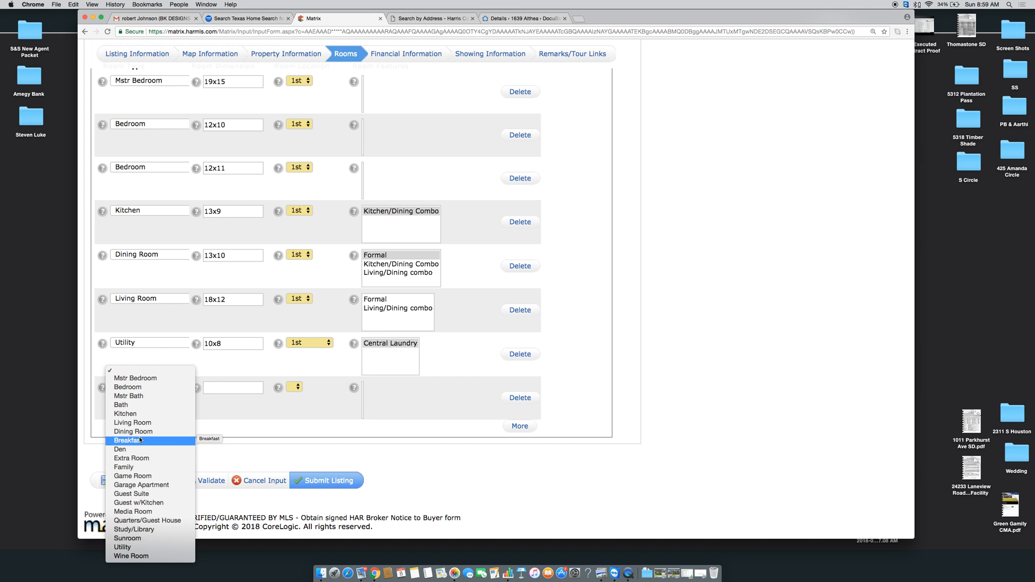
# Add an 11x8 Study/Library room on the 1st floor
pyautogui.click(134, 529)
pyautogui.click(228, 386)
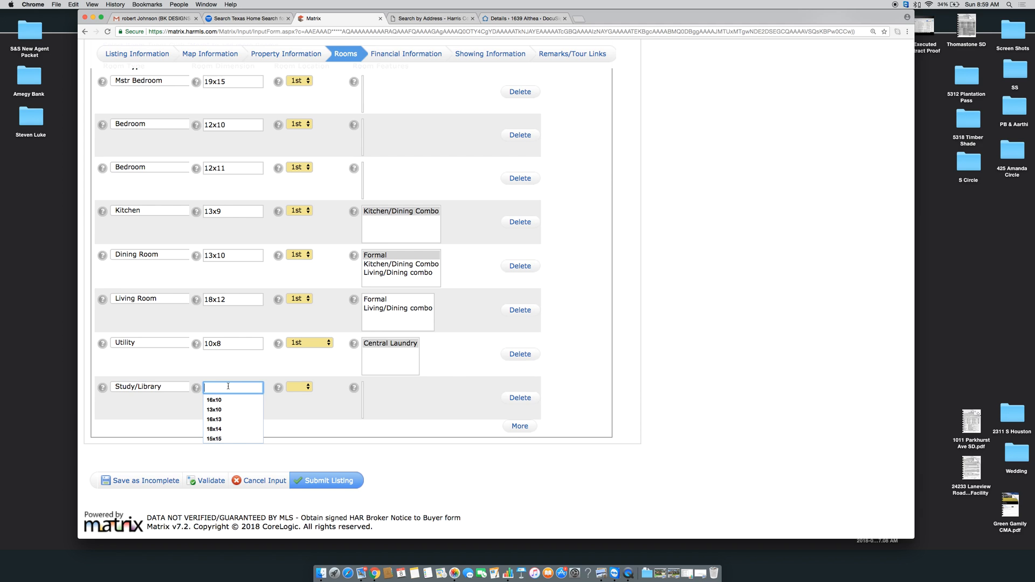
pyautogui.write('11')
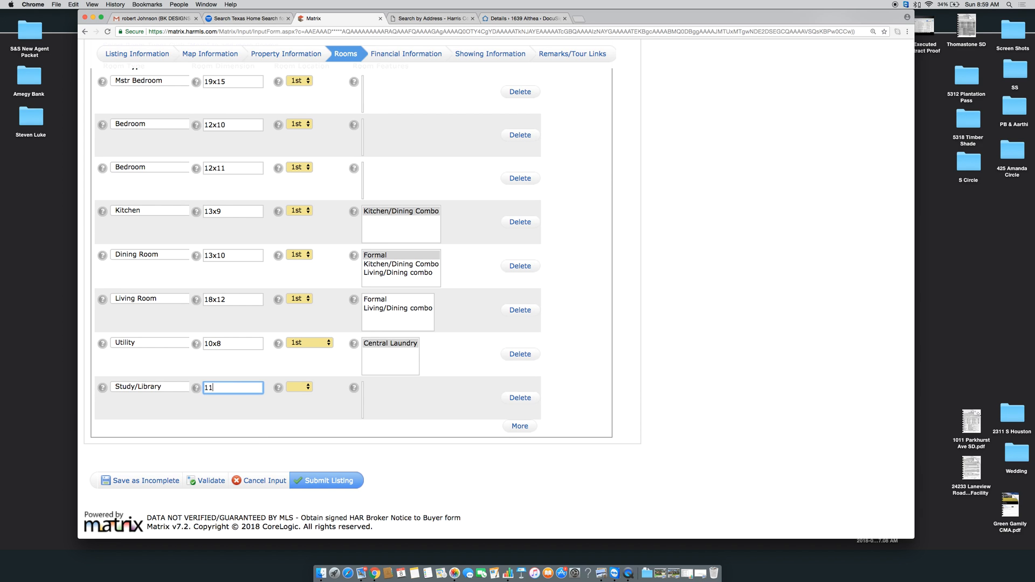
pyautogui.write('x8')
pyautogui.click(299, 387)
pyautogui.click(294, 394)
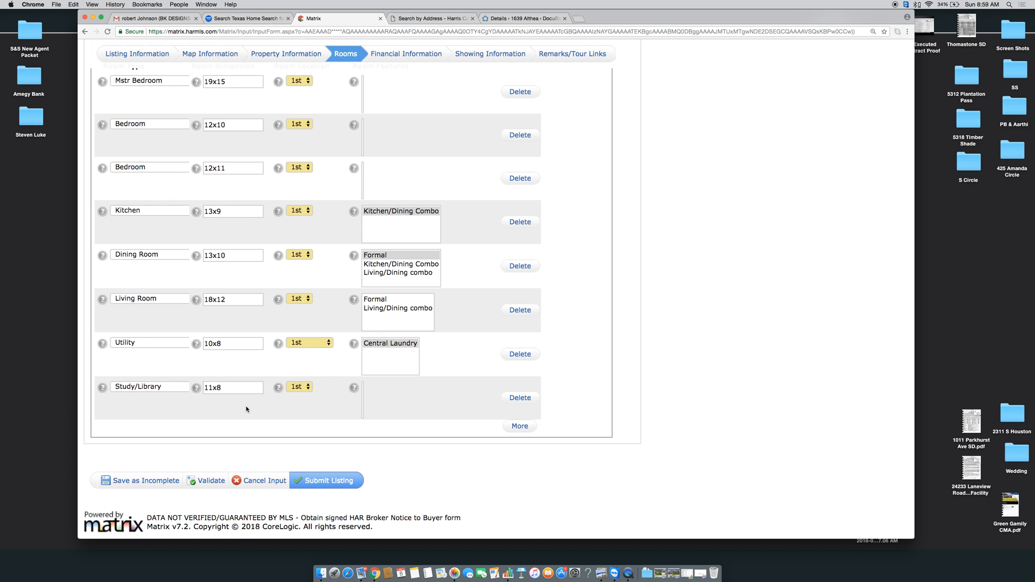
# Correct the listing's bedroom count from 4 to 3
pyautogui.scroll(5, 246, 410)
pyautogui.click(119, 197)
pyautogui.write('4')
pyautogui.press('BackSpace')
pyautogui.write('3')
pyautogui.press('Tab')
pyautogui.scroll(-5, 363, 350)
# Add a new 15x8 Breakfast room row on the 1st floor
pyautogui.click(519, 426)
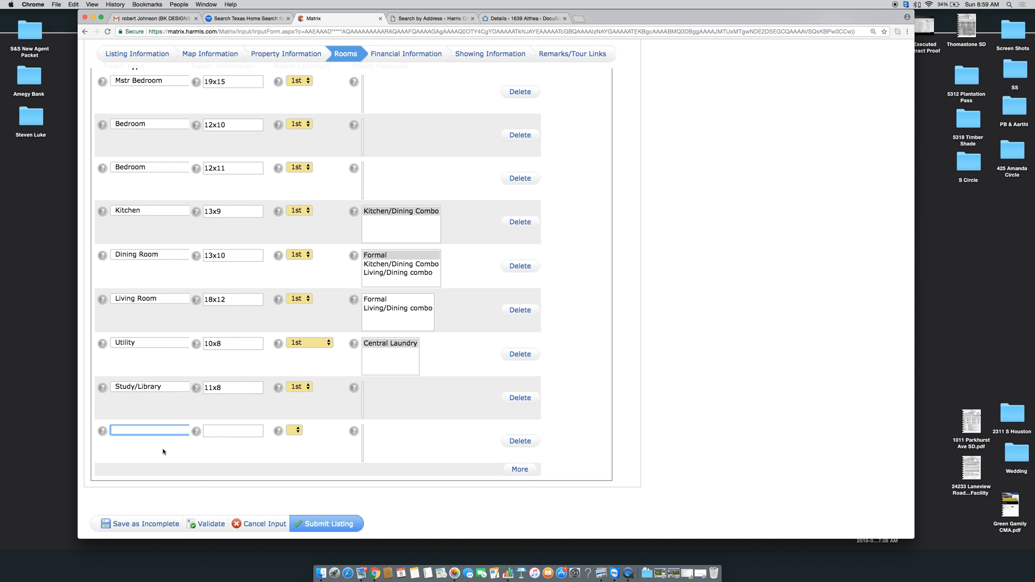
pyautogui.click(156, 431)
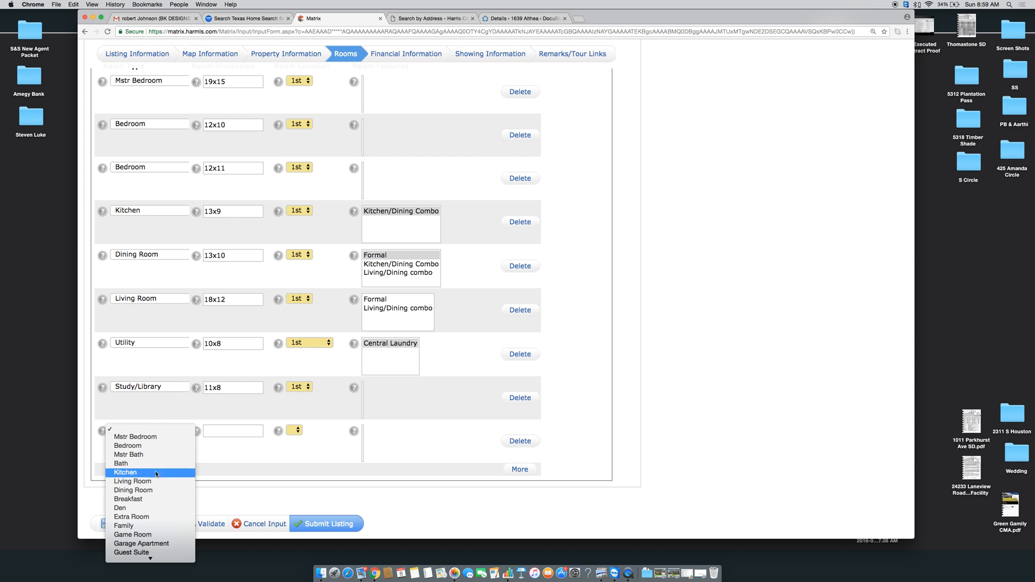
pyautogui.scroll(-2, 159, 488)
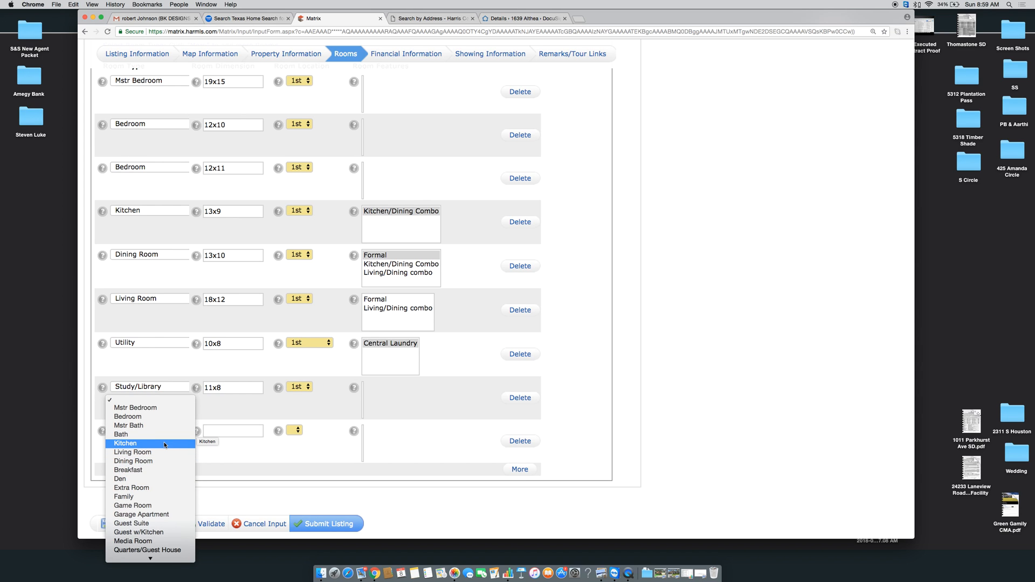
pyautogui.scroll(-2, 165, 445)
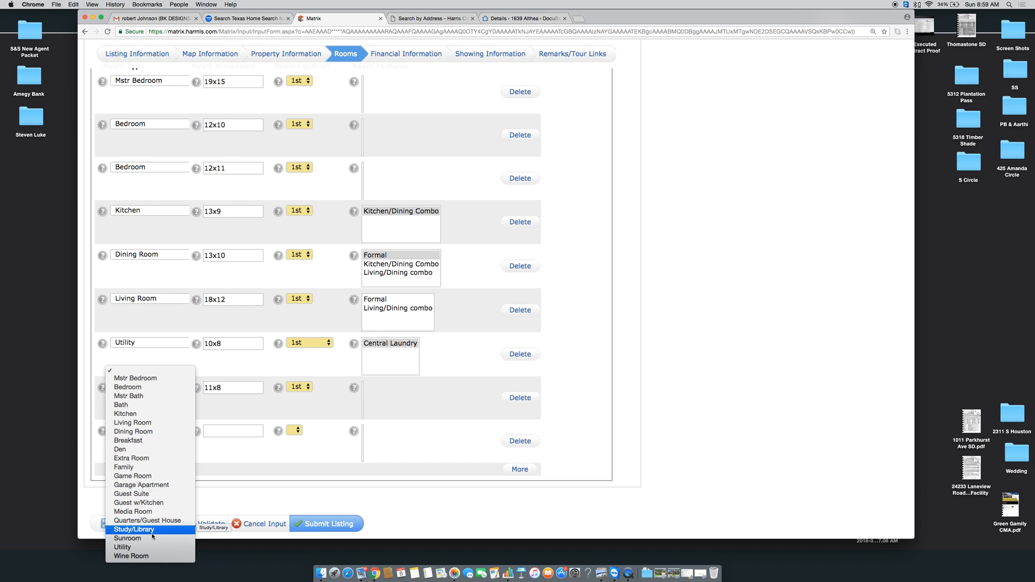
pyautogui.click(152, 440)
pyautogui.click(213, 436)
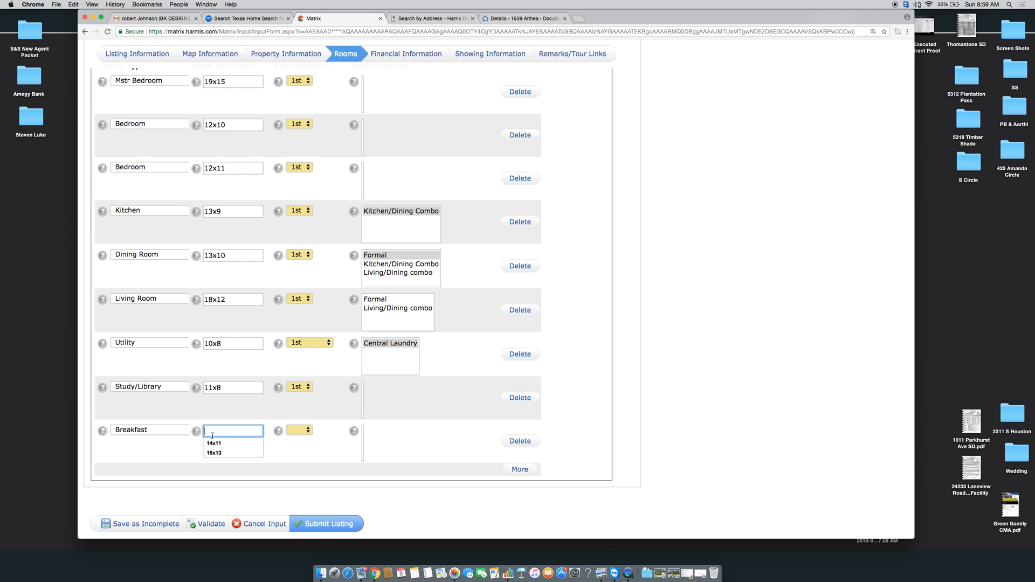
pyautogui.write('15x8')
pyautogui.click(309, 430)
pyautogui.click(302, 435)
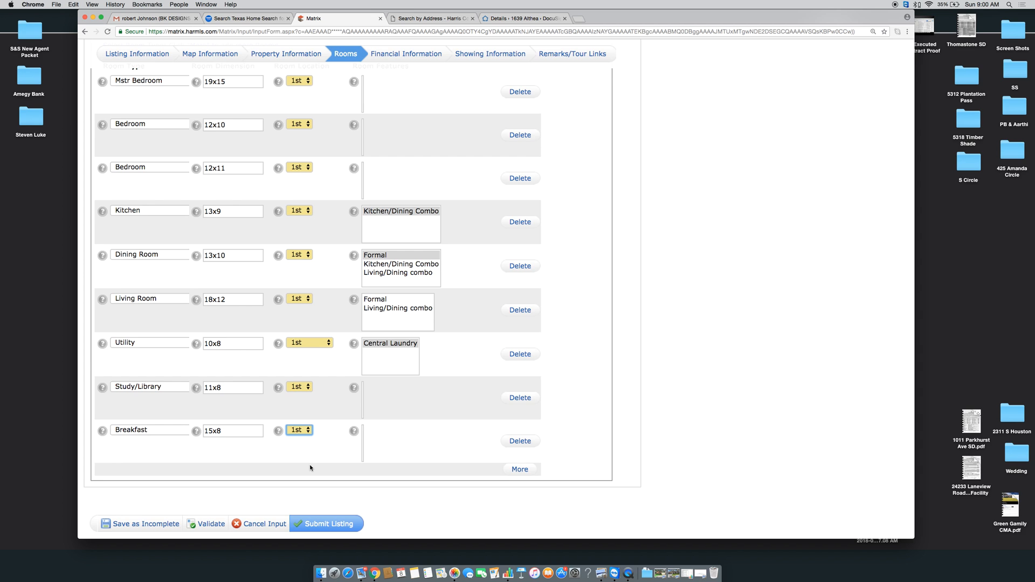
pyautogui.scroll(-2, 310, 464)
# Save the listing as incomplete and continue editing it
pyautogui.click(138, 479)
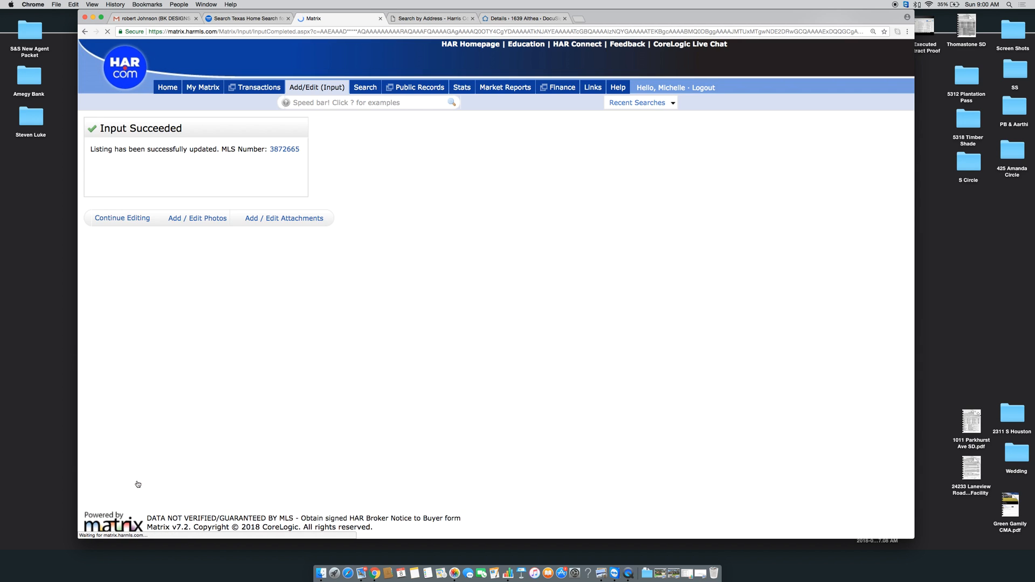
pyautogui.click(126, 220)
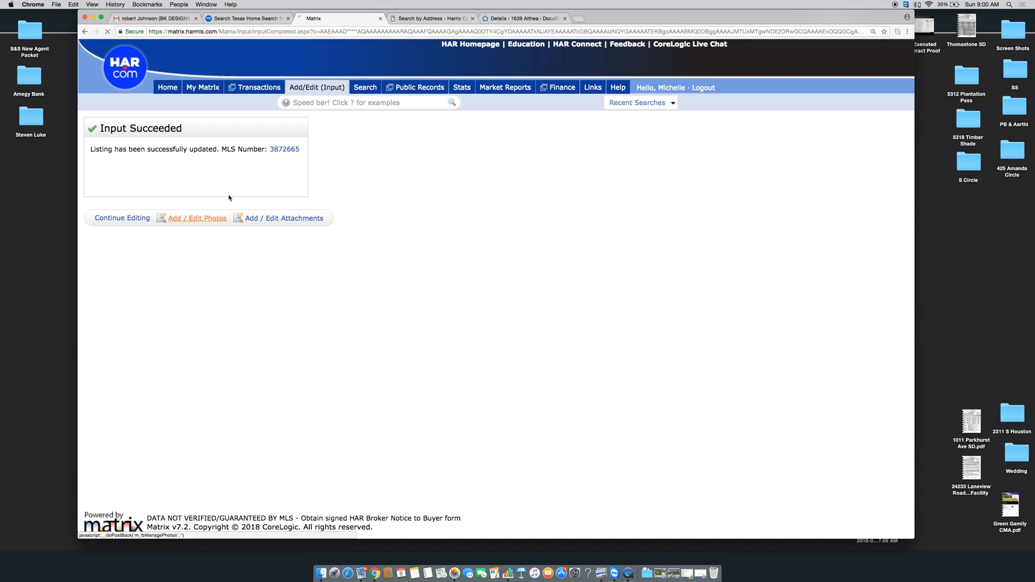
pyautogui.scroll(-5, 407, 167)
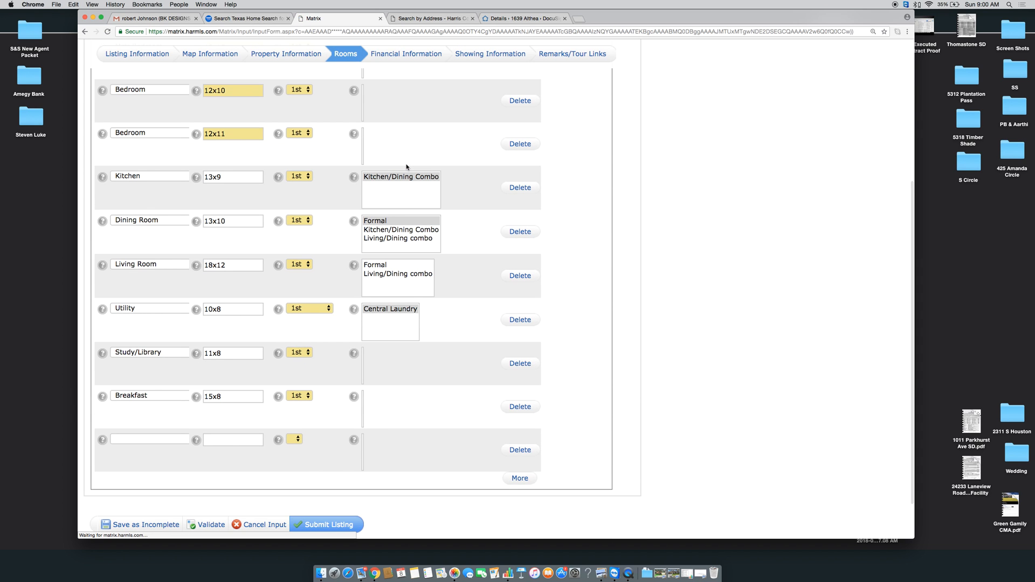
pyautogui.scroll(3, 411, 139)
# In Financial Information, set Mandatory HOA/Mgmt Co to No and tick No Known Defects
pyautogui.click(409, 58)
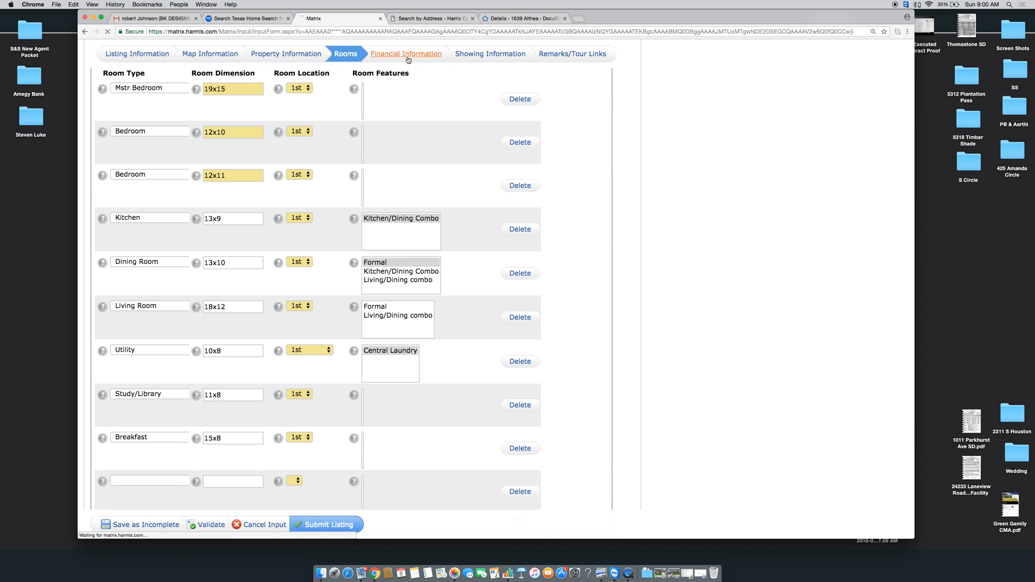
pyautogui.click(129, 212)
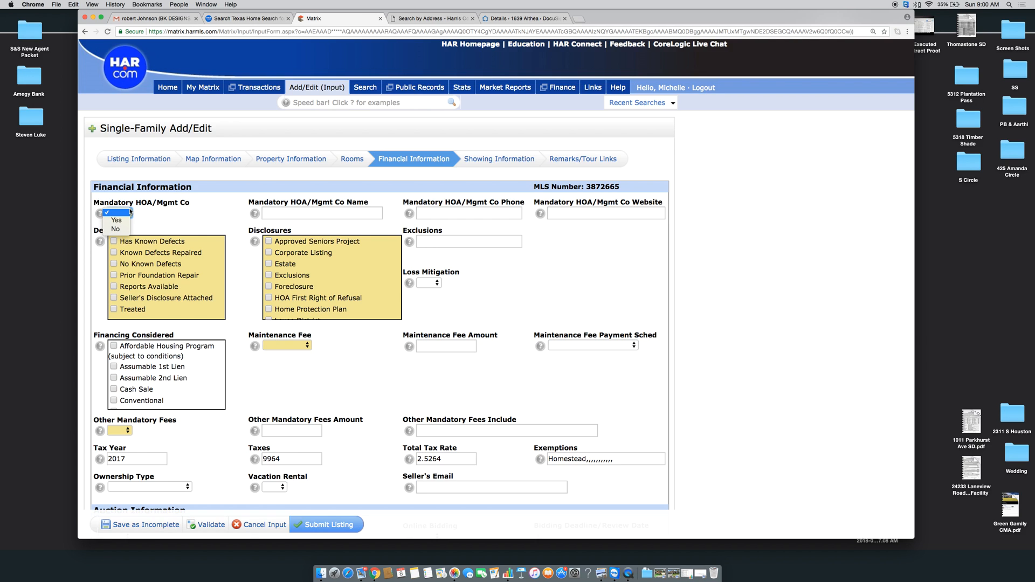
pyautogui.click(123, 229)
pyautogui.click(362, 213)
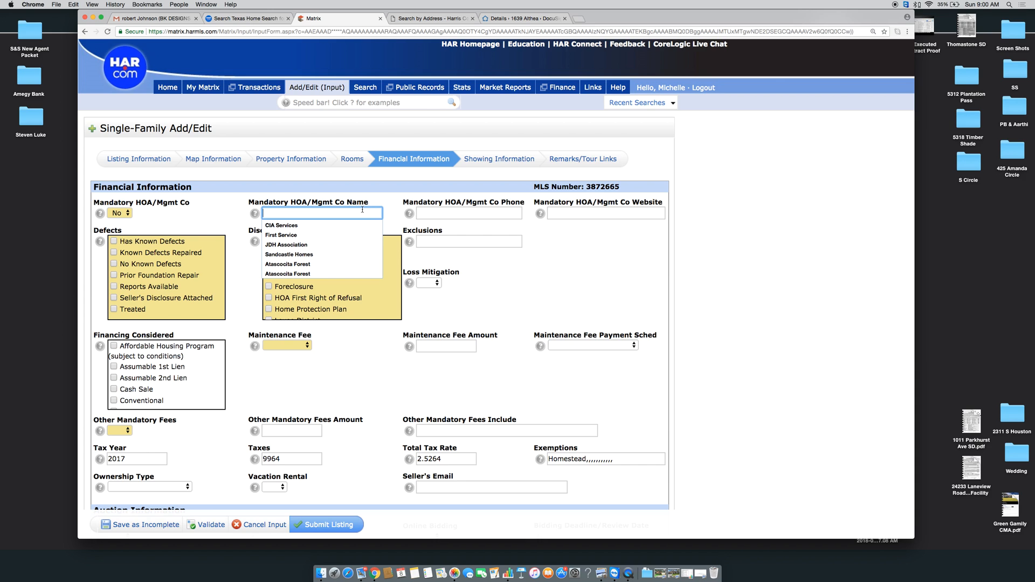
pyautogui.scroll(-3, 183, 214)
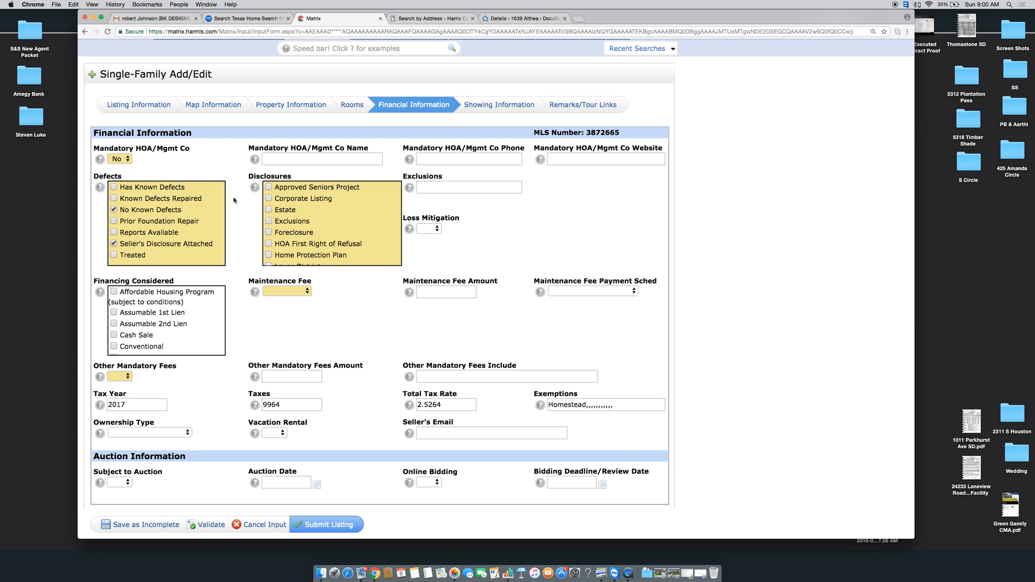
# Untick Seller's Disclosure Attached and tick the Exclusions and Sellers Disclosure disclosures
pyautogui.click(115, 244)
pyautogui.scroll(-3, 329, 203)
pyautogui.scroll(3, 330, 204)
pyautogui.click(269, 222)
pyautogui.scroll(-5, 281, 237)
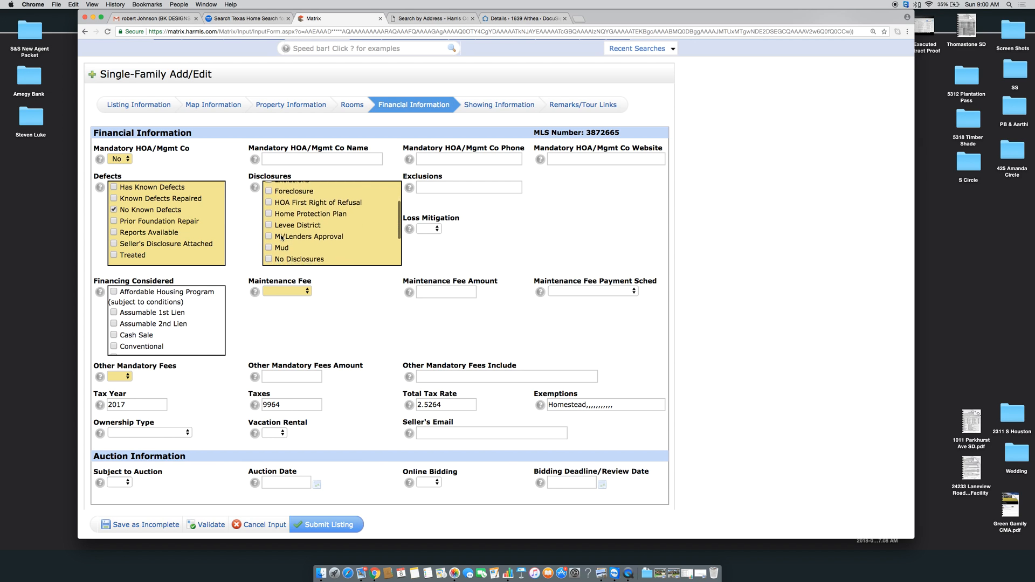
pyautogui.scroll(-1, 279, 238)
pyautogui.scroll(-1, 279, 239)
pyautogui.click(268, 238)
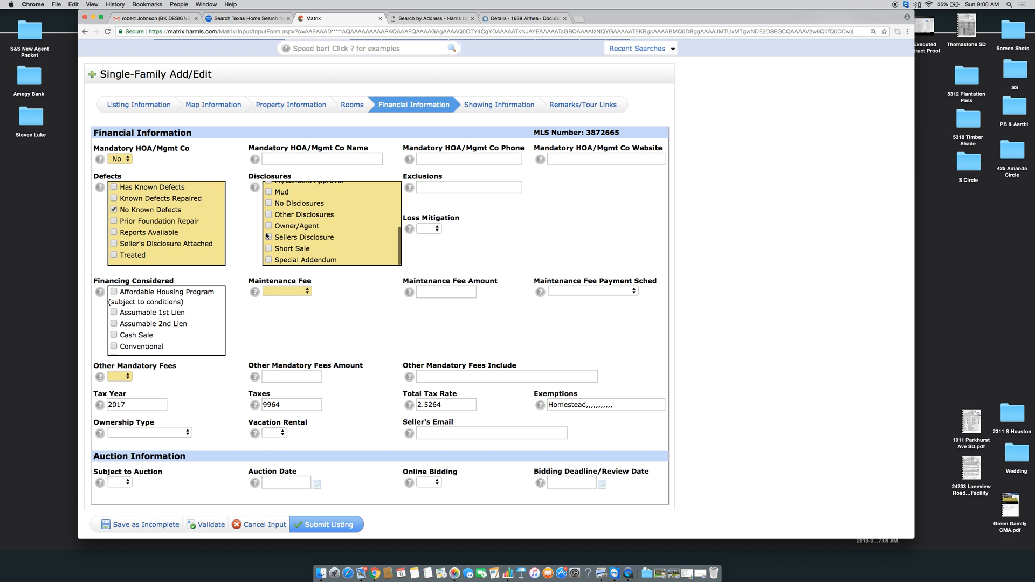
pyautogui.scroll(-2, 302, 248)
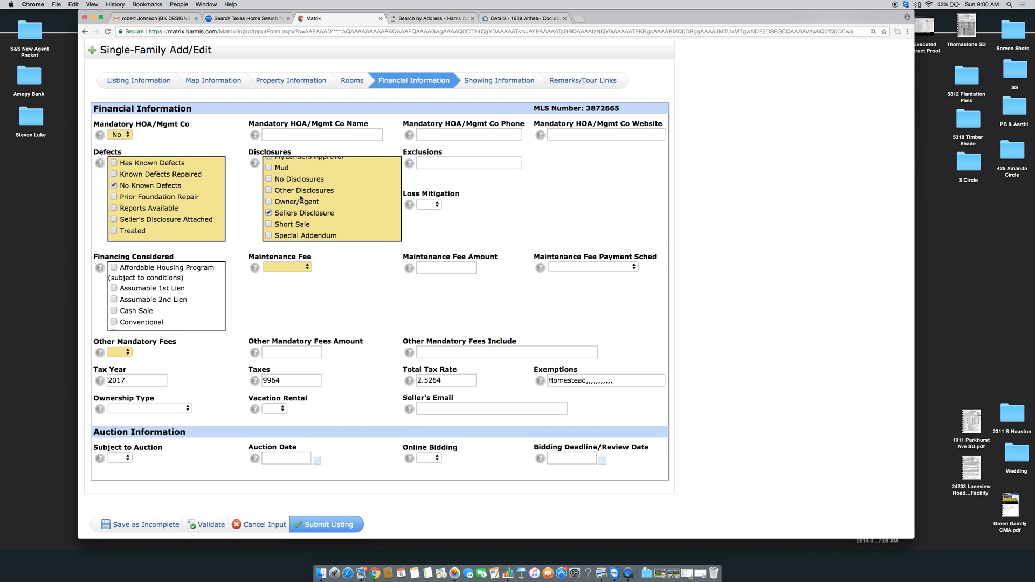
pyautogui.scroll(-1, 305, 200)
pyautogui.scroll(5, 301, 198)
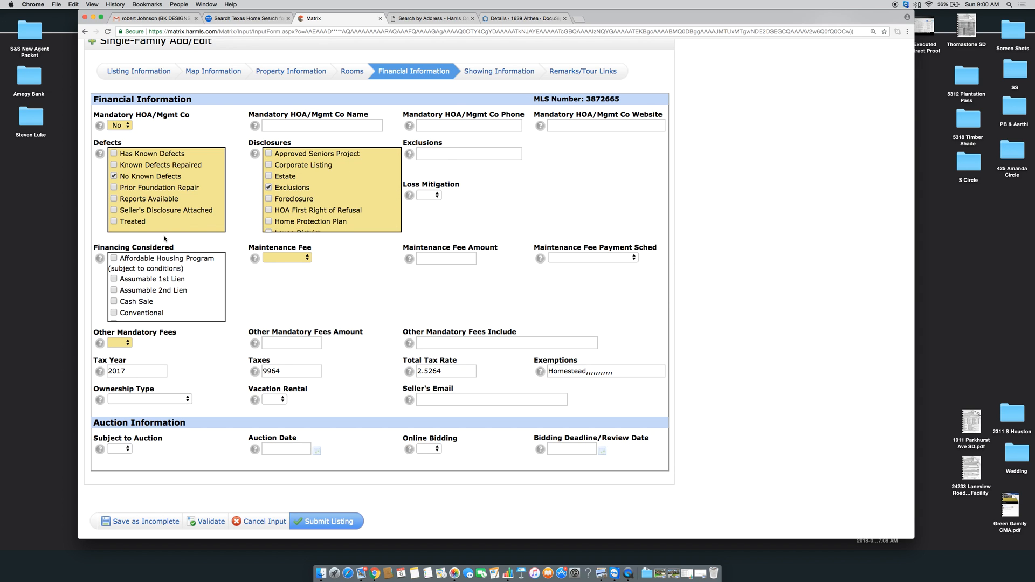
# Enter exclusions 'Chandelier in Pink Room, Drapes & Rods, TV Mounts'
pyautogui.click(455, 155)
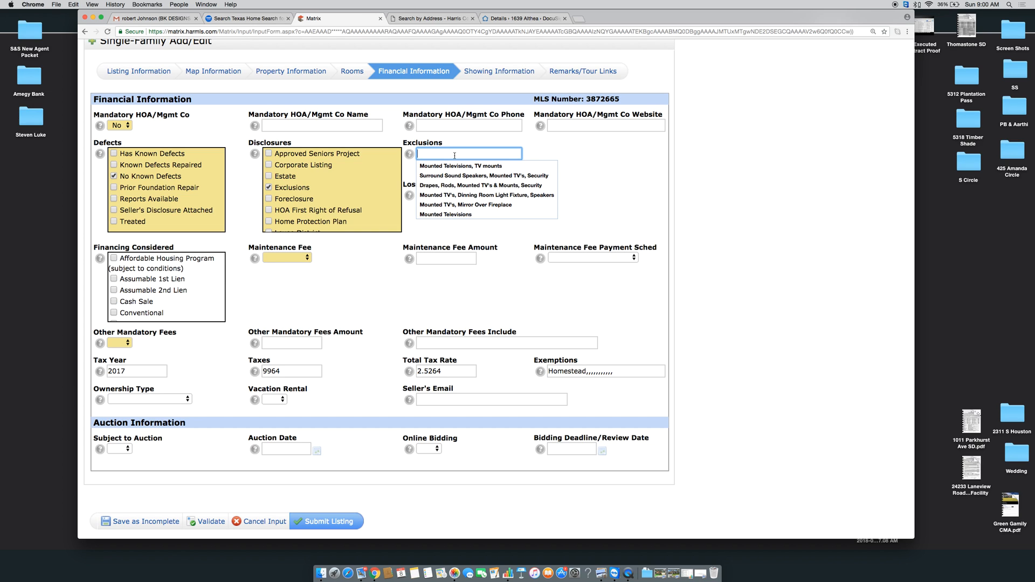
pyautogui.write('Chandeli')
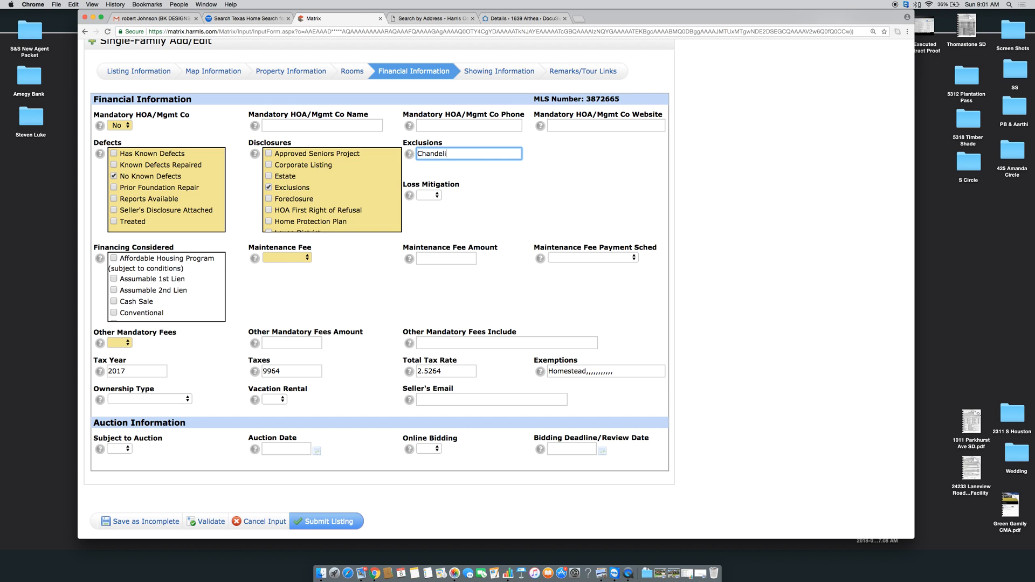
pyautogui.write('er in Pink Roo')
pyautogui.write('m,')
pyautogui.write(' Curtins')
pyautogui.write(',')
pyautogui.press('BackSpace')
pyautogui.press('BackSpace')
pyautogui.press('BackSpace')
pyautogui.press('BackSpace')
pyautogui.press('BackSpace')
pyautogui.press('BackSpace')
pyautogui.press('BackSpace')
pyautogui.press('BackSpace')
pyautogui.write('Drapes & Rods, TV Mounts')
pyautogui.press('BackSpace')
pyautogui.click(568, 189)
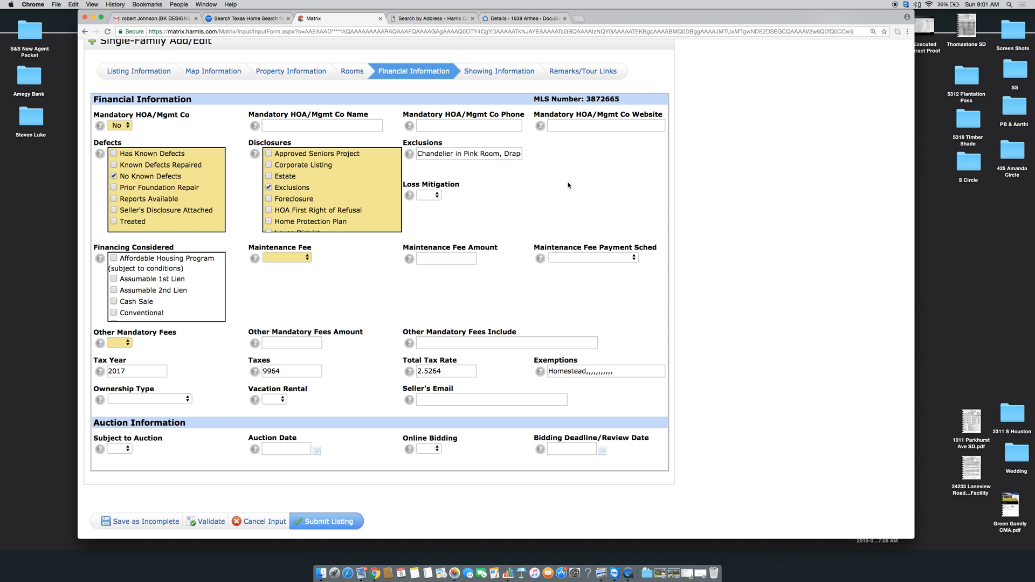
# Tick VA under Financing Considered
pyautogui.scroll(-2, 229, 257)
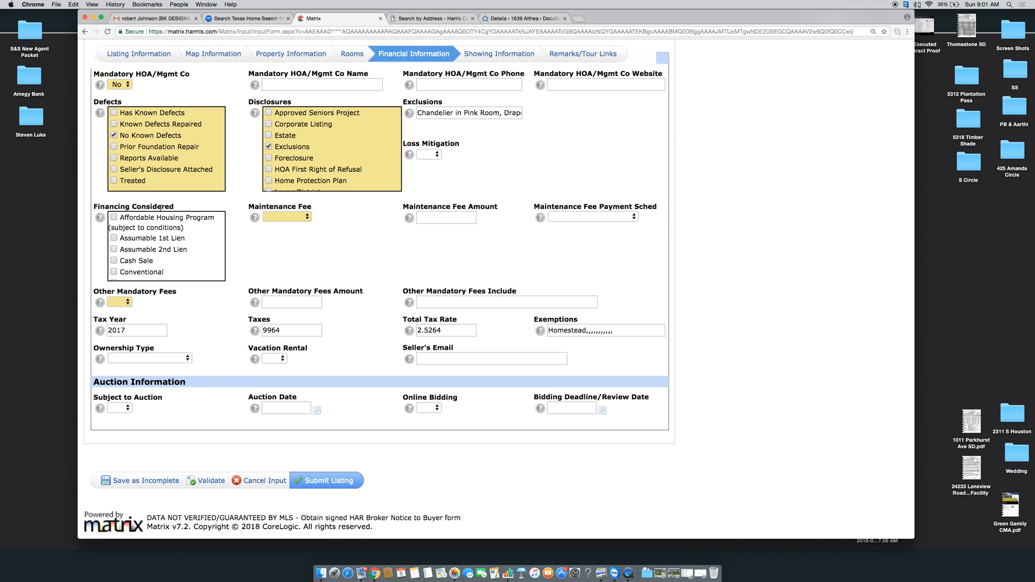
pyautogui.scroll(-3, 132, 237)
pyautogui.scroll(3, 132, 237)
pyautogui.scroll(-1, 132, 238)
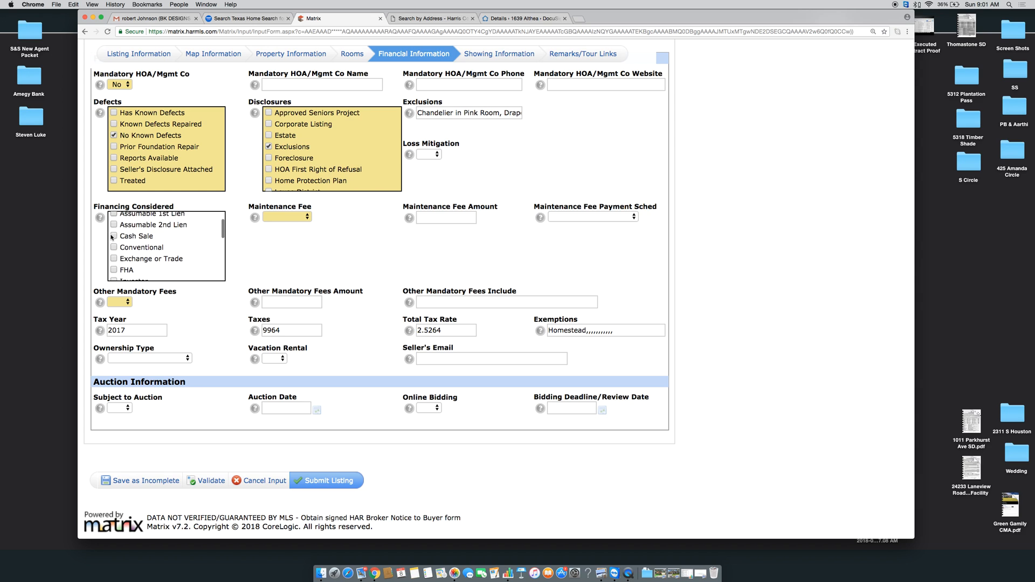
pyautogui.scroll(-2, 115, 252)
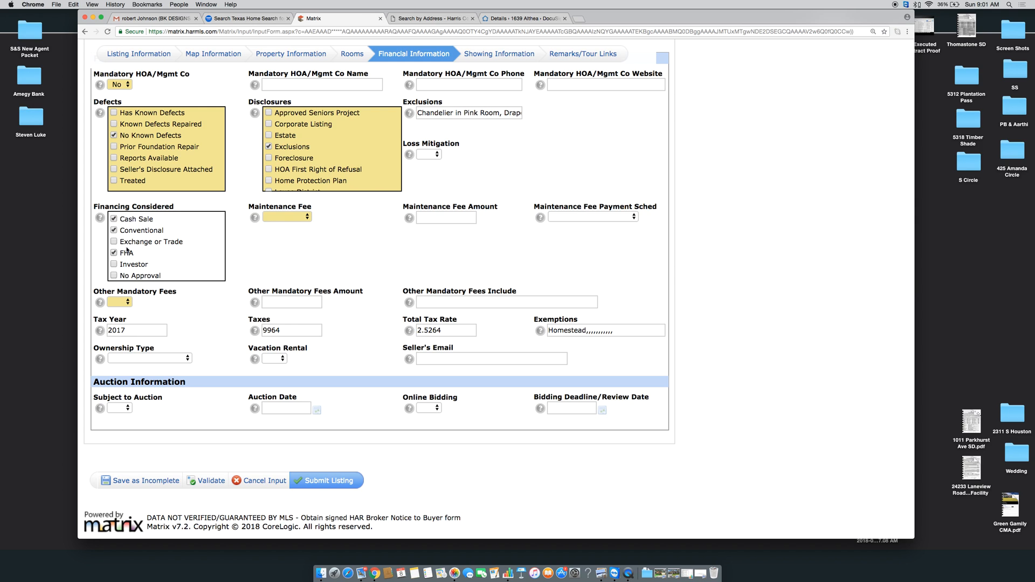
pyautogui.scroll(-2, 156, 256)
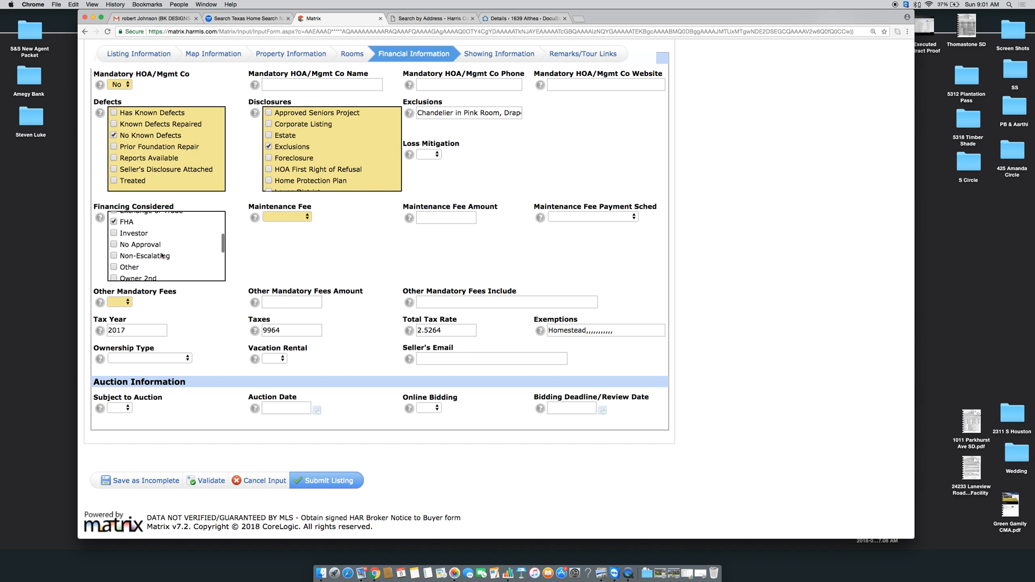
pyautogui.scroll(-2, 162, 256)
pyautogui.scroll(-5, 162, 255)
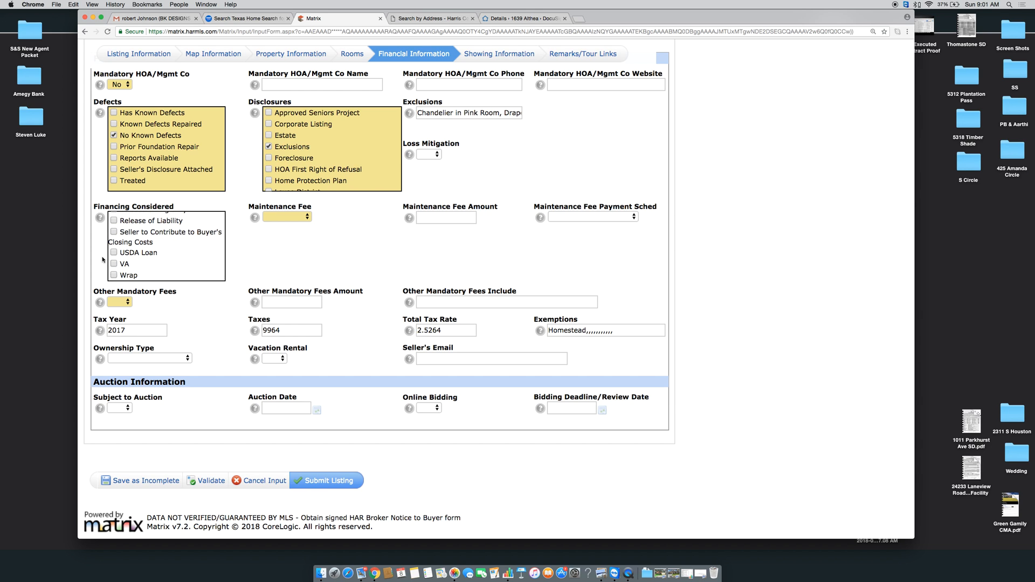
pyautogui.click(113, 264)
# Set the Maintenance Fee to No
pyautogui.click(288, 218)
pyautogui.click(289, 232)
pyautogui.click(128, 302)
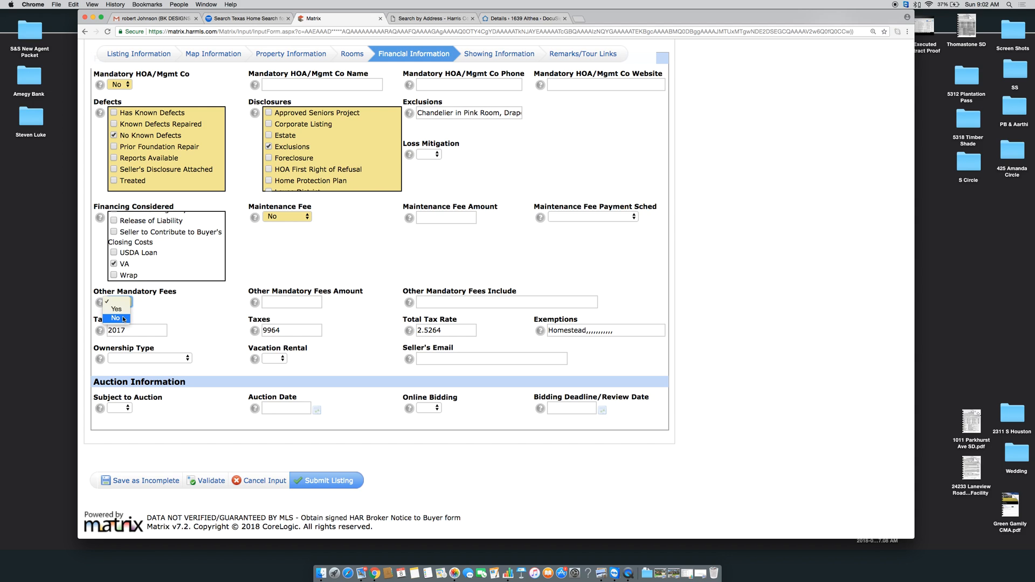
# Set Other Mandatory Fees to No and trim Exemptions to just Homestead
pyautogui.click(124, 319)
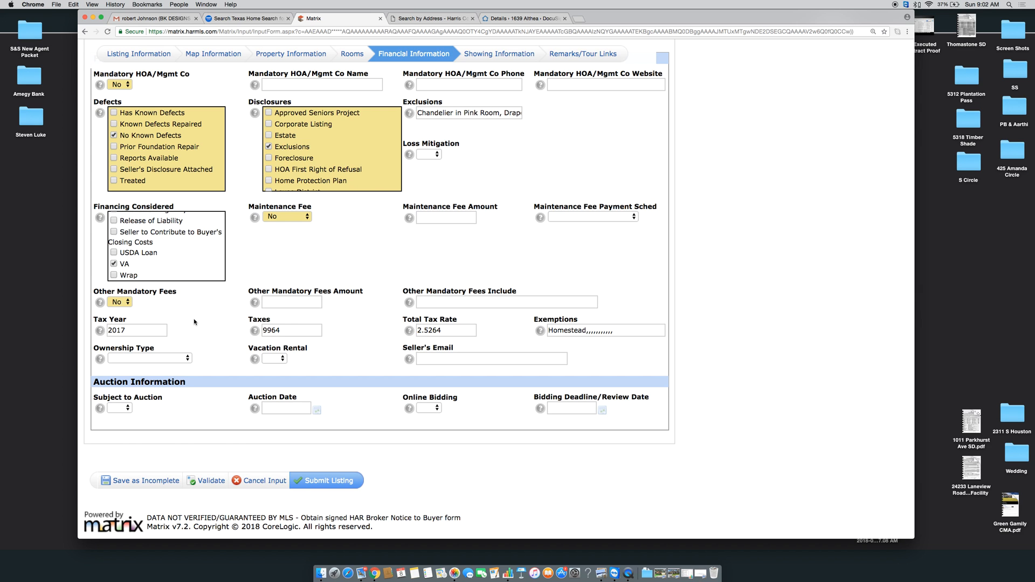
pyautogui.scroll(2, 194, 321)
pyautogui.scroll(-2, 194, 320)
pyautogui.moveTo(608, 333); pyautogui.dragTo(587, 330)
pyautogui.press('BackSpace')
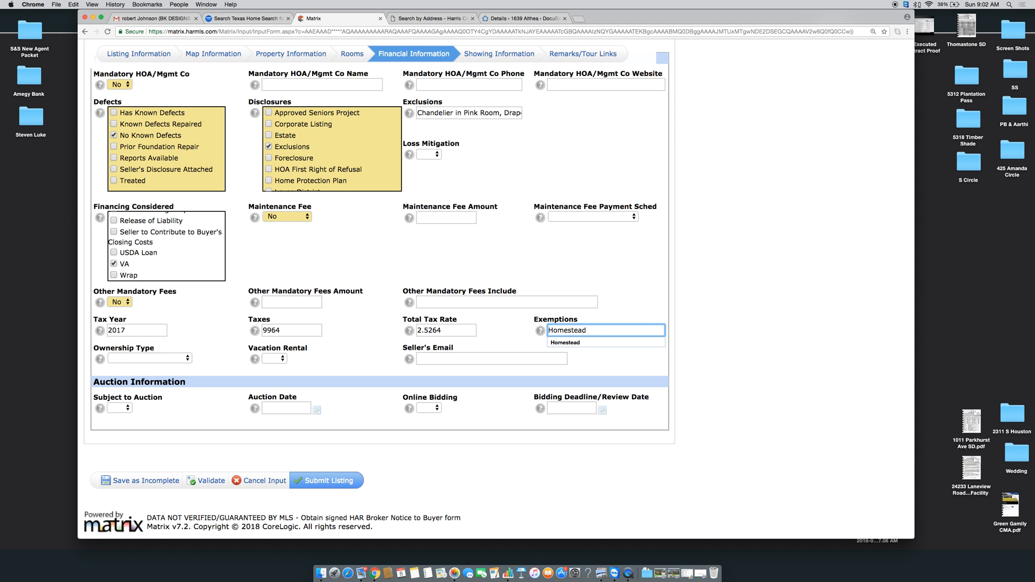
pyautogui.click(505, 340)
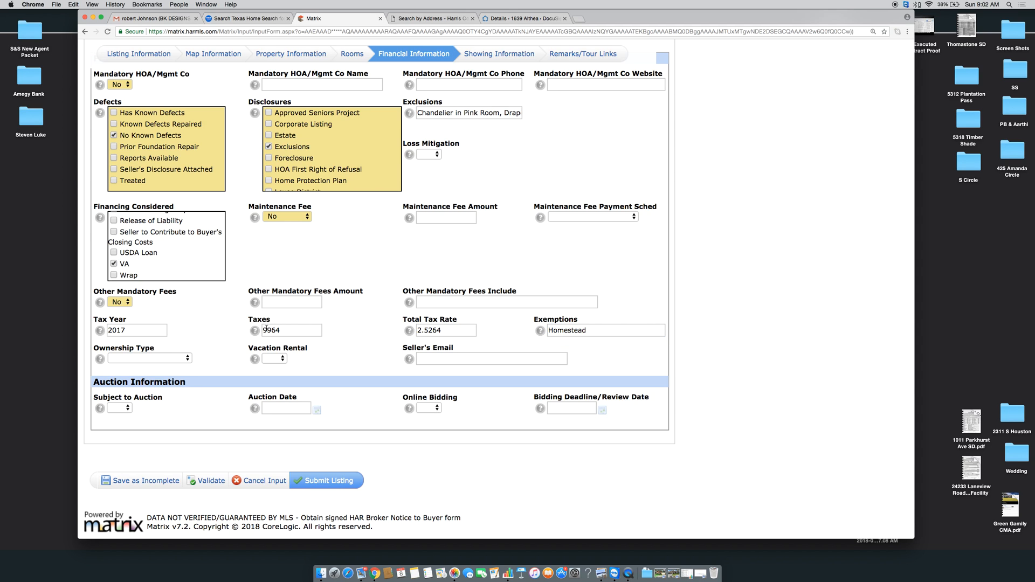
# Set the Ownership Type to Full Ownership
pyautogui.click(151, 358)
pyautogui.click(146, 374)
pyautogui.scroll(5, 443, 203)
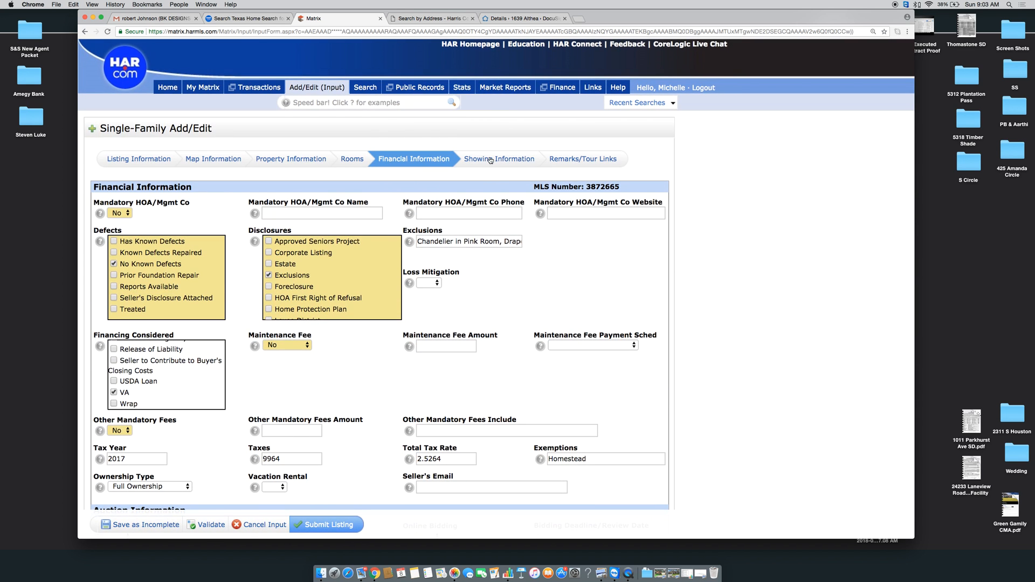
pyautogui.click(490, 159)
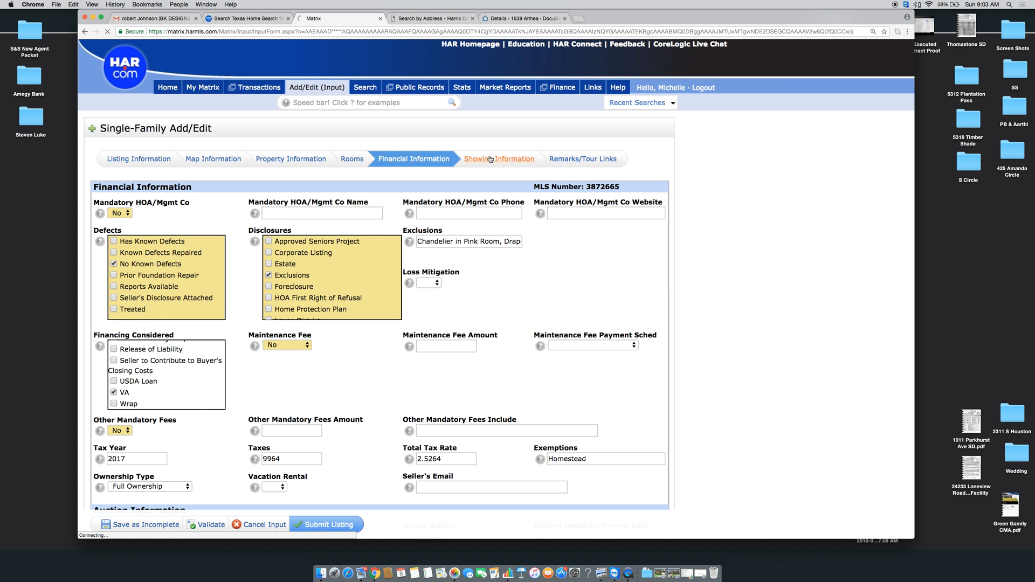
# Choose the licensed supervisor and enter the appointment desk phone, described as Showing Service
pyautogui.scroll(-4, 163, 208)
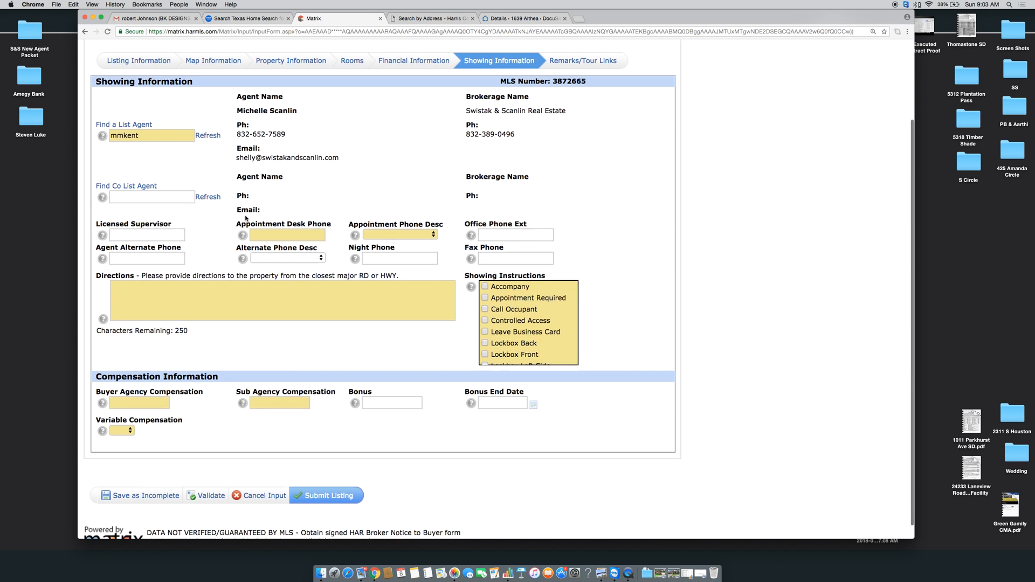
pyautogui.click(157, 220)
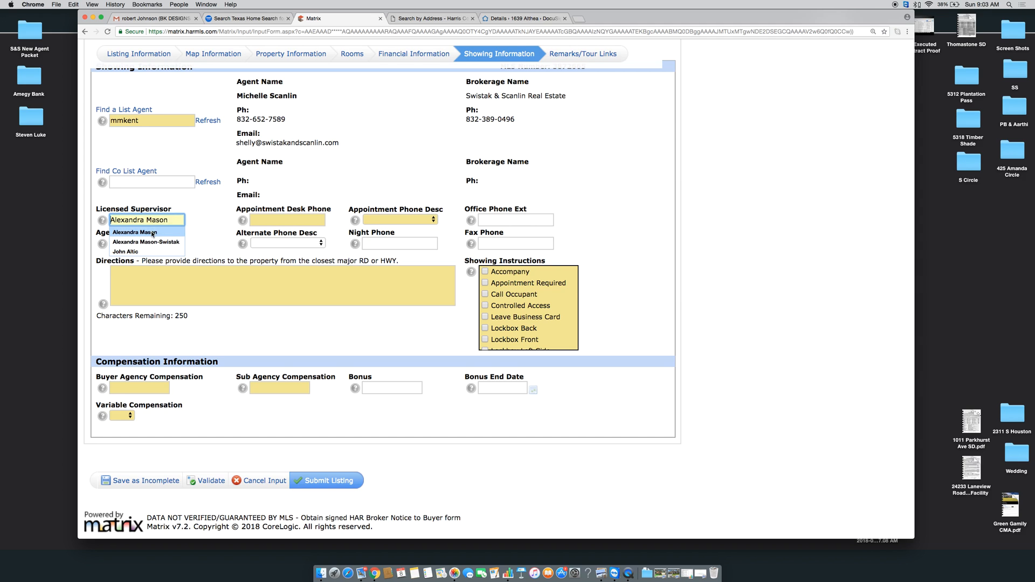
pyautogui.click(152, 233)
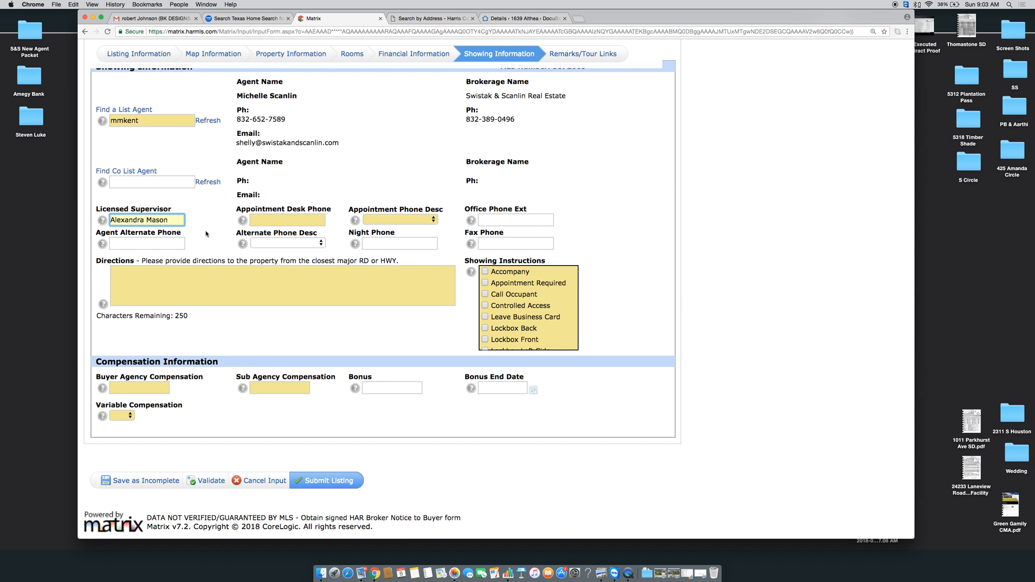
pyautogui.click(287, 221)
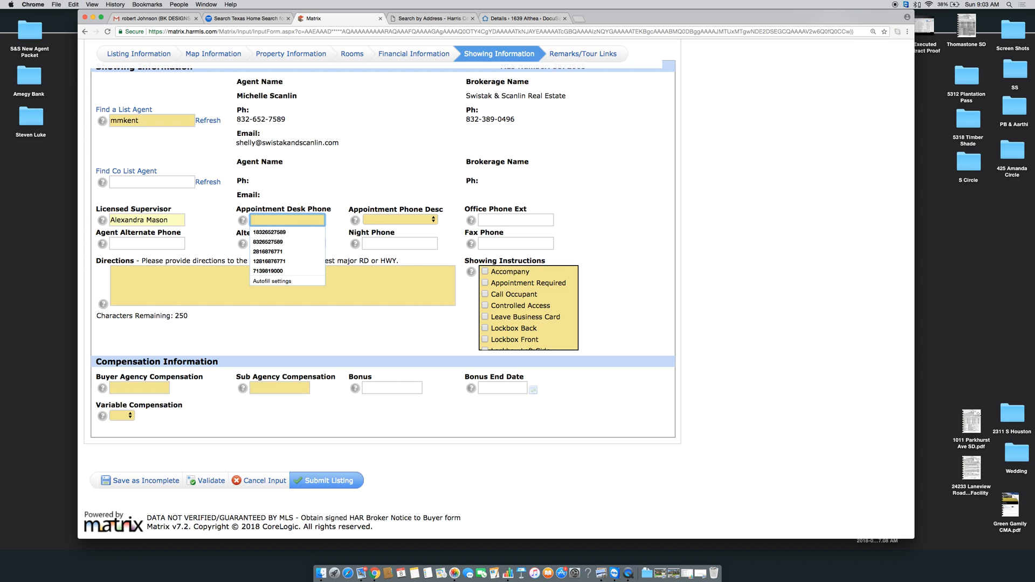
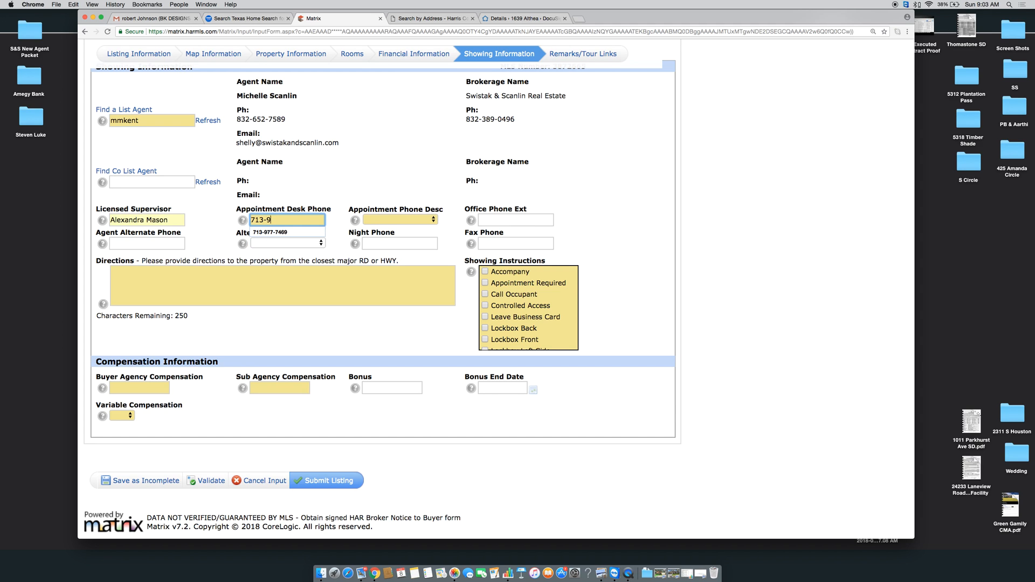
pyautogui.click(382, 220)
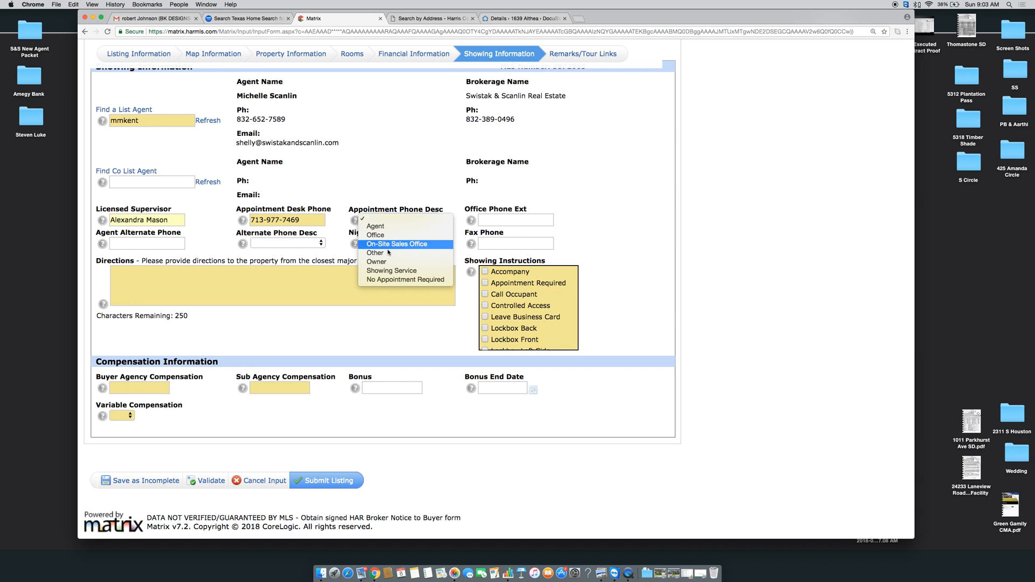
pyautogui.click(384, 272)
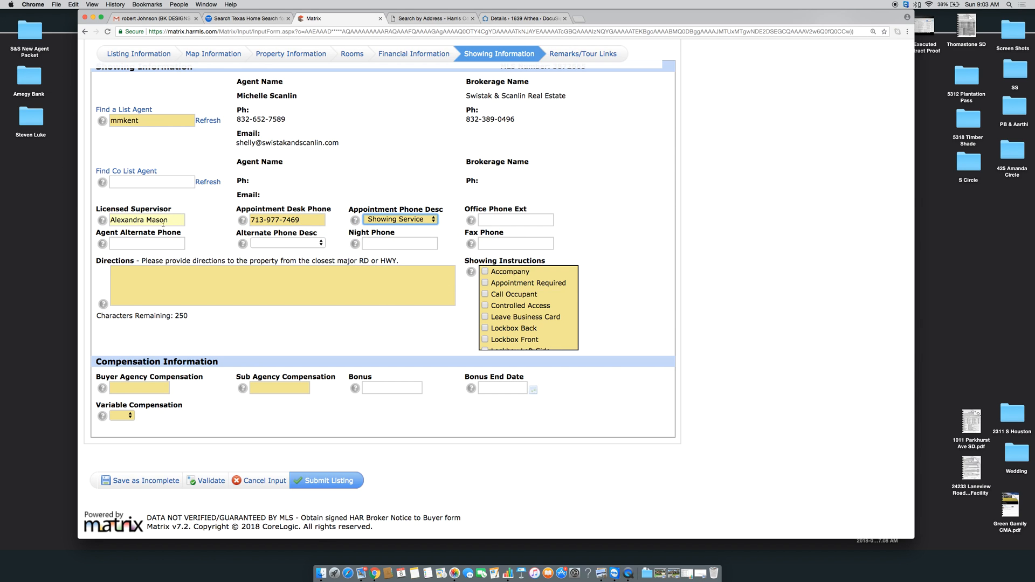
# Leave the agent alternate phone empty and enter the night phone number
pyautogui.click(168, 244)
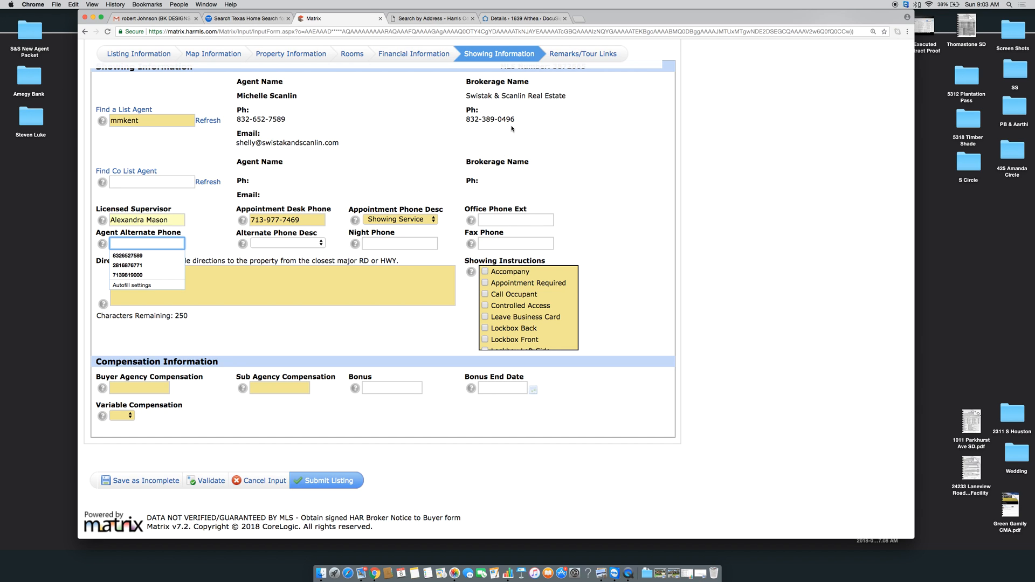
pyautogui.click(212, 242)
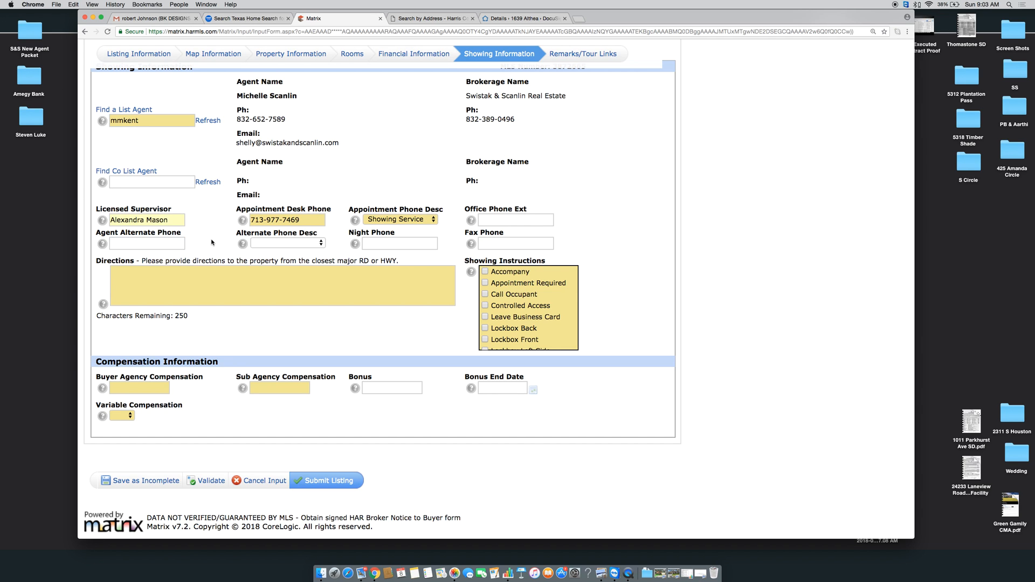
pyautogui.click(399, 243)
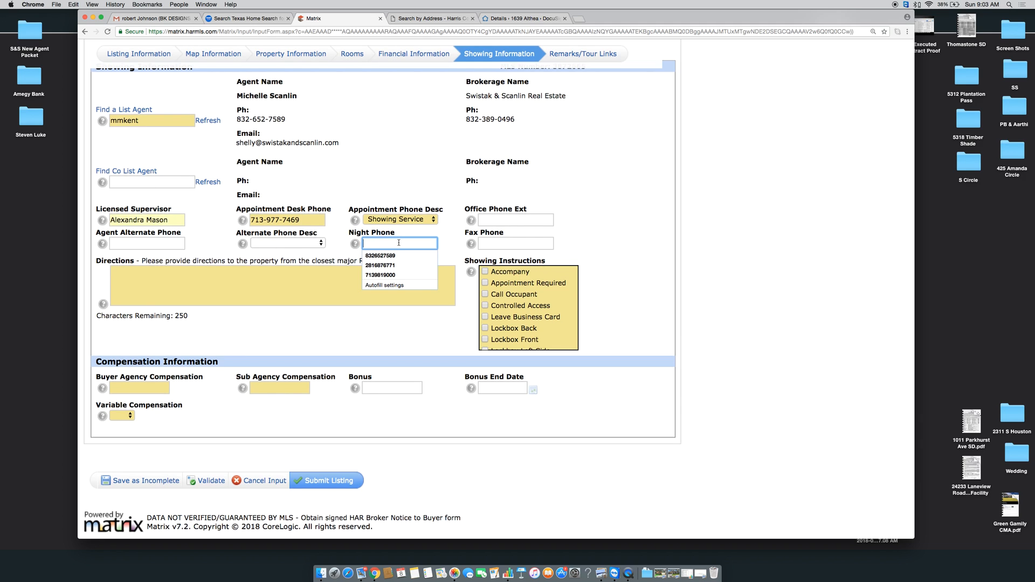
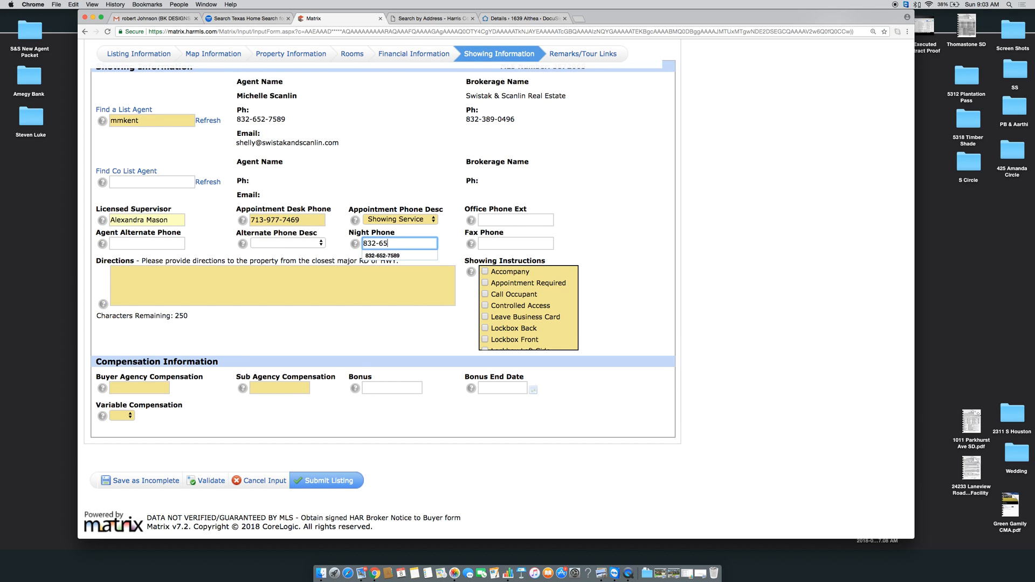
pyautogui.click(240, 301)
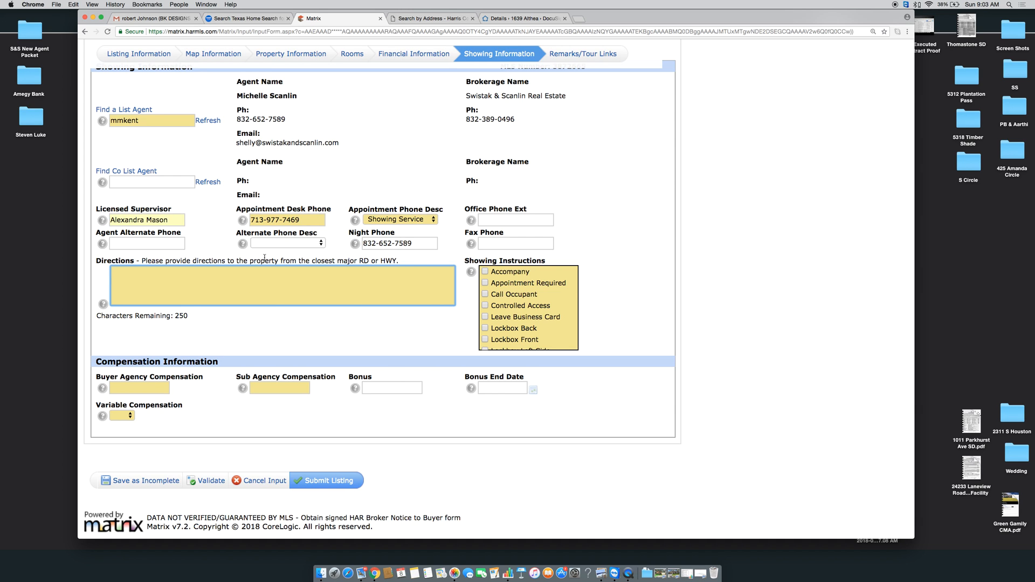
# Tick Appointment Required, Lockbox Back and Supra Keybox as showing instructions
pyautogui.click(485, 283)
pyautogui.scroll(-2, 487, 294)
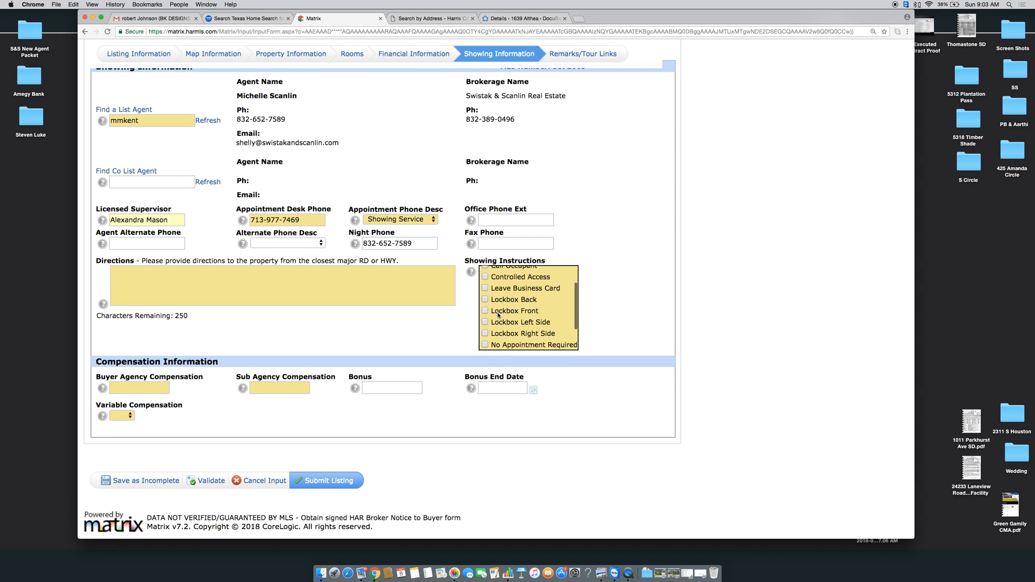
pyautogui.click(486, 301)
pyautogui.scroll(-3, 508, 329)
pyautogui.click(484, 333)
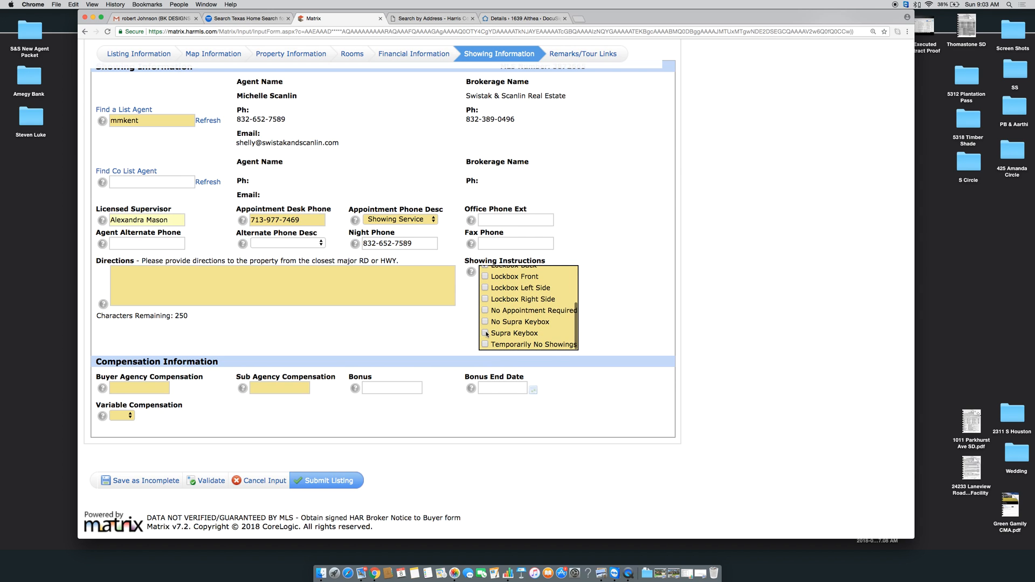
# Write directions: from 610 & Ella go west on Althea, house on the left
pyautogui.scroll(1, 424, 338)
pyautogui.click(371, 272)
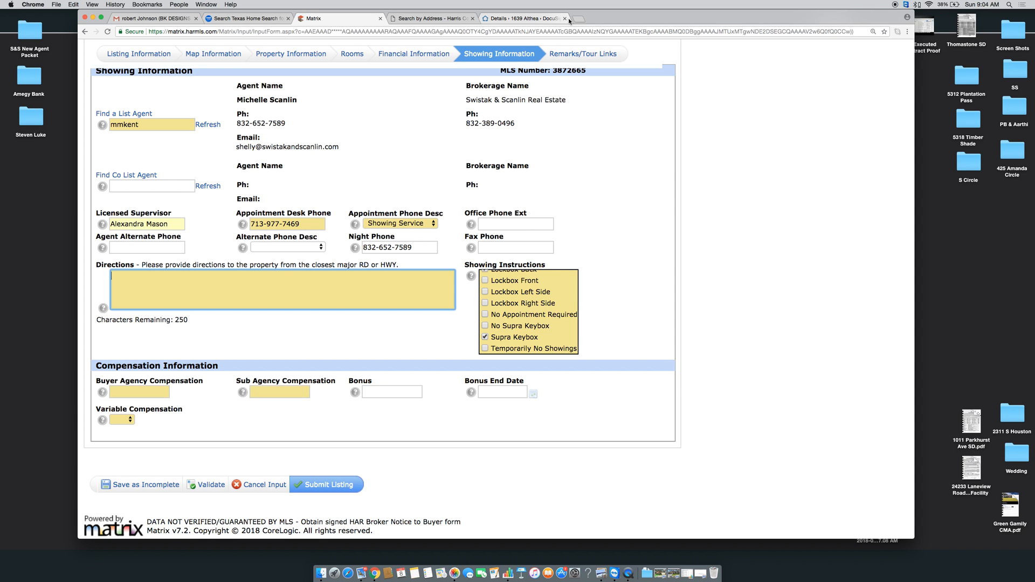
pyautogui.write('From 610 &')
pyautogui.write(' Ella')
pyautogui.write(' go e')
pyautogui.write('west on Althea')
pyautogui.write(' the house i')
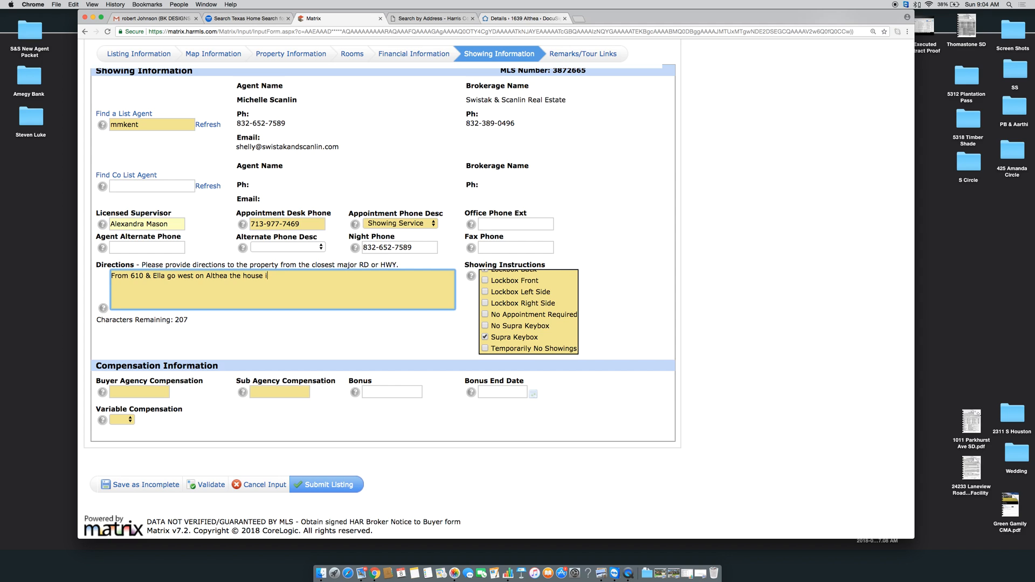
pyautogui.write('s on the left hand side.')
# Set Buyer Agency compensation to 3%, Sub Agency to 0%, and Variable Compensation to No
pyautogui.click(221, 333)
pyautogui.scroll(-1, 221, 333)
pyautogui.click(124, 388)
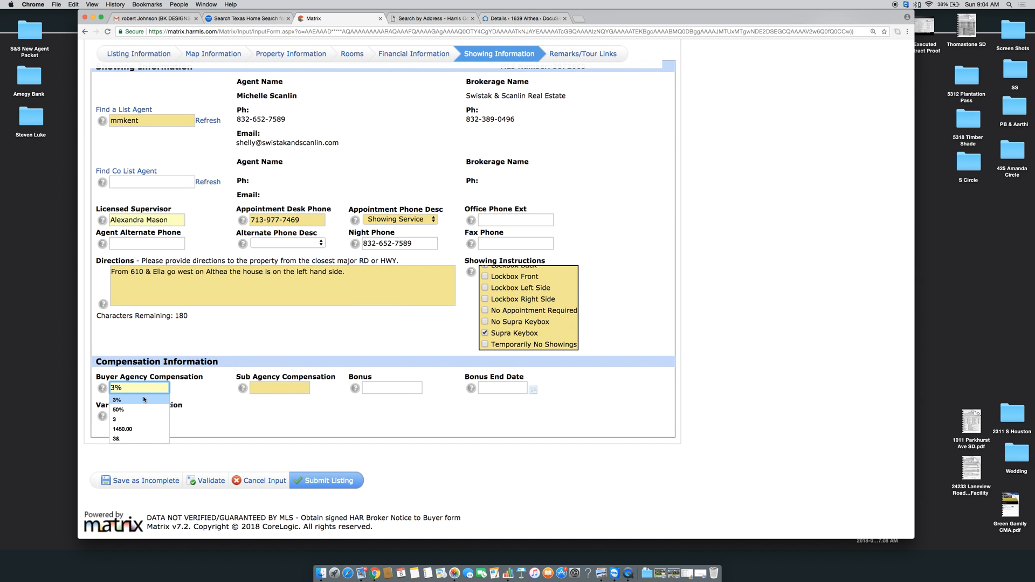
pyautogui.click(144, 399)
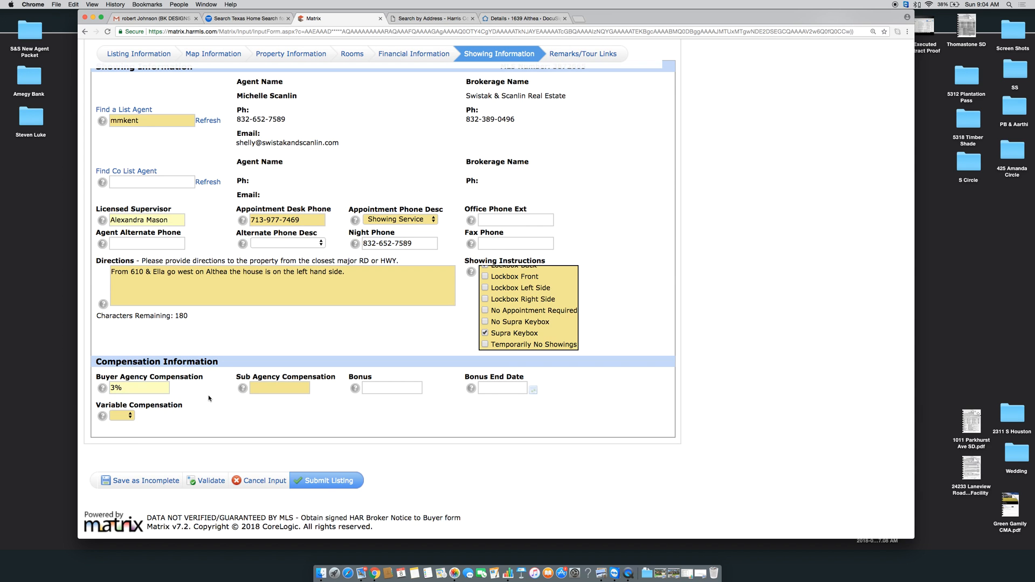
pyautogui.click(296, 388)
pyautogui.click(280, 400)
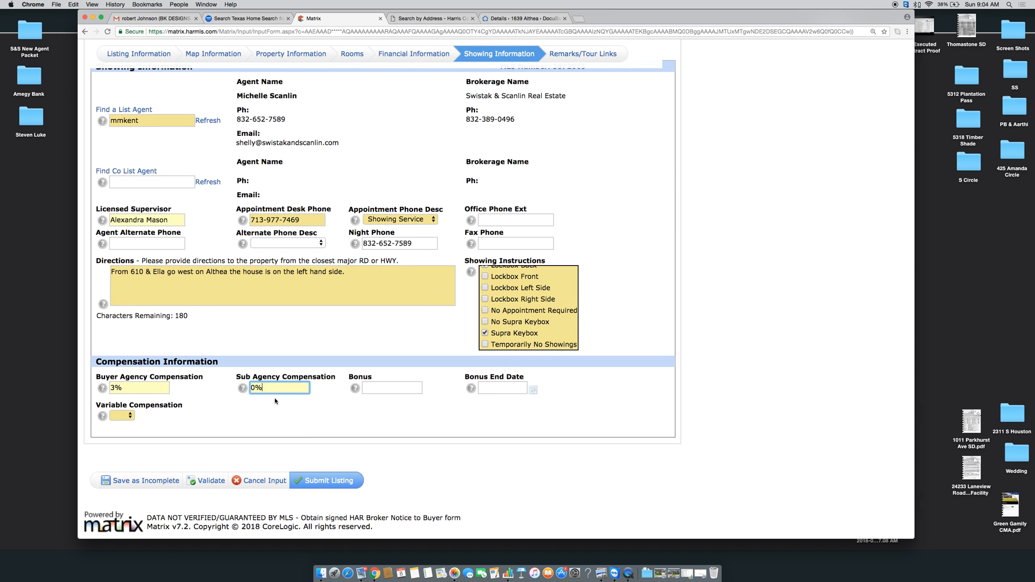
pyautogui.click(122, 416)
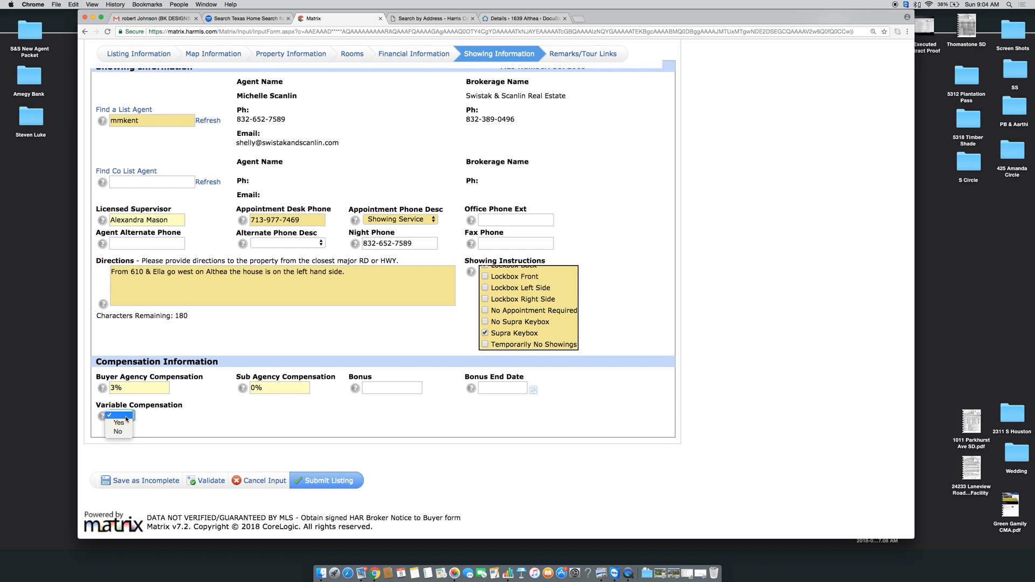
pyautogui.click(119, 434)
pyautogui.click(185, 421)
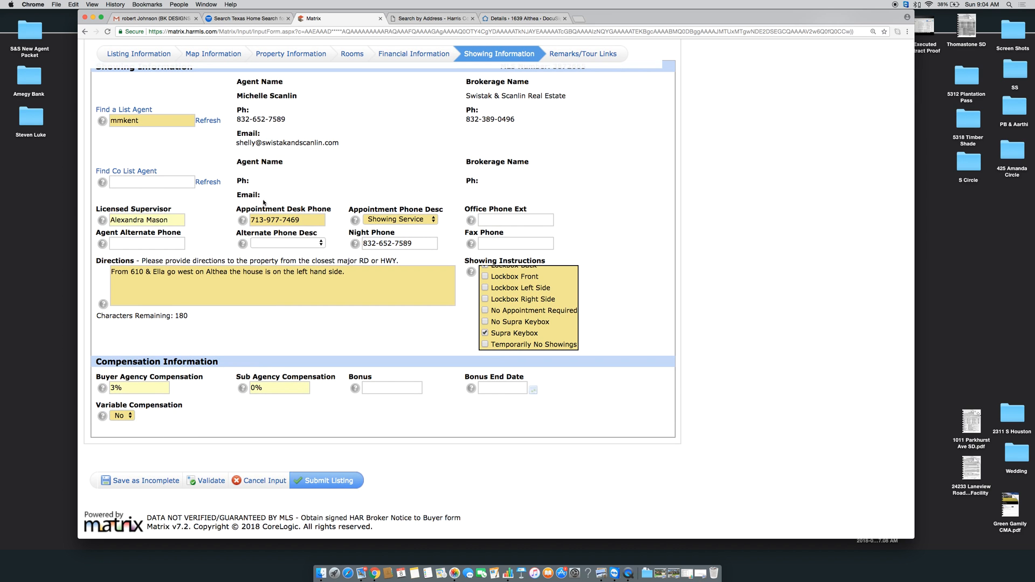
pyautogui.scroll(5, 444, 182)
pyautogui.scroll(-5, 444, 182)
# Save the listing as incomplete and continue editing on the Remarks/Tour Links section
pyautogui.click(140, 481)
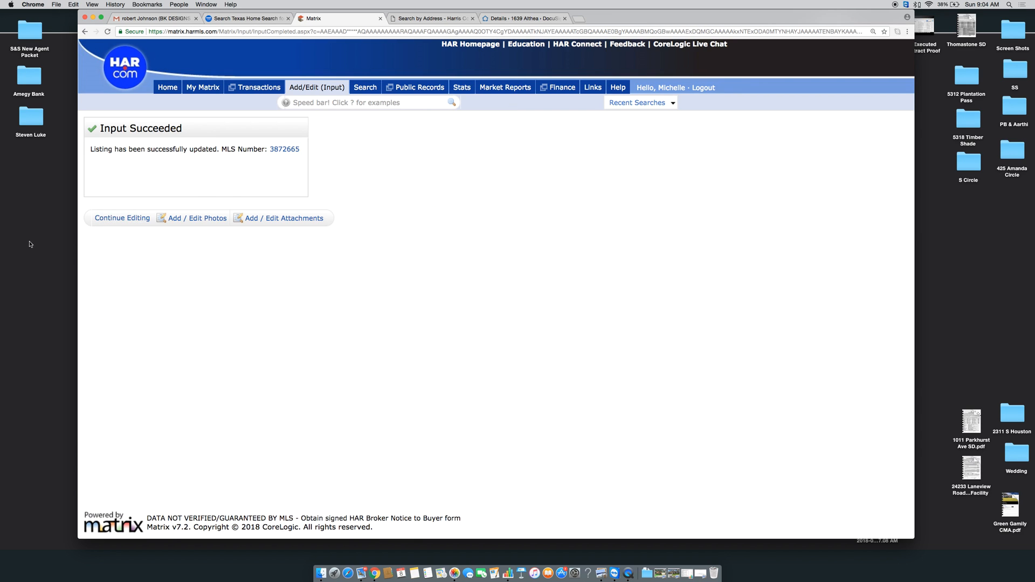
pyautogui.click(115, 218)
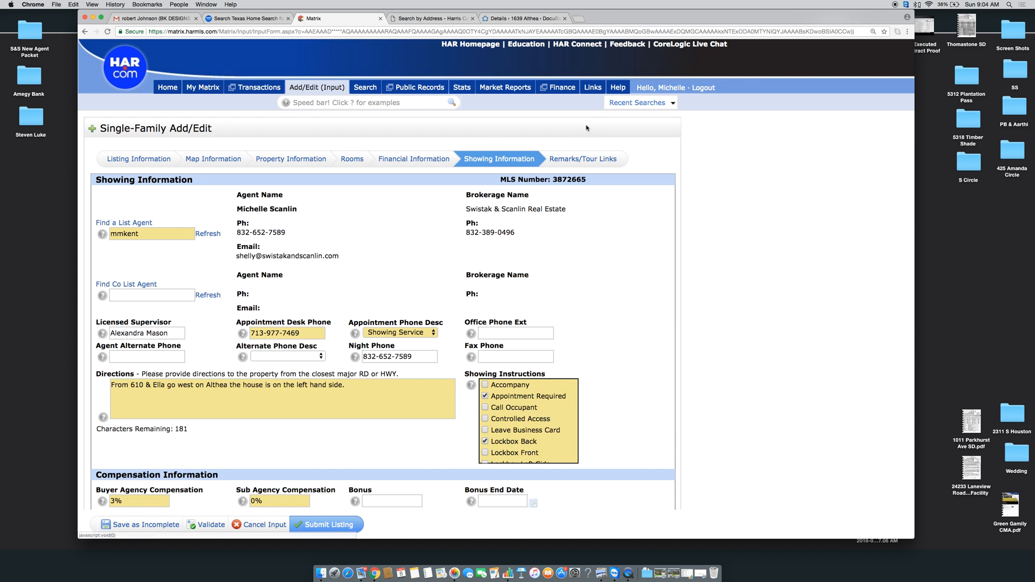
pyautogui.click(574, 160)
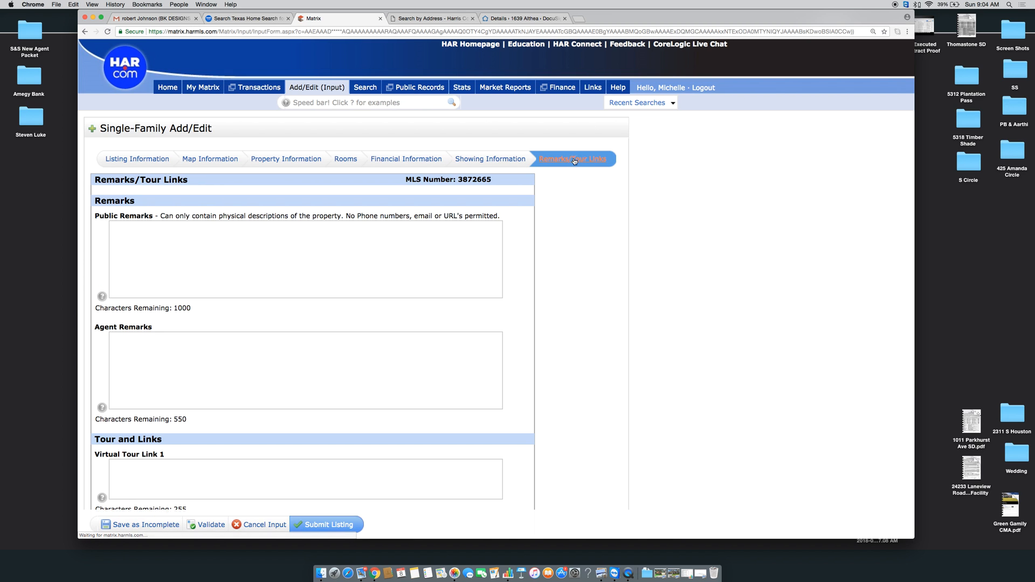
pyautogui.scroll(-1, 519, 264)
pyautogui.scroll(15, 519, 265)
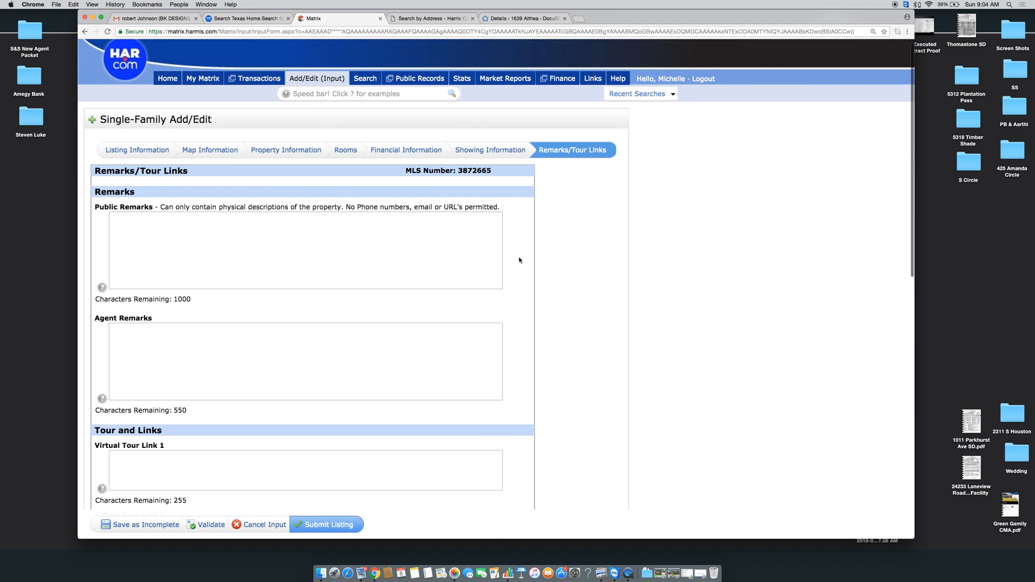
pyautogui.scroll(-6, 520, 261)
pyautogui.scroll(6, 520, 260)
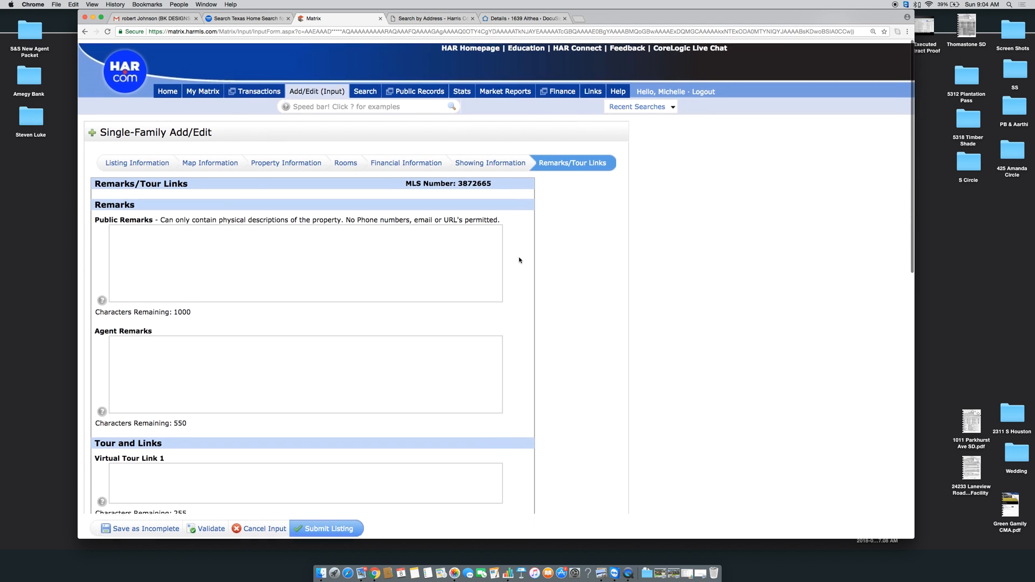
# Write agent remarks asking for 1% earnest money, $300 10-day option, Fidelity National Title with the escrow officer's name
pyautogui.click(337, 242)
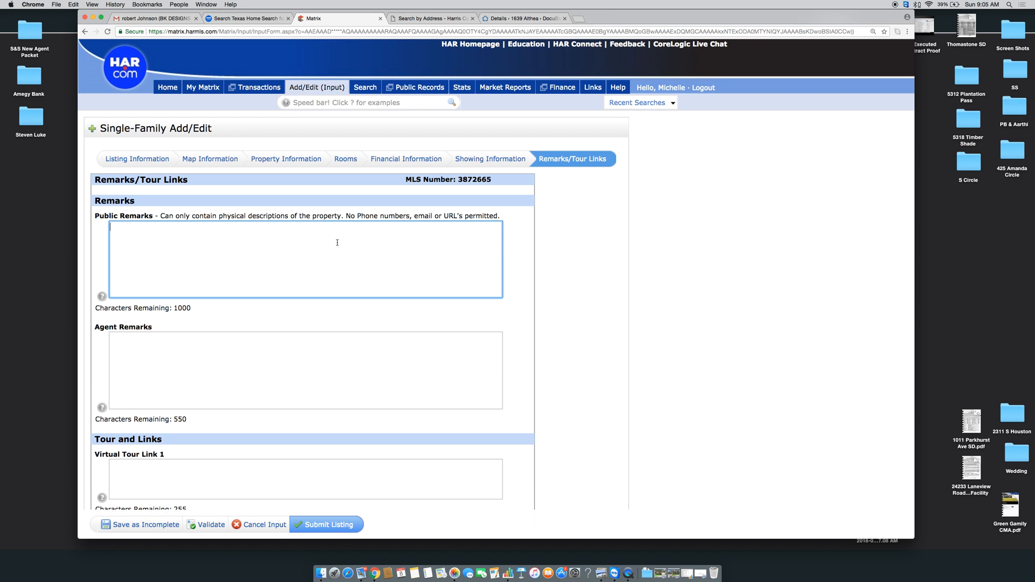
pyautogui.scroll(-1, 335, 241)
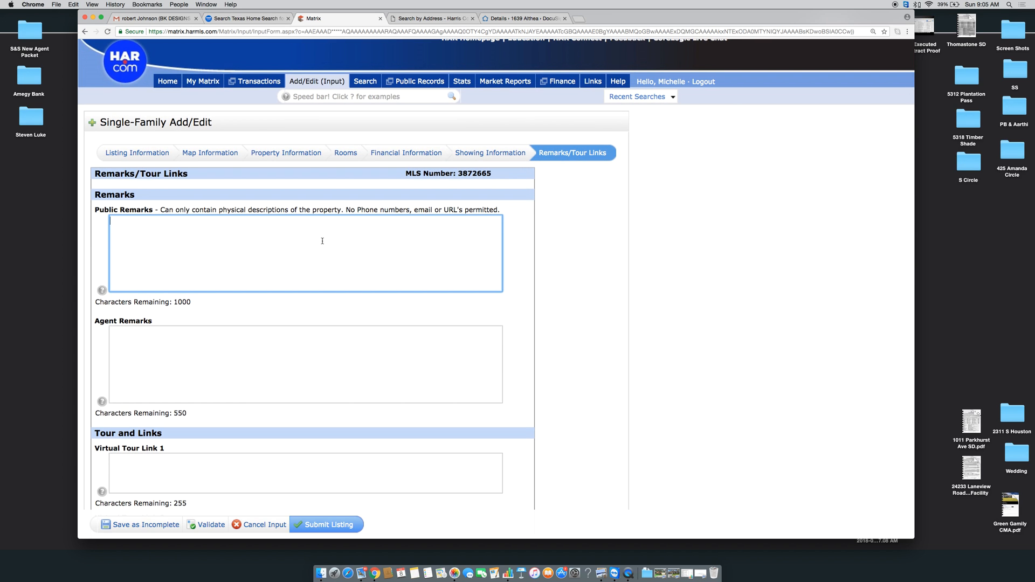
pyautogui.click(199, 378)
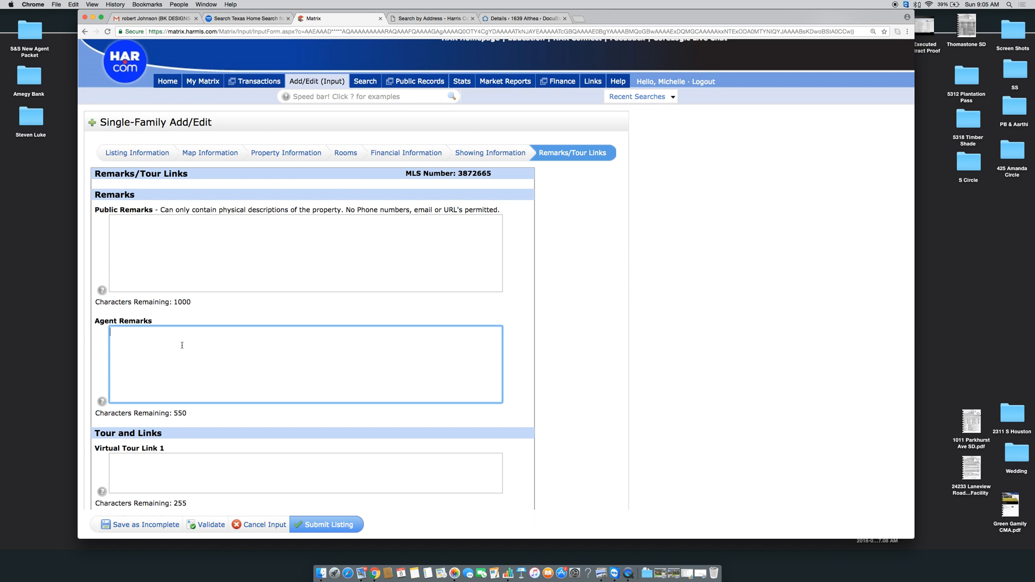
pyautogui.scroll(1, 182, 345)
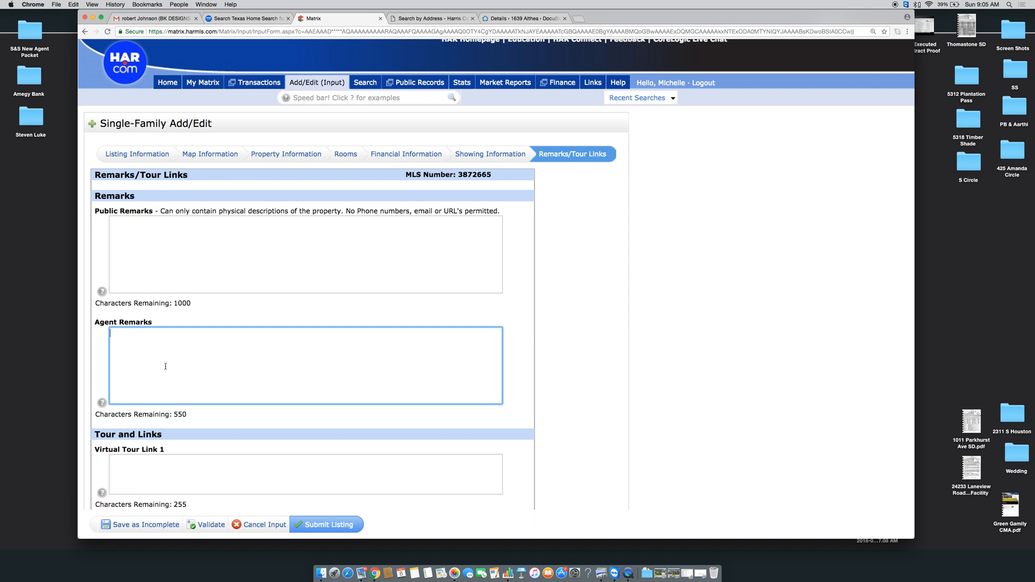
pyautogui.write('% BO')
pyautogui.press('BackSpace')
pyautogui.press('BackSpace')
pyautogui.press('BackSpace')
pyautogui.press('BackSpace')
pyautogui.press('BackSpace')
pyautogui.write('Agents please consider 1% em as am')
pyautogui.press('BackSpace')
pyautogui.press('BackSpace')
pyautogui.write('minimum')
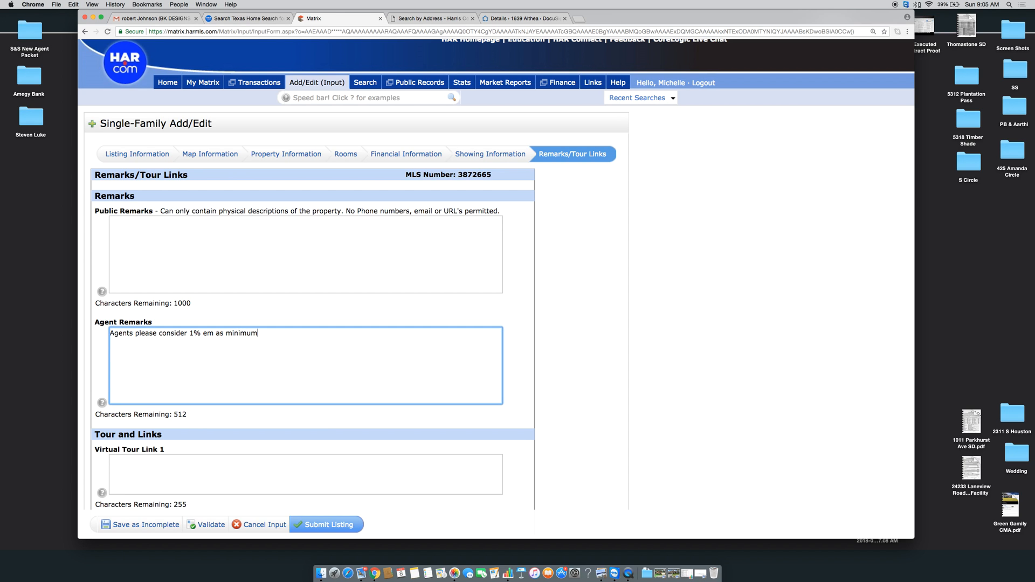
pyautogui.write('. ')
pyautogui.write(' $300 for a 1')
pyautogui.write('0 day option')
pyautogui.write(' period.')
pyautogui.write('Ple')
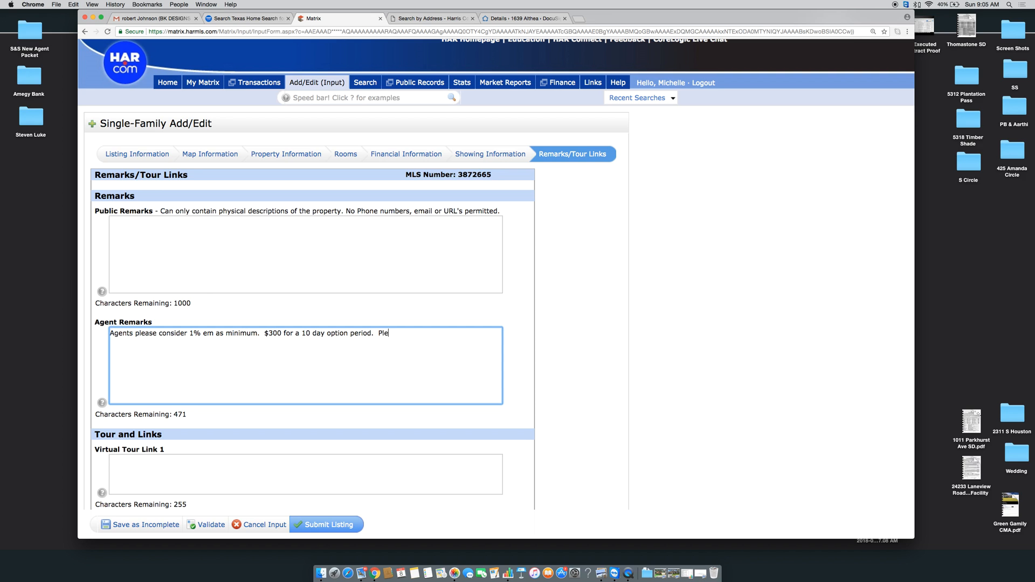
pyautogui.write('ase consider using Fidelity National Title')
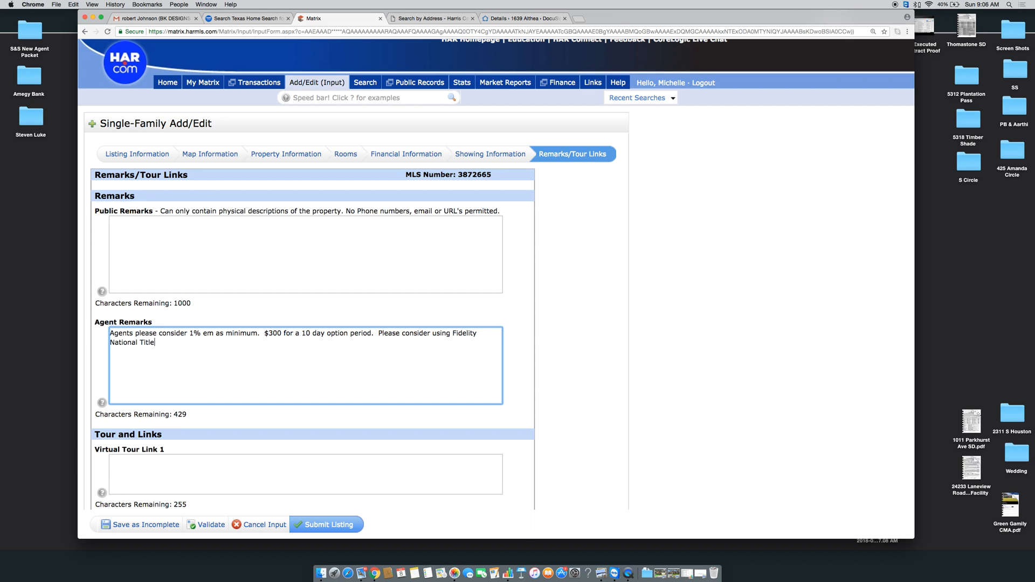
# In Gmail, search the title officer's name and select the office address in the Saddlebag earnest money thread
pyautogui.click(151, 18)
pyautogui.click(116, 156)
pyautogui.click(297, 60)
pyautogui.write('Jaclyn')
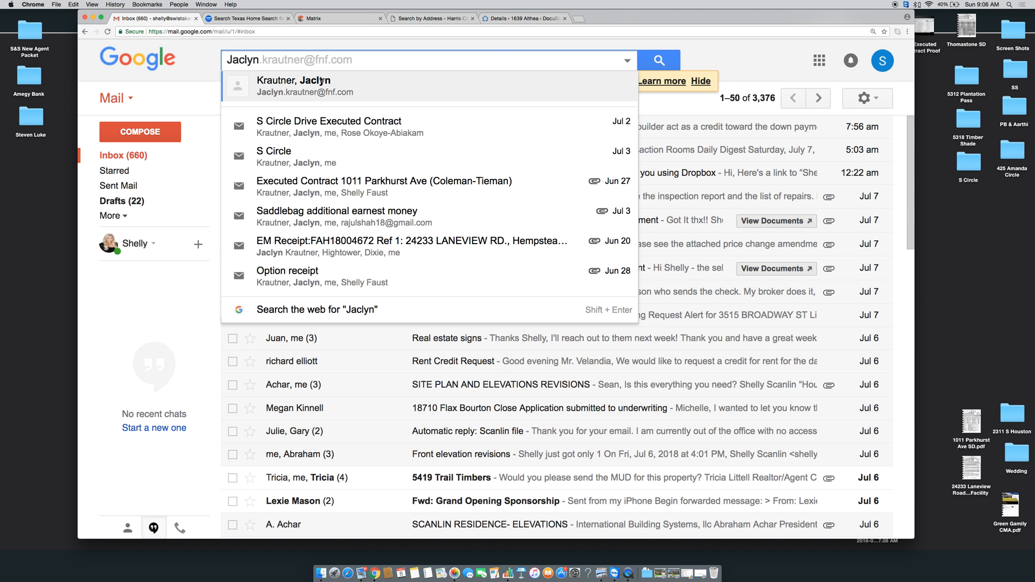
pyautogui.click(320, 80)
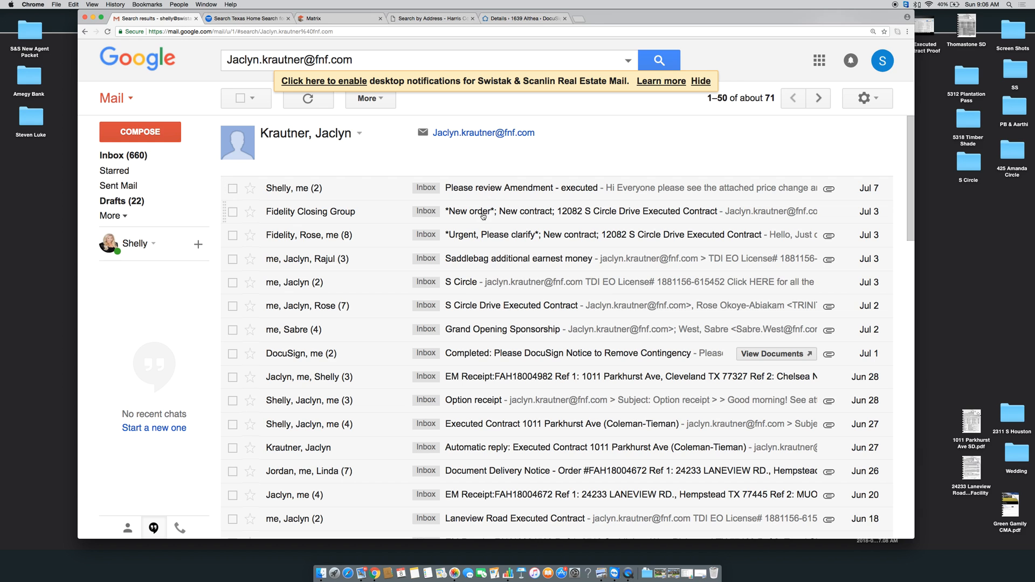
pyautogui.click(487, 260)
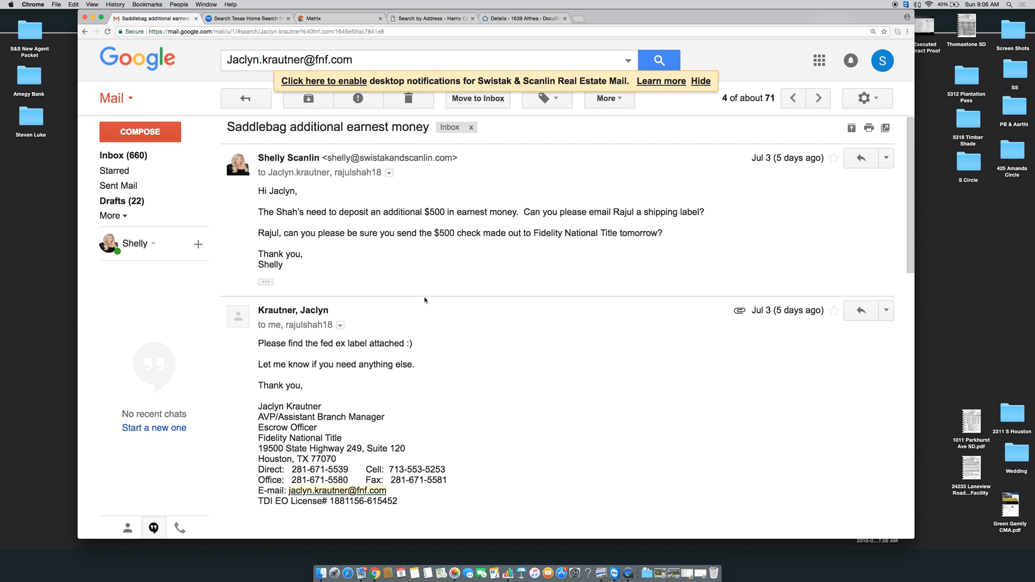
pyautogui.scroll(-4, 424, 296)
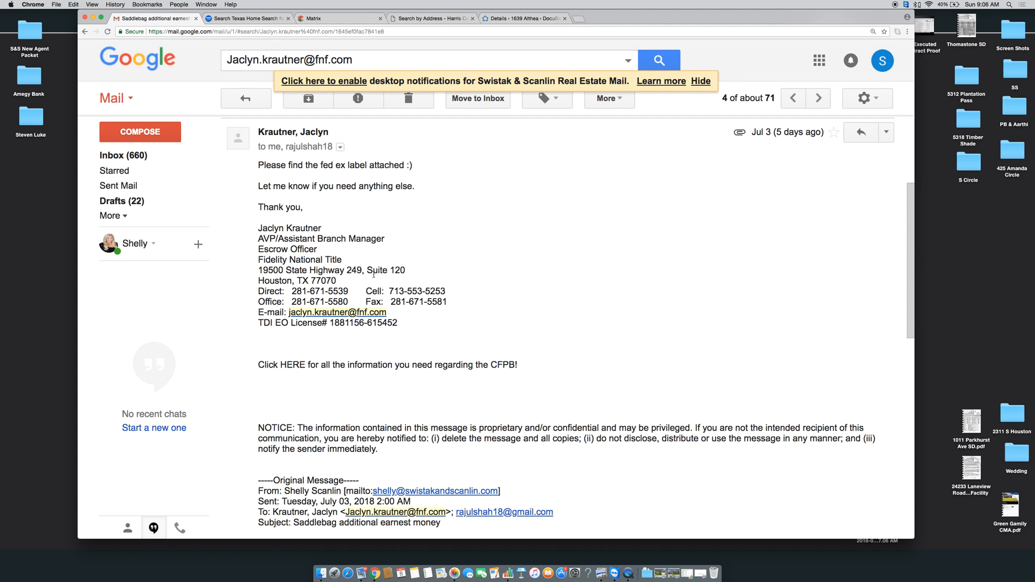
pyautogui.moveTo(353, 280); pyautogui.dragTo(259, 271)
pyautogui.press('super+c')
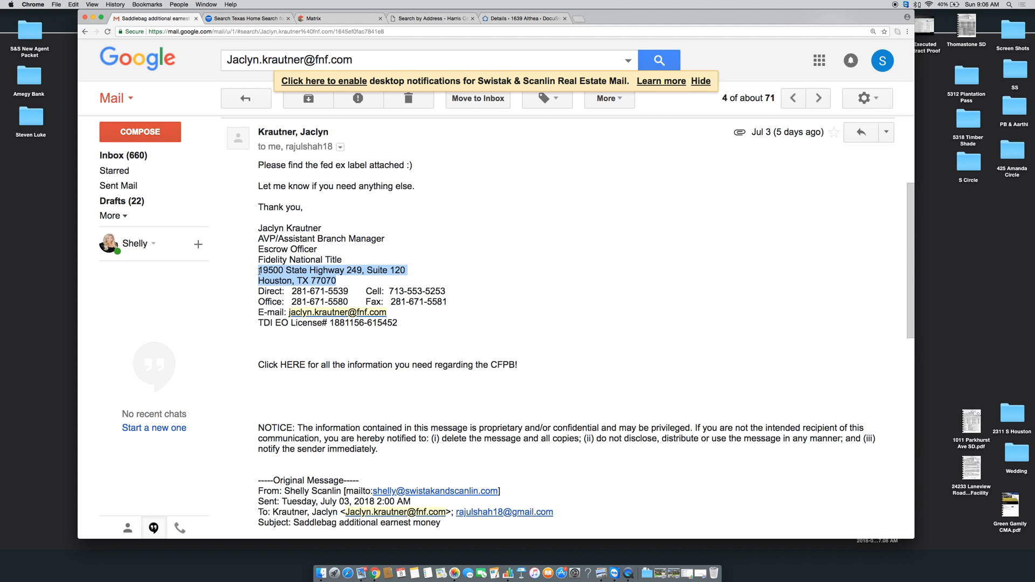
pyautogui.click(429, 21)
# Paste the title office address into Agent Remarks as a single line
pyautogui.click(345, 23)
pyautogui.press('super+v')
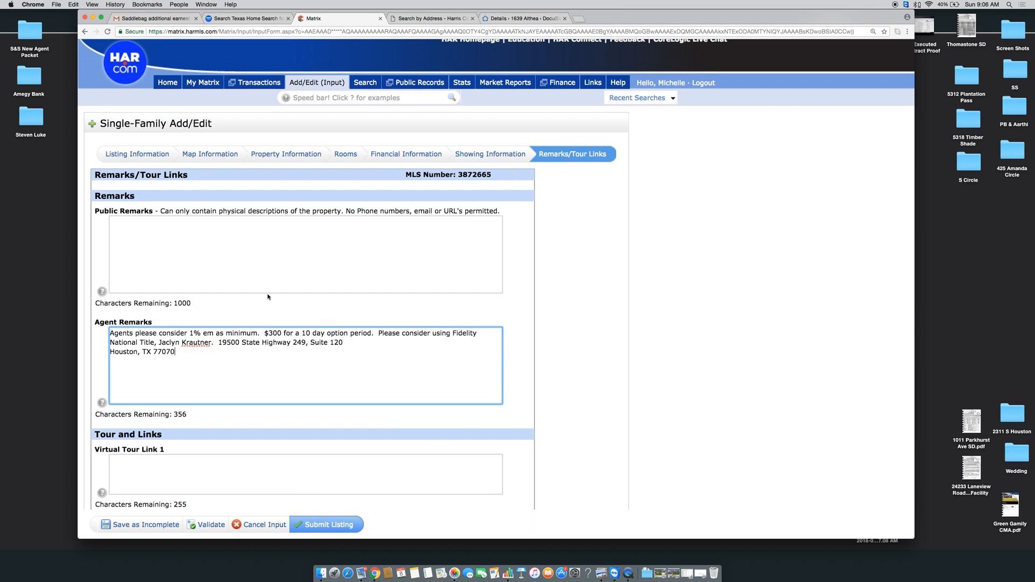
pyautogui.click(110, 353)
pyautogui.press('BackSpace')
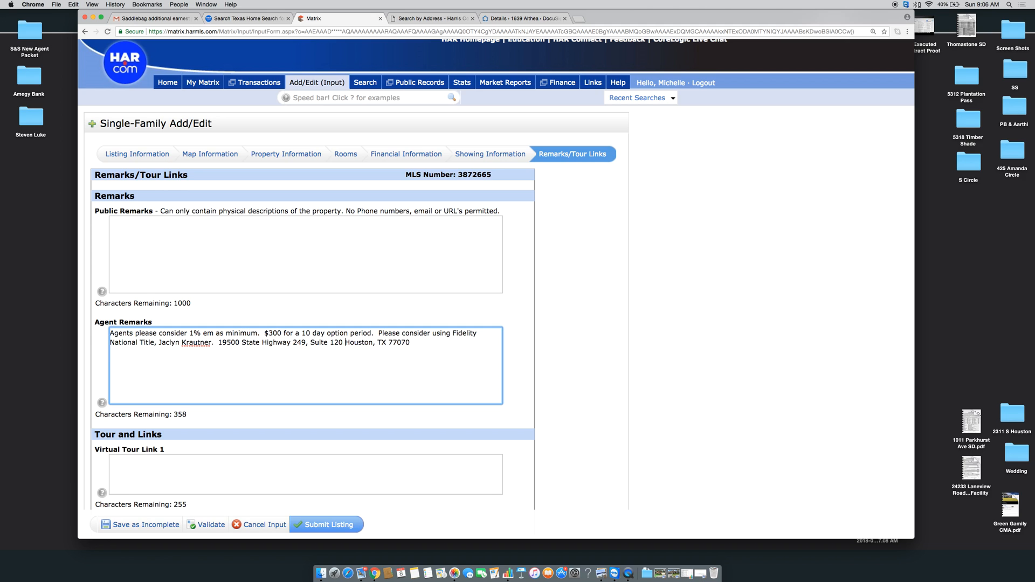
pyautogui.press('Return')
pyautogui.press('Return')
# Add an agent note that the very large bedroom off the master could easily be a 4th bedroom
pyautogui.write('** Agents there is a nice sized bedroom connected to th')
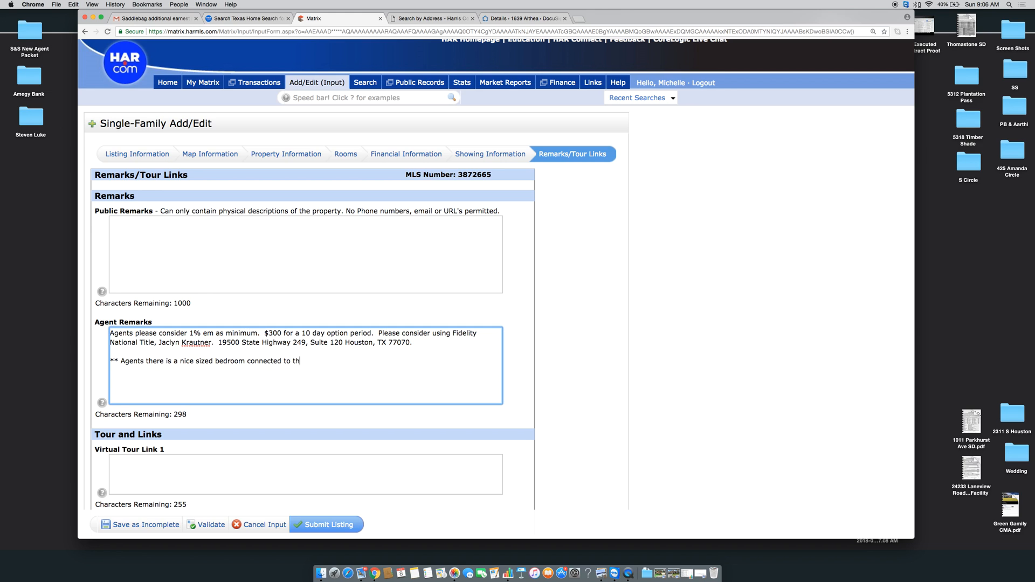
pyautogui.write("e master.  It's disclosed a")
pyautogui.write('s a')
pyautogui.press('BackSpace')
pyautogui.press('BackSpace')
pyautogui.press('BackSpace')
pyautogui.press('BackSpace')
pyautogui.press('BackSpace')
pyautogui.press('BackSpace')
pyautogui.press('BackSpace')
pyautogui.press('BackSpace')
pyautogui.press('BackSpace')
pyautogui.press('BackSpace')
pyautogui.press('BackSpace')
pyautogui.press('BackSpace')
pyautogui.write('advertised as the stud')
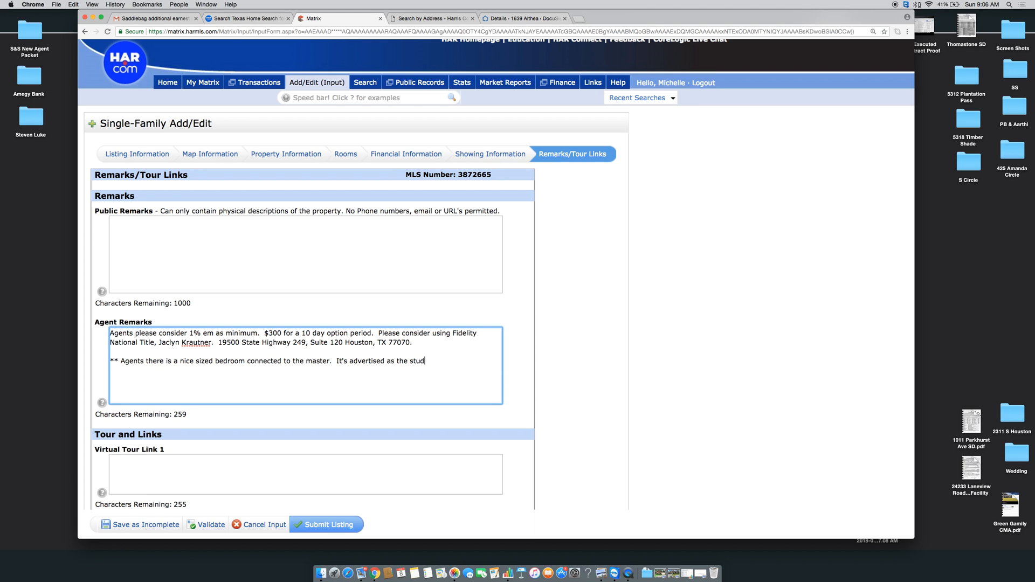
pyautogui.write('y.  It has a vert la')
pyautogui.press('BackSpace')
pyautogui.press('BackSpace')
pyautogui.press('BackSpace')
pyautogui.press('BackSpace')
pyautogui.write('y laee')
pyautogui.write('rge closet')
pyautogui.write(' can could easit')
pyautogui.press('BackSpace')
pyautogui.write('ly be ')
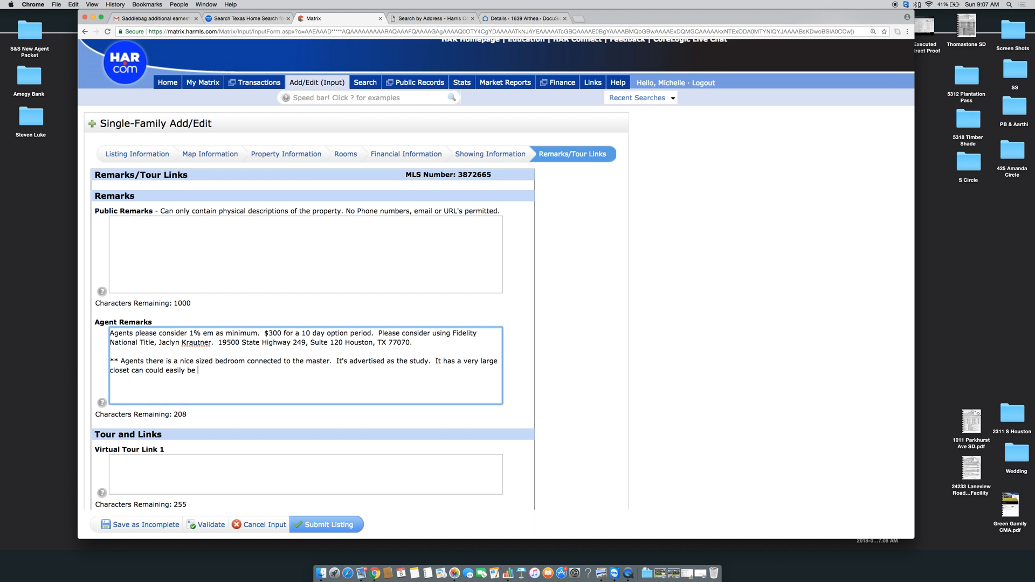
pyautogui.write('a 4th bedroom**')
# Save the listing as Incomplete to reach the Input Succeeded page
pyautogui.scroll(-2, 496, 273)
pyautogui.click(264, 203)
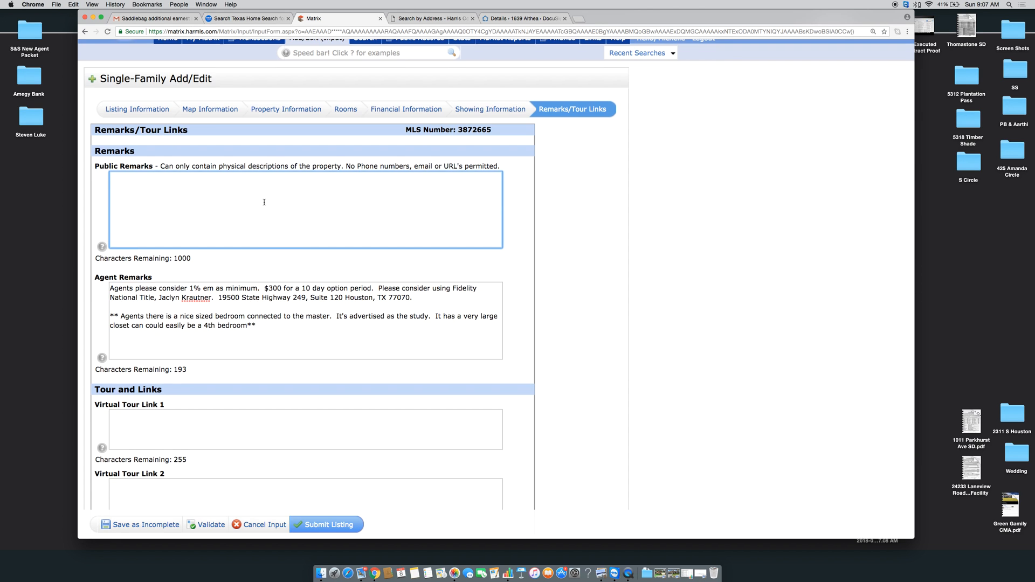
pyautogui.scroll(-1, 264, 202)
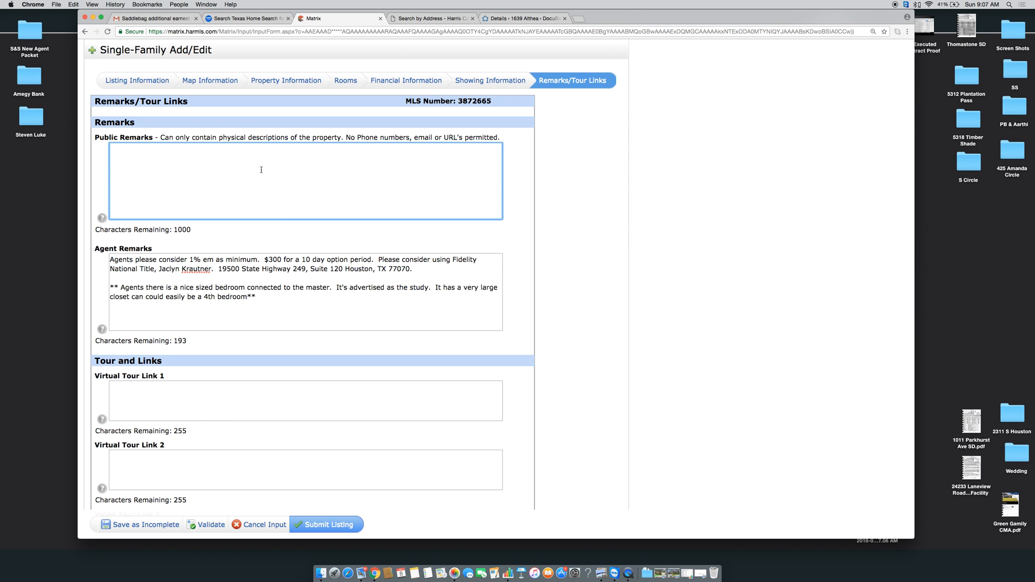
pyautogui.scroll(-1, 261, 170)
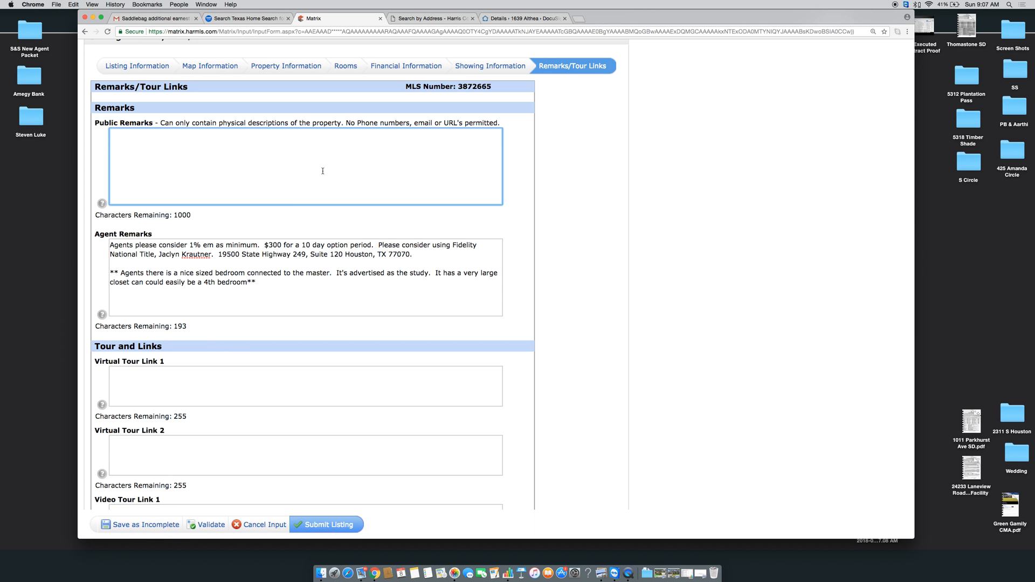
pyautogui.click(154, 526)
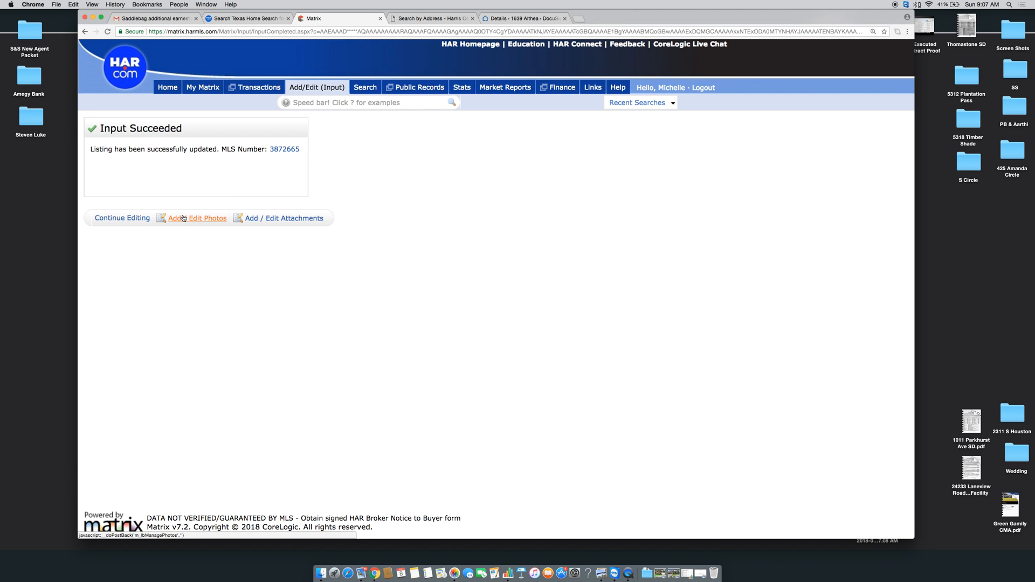
# From Add / Edit Photos, browse Downloads and open the Resize (2) folder
pyautogui.click(184, 219)
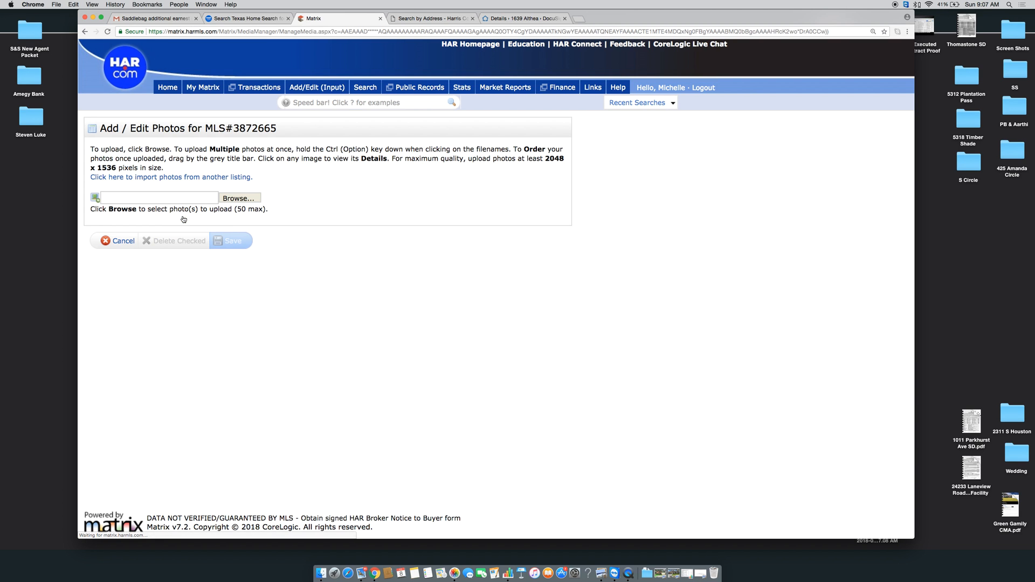
pyautogui.click(240, 199)
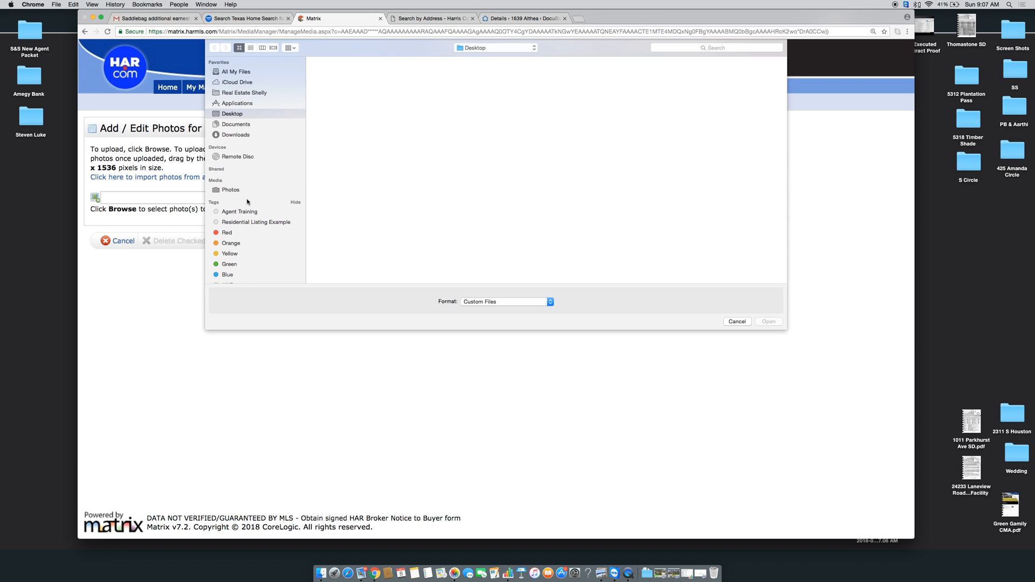
pyautogui.click(235, 135)
pyautogui.scroll(-5, 434, 216)
pyautogui.click(770, 224)
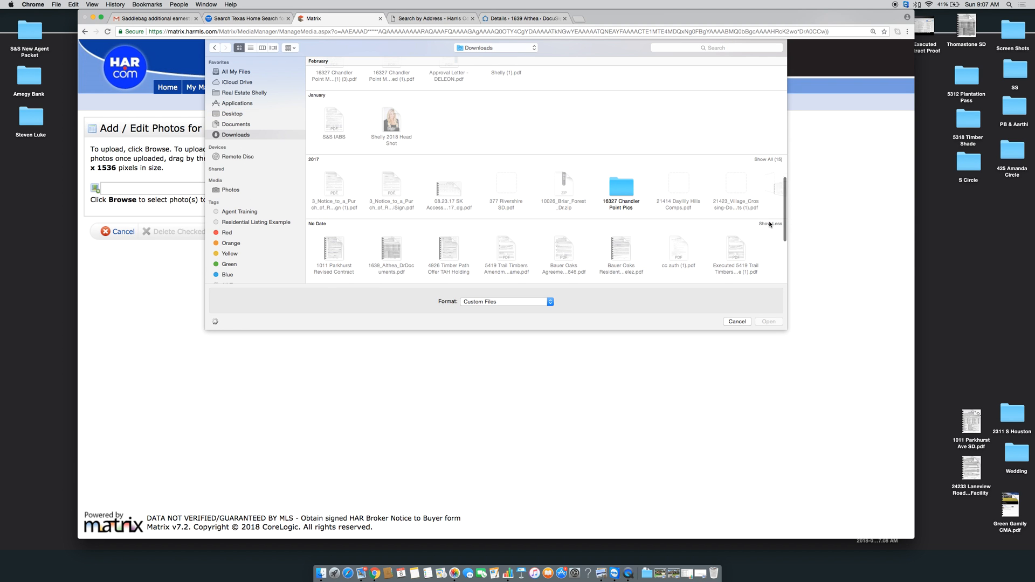
pyautogui.scroll(10, 601, 165)
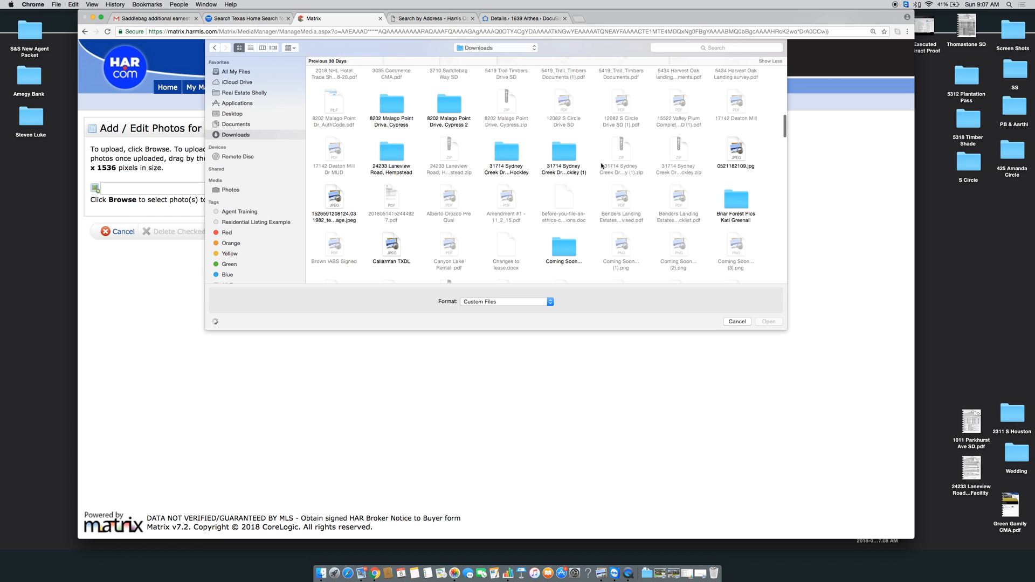
pyautogui.scroll(-10, 603, 165)
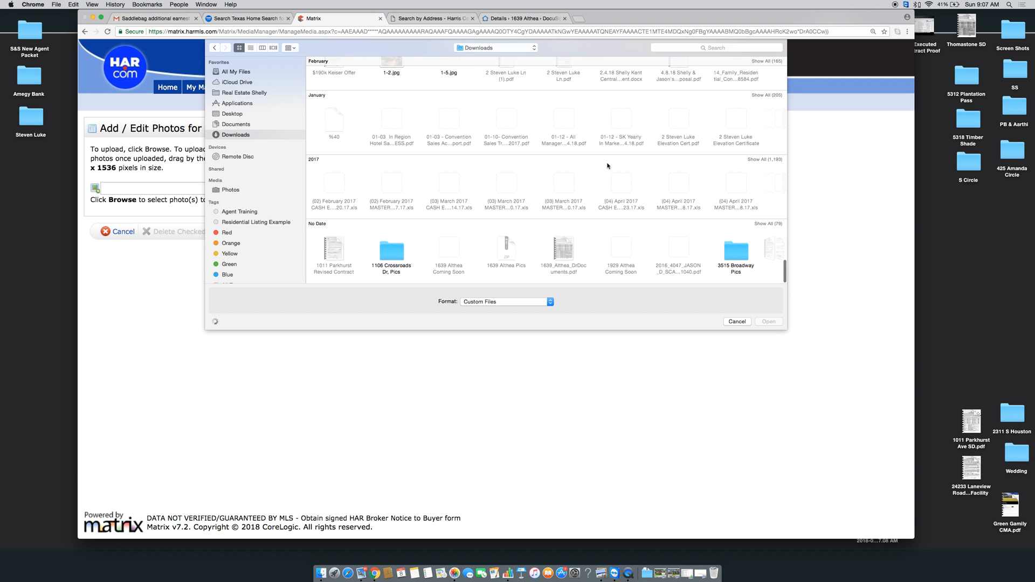
pyautogui.click(767, 224)
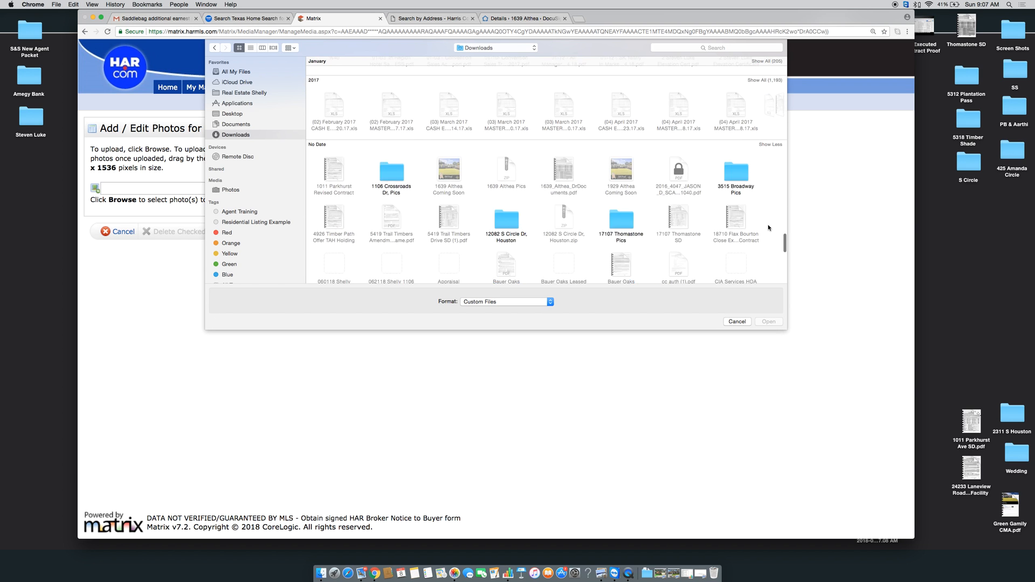
pyautogui.scroll(5, 641, 197)
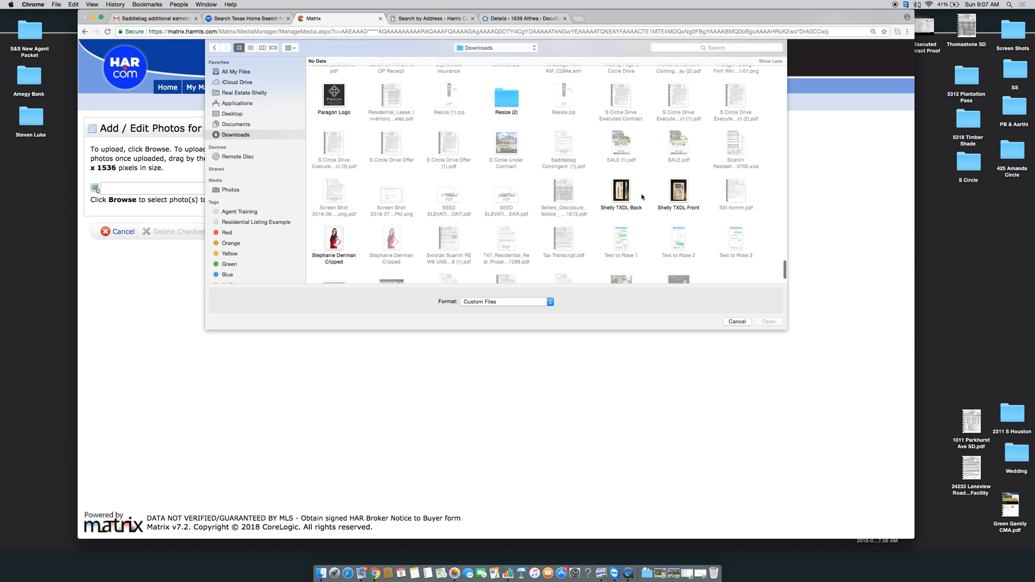
pyautogui.scroll(5, 642, 197)
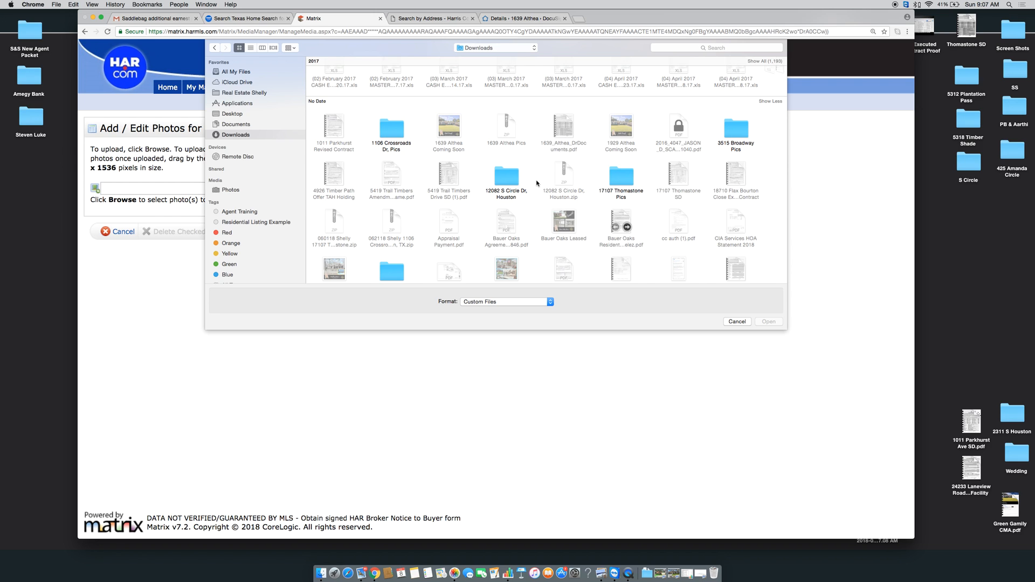
pyautogui.scroll(-6, 539, 177)
pyautogui.doubleClick(505, 163)
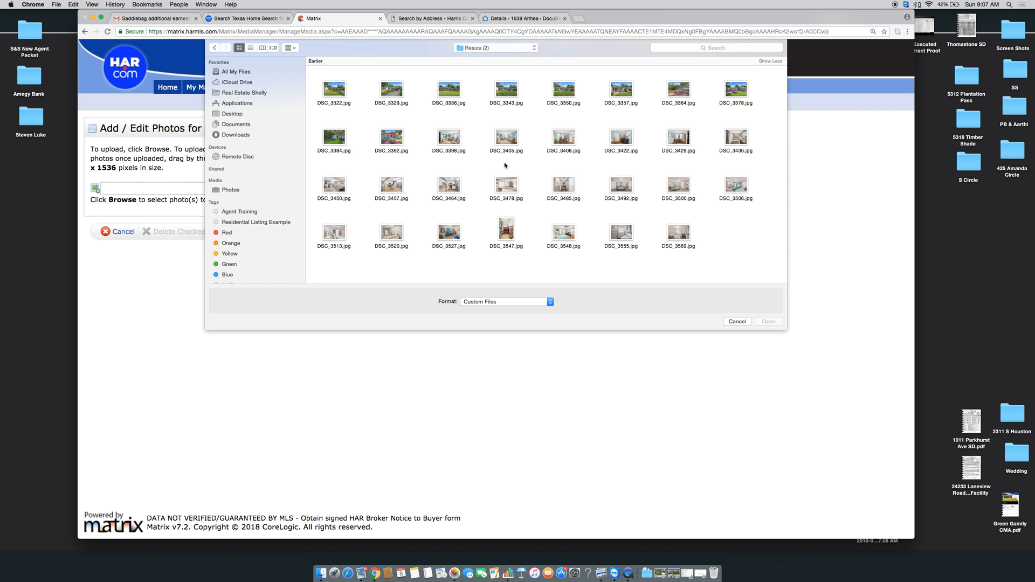
pyautogui.click(214, 47)
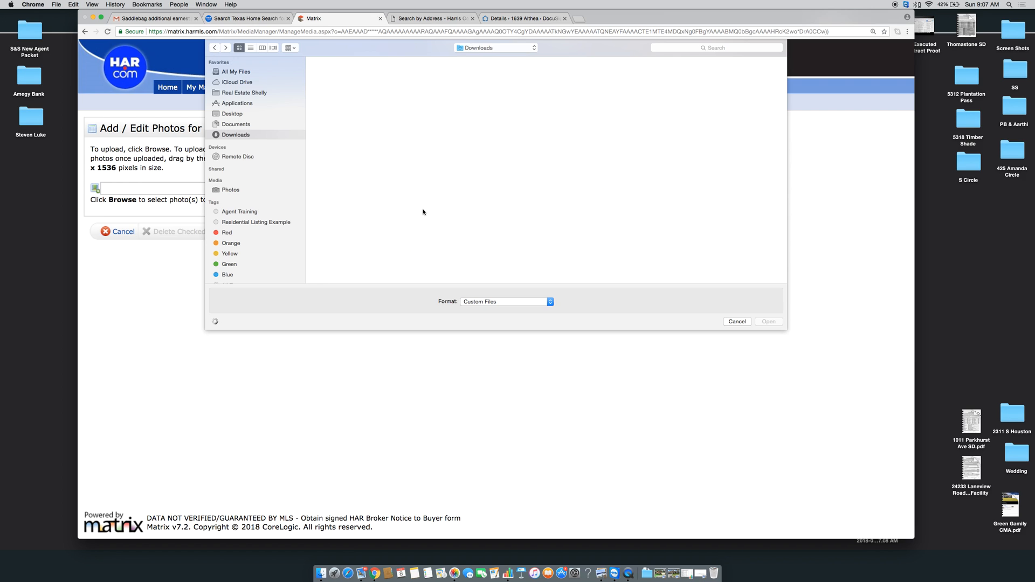
pyautogui.click(740, 47)
pyautogui.press('Return')
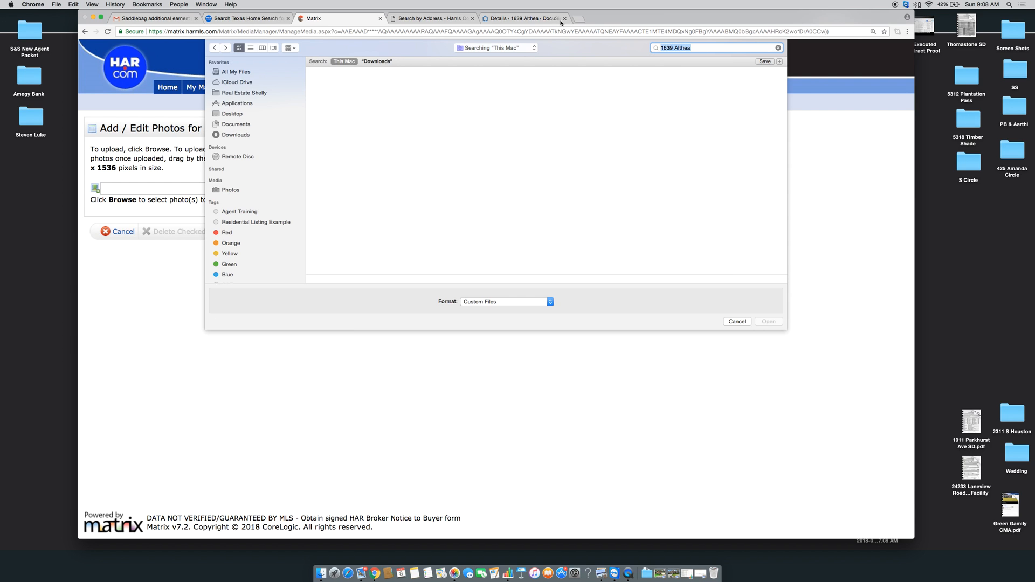
pyautogui.click(251, 133)
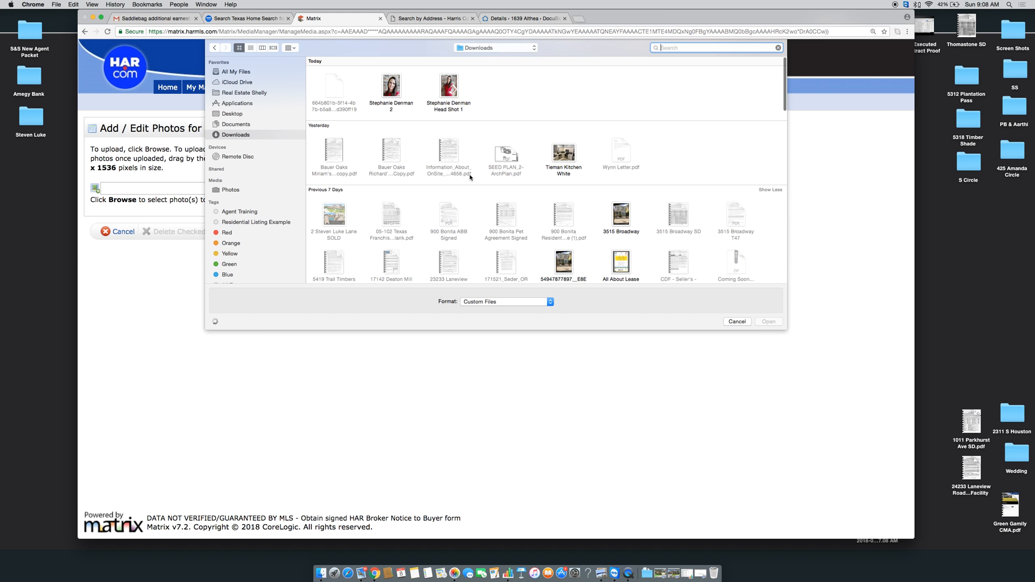
pyautogui.scroll(-15, 470, 177)
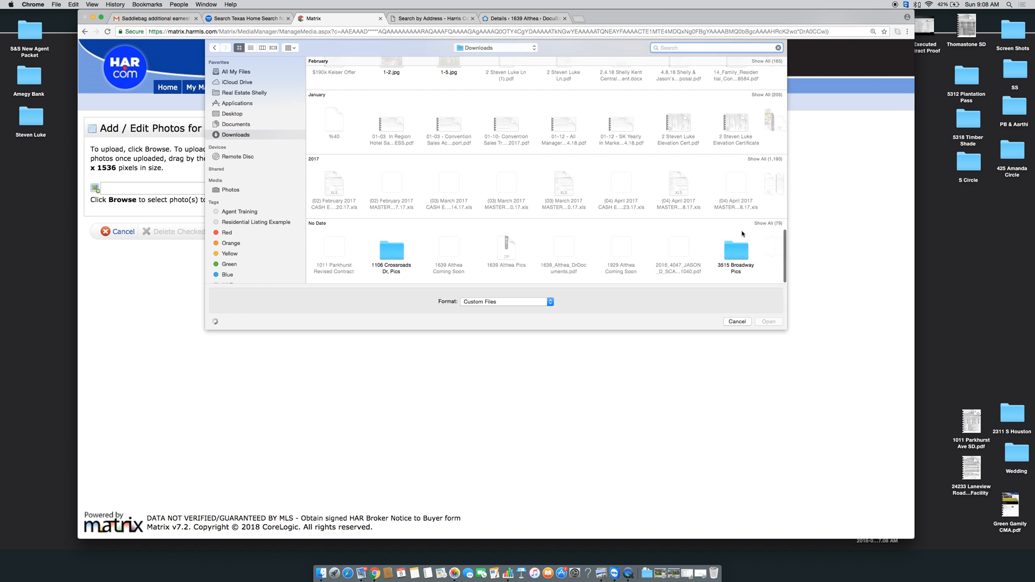
pyautogui.click(771, 224)
pyautogui.scroll(-5, 771, 227)
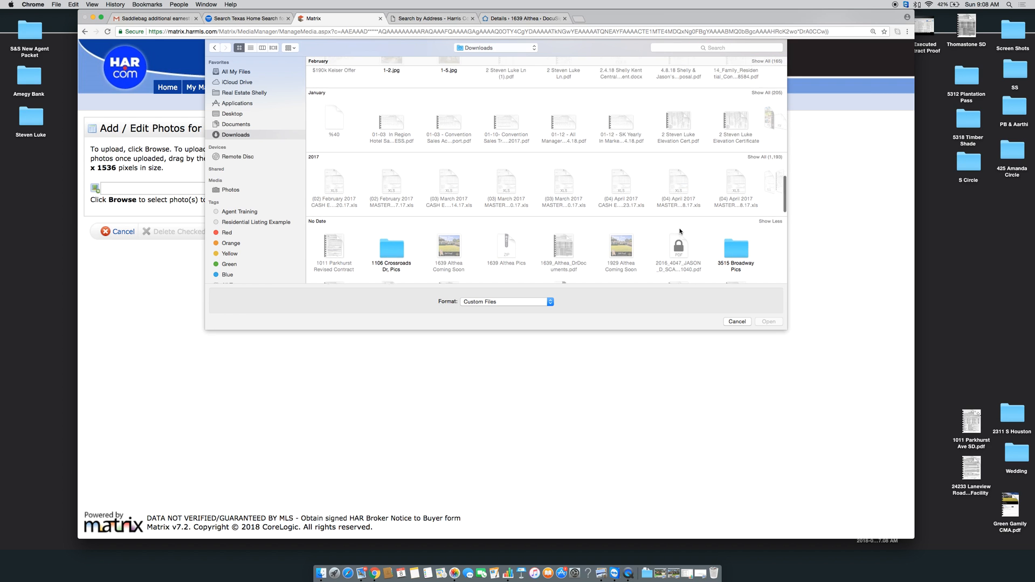
pyautogui.scroll(-5, 680, 231)
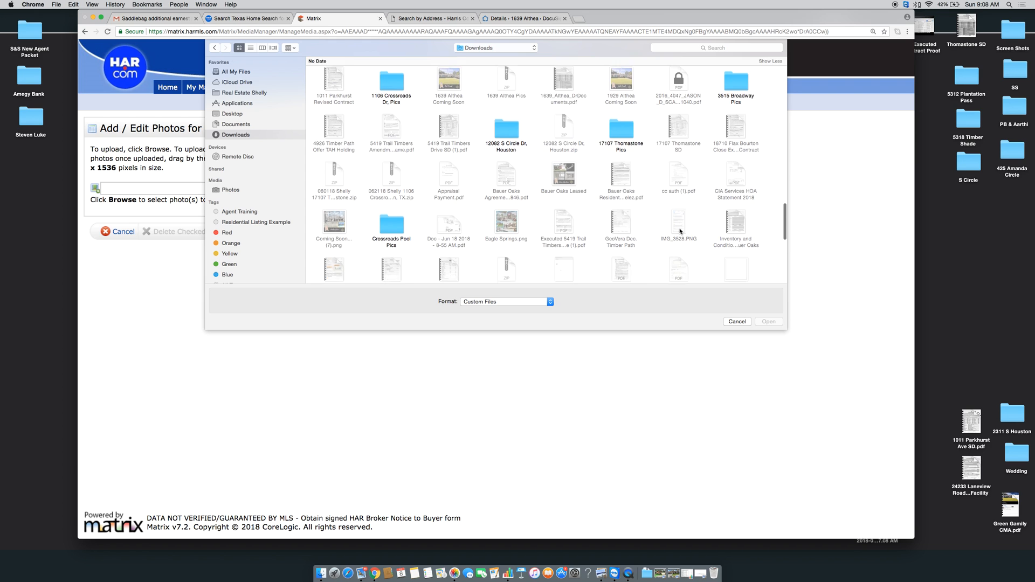
pyautogui.scroll(-5, 680, 232)
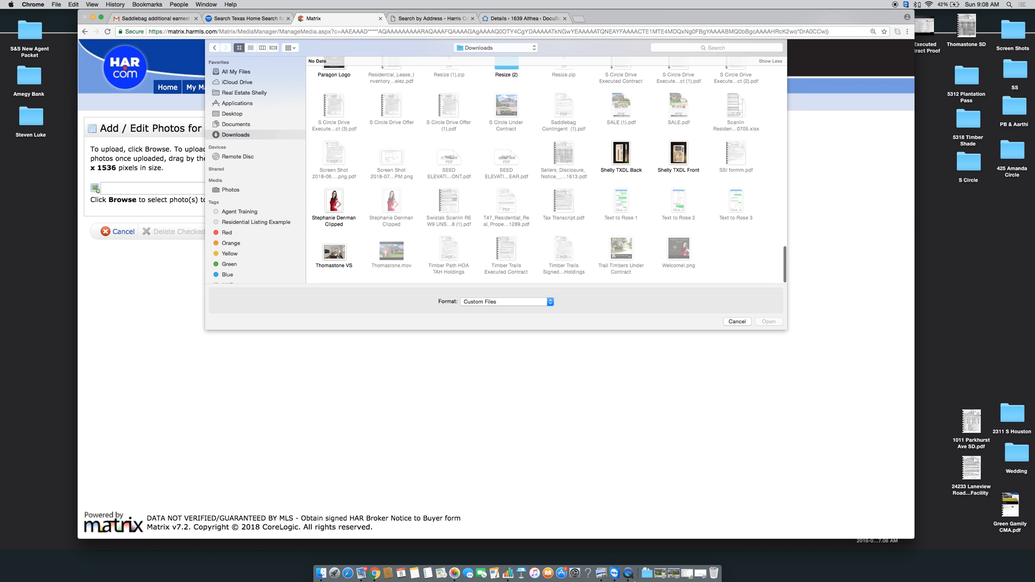
pyautogui.click(647, 574)
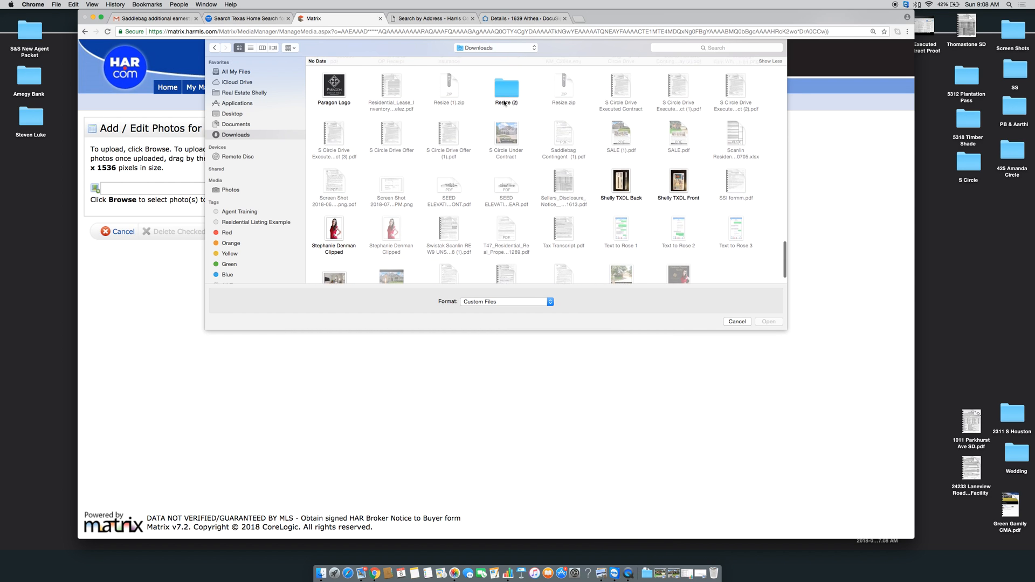
# Select all 31 DSC photos in Resize (2), starting at DSC_3322.jpg, and confirm them for upload
pyautogui.doubleClick(505, 103)
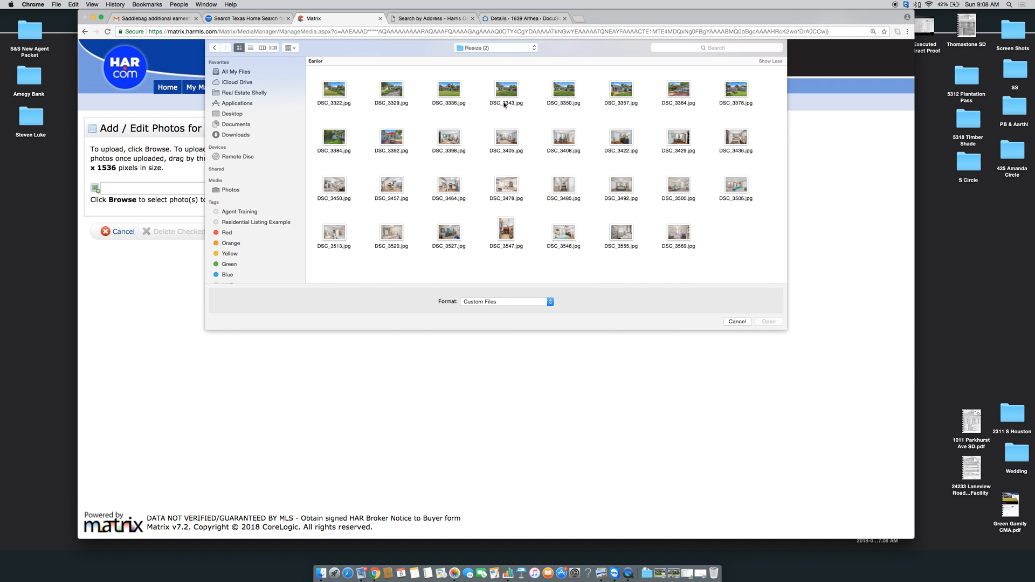
pyautogui.click(331, 94)
pyautogui.hotkey('shift', 'Right')
pyautogui.hotkey('shift', 'Right')
pyautogui.hotkey('shift', 'Right')
pyautogui.hotkey('shift', 'Right')
pyautogui.hotkey('shift', 'Right')
pyautogui.hotkey('shift', 'Right')
pyautogui.hotkey('shift', 'Right')
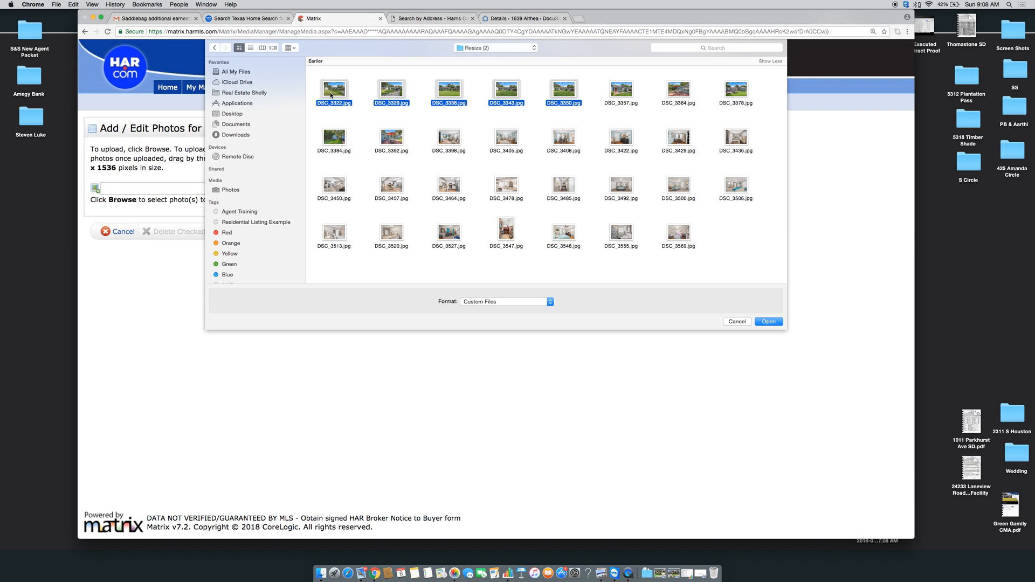
pyautogui.hotkey('shift', 'Right')
pyautogui.hotkey('shift', 'Right')
pyautogui.hotkey('shift', 'Right')
pyautogui.hotkey('shift', 'Right')
pyautogui.hotkey('shift', 'Right')
pyautogui.hotkey('shift', 'Right')
pyautogui.hotkey('shift', 'Right')
pyautogui.hotkey('shift', 'Right')
pyautogui.hotkey('shift', 'Right')
pyautogui.hotkey('shift', 'Right')
pyautogui.hotkey('shift', 'Right')
pyautogui.hotkey('shift', 'Right')
pyautogui.hotkey('shift', 'Right')
pyautogui.hotkey('shift', 'Right')
pyautogui.hotkey('shift', 'Right')
pyautogui.hotkey('shift', 'Right')
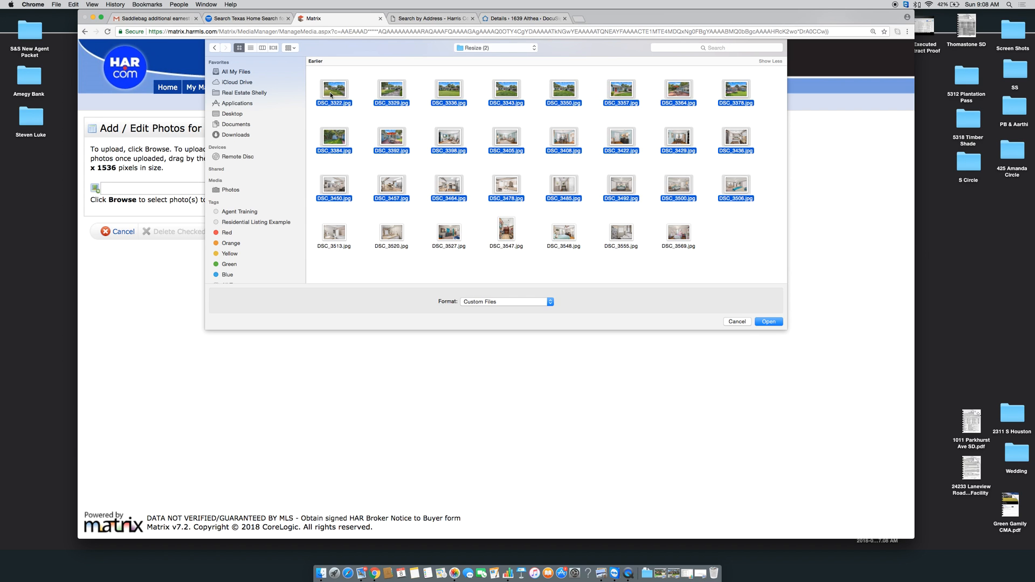
pyautogui.hotkey('shift', 'Right')
pyautogui.hotkey('shift', 'Right')
pyautogui.hotkey('shift', 'Right')
pyautogui.hotkey('shift', 'Right')
pyautogui.hotkey('shift', 'Right')
pyautogui.hotkey('shift', 'Right')
pyautogui.hotkey('shift', 'Right')
pyautogui.press('Return')
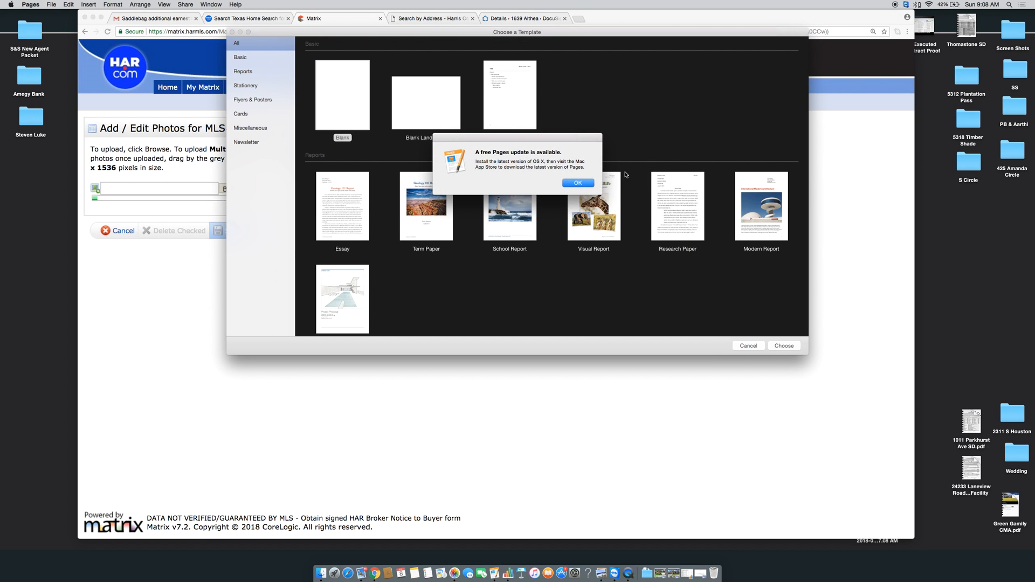
# Dismiss the Pages update notice and create a new Blank document
pyautogui.click(585, 183)
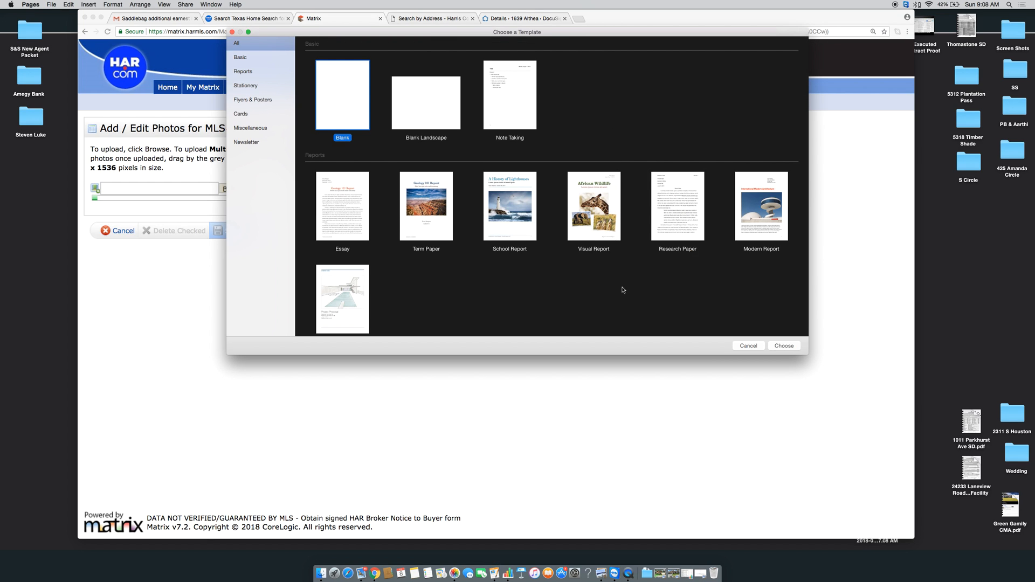
pyautogui.click(786, 346)
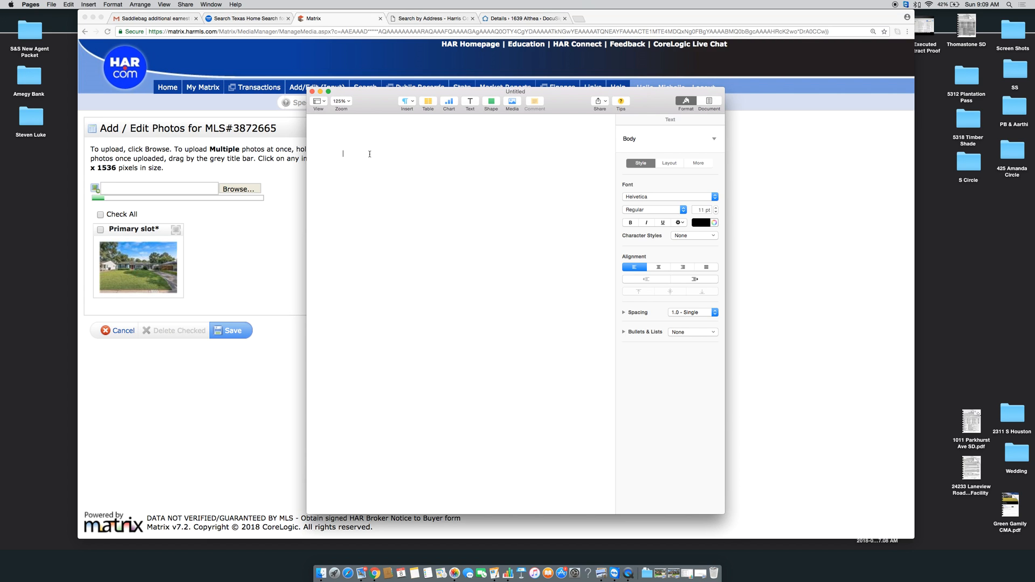
# Type the opening 'Welcome home! This property features...' line
pyautogui.write('Welxome')
pyautogui.press('BackSpace')
pyautogui.press('BackSpace')
pyautogui.press('BackSpace')
pyautogui.press('BackSpace')
pyautogui.press('BackSpace')
pyautogui.write('come home!  This property features')
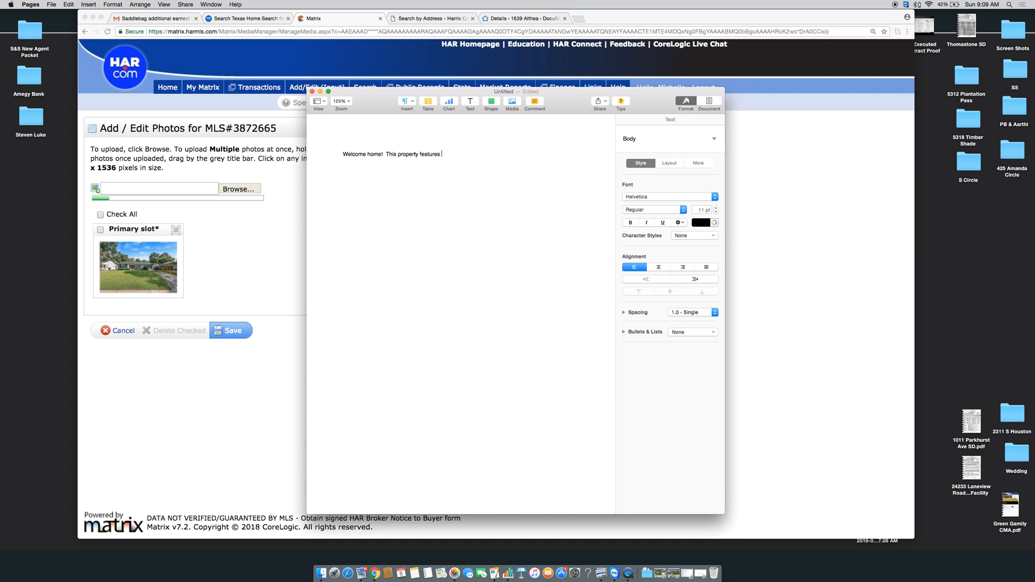
pyautogui.write('well appointed')
pyautogui.press('BackSpace')
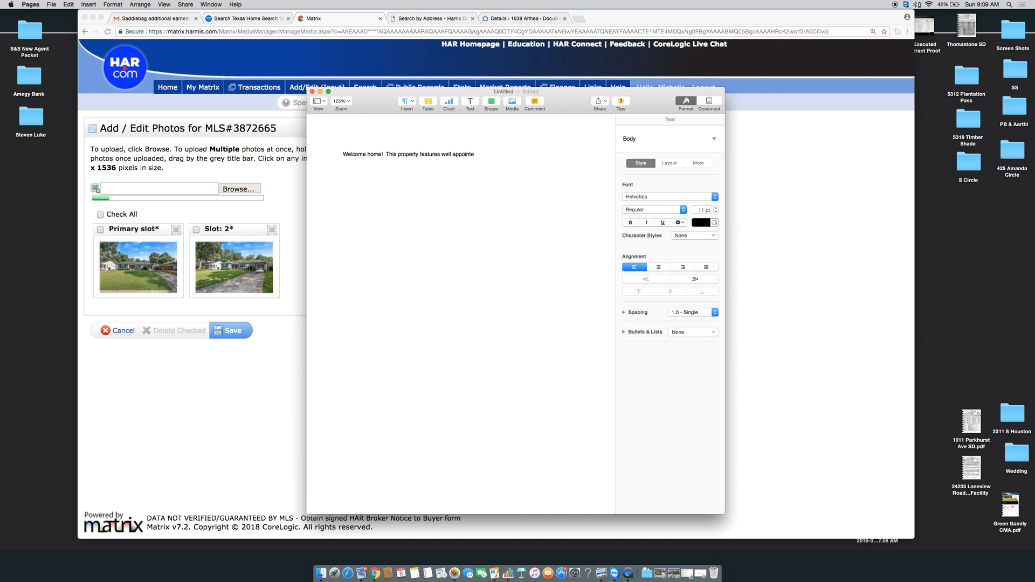
pyautogui.write('bedr')
pyautogui.press('BackSpace')
pyautogui.press('BackSpace')
pyautogui.press('BackSpace')
pyautogui.press('BackSpace')
pyautogui.press('BackSpace')
pyautogui.press('BackSpace')
pyautogui.press('BackSpace')
pyautogui.press('BackSpace')
pyautogui.press('BackSpace')
pyautogui.press('BackSpace')
pyautogui.press('BackSpace')
pyautogui.press('BackSpace')
pyautogui.press('BackSpace')
pyautogui.press('BackSpace')
pyautogui.press('BackSpace')
pyautogui.press('BackSpace')
pyautogui.press('BackSpace')
pyautogui.press('BackSpace')
pyautogui.press('BackSpace')
# Describe oversized bedrooms with ample storage and the light, bright living space with hardwood floors
pyautogui.write('oversized befroom')
pyautogui.press('BackSpace')
pyautogui.press('BackSpace')
pyautogui.press('BackSpace')
pyautogui.press('BackSpace')
pyautogui.write('rooms with ample storage all throughout the home!')
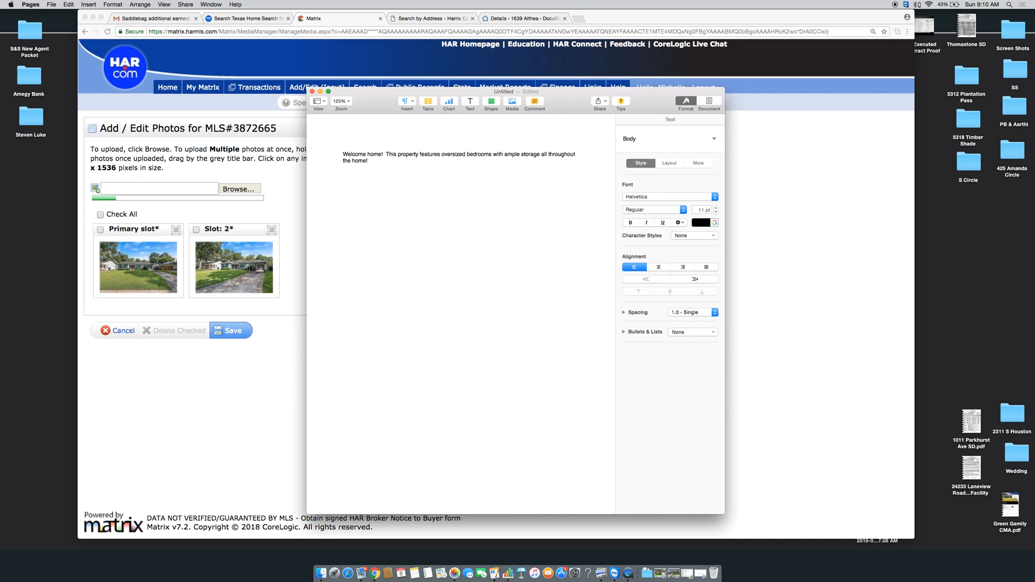
pyautogui.write('you enter you')
pyautogui.write('r light and bright')
pyautogui.write(' new home')
pyautogui.write(' you will st')
pyautogui.write('ep into yo')
pyautogui.write('ur living space.  Th')
pyautogui.write('is space features')
pyautogui.write(' hard wood floor')
pyautogui.write('s with large wi')
pyautogui.write('ndows for plent')
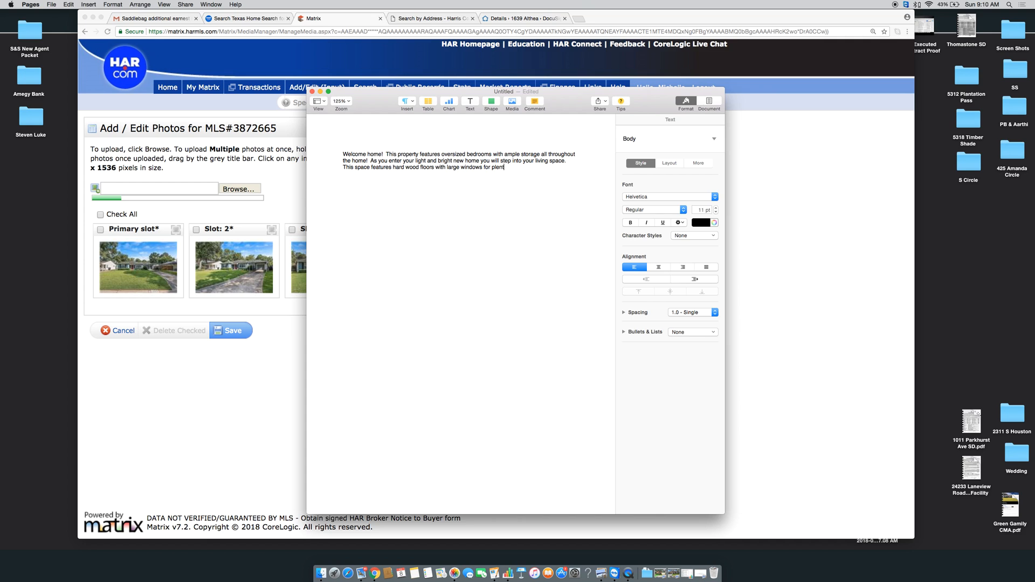
pyautogui.write('y of natural light')
pyautogui.write('.  From your')
pyautogui.write(' living space you also ha')
pyautogui.write('ve views of')
pyautogui.write(' your dining room')
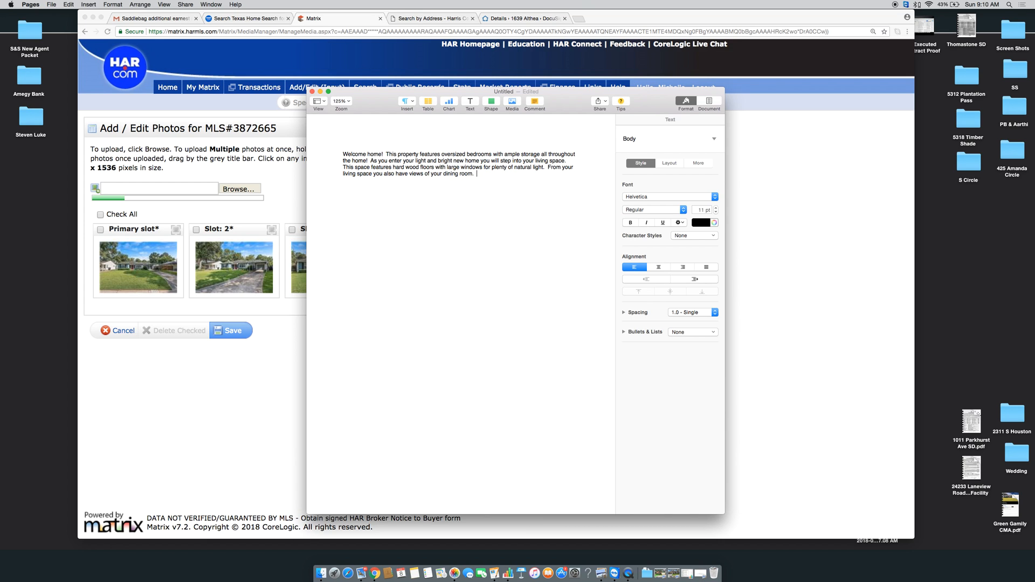
pyautogui.write('.  Your hard wood floors continue through that space ean')
# Describe the renovated kitchen's crisp white cabinetry, ample cabinet and counter space, and granite counters
pyautogui.press('BackSpace')
pyautogui.press('BackSpace')
pyautogui.press('BackSpace')
pyautogui.write('and Iead you into your kitche')
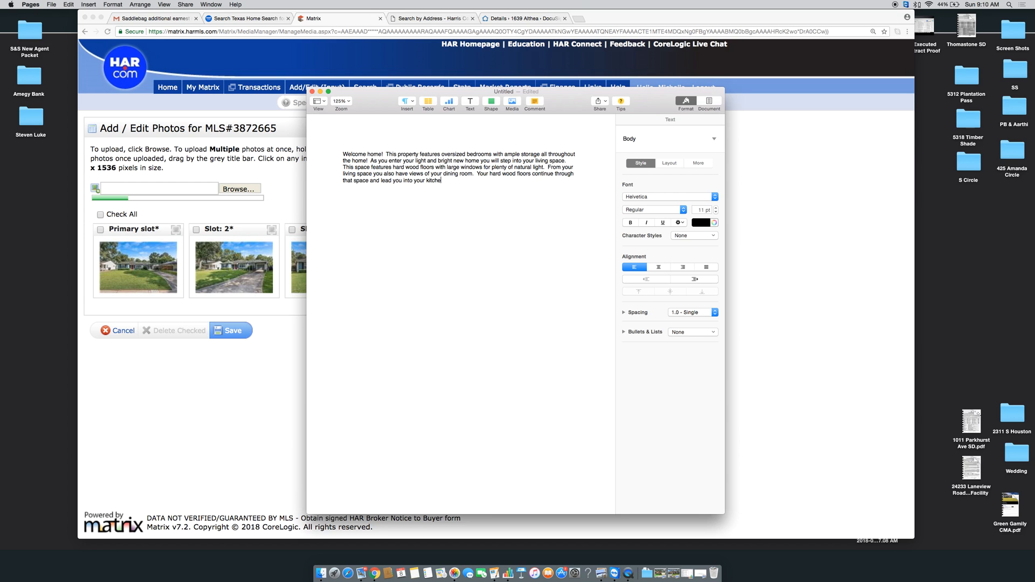
pyautogui.write('novated kitchen.  Crisp white cabinetry')
pyautogui.write('p this space appear e')
pyautogui.press('BackSpace')
pyautogui.press('BackSpace')
pyautogui.press('BackSpace')
pyautogui.press('BackSpace')
pyautogui.press('BackSpace')
pyautogui.press('BackSpace')
pyautogui.press('BackSpace')
pyautogui.press('BackSpace')
pyautogui.press('BackSpace')
pyautogui.press('BackSpace')
pyautogui.press('BackSpace')
pyautogui.press('BackSpace')
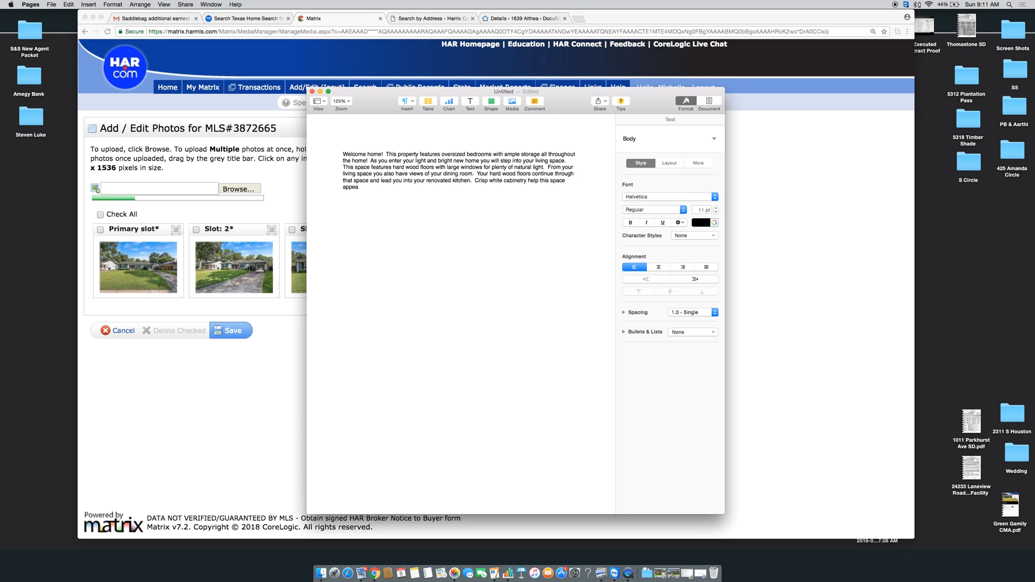
pyautogui.press('BackSpace')
pyautogui.press('BackSpace')
pyautogui.press('BackSpace')
pyautogui.press('BackSpace')
pyautogui.press('BackSpace')
pyautogui.press('BackSpace')
pyautogui.press('BackSpace')
pyautogui.press('BackSpace')
pyautogui.press('BackSpace')
pyautogui.press('BackSpace')
pyautogui.press('BackSpace')
pyautogui.press('BackSpace')
pyautogui.write('give this kitchen ')
pyautogui.write("it's re")
pyautogui.write('fined look')
pyautogui.write('.  W')
pyautogui.press('BackSpace')
pyautogui.write('Enjoy ampl')
pyautogui.write('abinet space')
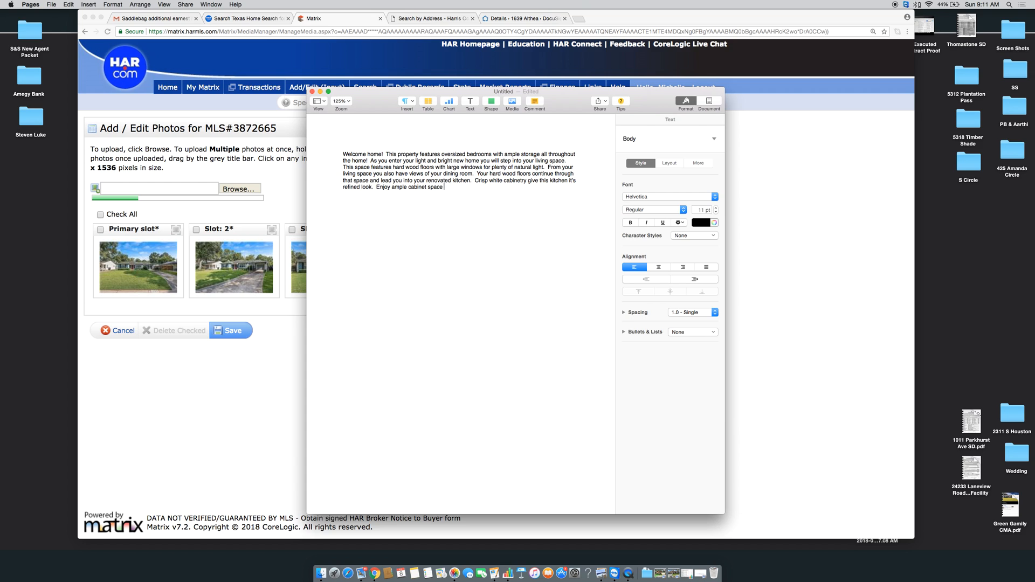
pyautogui.write(' and plenty of counter space with your beautiful granite counters. ')
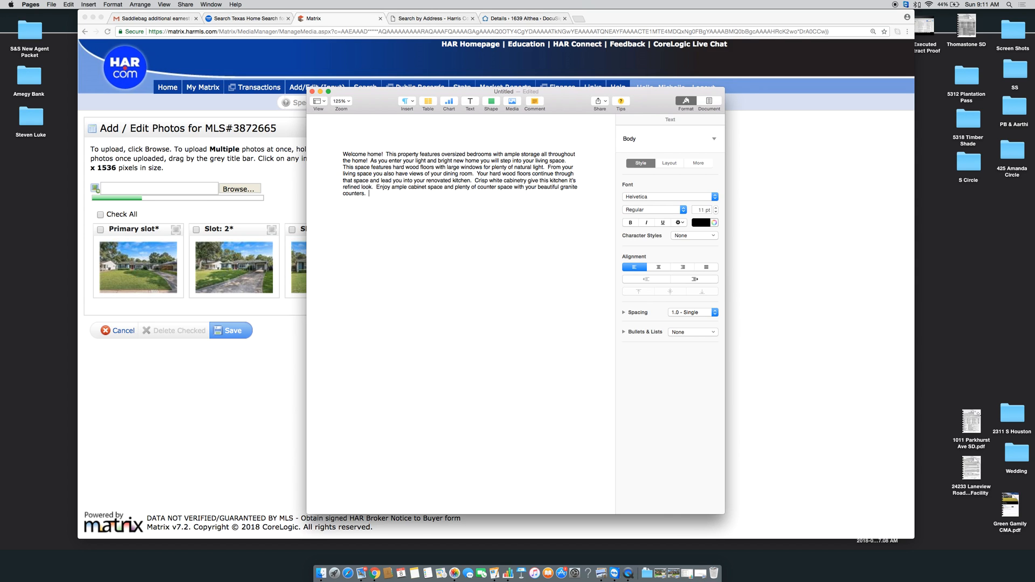
pyautogui.write(' From your kitchen you have an additional break')
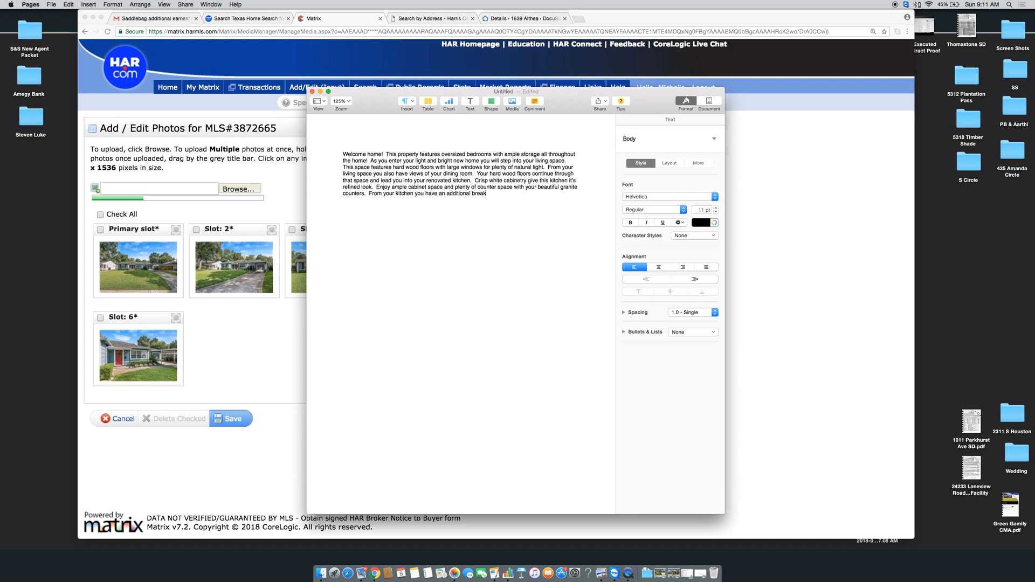
pyautogui.write('fast oon.')
# Add the breakfast nook with bench window over the yard and the LARGE master suite wing
pyautogui.press('BackSpace')
pyautogui.press('BackSpace')
pyautogui.press('BackSpace')
pyautogui.press('BackSpace')
pyautogui.press('BackSpace')
pyautogui.press('BackSpace')
pyautogui.write('nook')
pyautogui.write('.  Enjoy your morn')
pyautogui.write('ing c')
pyautogui.write('offee from you')
pyautogui.write('r bench wind')
pyautogui.write('ows')
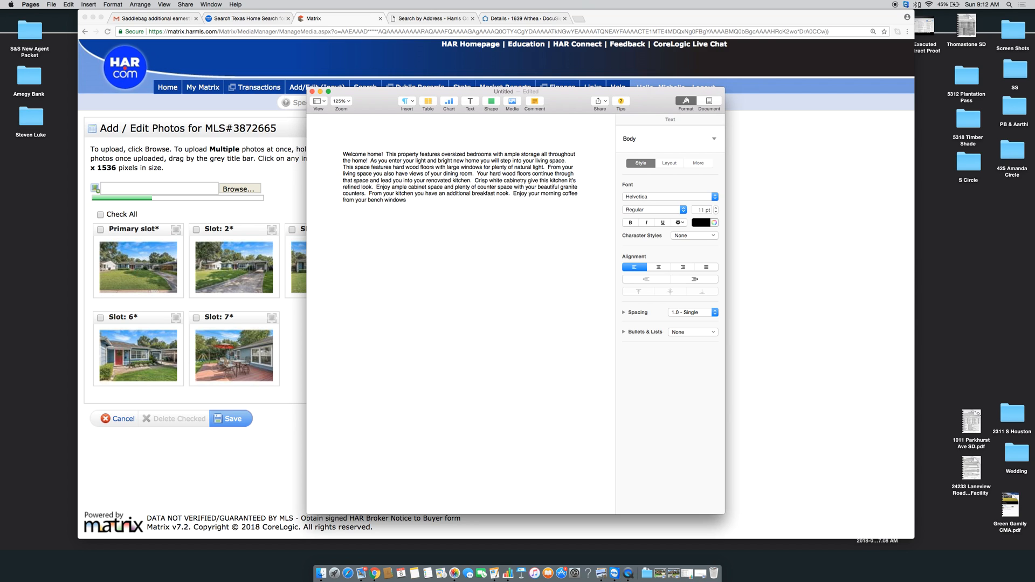
pyautogui.write('over looking your yard.  Continue into your LARGE')
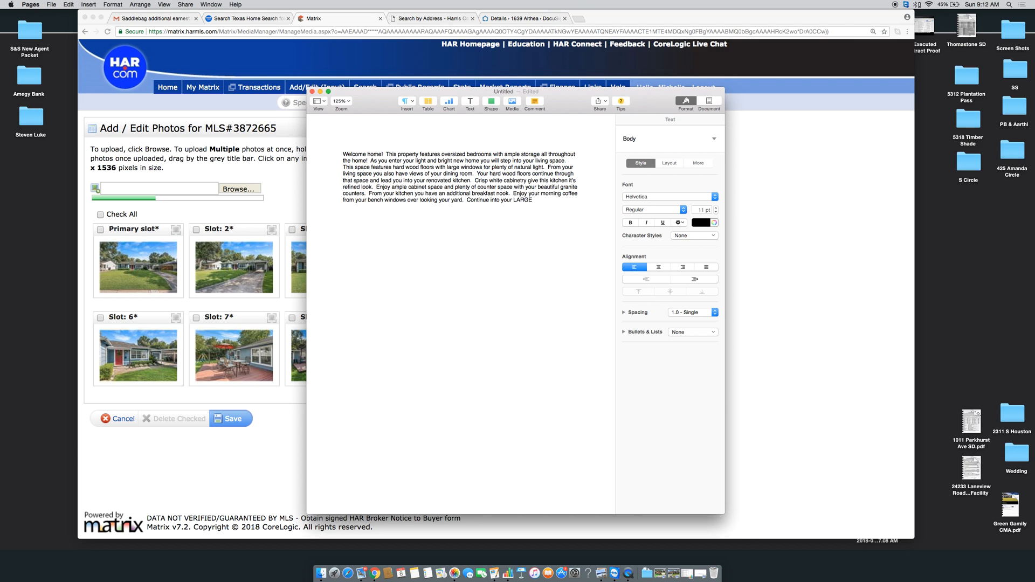
pyautogui.write(' master suite.  This space')
pyautogui.press('BackSpace')
pyautogui.press('BackSpace')
pyautogui.press('BackSpace')
pyautogui.press('BackSpace')
pyautogui.press('BackSpace')
pyautogui.press('BackSpace')
pyautogui.press('BackSpace')
pyautogui.write('expansive wing of the houme is ready for you')
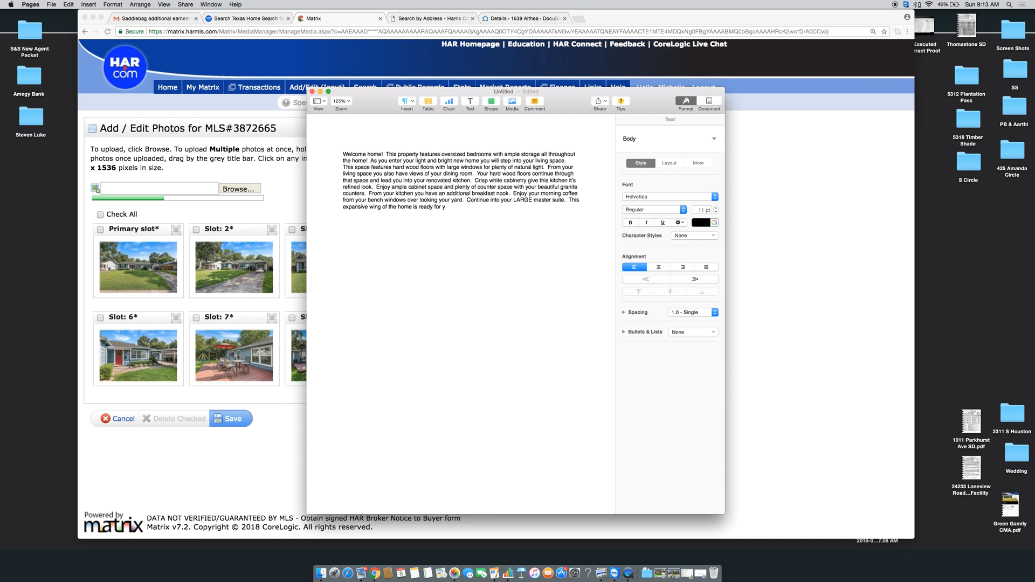
# Note that the master wing features many additional storage options
pyautogui.press('BackSpace')
pyautogui.press('BackSpace')
pyautogui.press('BackSpace')
pyautogui.press('BackSpace')
pyautogui.press('BackSpace')
pyautogui.press('BackSpace')
pyautogui.press('BackSpace')
pyautogui.write('feature')
pyautogui.write('s amp')
pyautogui.press('BackSpace')
pyautogui.press('BackSpace')
pyautogui.write('many additional sot')
pyautogui.write('rage options.')
# Describe the renovated master bath, walk-in closet, and flex space usable as a FOURTH bedroom or study
pyautogui.write('Not only do you ha')
pyautogui.press('BackSpace')
pyautogui.write('have a renovated m')
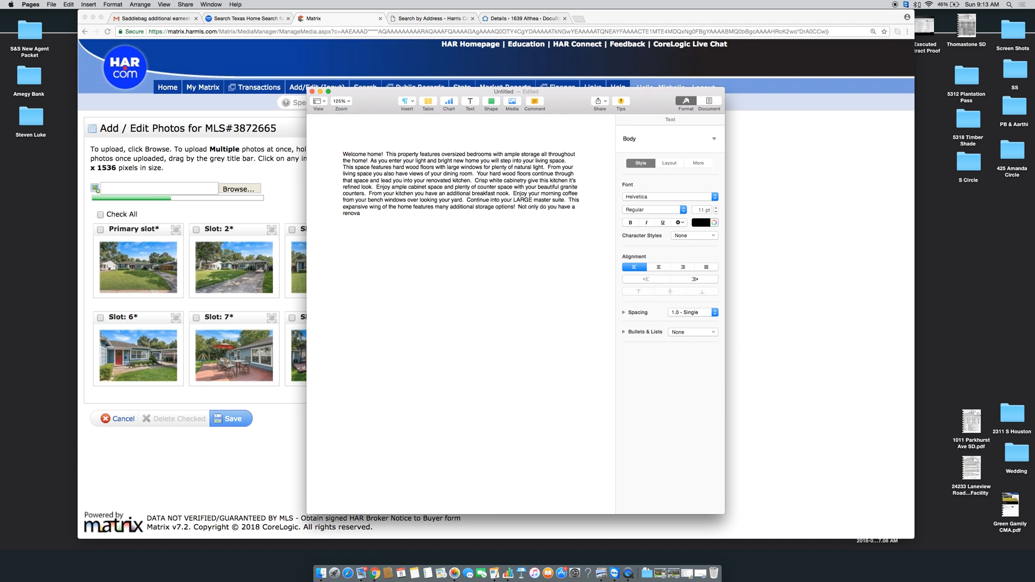
pyautogui.write('aster bath with w')
pyautogui.write('alk in closet, bu')
pyautogui.write('t threes a')
pyautogui.write('ere is a flex sp')
pyautogui.write('ace off the master sh')
pyautogui.write('ite which')
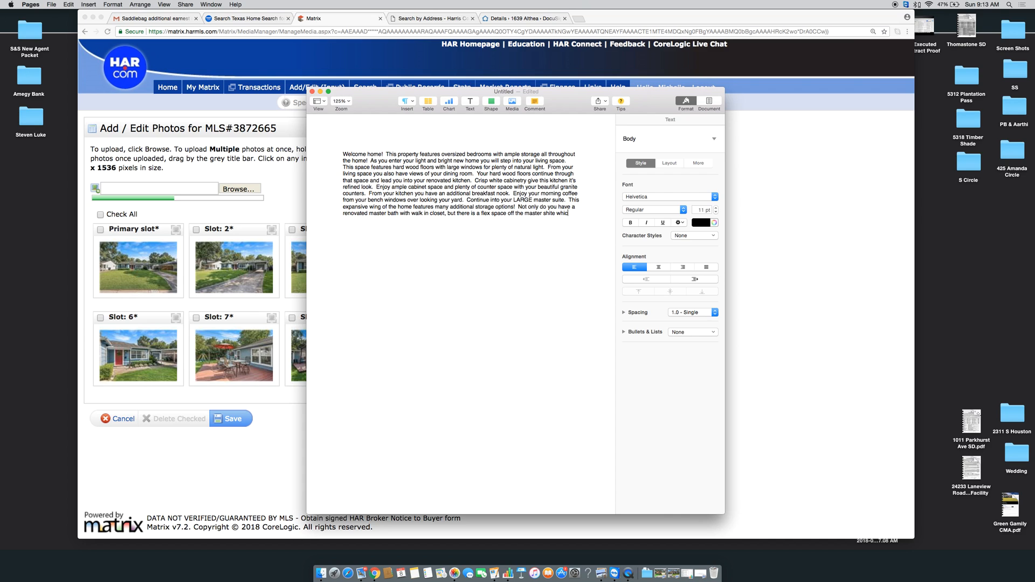
pyautogui.press('BackSpace')
pyautogui.press('BackSpace')
pyautogui.press('BackSpace')
pyautogui.press('BackSpace')
pyautogui.press('BackSpace')
pyautogui.press('BackSpace')
pyautogui.press('BackSpace')
pyautogui.press('BackSpace')
pyautogui.press('BackSpace')
pyautogui.write('uite whi')
pyautogui.write('ch can be us')
pyautogui.write('ed as ')
pyautogui.write('a childs room')
pyautogui.press('BackSpace')
pyautogui.press('BackSpace')
pyautogui.press('BackSpace')
pyautogui.press('BackSpace')
pyautogui.press('BackSpace')
pyautogui.press('BackSpace')
pyautogui.press('BackSpace')
pyautogui.press('BackSpace')
pyautogui.press('BackSpace')
pyautogui.press('BackSpace')
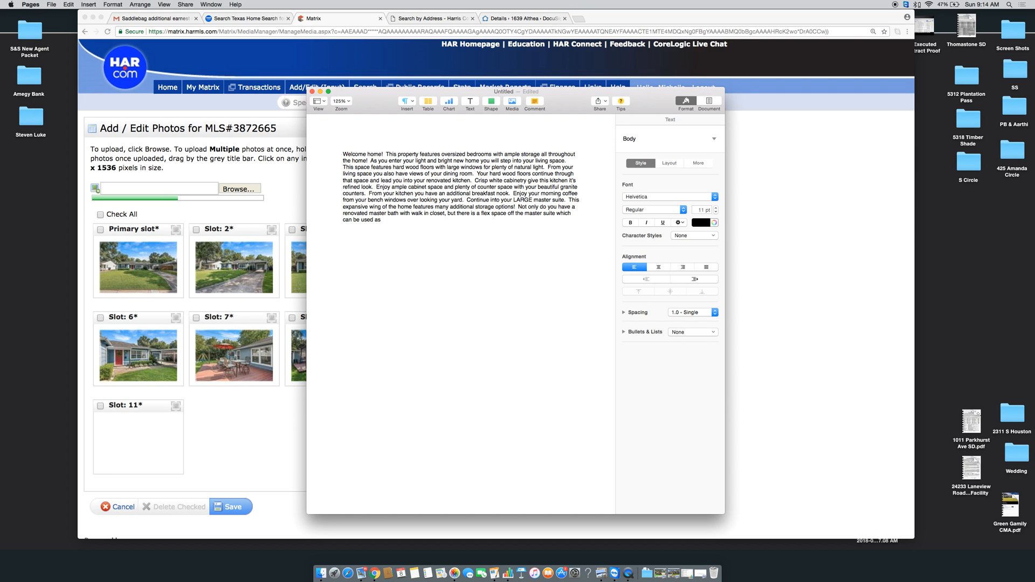
pyautogui.write('FOURTH bedroom, or study.  Enjoy the additional walk in closet off that space.')
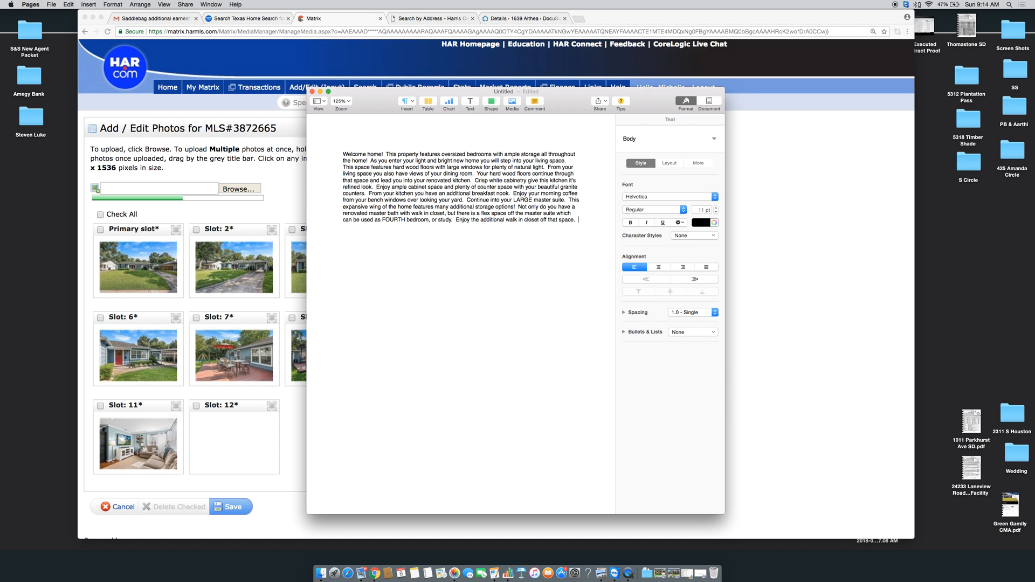
# Add that the opposite wing has two additional bedrooms and a bath, then begin the outdoor sentence
pyautogui.write('The opposite wing on')
pyautogui.press('BackSpace')
pyautogui.write('f the home dea')
pyautogui.write('eatures ')
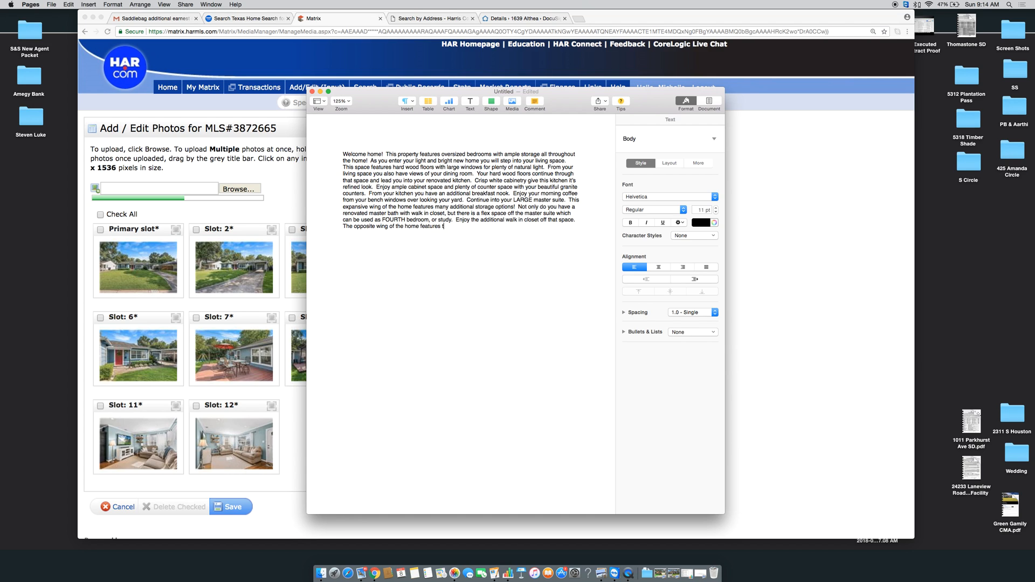
pyautogui.write('two additiona')
pyautogui.write('l well')
pyautogui.write('bedroom')
pyautogui.write('s and bath')
pyautogui.write('.  As y')
pyautogui.write('ou step outside enjoy yo')
pyautogui.write('ur')
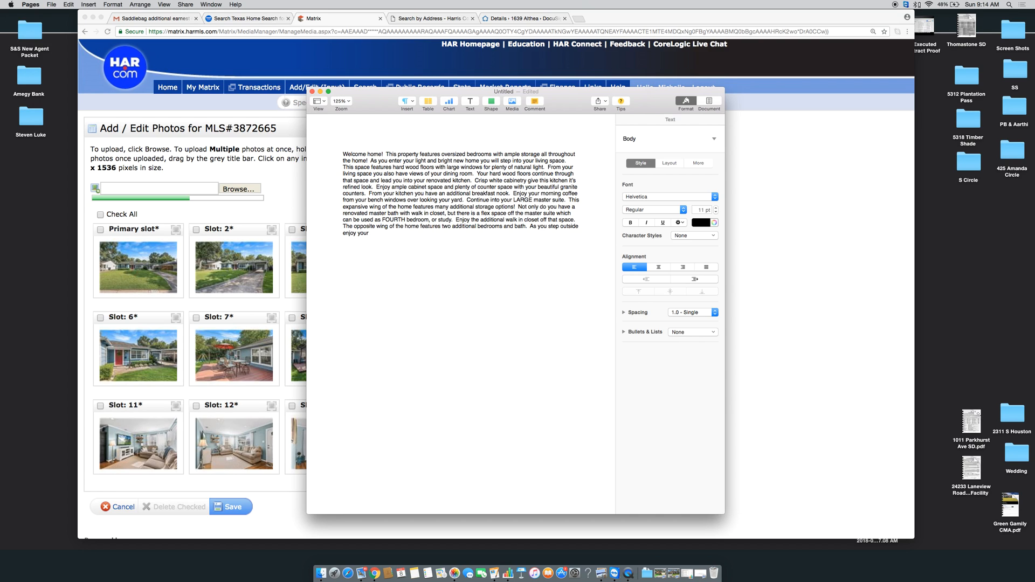
# Finish with the large patio, green space, tall-fence privacy, and 'make this home FOUR bedrooms!'
pyautogui.press('BackSpace')
pyautogui.press('BackSpace')
pyautogui.press('BackSpace')
pyautogui.write('the large pag')
pyautogui.write('io')
pyautogui.press('BackSpace')
pyautogui.press('BackSpace')
pyautogui.press('BackSpace')
pyautogui.write('tio and green space.  This property has great')
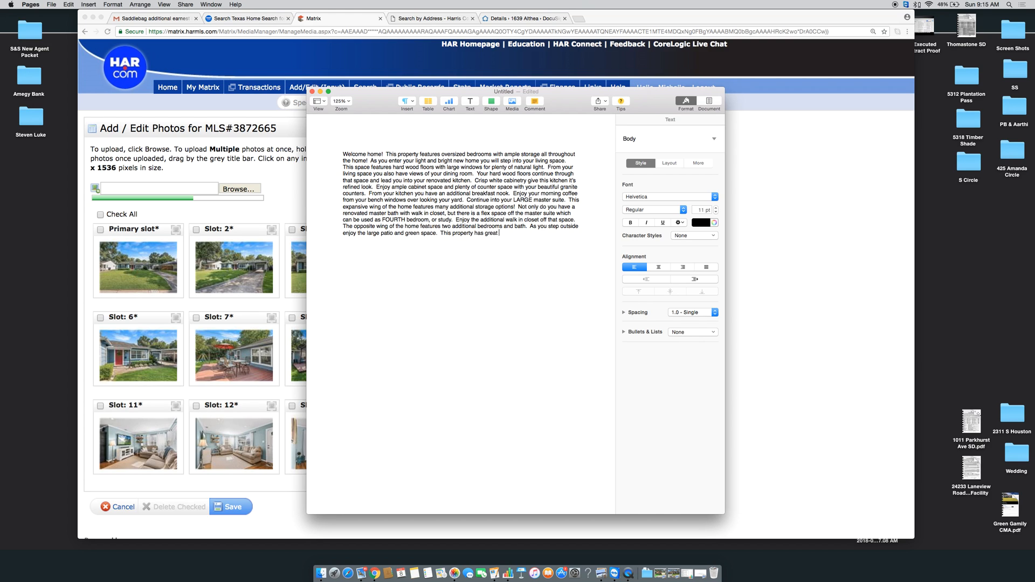
pyautogui.write(" privacy with it's tall fence!")
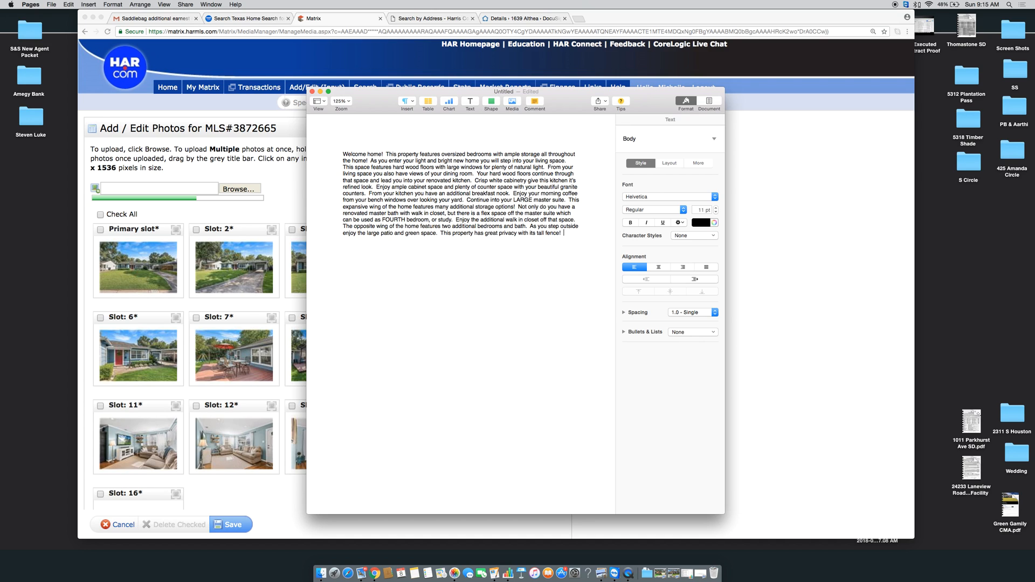
pyautogui.write("Don't forget")
pyautogui.write(' you could eas')
pyautogui.write('ily make this ho')
pyautogui.write('me 4')
pyautogui.write('GOUR BE')
pyautogui.press('BackSpace')
pyautogui.press('BackSpace')
pyautogui.press('BackSpace')
pyautogui.press('BackSpace')
pyautogui.press('BackSpace')
pyautogui.press('BackSpace')
pyautogui.press('BackSpace')
pyautogui.write('FOUR ')
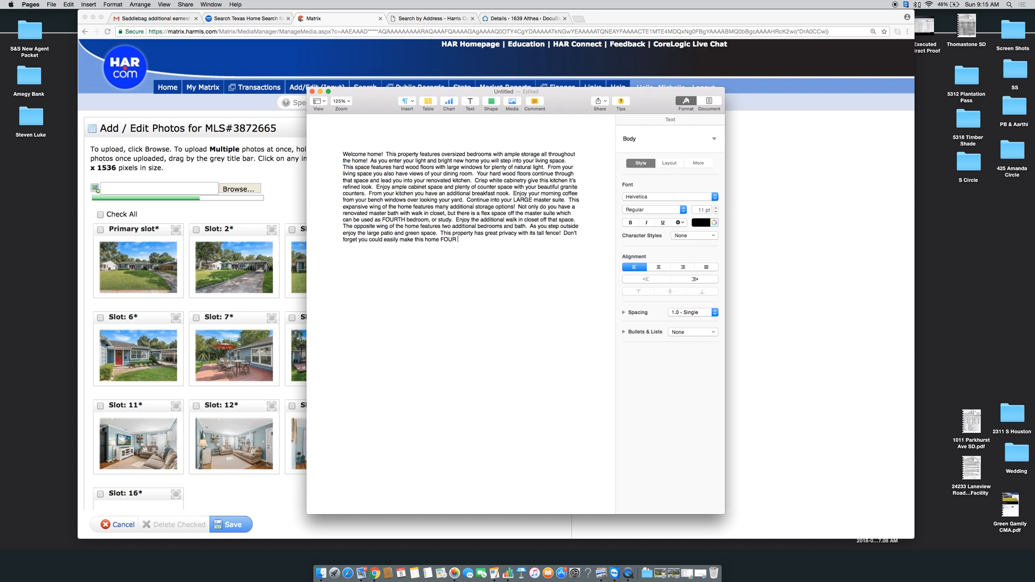
pyautogui.write('bedrooms!')
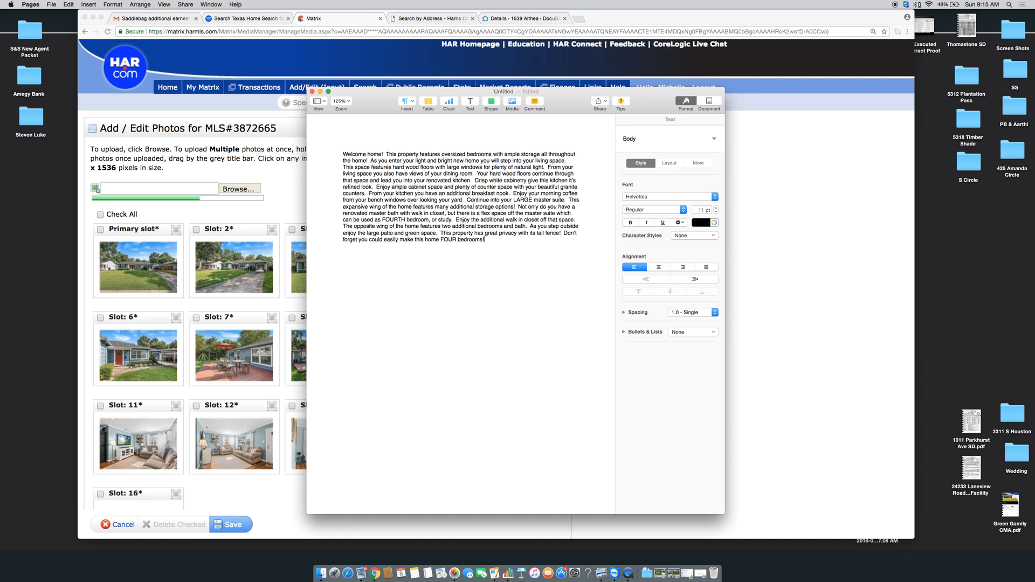
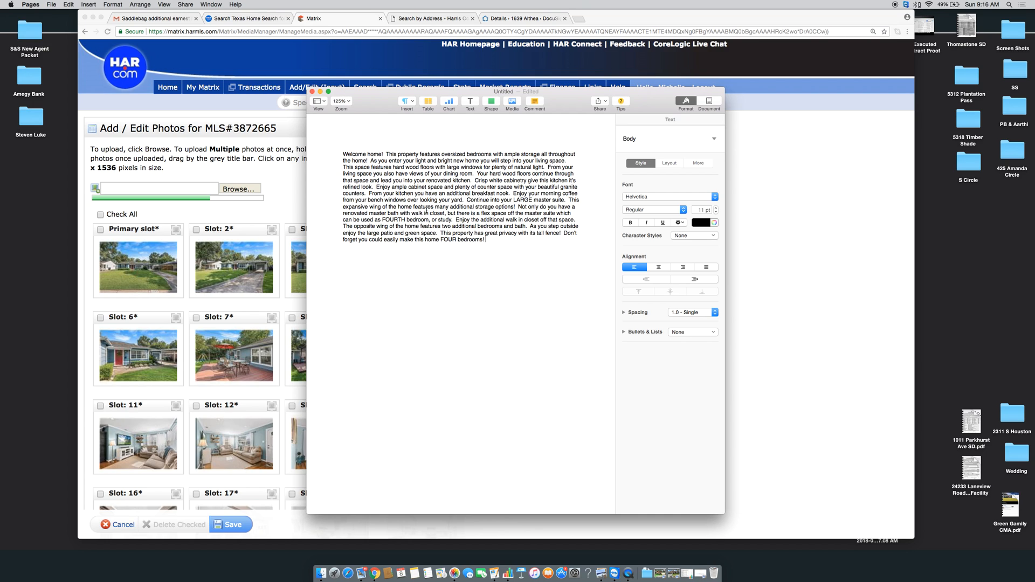
# Rewrite the text after 'walk in closet' to read 'featuring a custom Elfa system.'
pyautogui.moveTo(447, 213)
pyautogui.mouseDown()
pyautogui.moveTo(424, 213)
pyautogui.moveTo(450, 214)
pyautogui.mouseUp()
pyautogui.press('BackSpace')
pyautogui.press('BackSpace')
pyautogui.write('dwr')
pyautogui.press('BackSpace')
pyautogui.press('BackSpace')
pyautogui.press('BackSpace')
pyautogui.press('BackSpace')
pyautogui.write('feat')
pyautogui.press('BackSpace')
pyautogui.press('BackSpace')
pyautogui.press('BackSpace')
pyautogui.press('BackSpace')
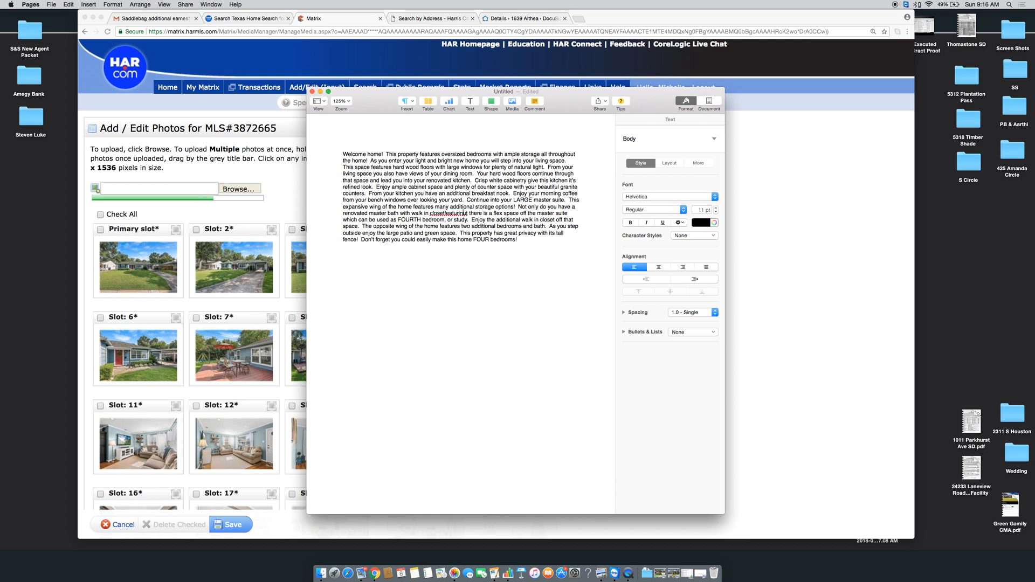
pyautogui.write('feat')
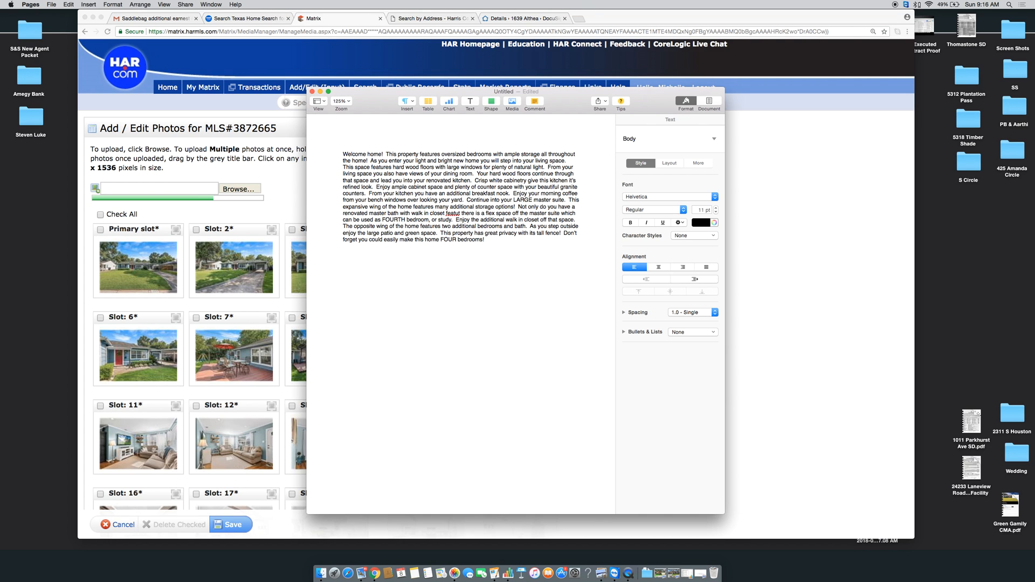
pyautogui.press('BackSpace')
pyautogui.write('turing ')
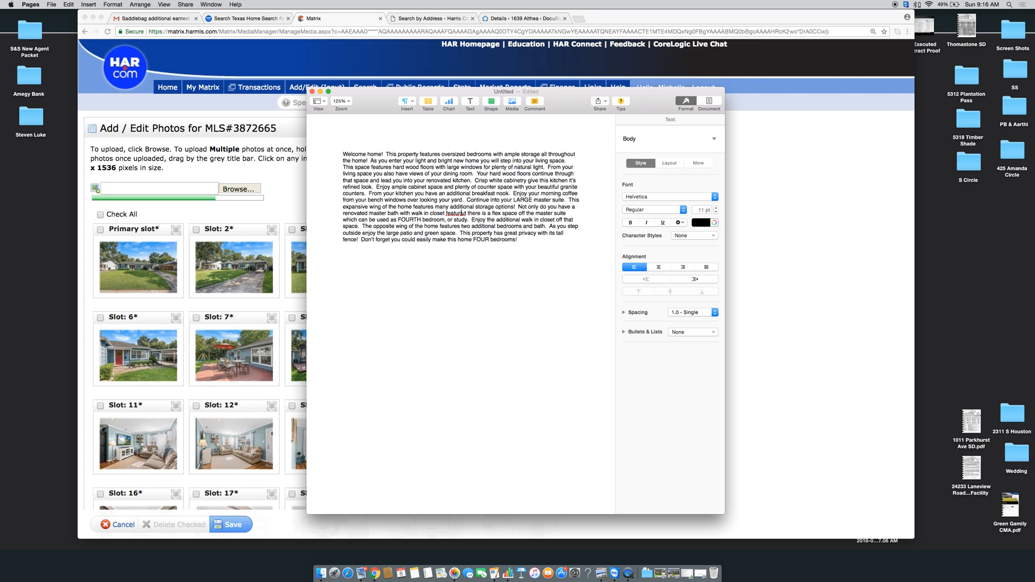
pyautogui.write('a lux')
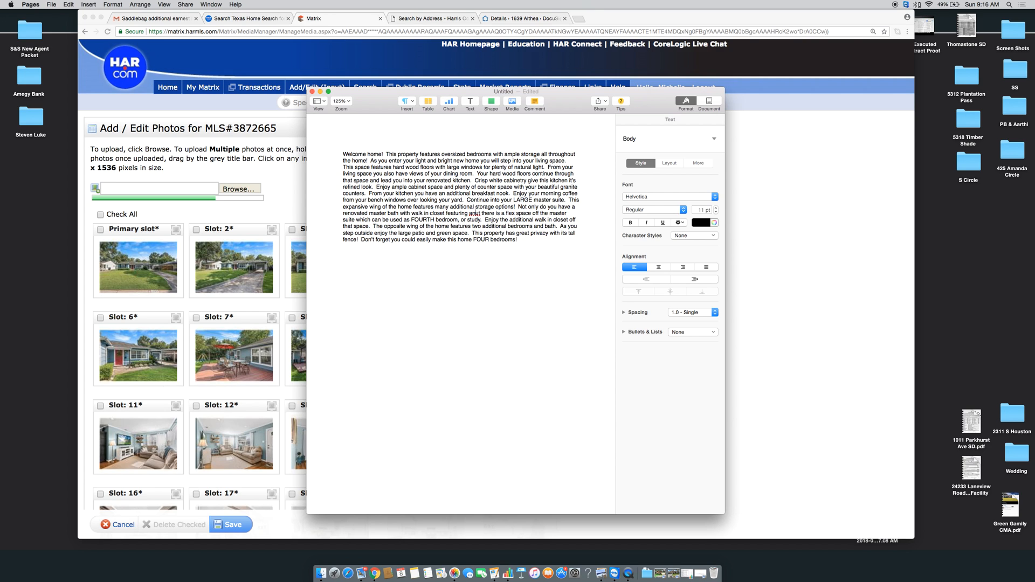
pyautogui.press('BackSpace')
pyautogui.press('BackSpace')
pyautogui.press('BackSpace')
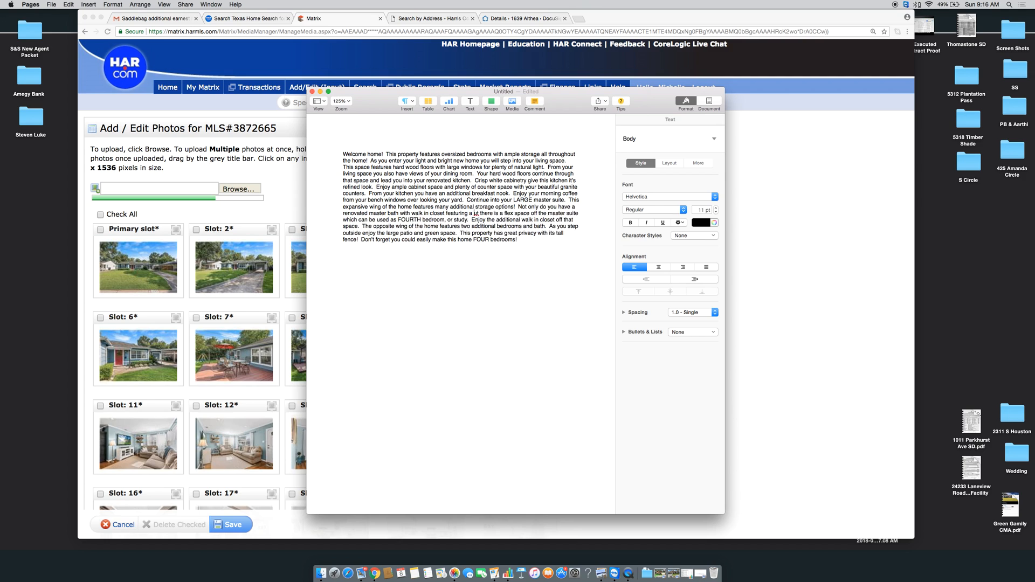
pyautogui.write('custom ')
pyautogui.write('Elfa system')
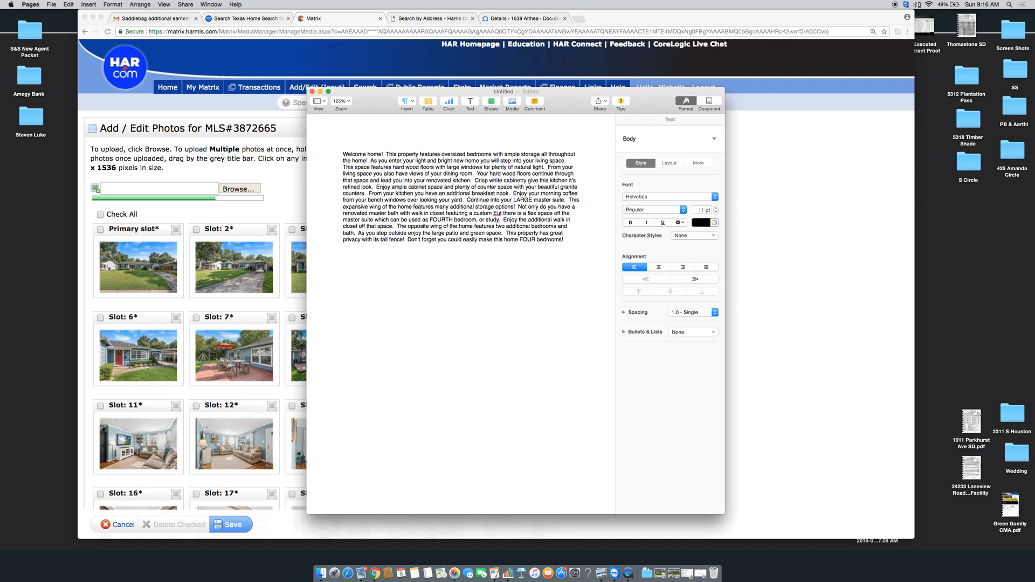
pyautogui.write('.')
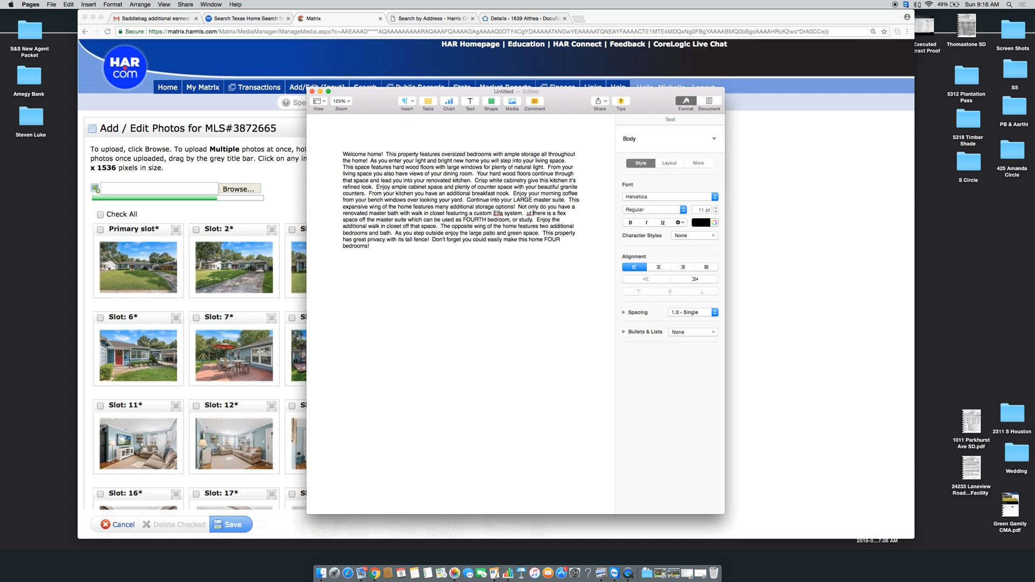
pyautogui.press('Delete')
pyautogui.press('Delete')
pyautogui.press('Delete')
pyautogui.press('Delete')
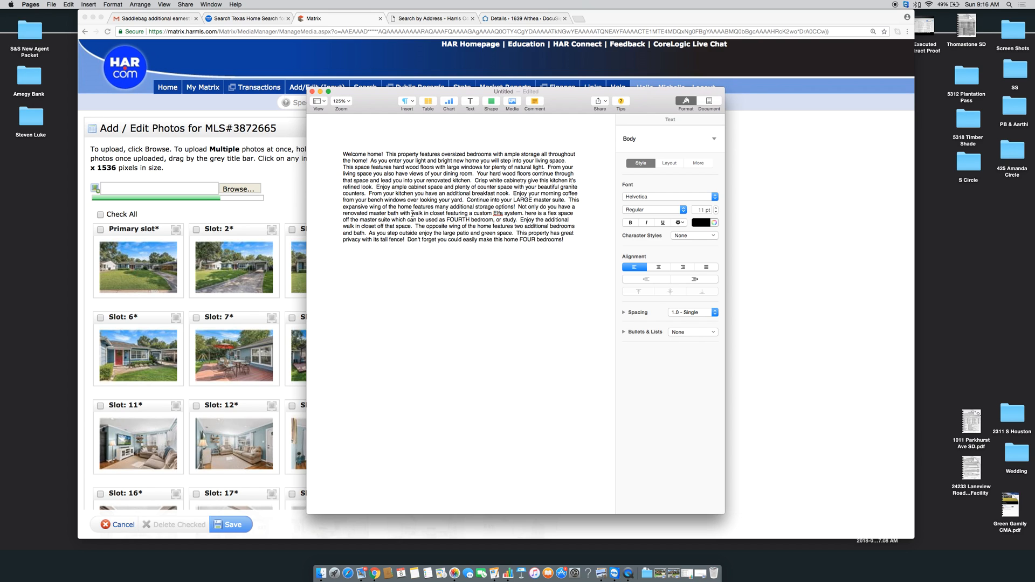
# Replace 'with' with 'but you also have a' and capitalise 'There'
pyautogui.moveTo(412, 213)
pyautogui.mouseDown()
pyautogui.moveTo(391, 213)
pyautogui.moveTo(400, 213)
pyautogui.mouseUp()
pyautogui.write('but you also ')
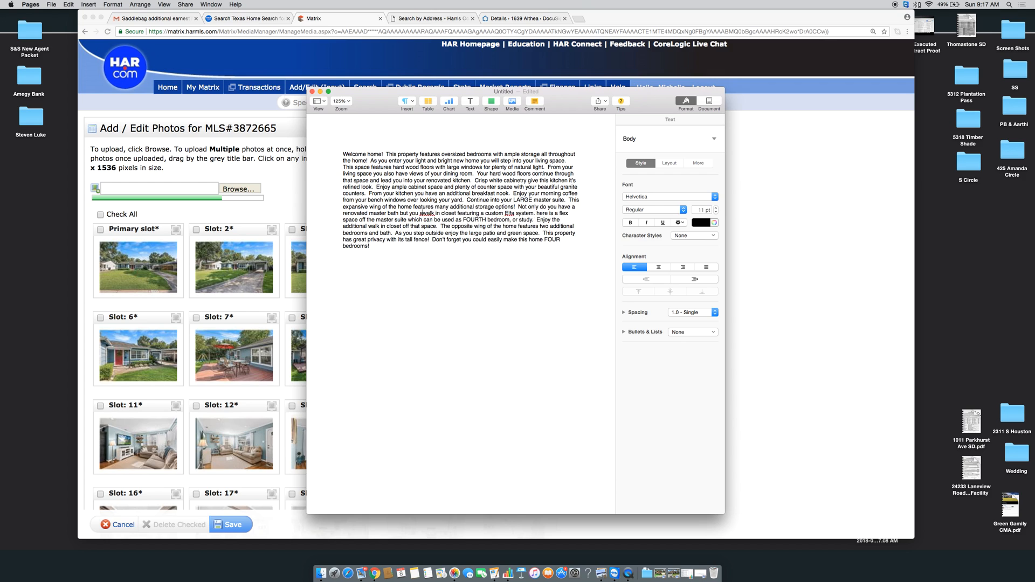
pyautogui.write('have a')
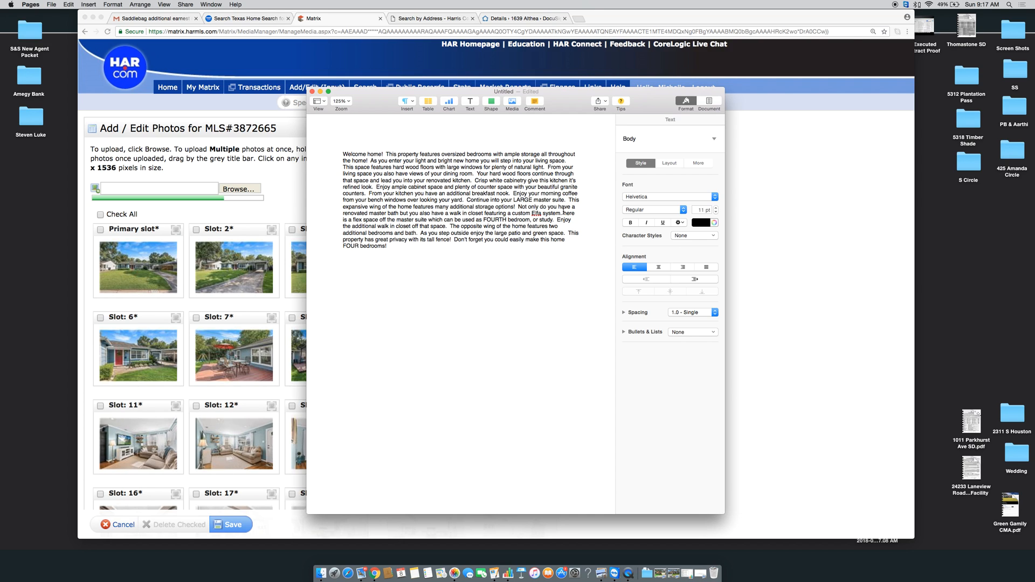
pyautogui.click(564, 213)
pyautogui.write('T')
# Move the Pages draft aside and review the Matrix photo grid, now running to slot 25
pyautogui.moveTo(386, 101); pyautogui.dragTo(726, 77)
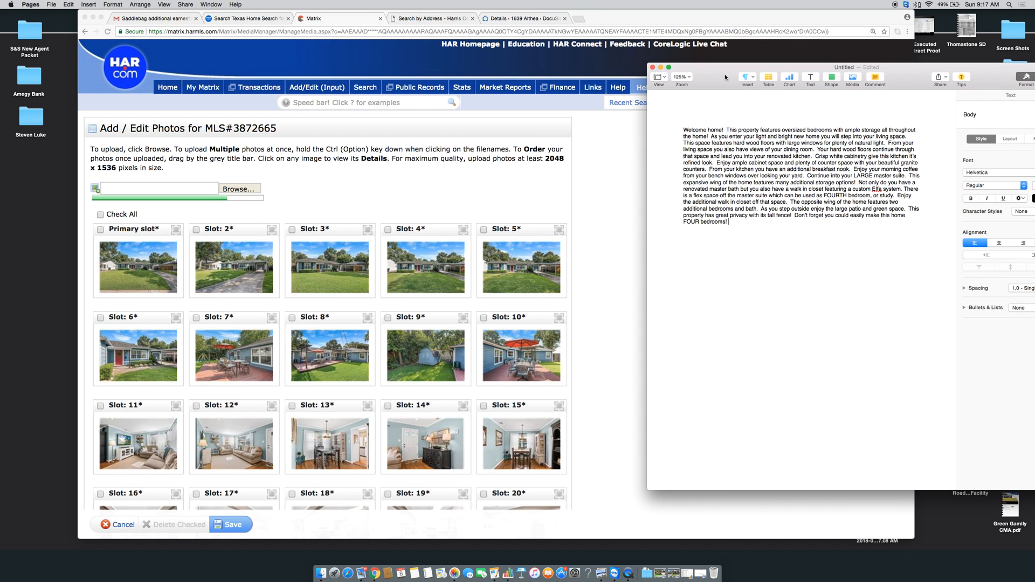
pyautogui.click(346, 179)
pyautogui.scroll(-5, 346, 179)
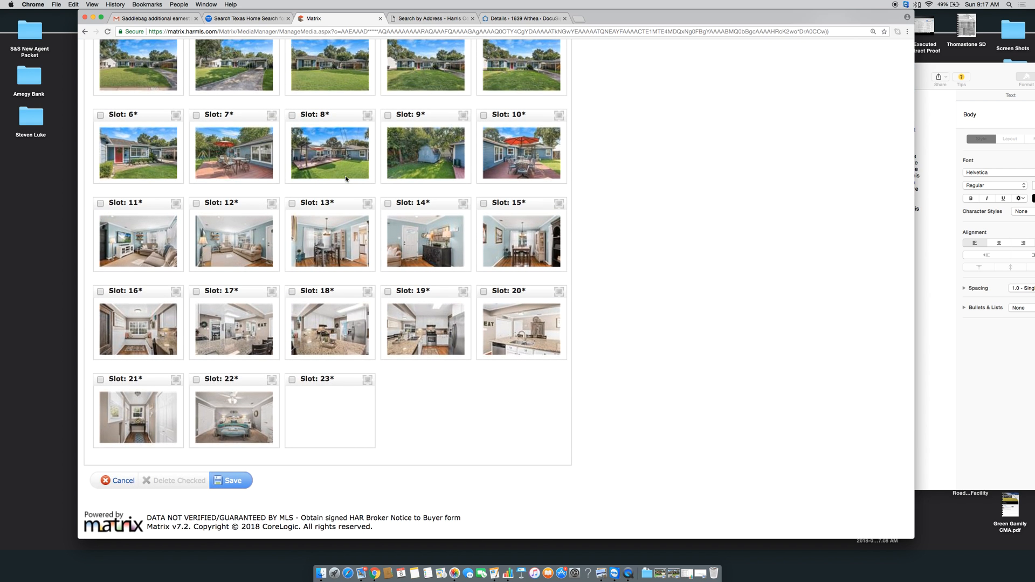
pyautogui.scroll(5, 345, 179)
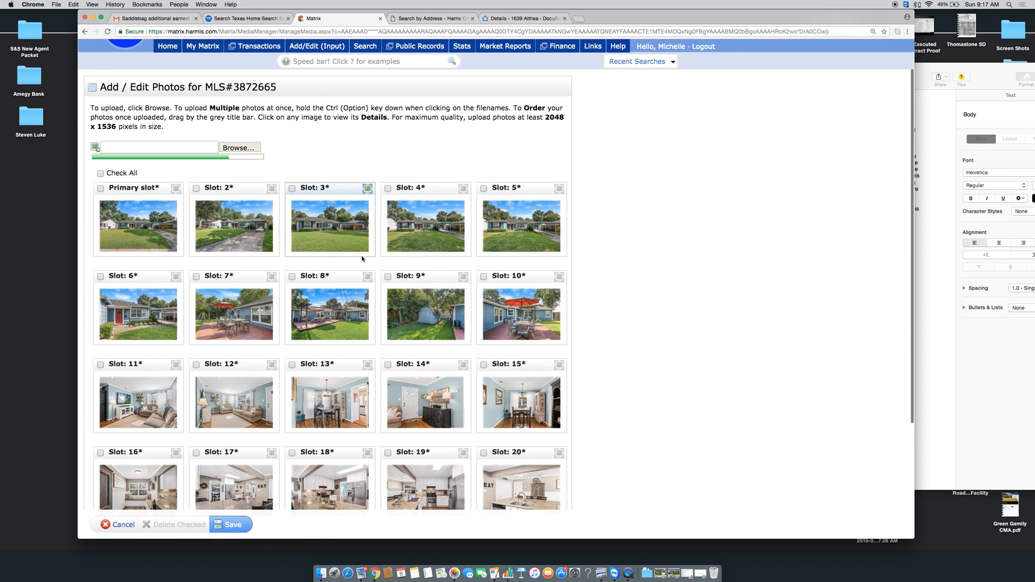
pyautogui.scroll(-5, 363, 258)
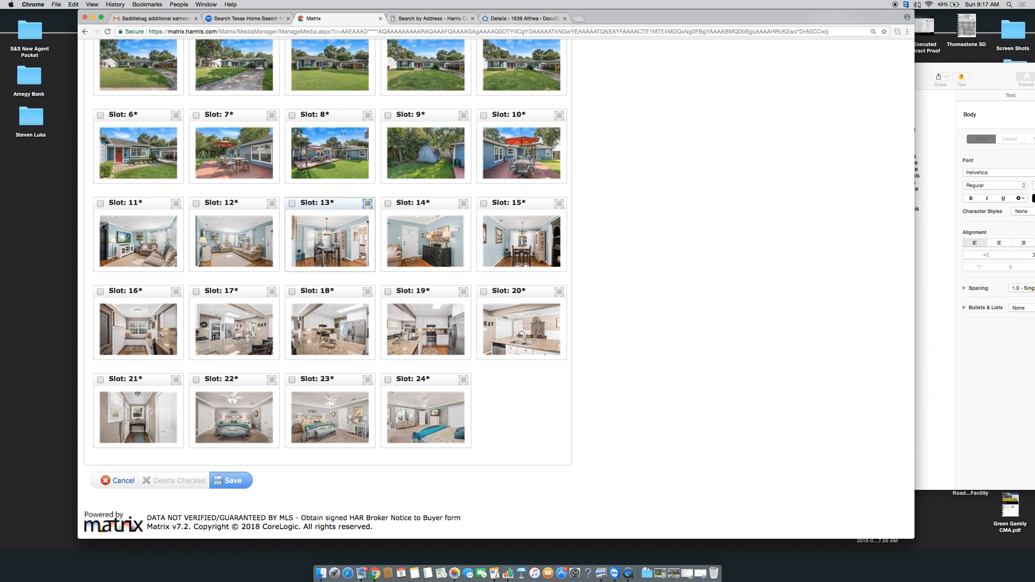
pyautogui.scroll(2, 362, 257)
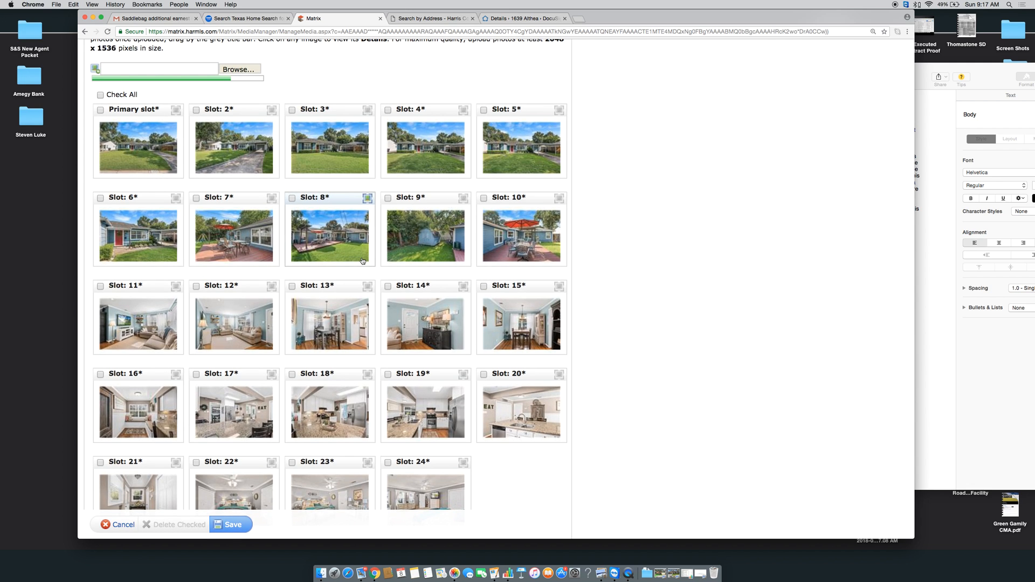
pyautogui.scroll(-2, 363, 261)
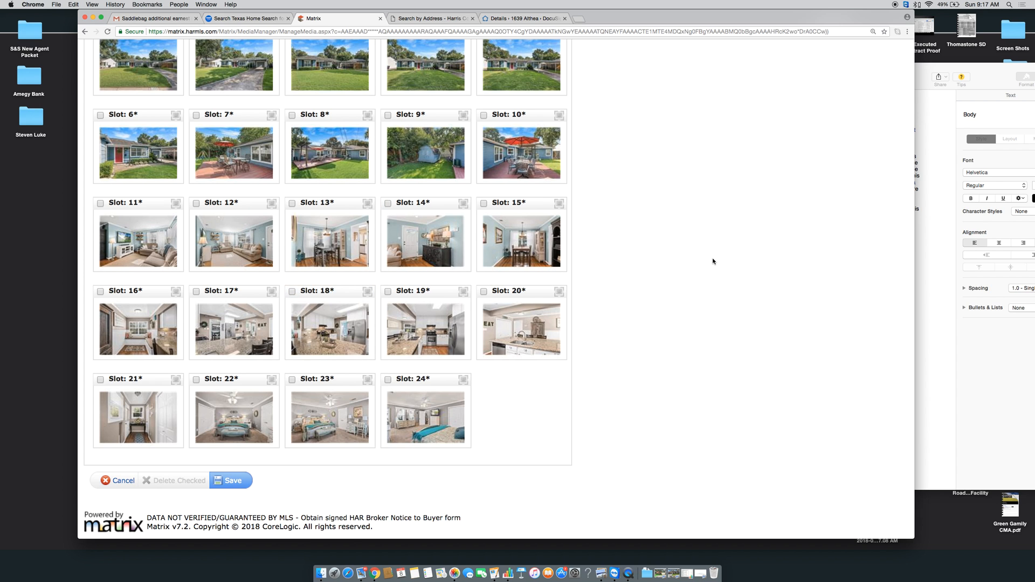
pyautogui.scroll(5, 714, 262)
pyautogui.scroll(-2, 714, 259)
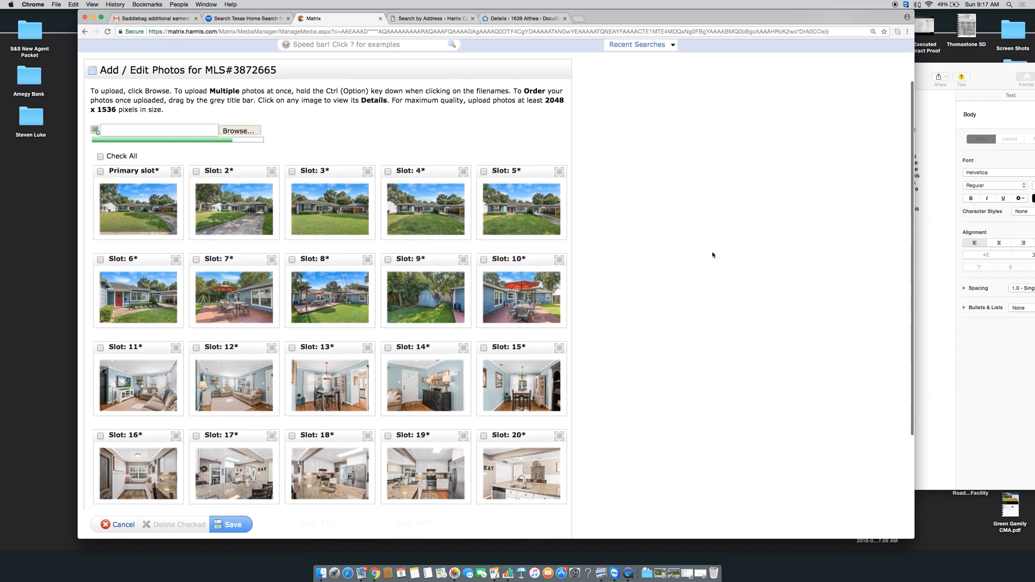
pyautogui.scroll(-2, 712, 255)
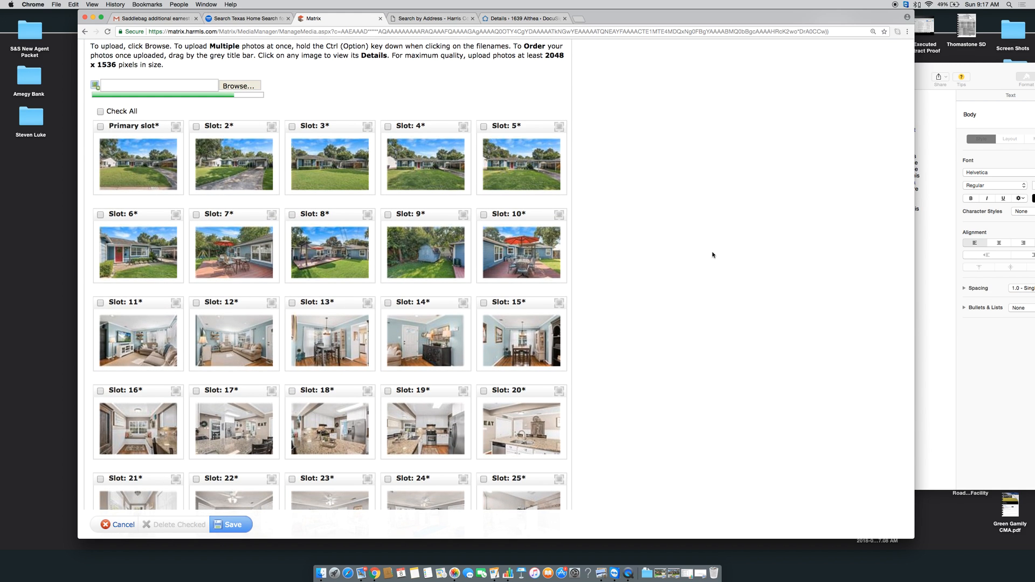
pyautogui.scroll(1, 712, 255)
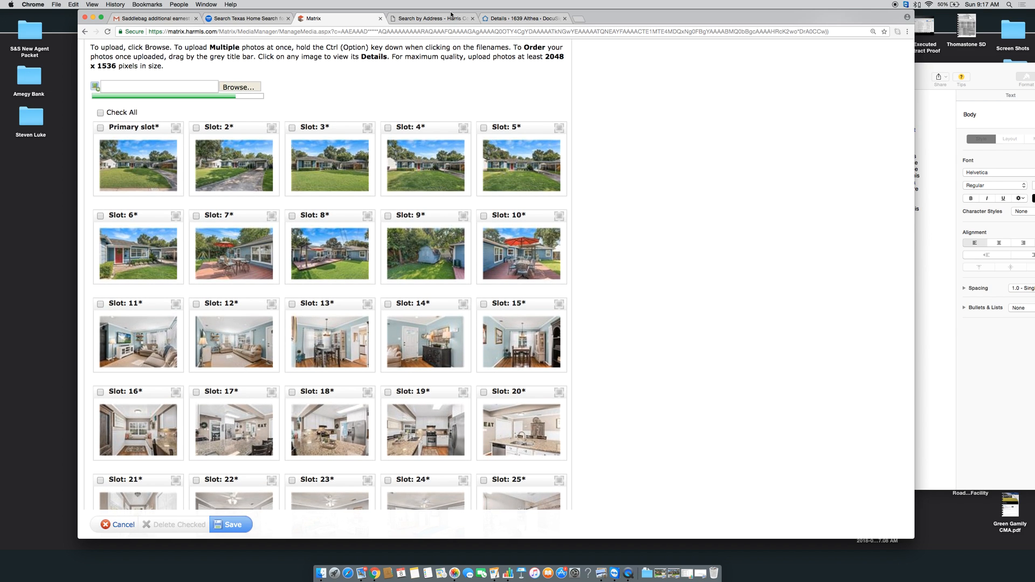
pyautogui.click(578, 20)
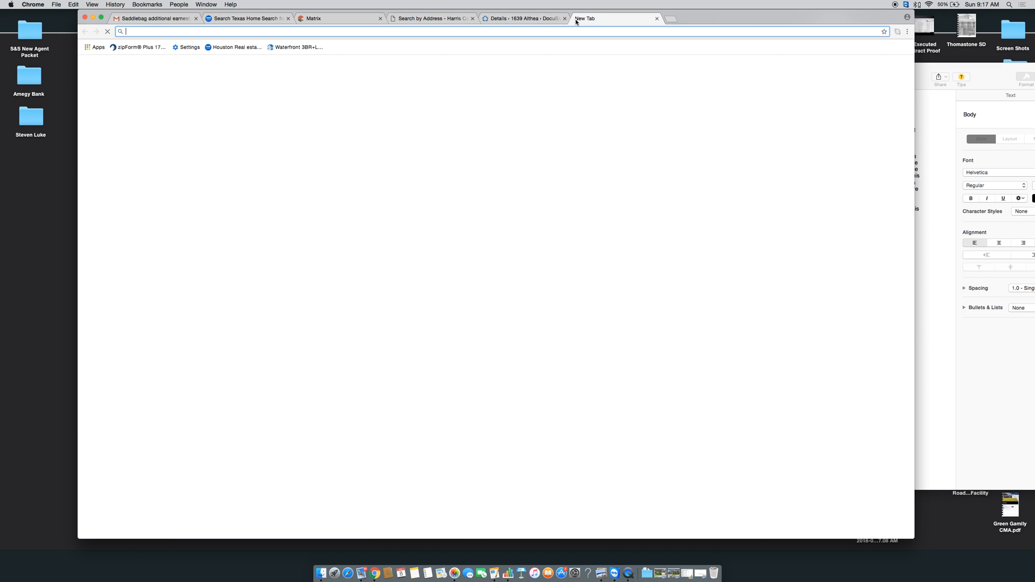
pyautogui.write('www.showings.com')
pyautogui.press('Return')
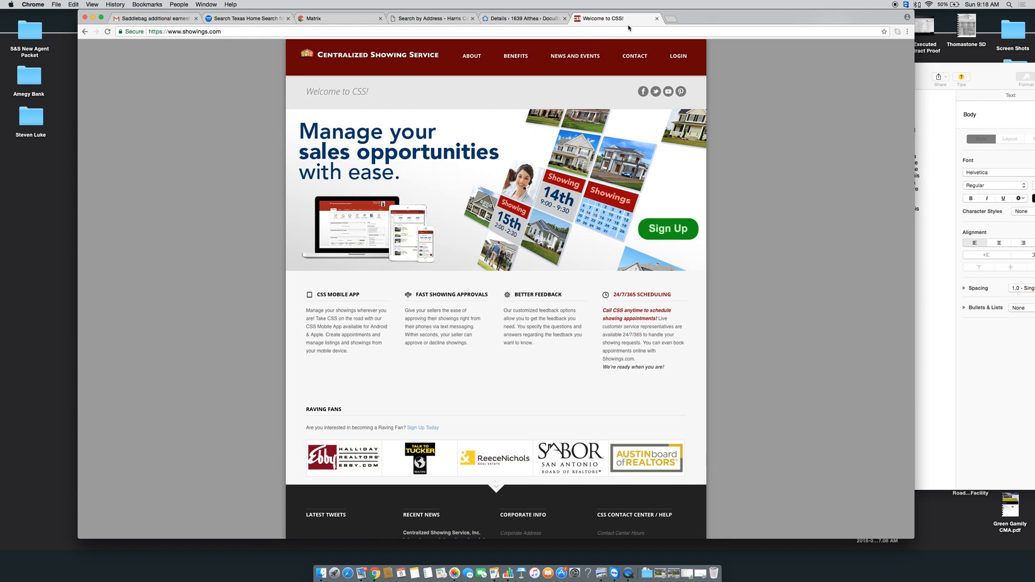
pyautogui.click(679, 59)
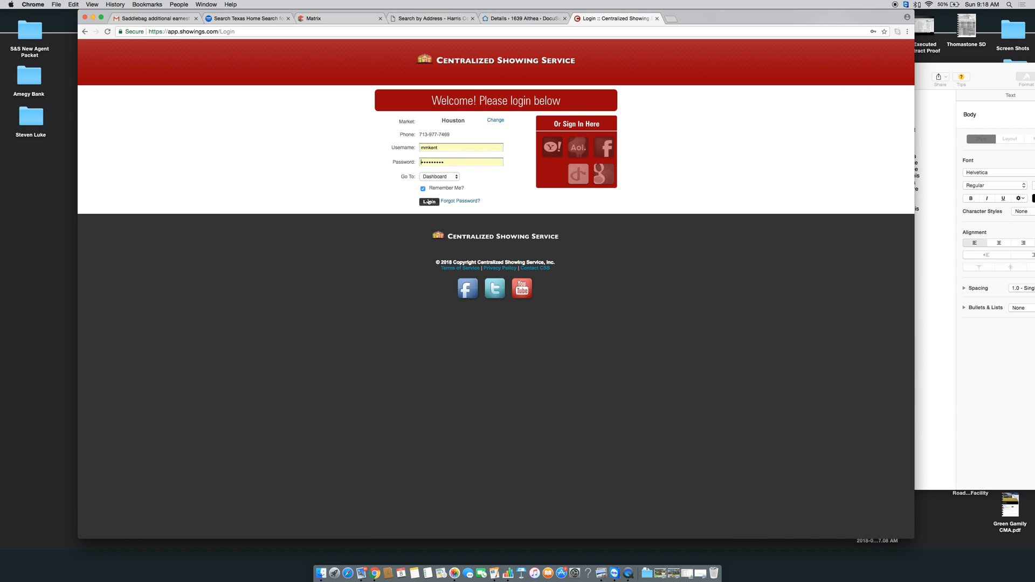
pyautogui.click(429, 202)
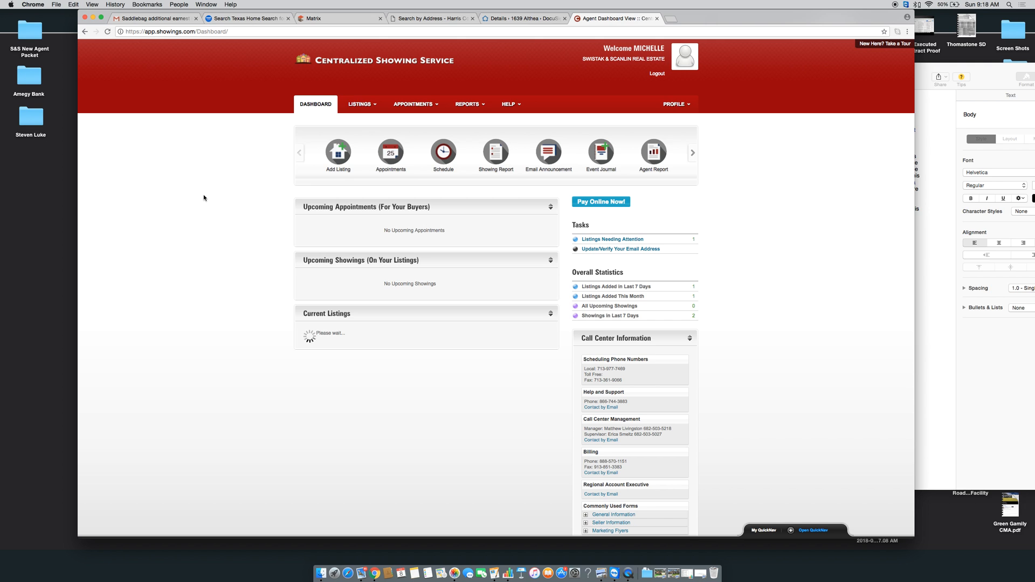
pyautogui.scroll(-3, 216, 285)
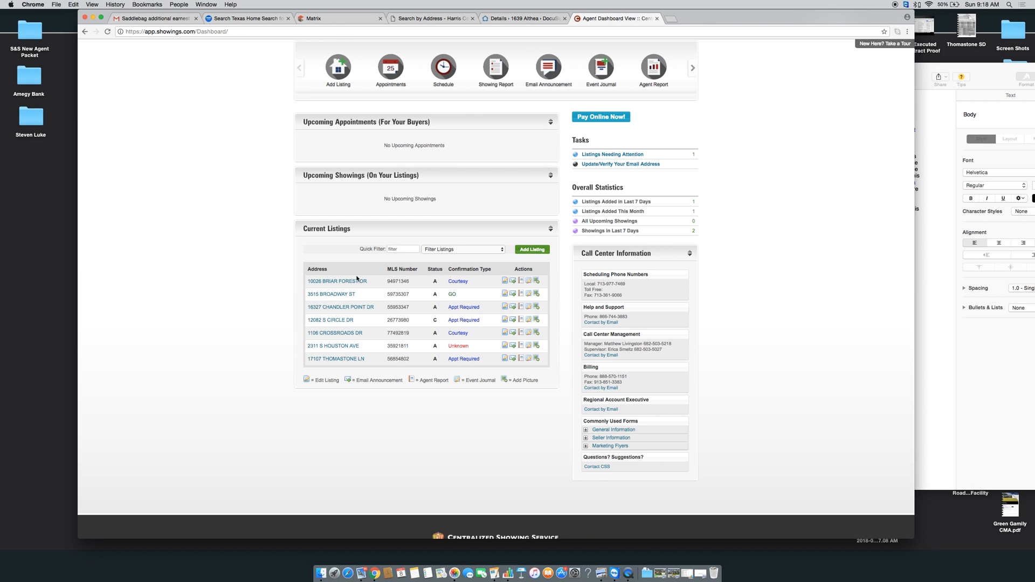
pyautogui.scroll(3, 289, 288)
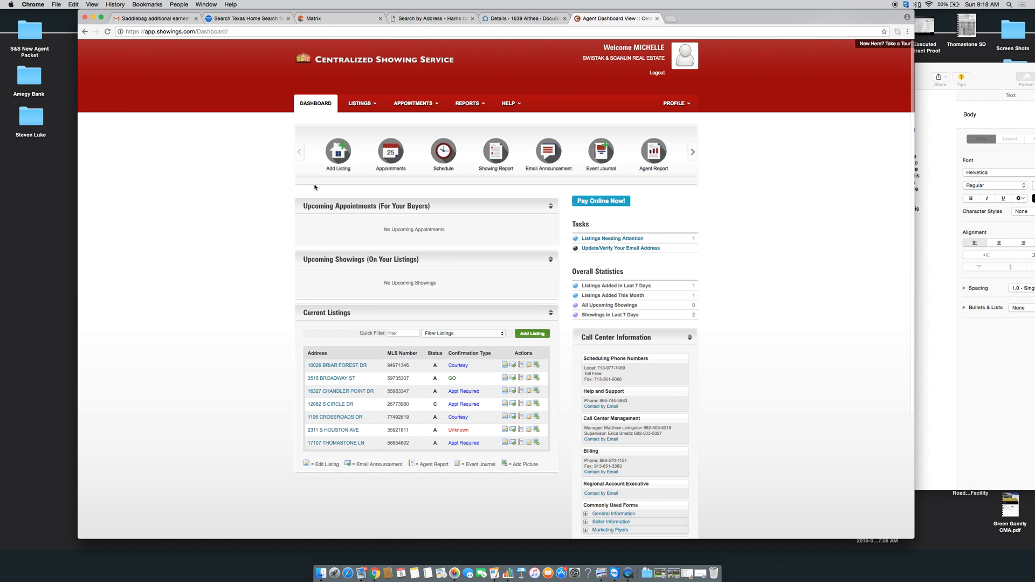
pyautogui.click(340, 164)
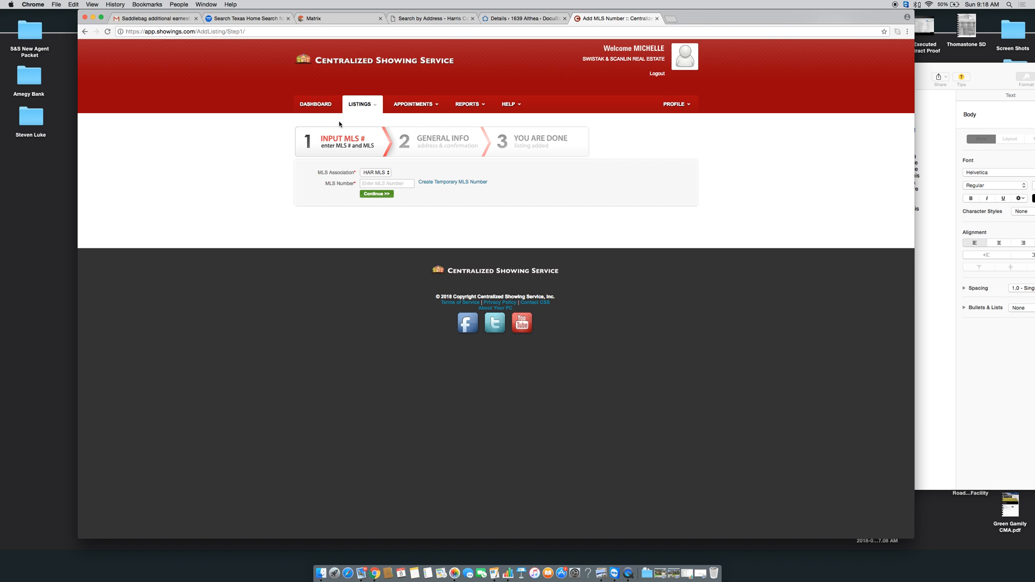
pyautogui.click(306, 111)
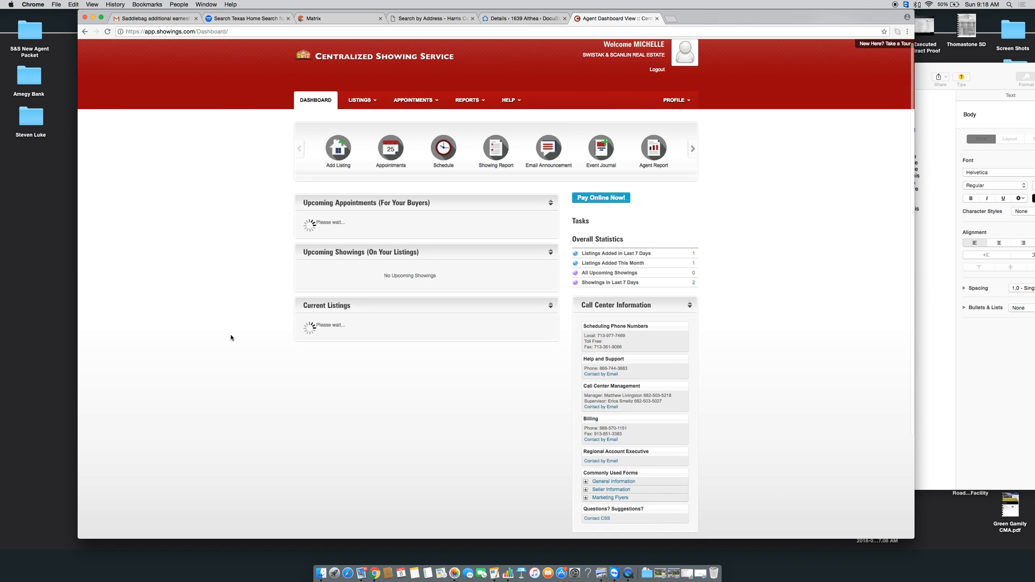
pyautogui.scroll(-3, 231, 338)
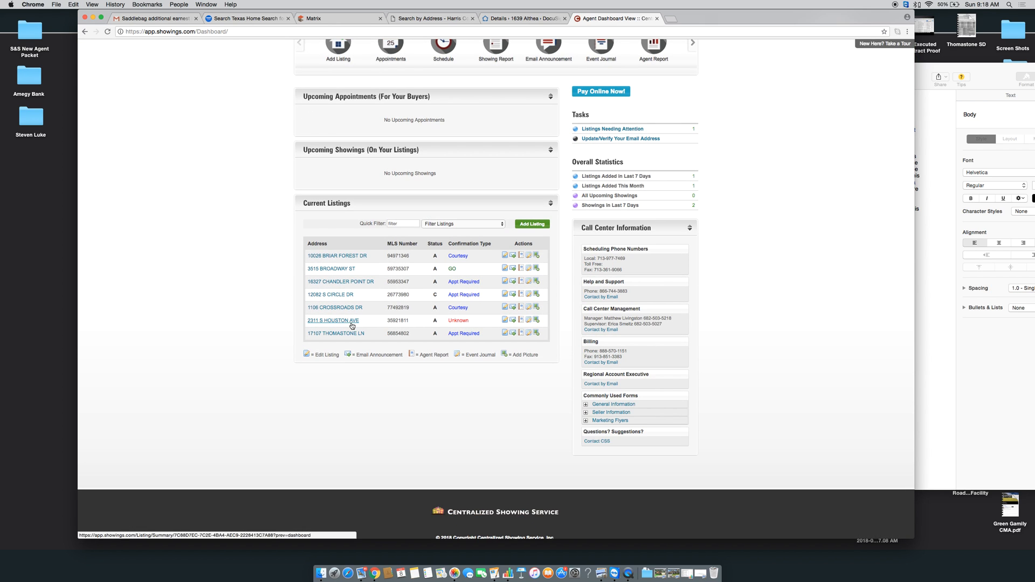
pyautogui.click(352, 321)
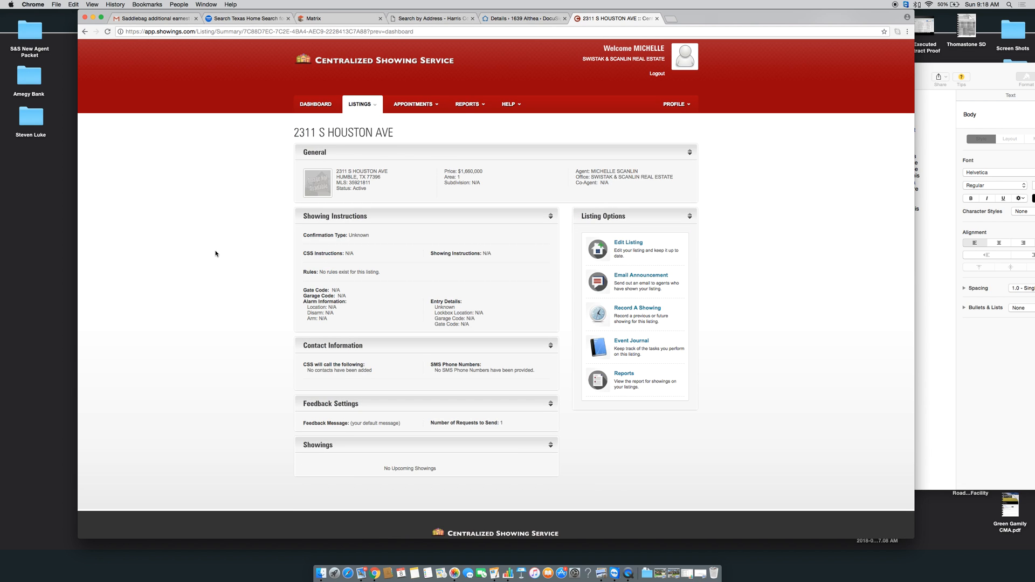
pyautogui.scroll(-1, 575, 232)
pyautogui.click(630, 230)
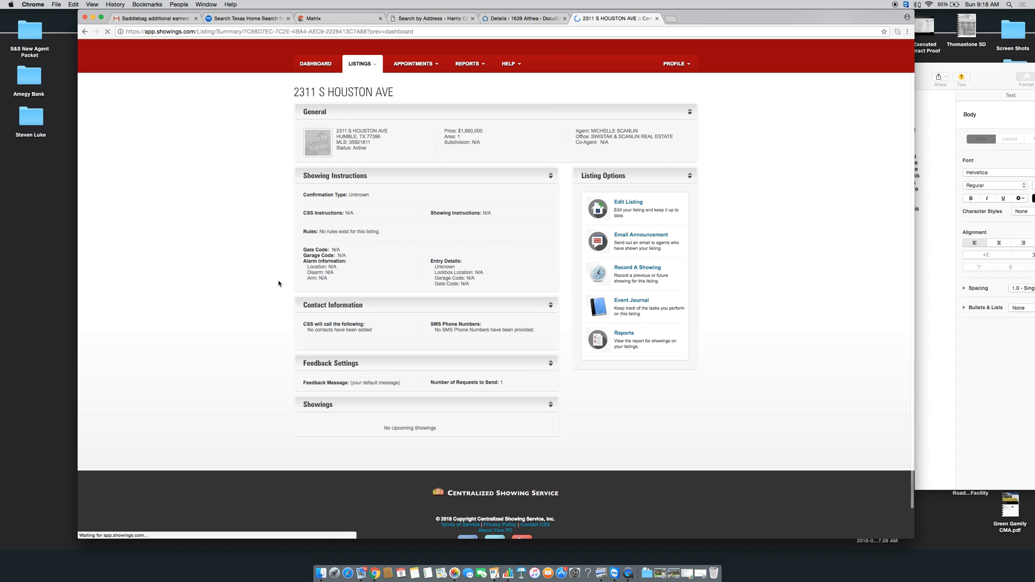
pyautogui.scroll(-3, 278, 267)
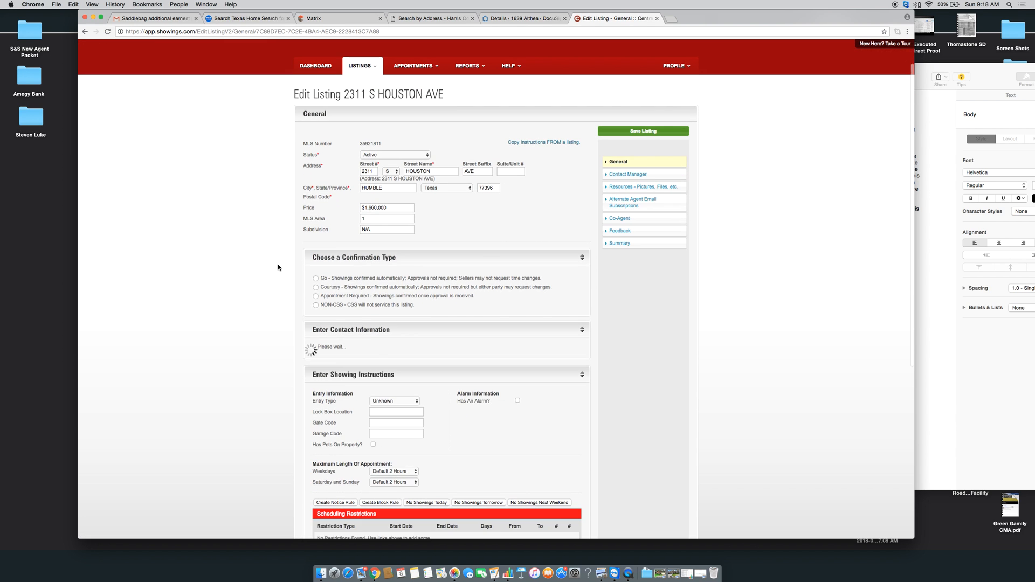
pyautogui.scroll(-10, 277, 264)
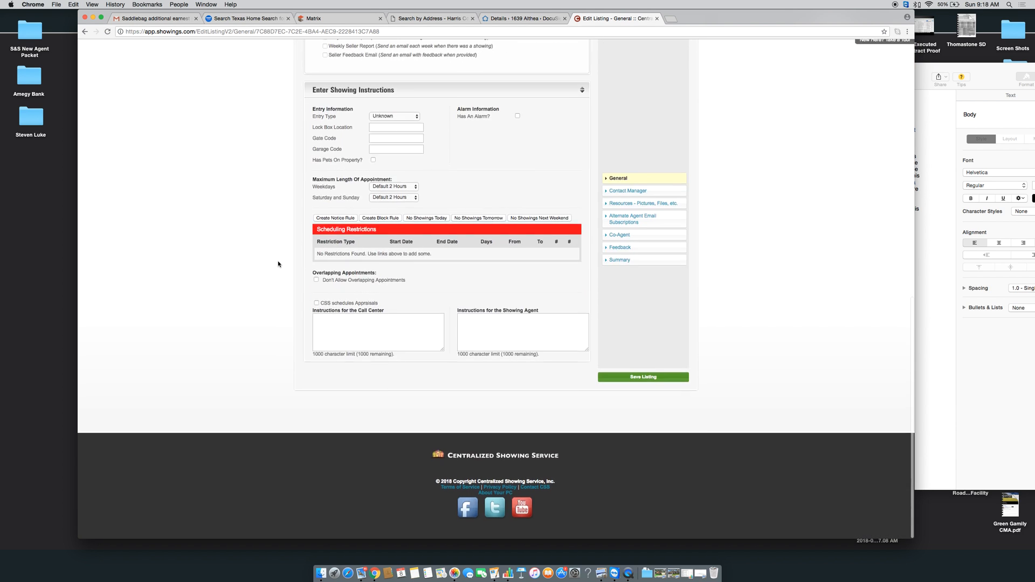
pyautogui.scroll(15, 277, 262)
pyautogui.scroll(-4, 277, 264)
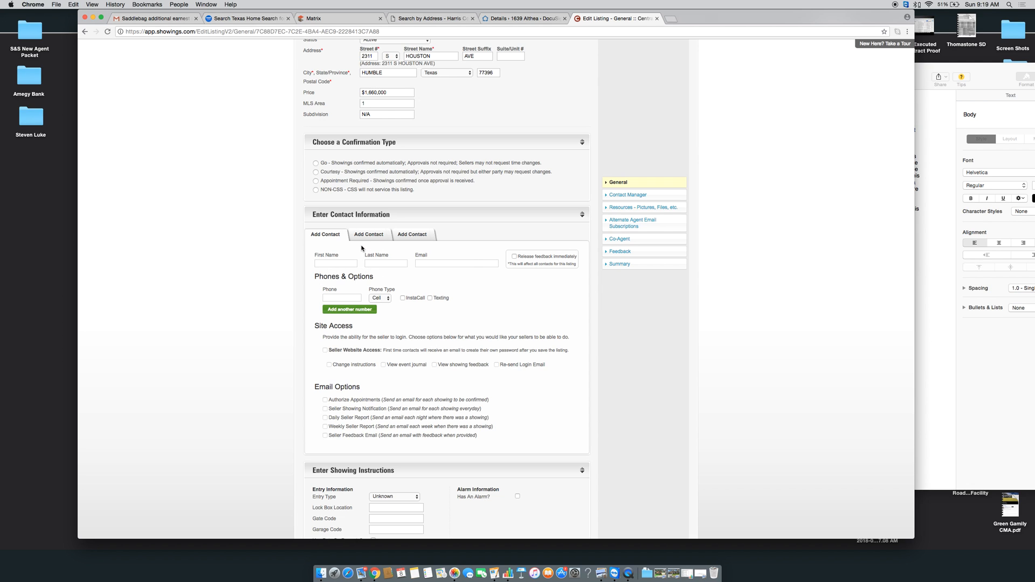
pyautogui.click(360, 240)
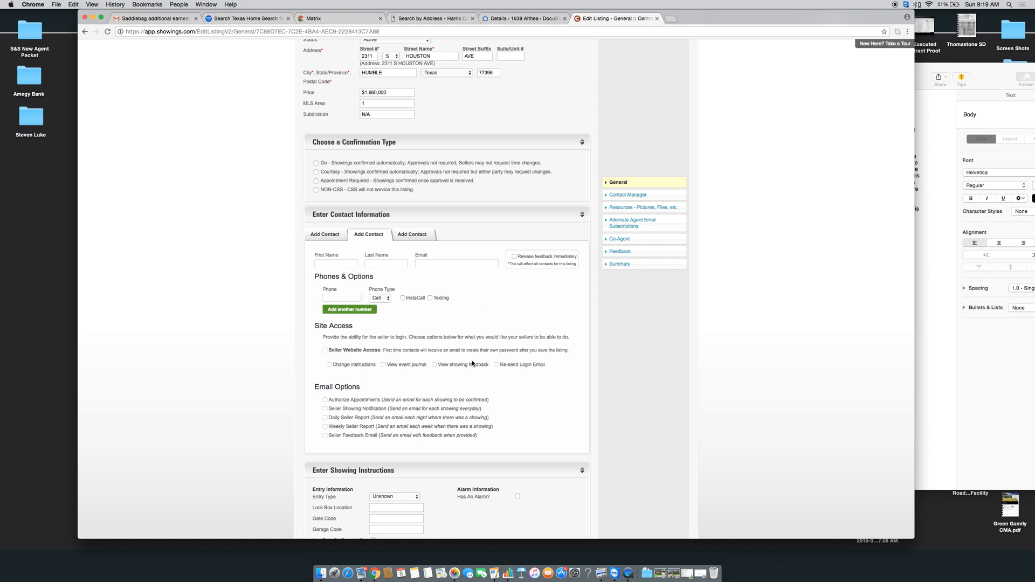
pyautogui.click(324, 235)
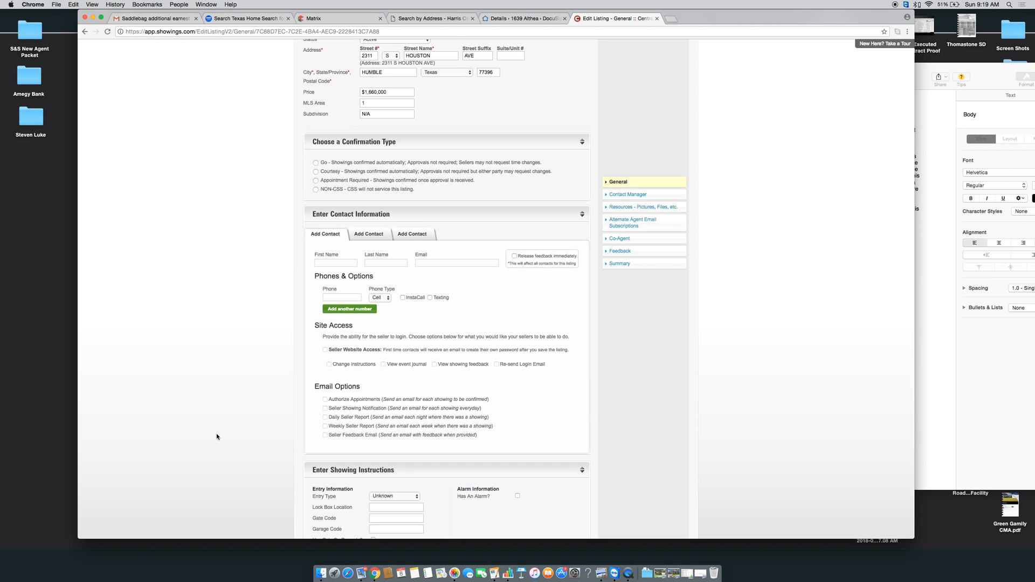
pyautogui.scroll(-5, 216, 442)
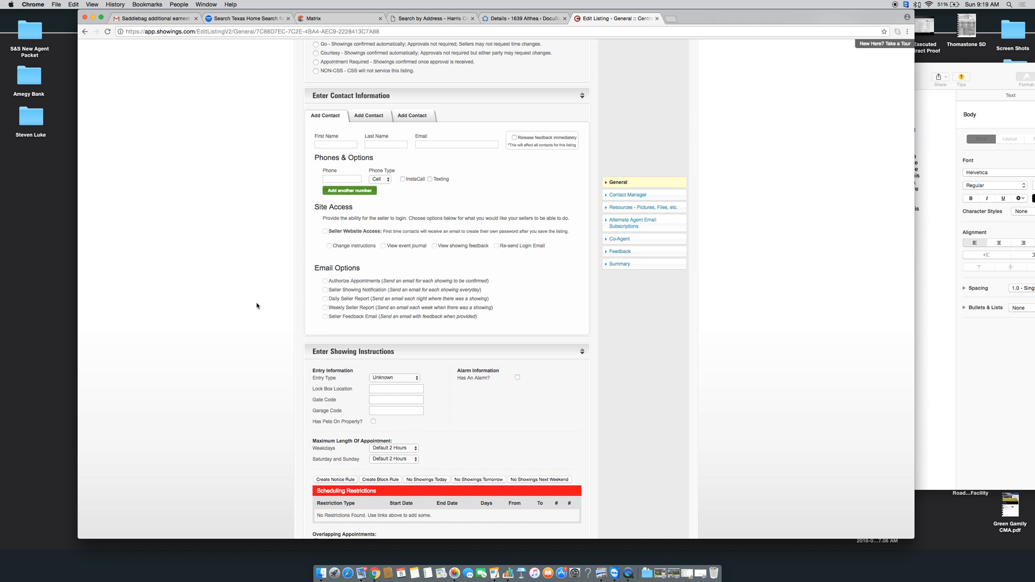
# Check the Entry Type and Weekdays appointment-length options, leaving both unchanged
pyautogui.scroll(-5, 256, 306)
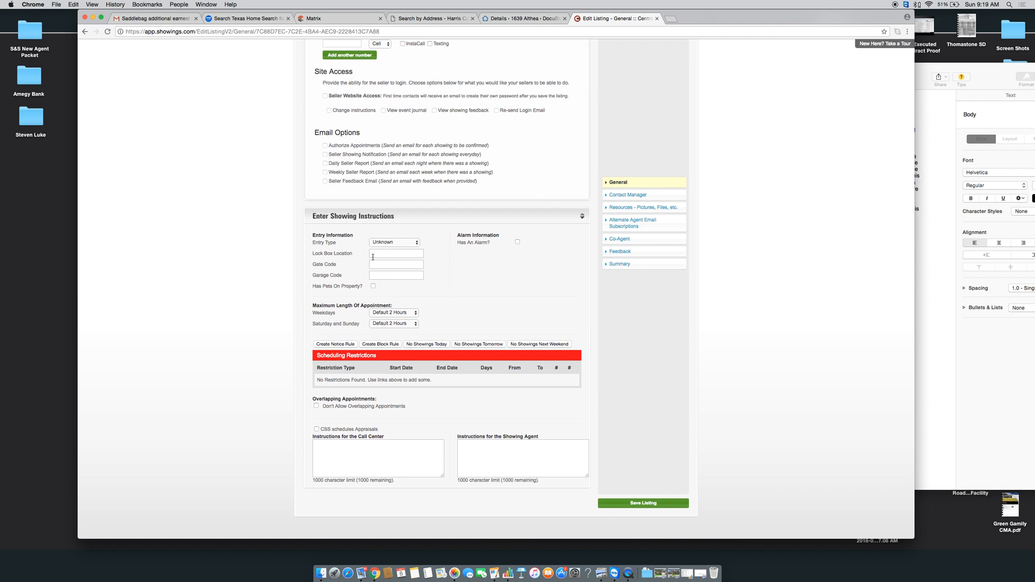
pyautogui.click(381, 243)
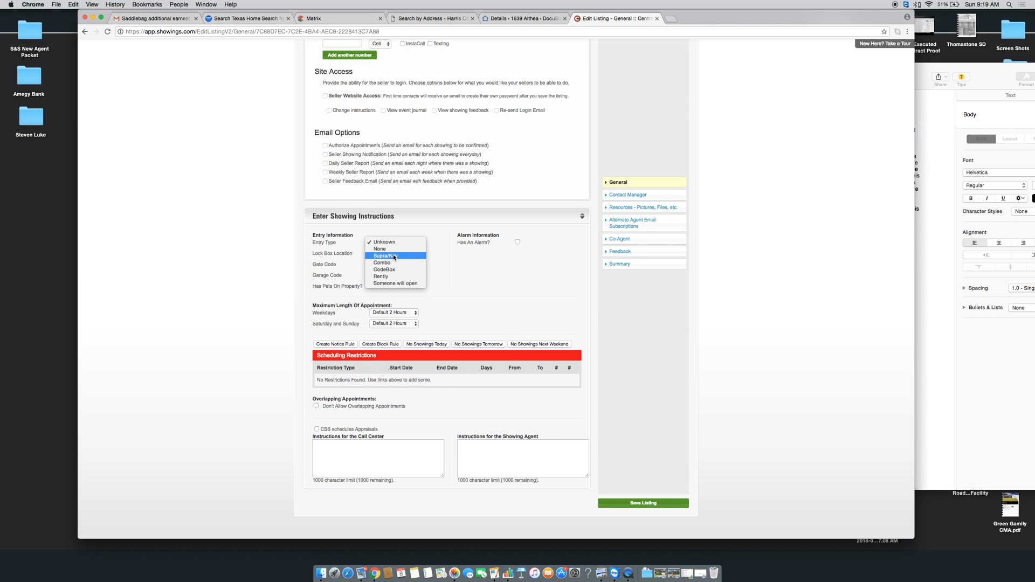
pyautogui.click(497, 276)
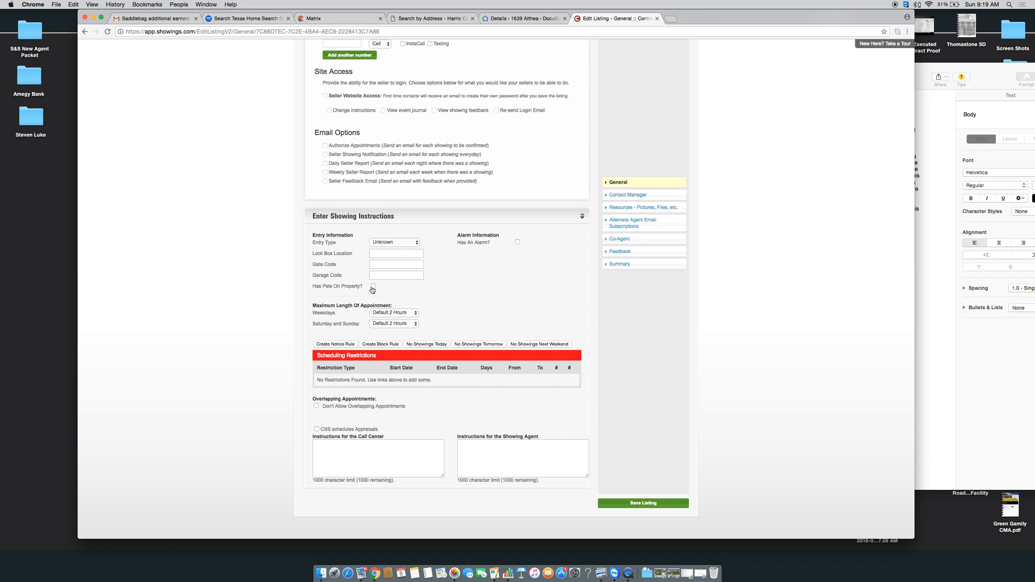
pyautogui.scroll(-3, 237, 329)
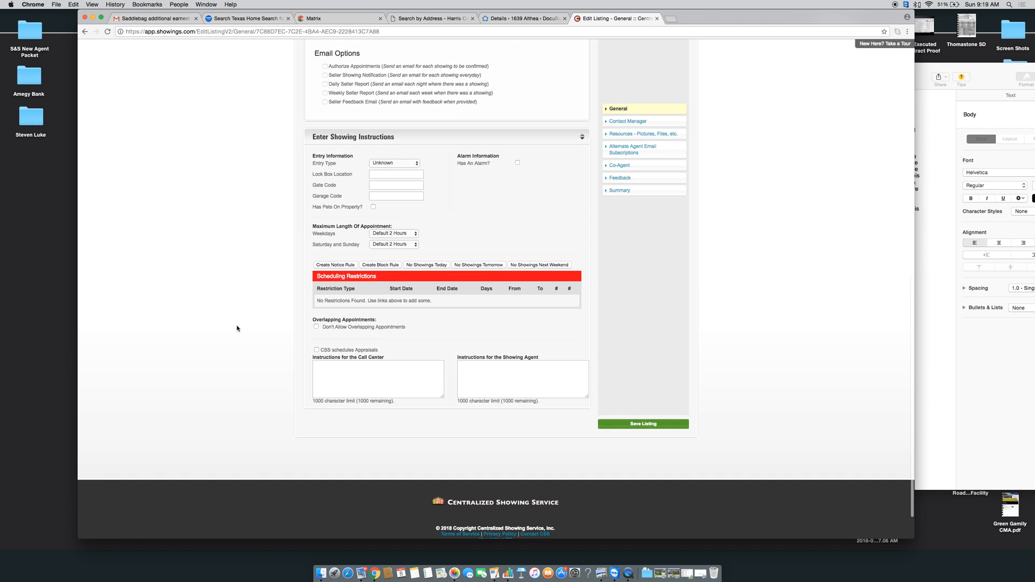
pyautogui.click(396, 233)
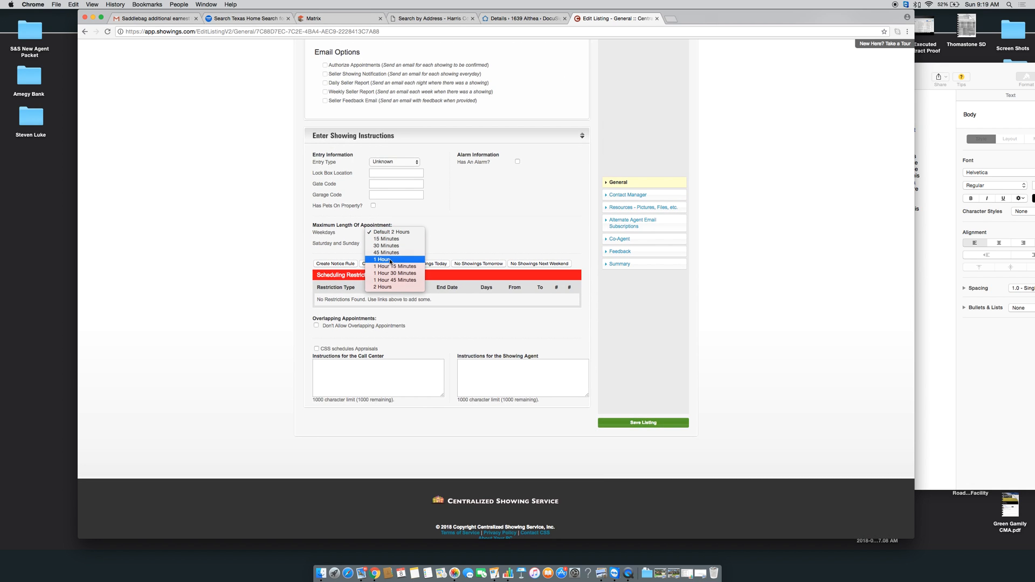
pyautogui.click(194, 263)
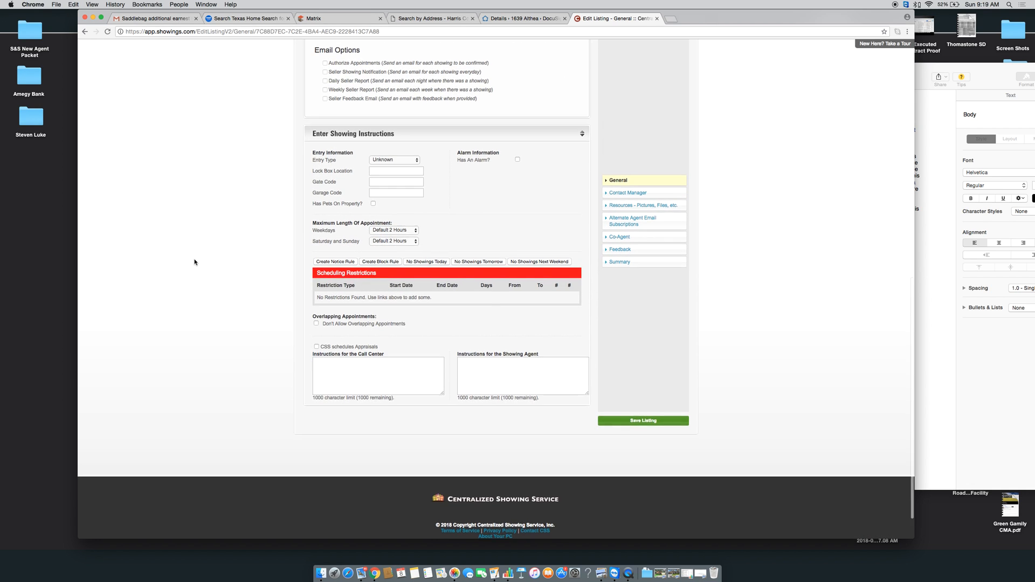
pyautogui.scroll(-2, 194, 263)
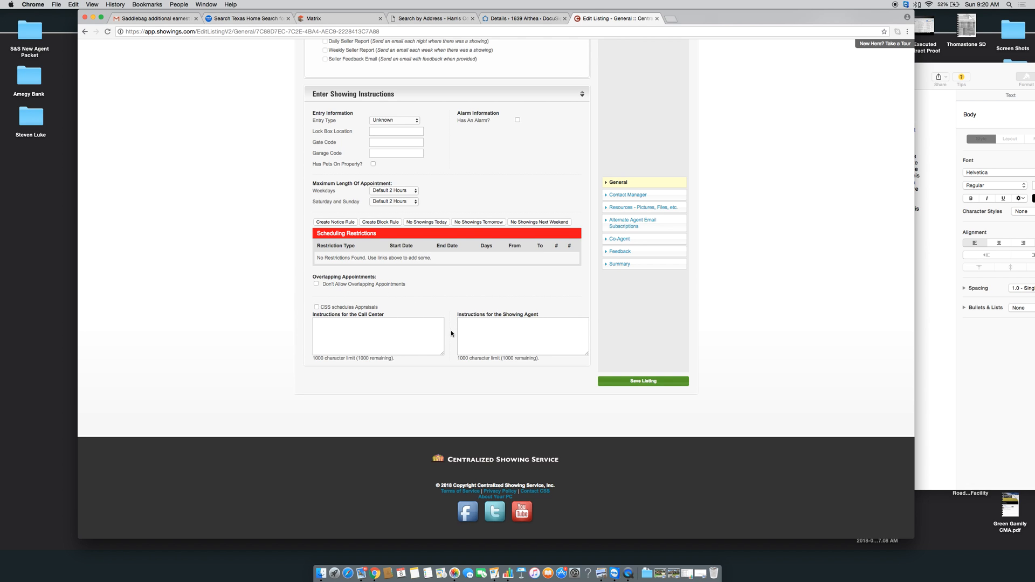
# Leave the showing-agent instructions empty and move on to the listing's Feedback settings
pyautogui.click(524, 336)
pyautogui.scroll(3, 490, 339)
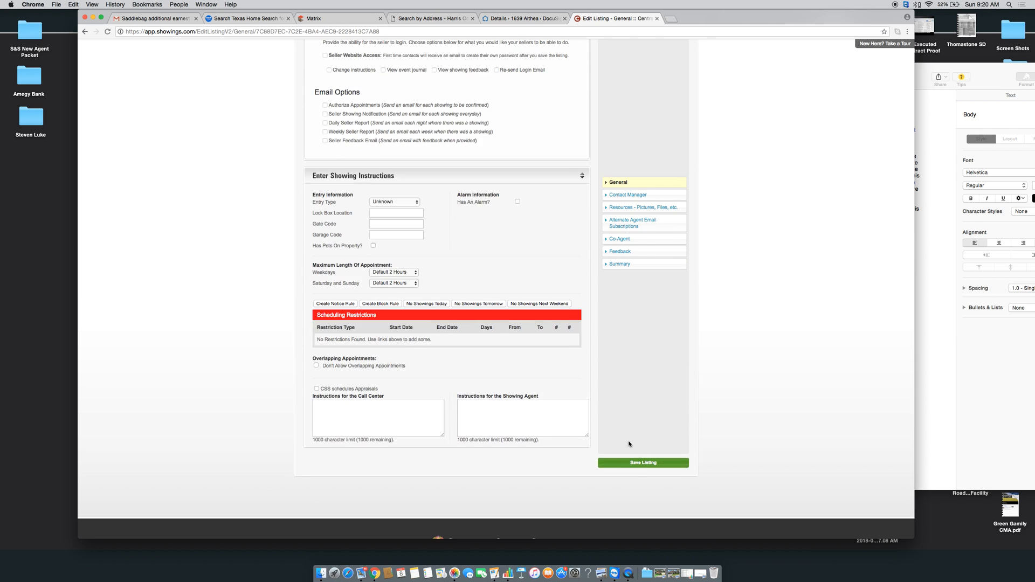
pyautogui.click(621, 252)
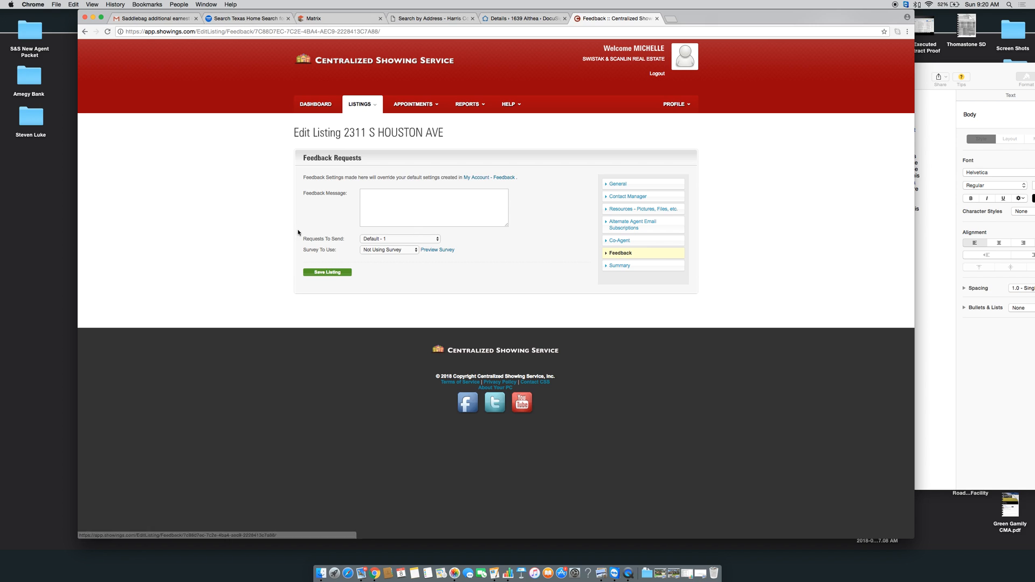
# Select Default Survey #5 (CL) as the feedback survey and preview its questions
pyautogui.click(384, 250)
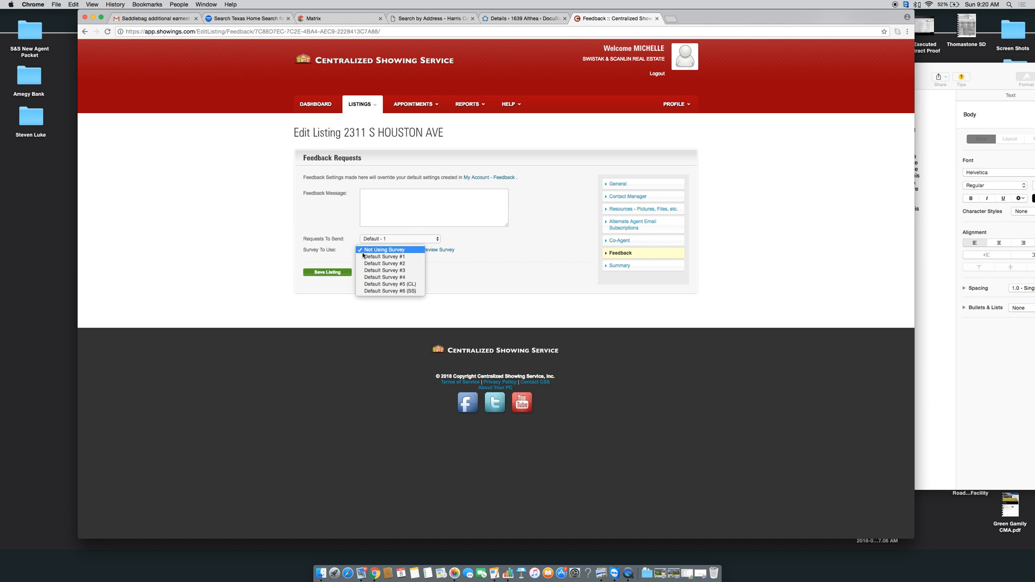
pyautogui.click(382, 284)
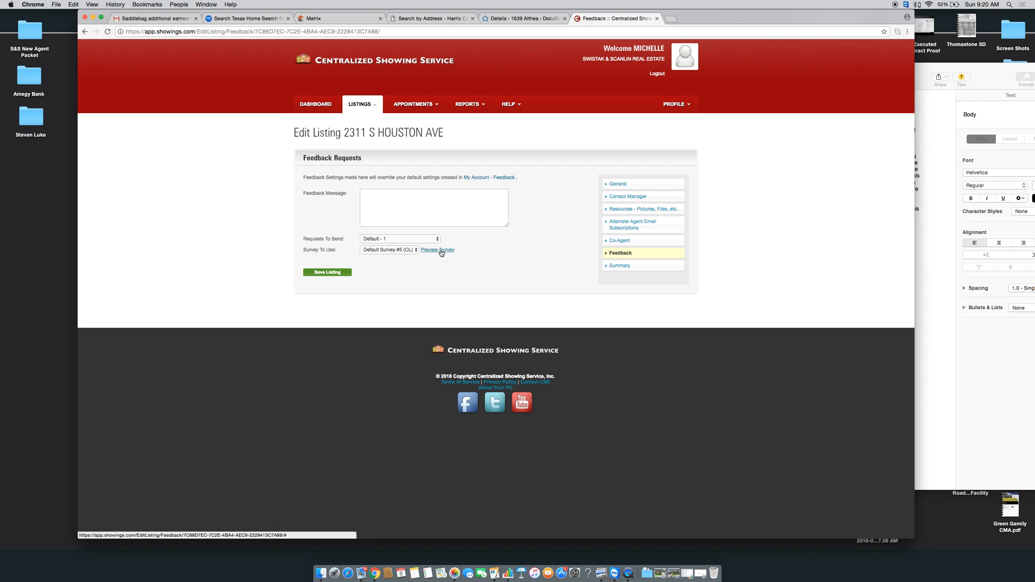
pyautogui.click(440, 250)
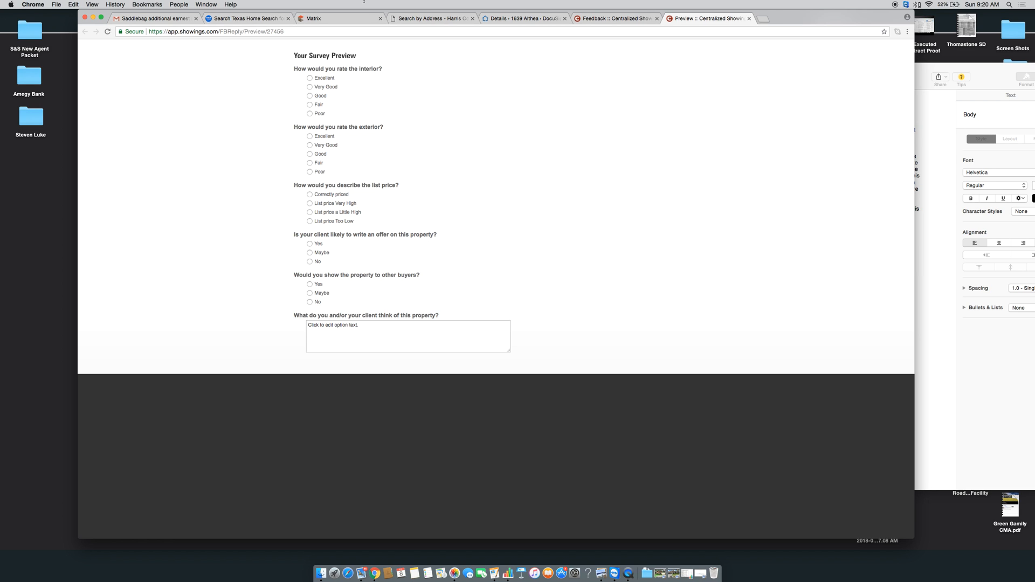
pyautogui.click(749, 18)
pyautogui.click(409, 210)
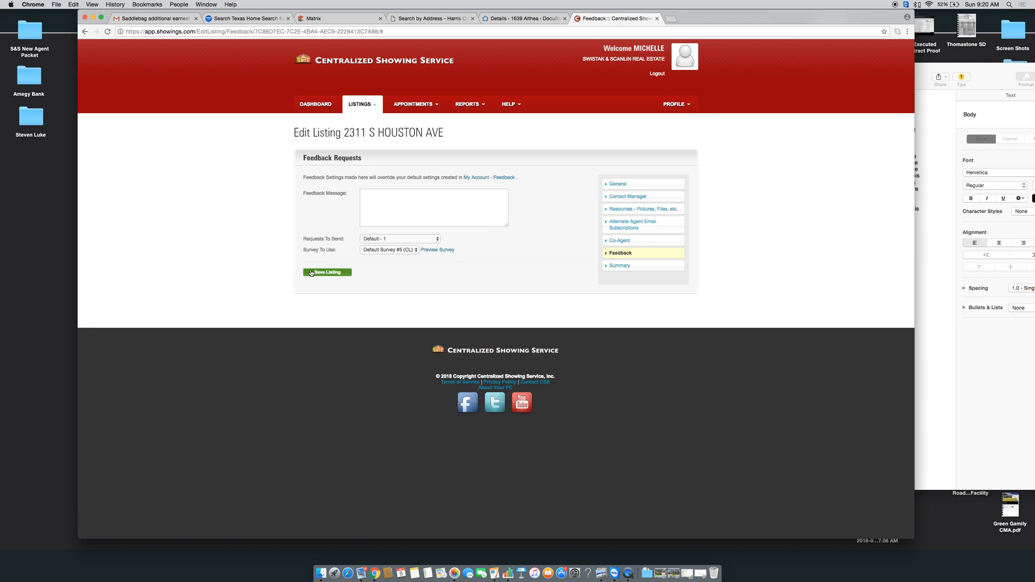
pyautogui.click(623, 186)
pyautogui.click(564, 183)
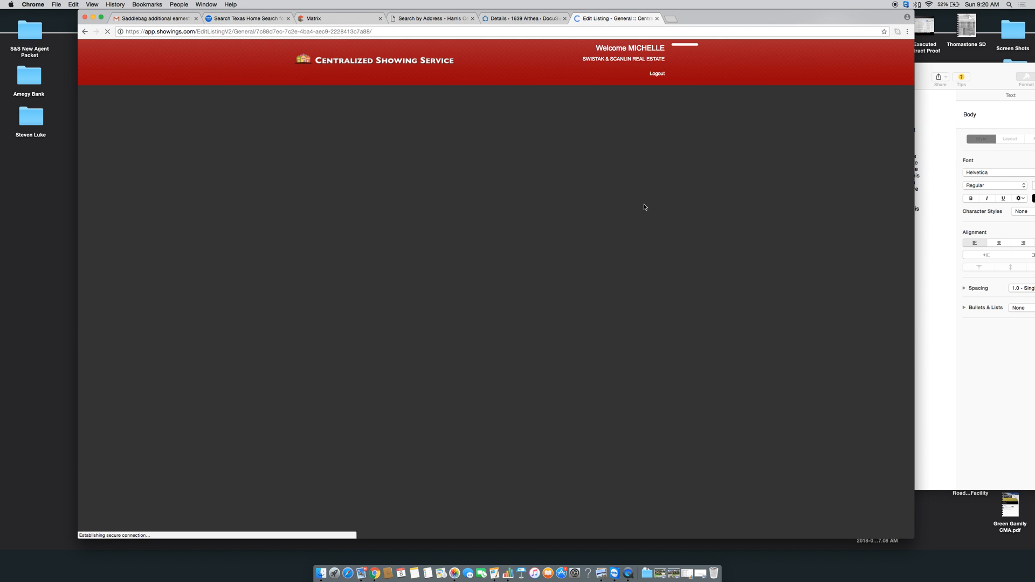
pyautogui.scroll(-10, 259, 270)
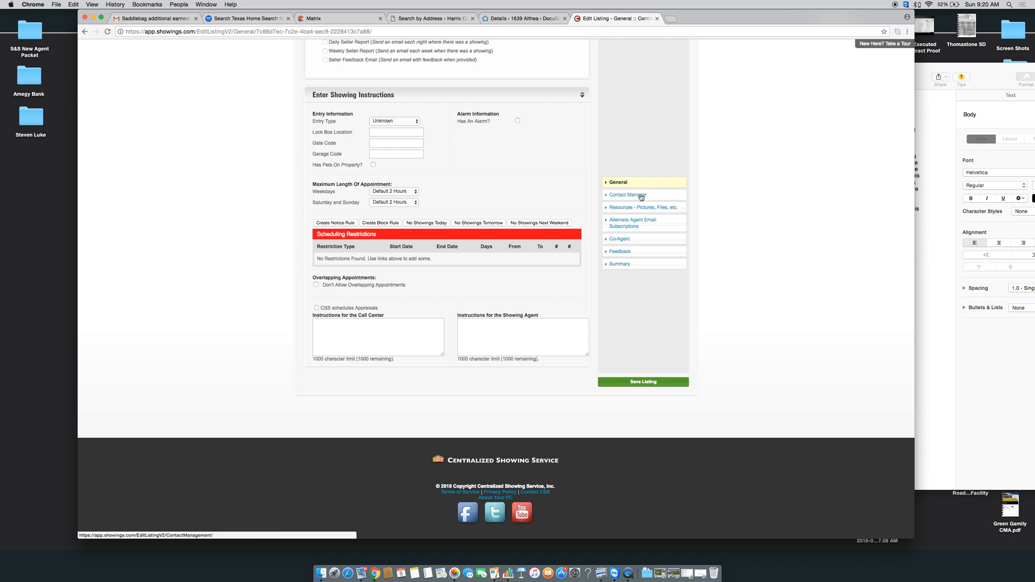
pyautogui.scroll(5, 609, 163)
pyautogui.scroll(5, 610, 162)
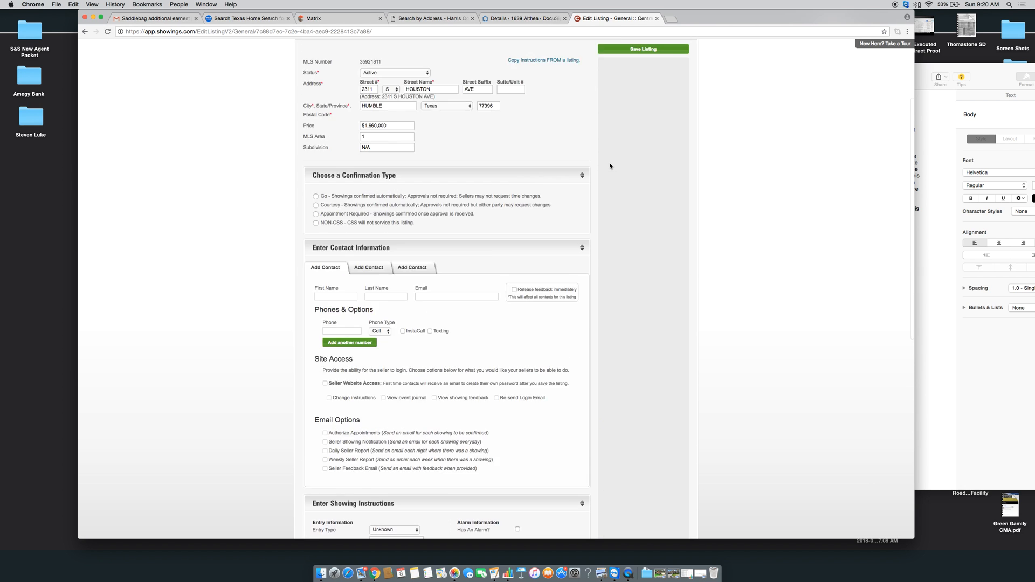
pyautogui.click(319, 105)
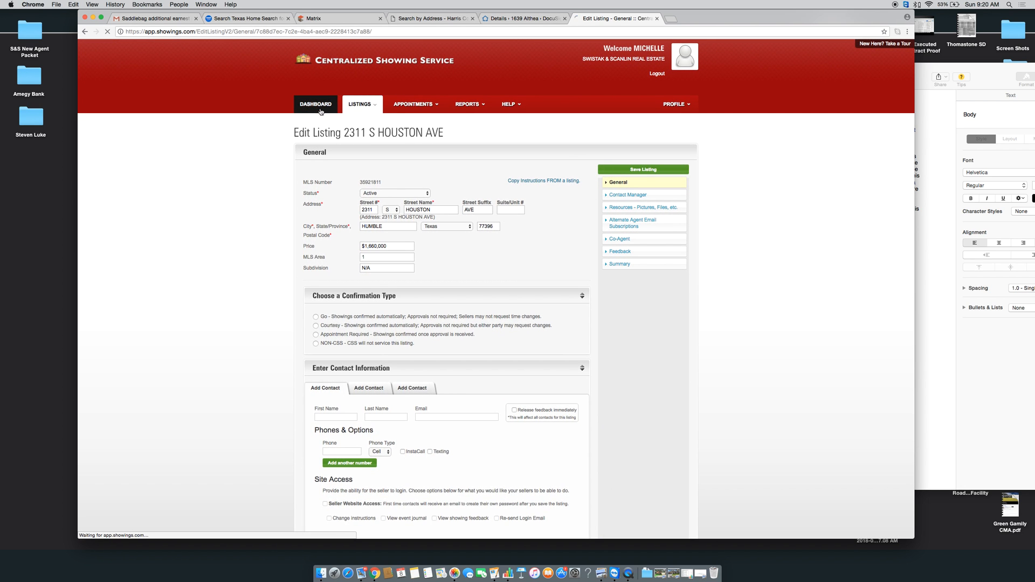
pyautogui.scroll(-2, 242, 241)
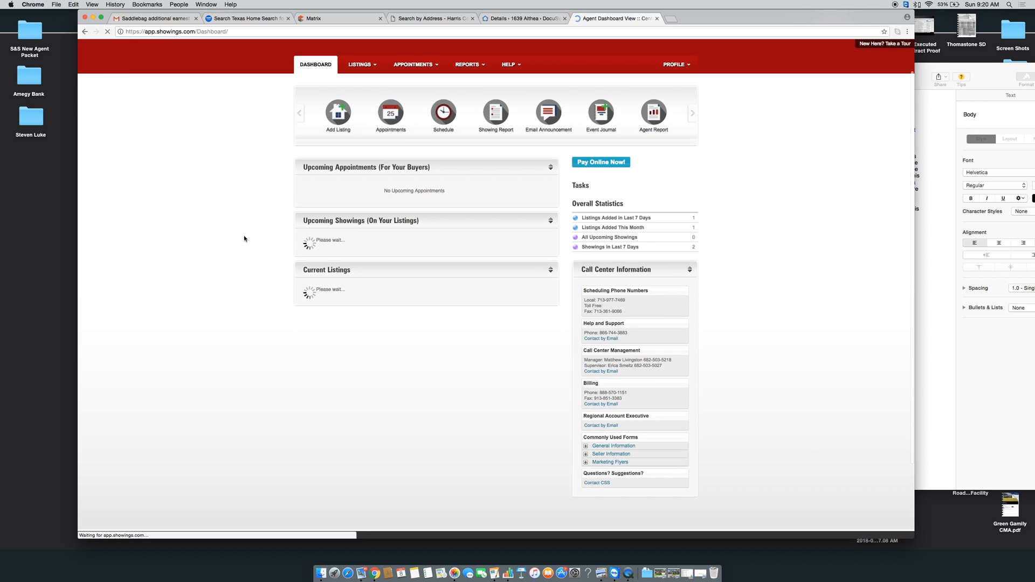
pyautogui.scroll(-1, 243, 241)
pyautogui.click(348, 298)
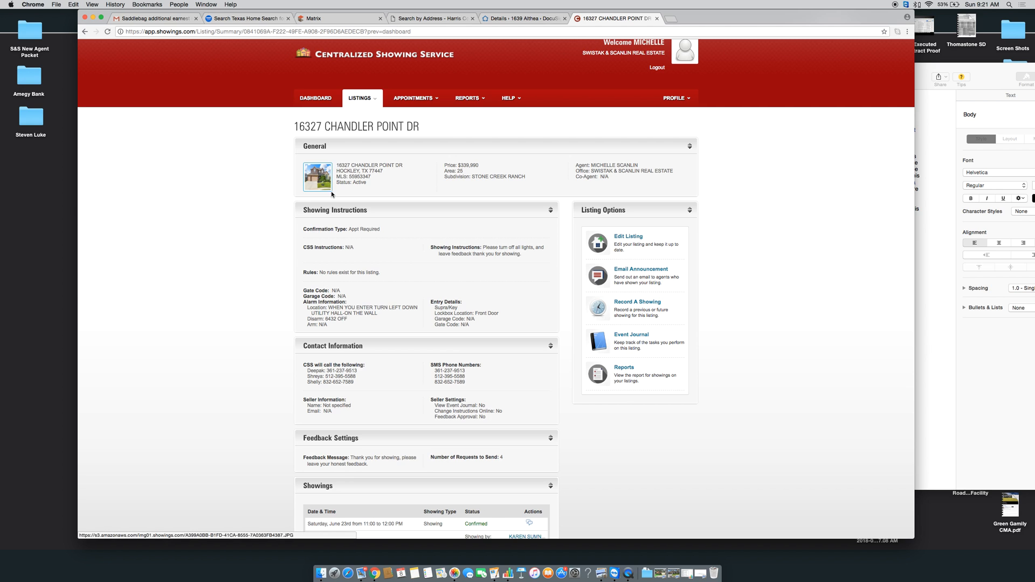
# Reorder the first photos: the Slot 2 photo becomes primary and Slot 5 moves to slot 3
pyautogui.click(658, 19)
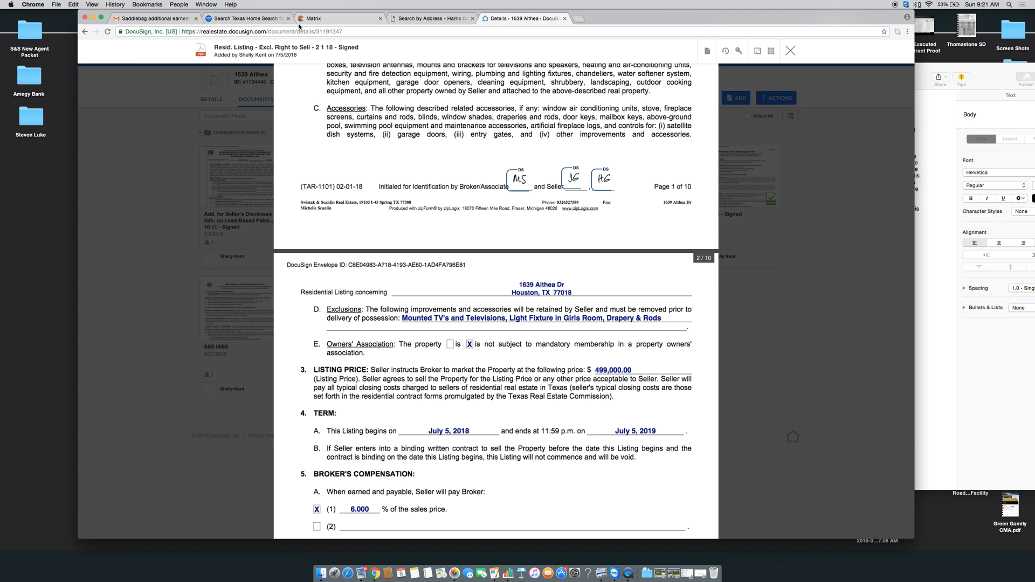
pyautogui.click(299, 20)
pyautogui.scroll(-4, 242, 198)
pyautogui.scroll(-5, 242, 198)
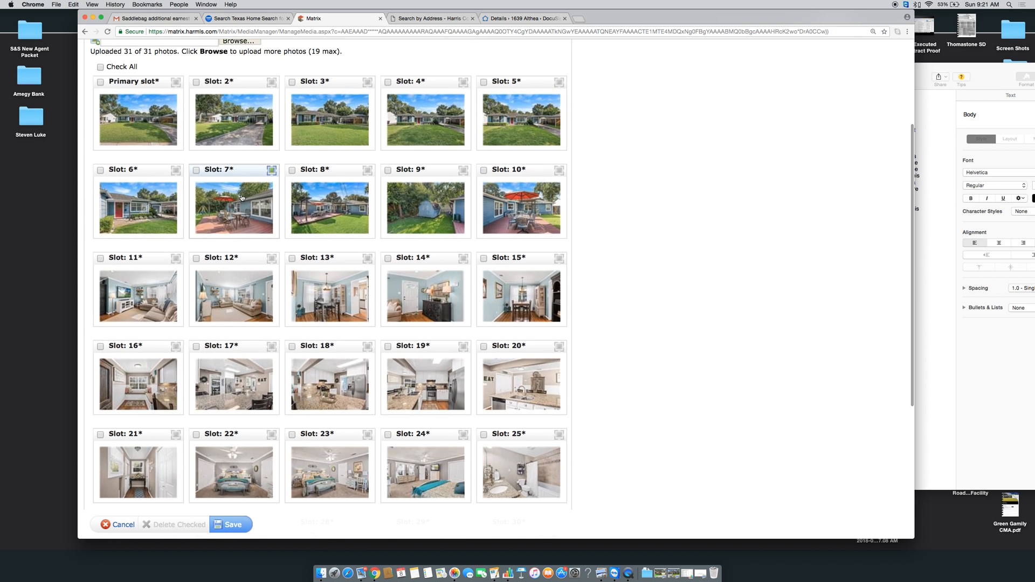
pyautogui.scroll(1, 241, 197)
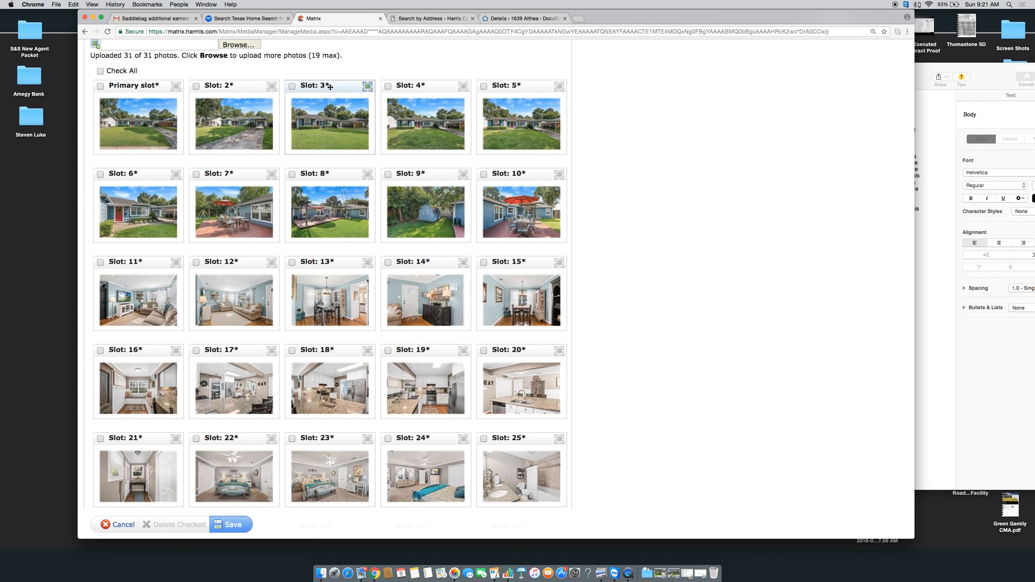
pyautogui.moveTo(330, 84); pyautogui.dragTo(141, 82)
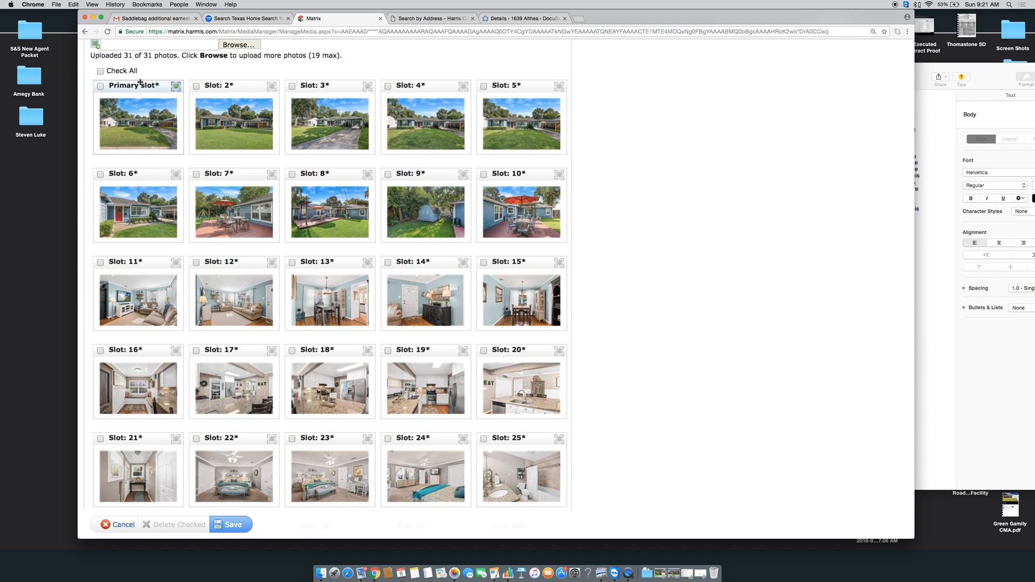
pyautogui.moveTo(252, 82); pyautogui.dragTo(148, 85)
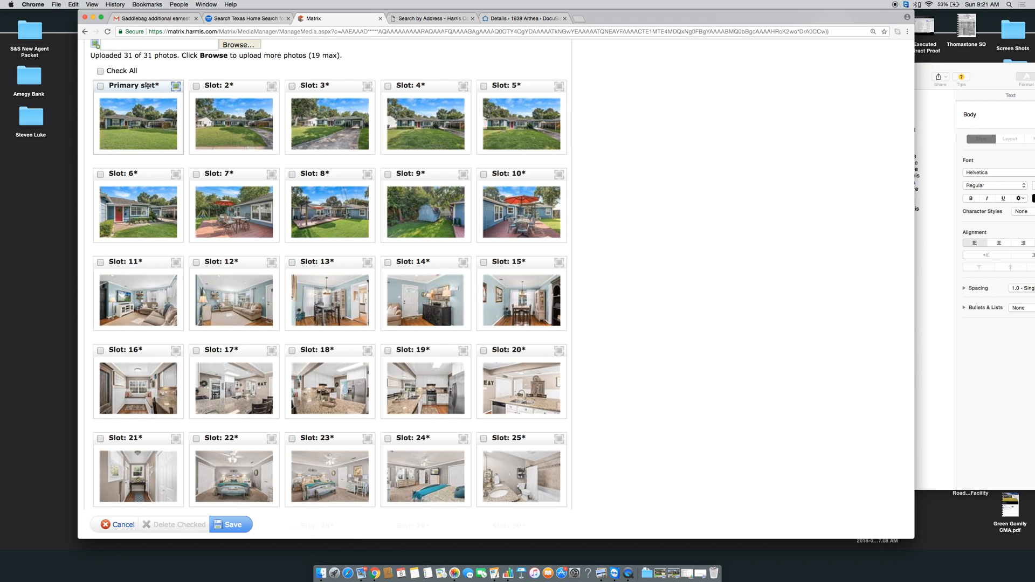
pyautogui.moveTo(530, 86); pyautogui.dragTo(324, 87)
pyautogui.moveTo(435, 89)
pyautogui.mouseDown()
pyautogui.moveTo(419, 170)
pyautogui.moveTo(446, 76)
pyautogui.moveTo(433, 88)
pyautogui.moveTo(429, 235)
pyautogui.moveTo(423, 74)
pyautogui.moveTo(437, 96)
pyautogui.mouseUp()
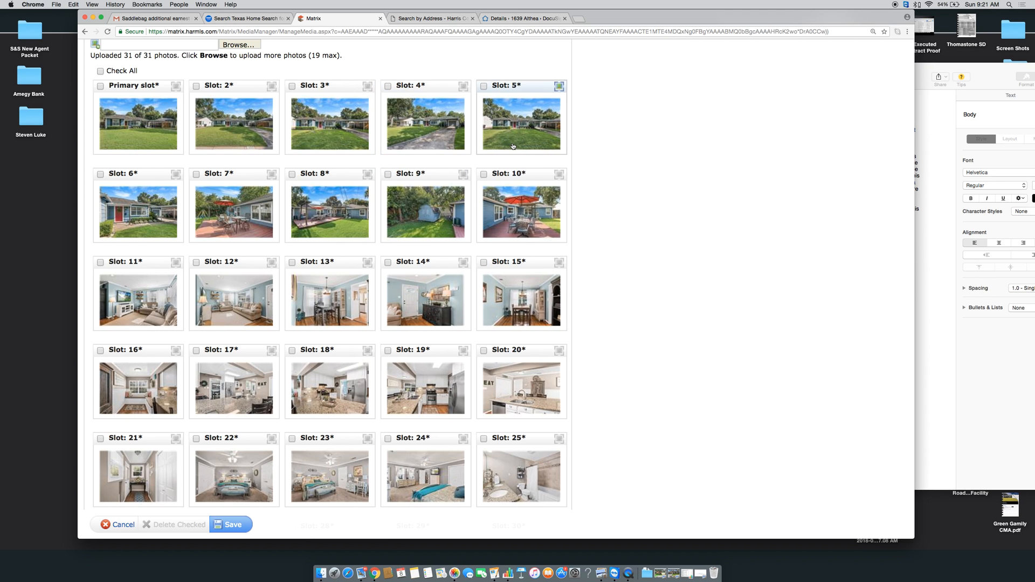
pyautogui.moveTo(520, 87); pyautogui.dragTo(427, 87)
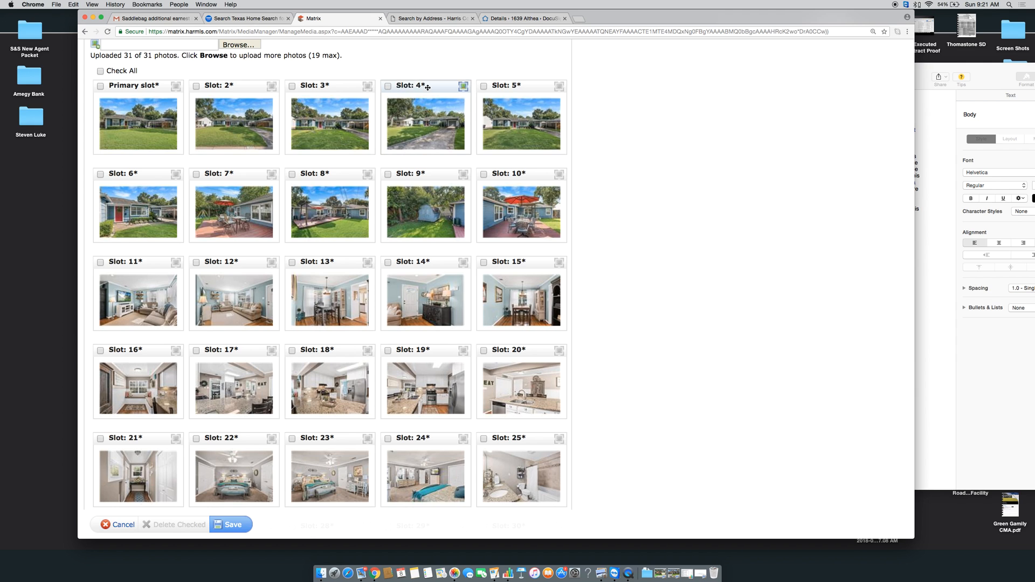
# Open the Slot 4 photo's details and close them with the description left empty
pyautogui.click(434, 135)
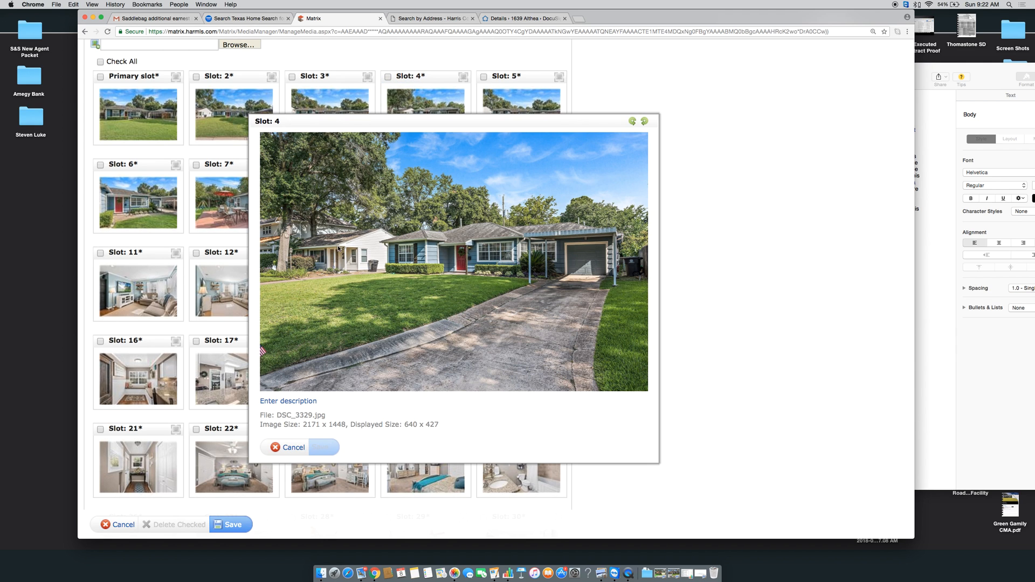
pyautogui.click(281, 401)
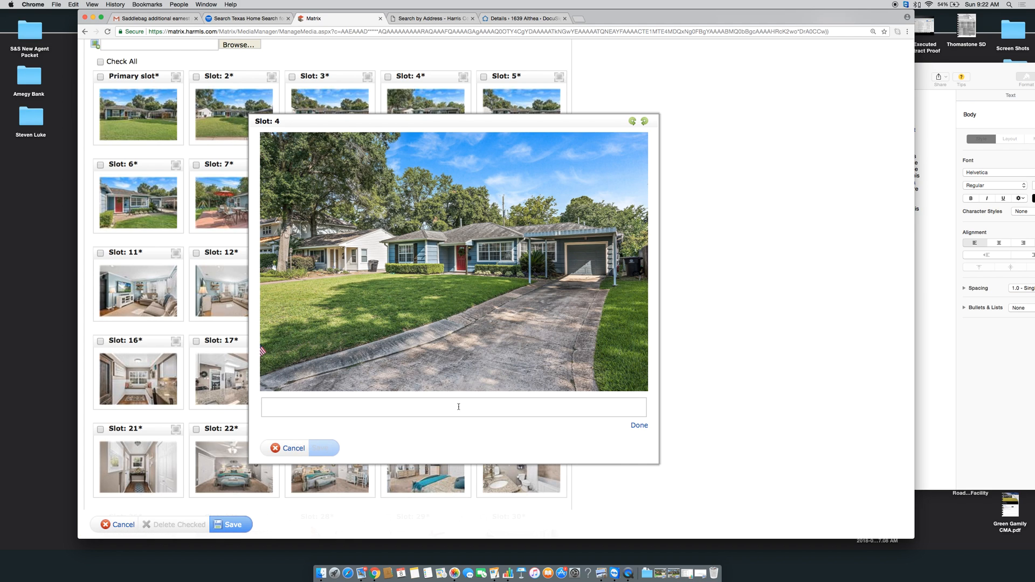
pyautogui.click(639, 426)
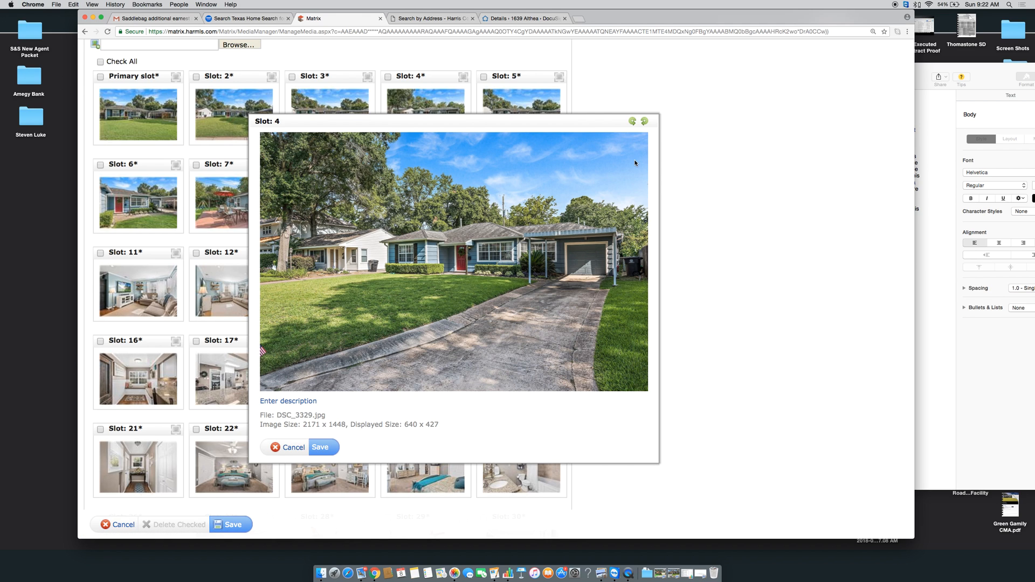
pyautogui.click(294, 448)
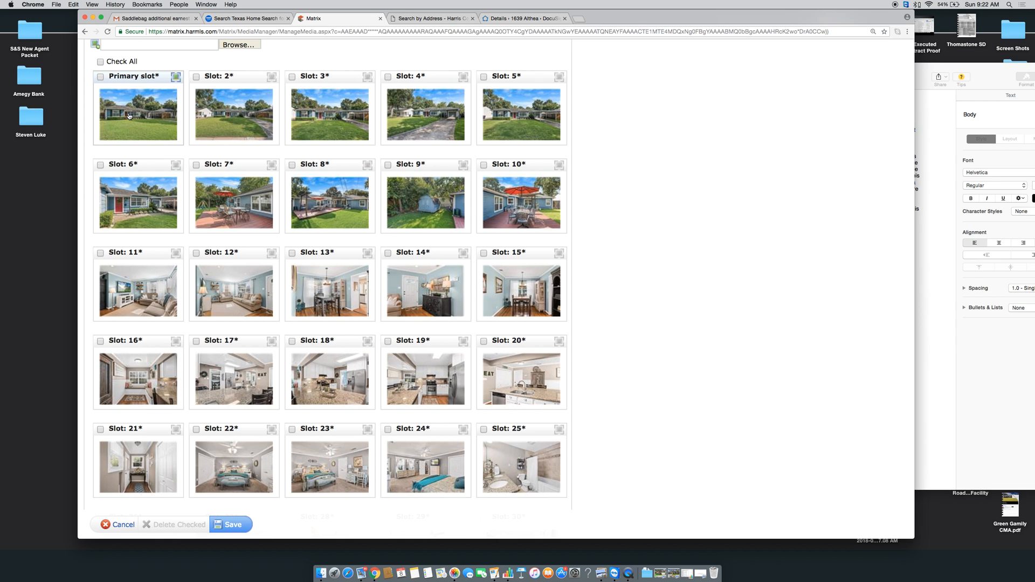
pyautogui.click(219, 19)
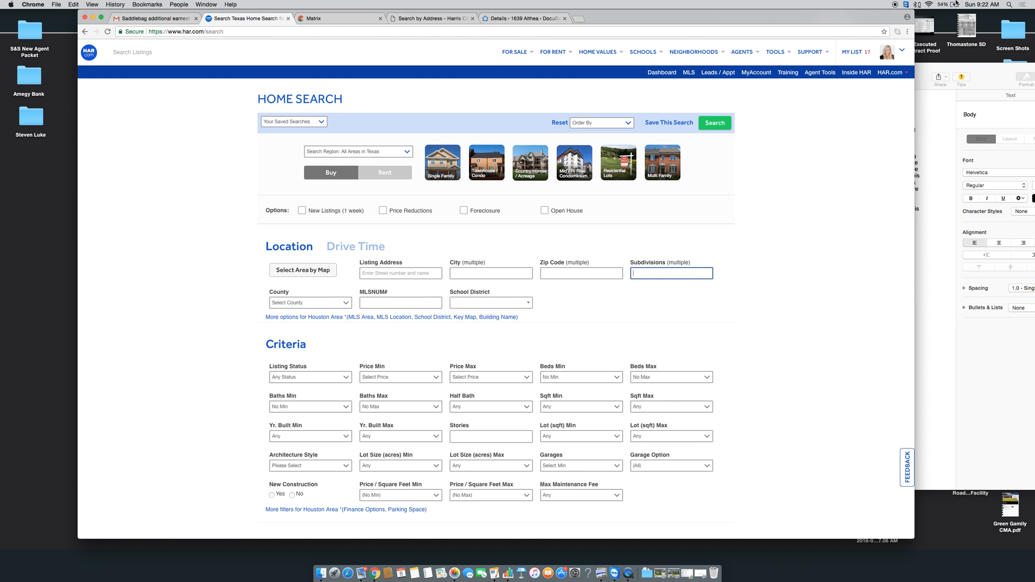
pyautogui.click(901, 51)
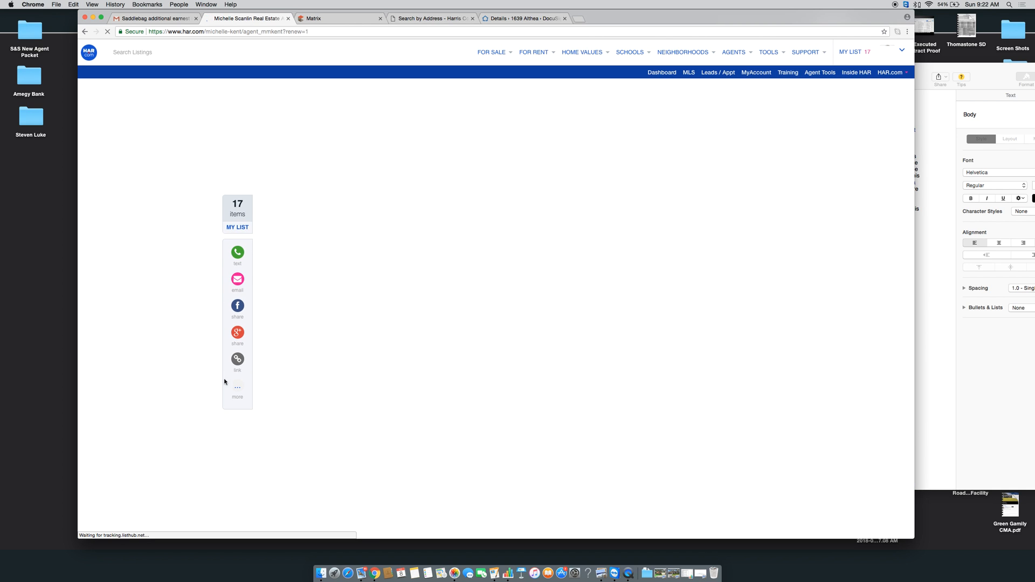
pyautogui.scroll(-10, 170, 442)
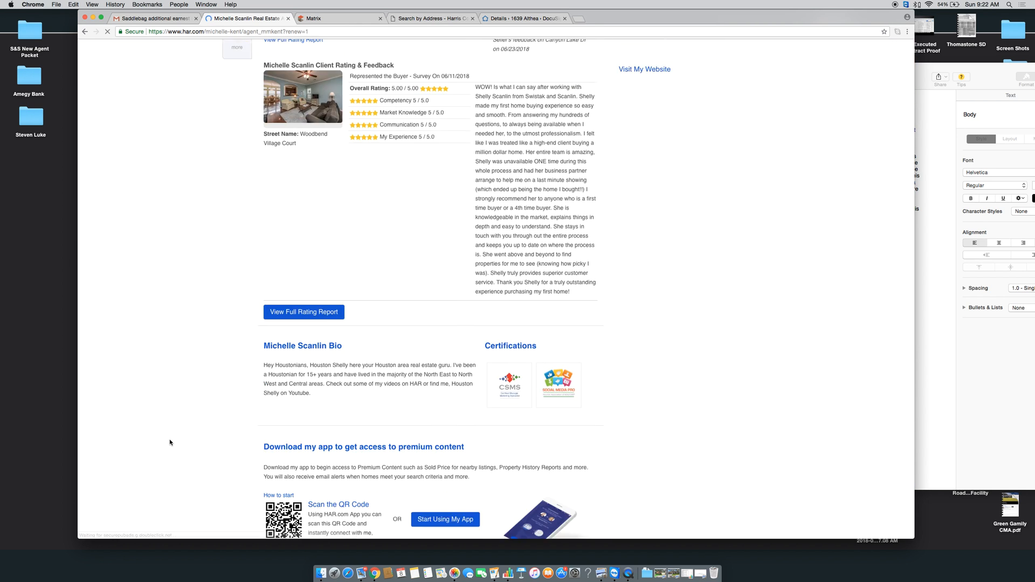
pyautogui.scroll(-9, 169, 442)
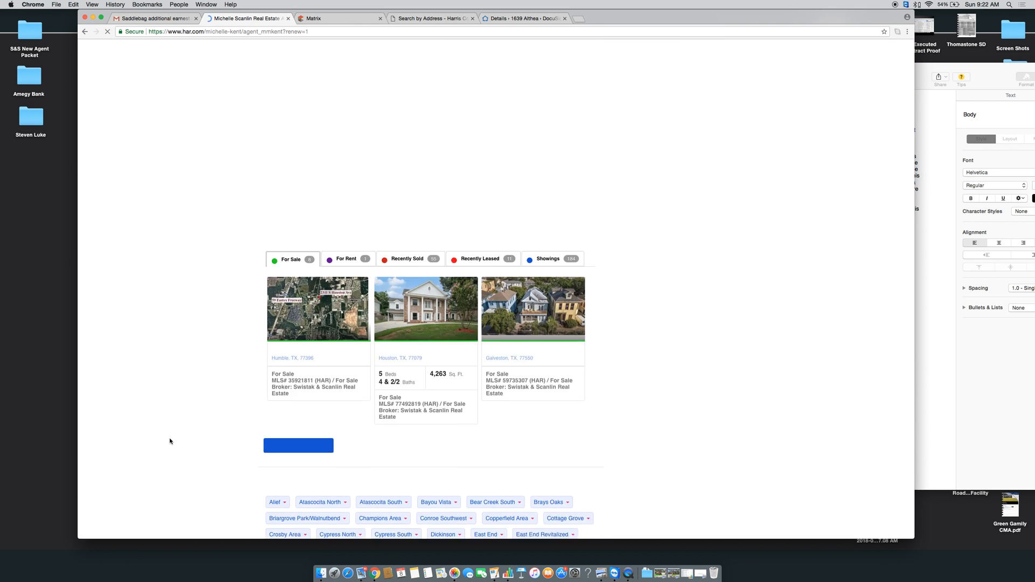
pyautogui.click(424, 284)
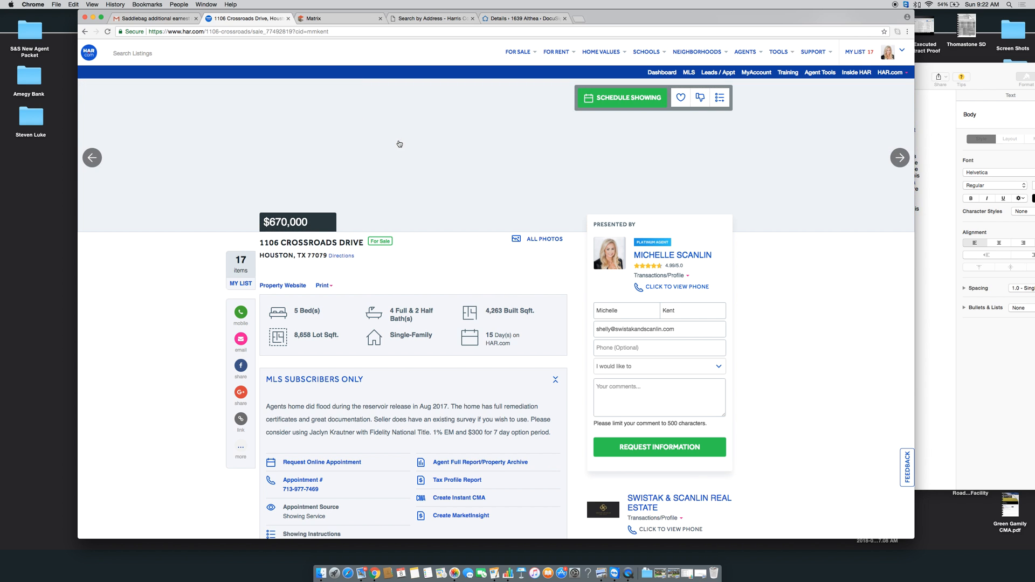
pyautogui.click(85, 32)
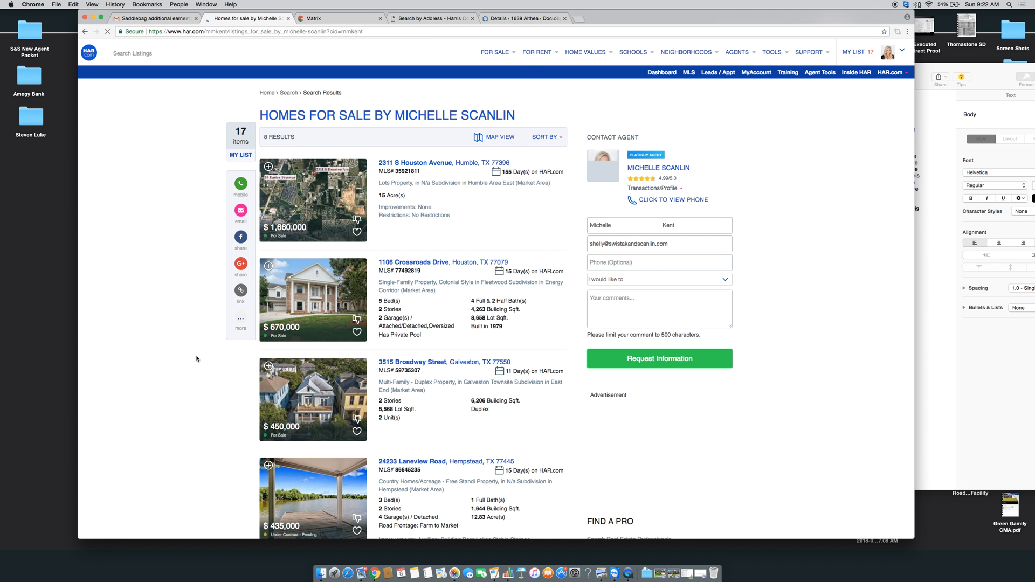
pyautogui.scroll(-5, 196, 359)
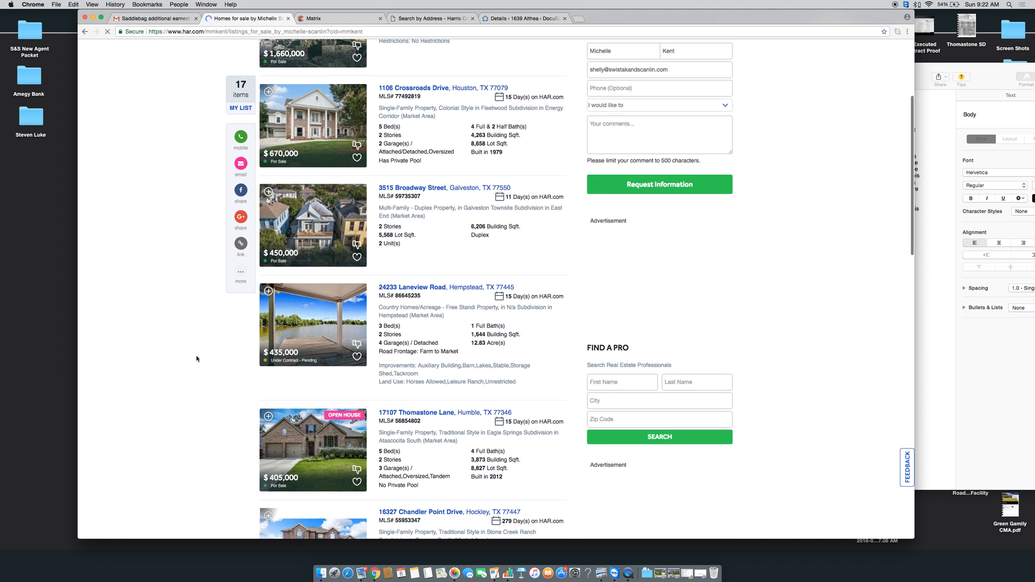
pyautogui.click(309, 310)
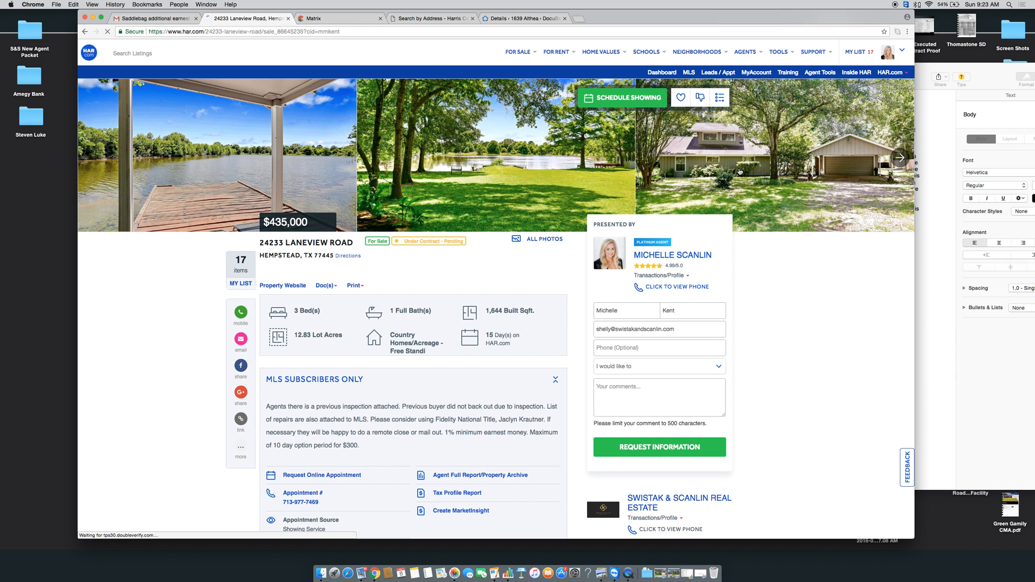
pyautogui.click(83, 32)
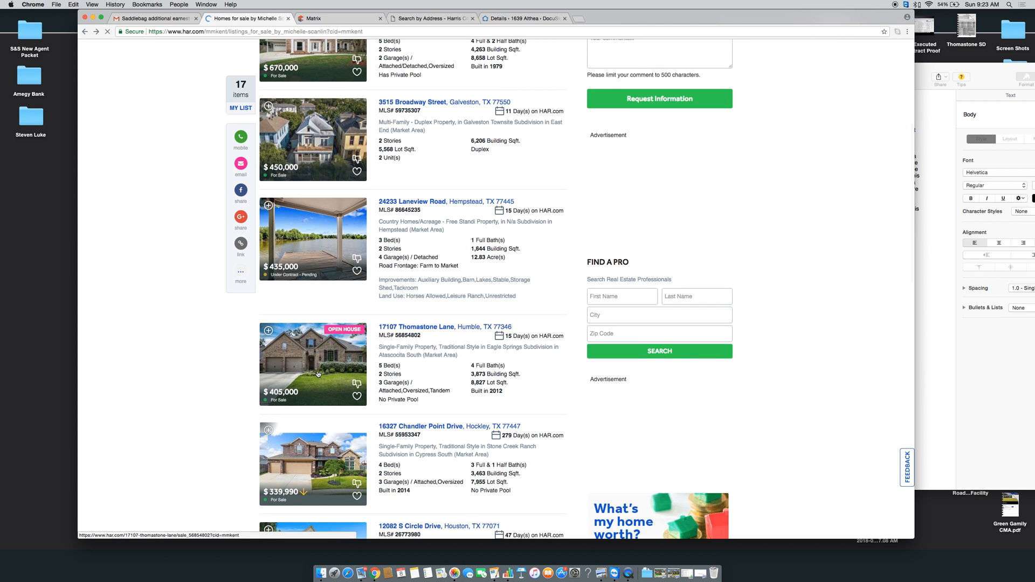
pyautogui.click(318, 375)
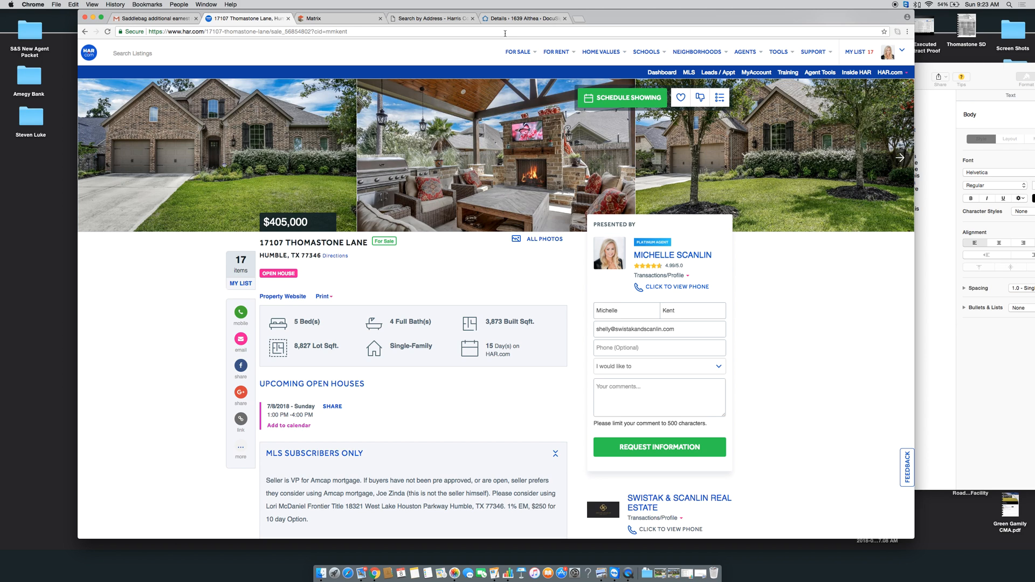
pyautogui.click(288, 20)
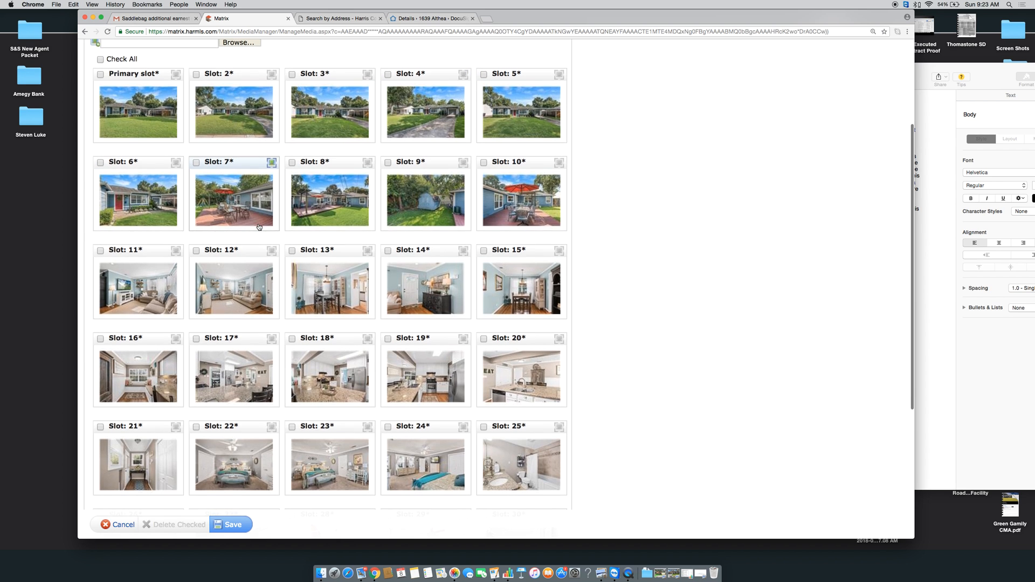
# Drag two early photos toward the end of the grid and check the Slot 8 photo's details
pyautogui.scroll(-2, 246, 214)
pyautogui.moveTo(133, 162); pyautogui.dragTo(245, 411)
pyautogui.scroll(3, 245, 404)
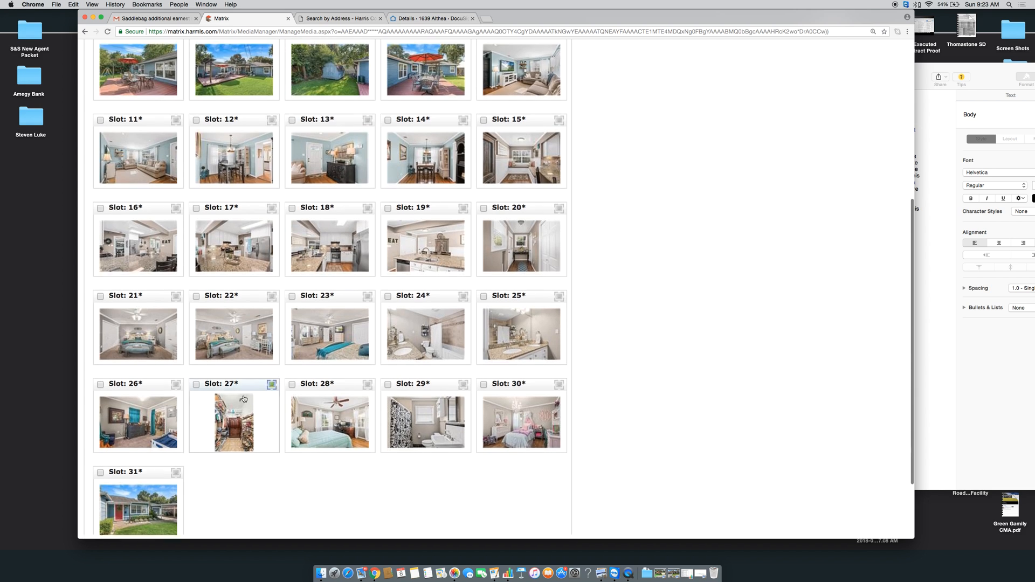
pyautogui.moveTo(153, 81); pyautogui.dragTo(243, 379)
pyautogui.scroll(-5, 245, 291)
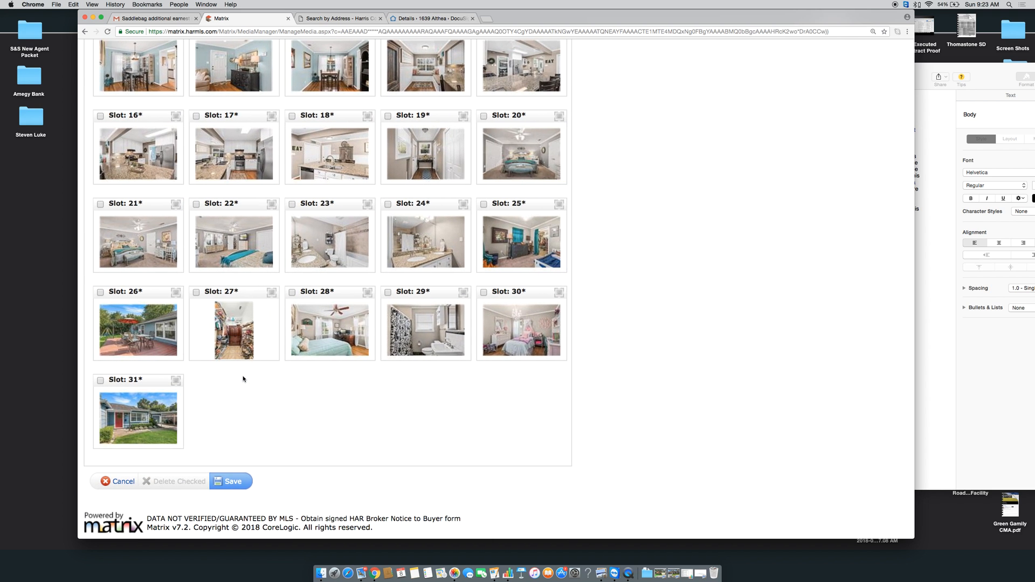
pyautogui.scroll(5, 243, 377)
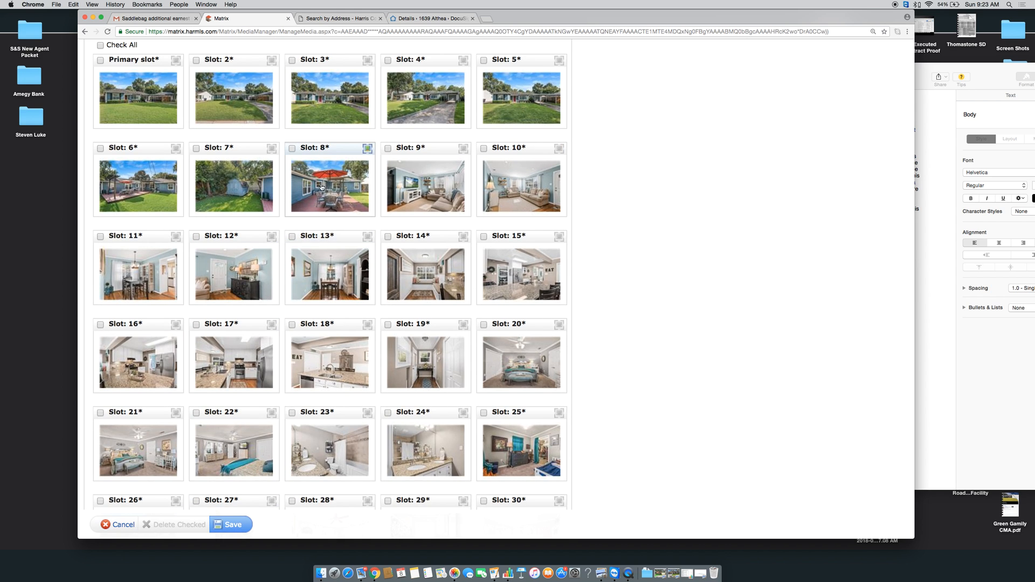
pyautogui.click(327, 160)
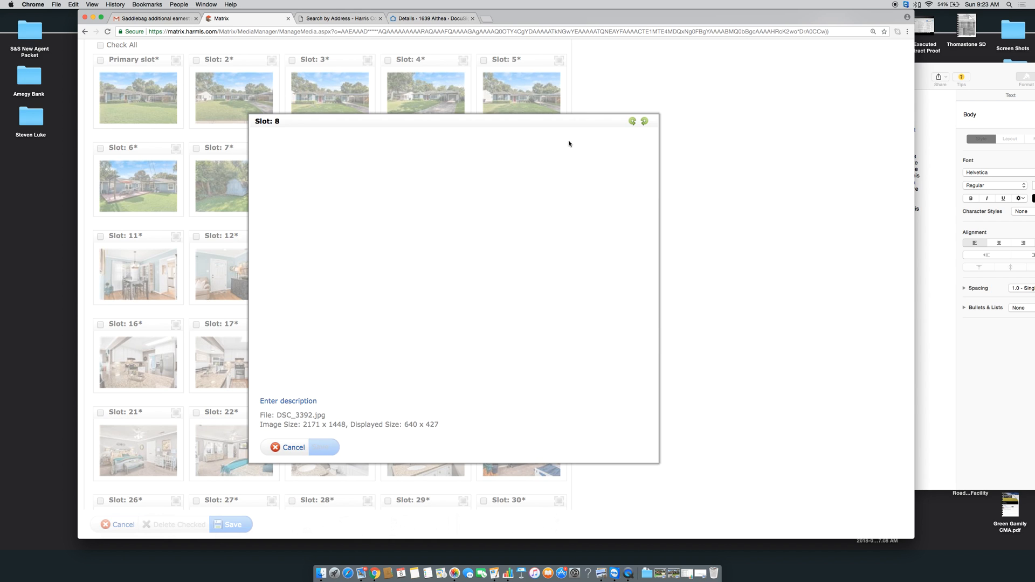
pyautogui.click(293, 447)
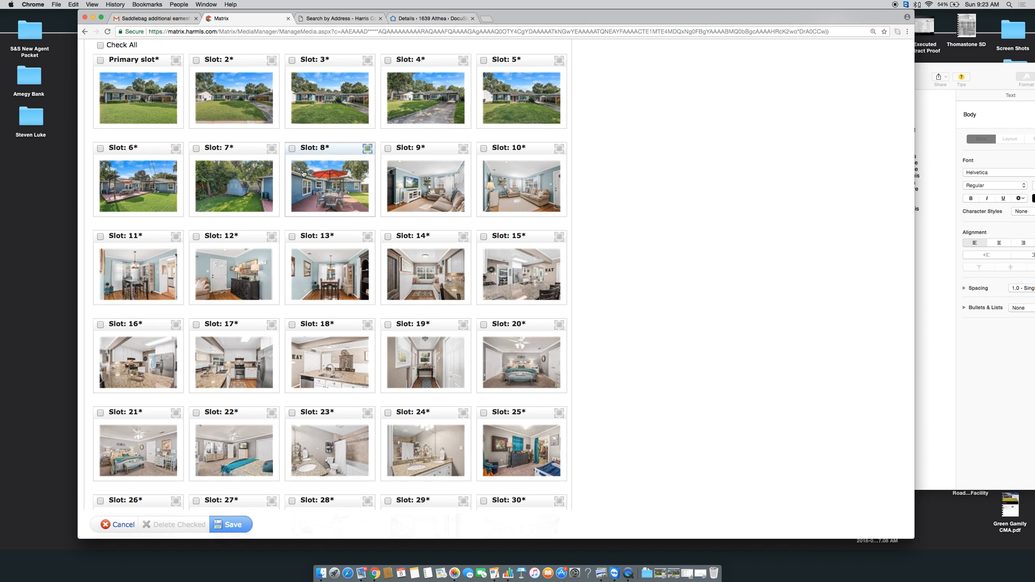
# Shift the patio, Slot 6, house exterior and shed photos toward the end, exterior at Slot 28
pyautogui.moveTo(311, 150); pyautogui.dragTo(200, 383)
pyautogui.scroll(3, 229, 183)
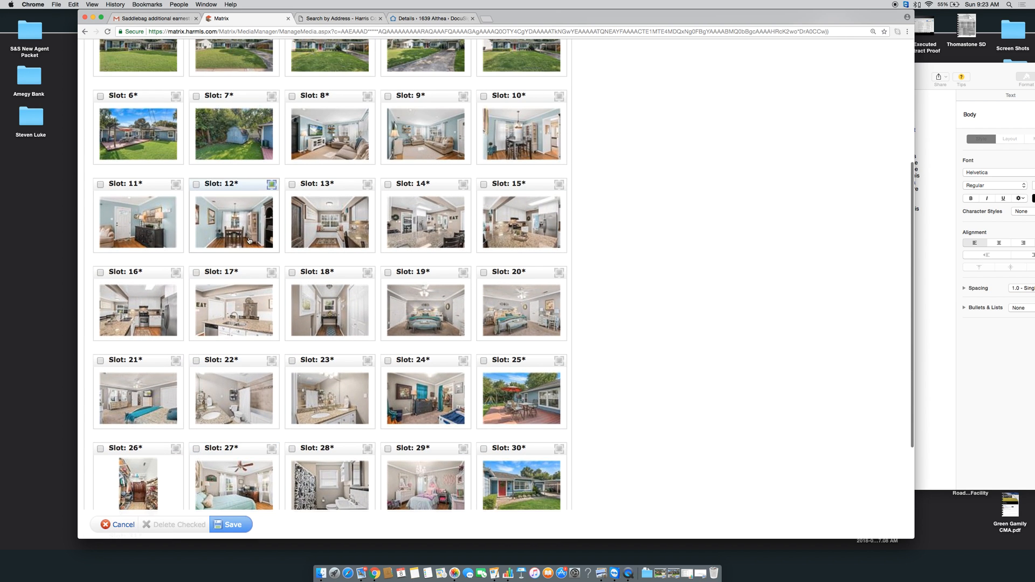
pyautogui.moveTo(151, 95); pyautogui.dragTo(270, 313)
pyautogui.rightClick(255, 297)
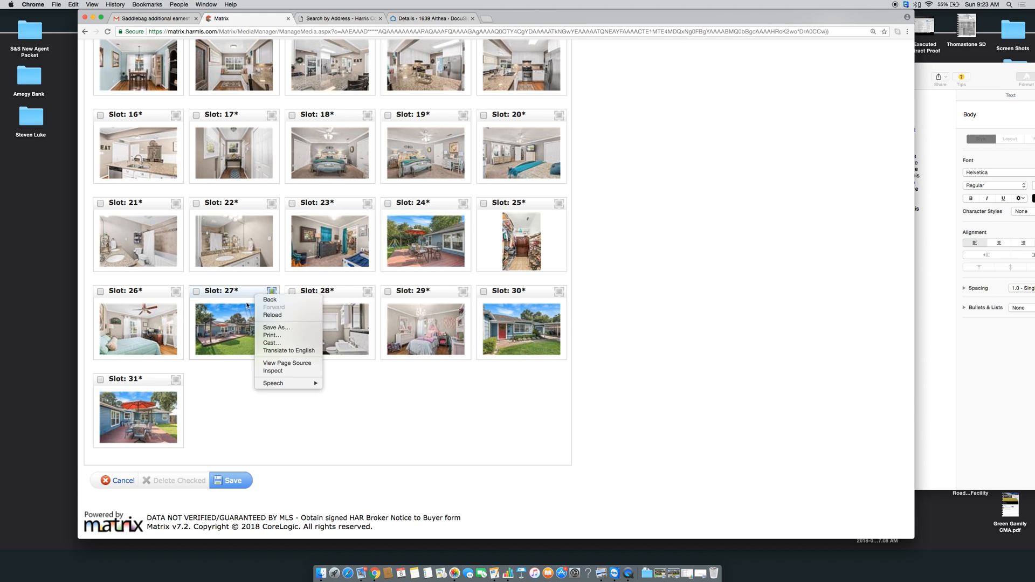
pyautogui.click(237, 291)
pyautogui.moveTo(237, 291); pyautogui.dragTo(233, 377)
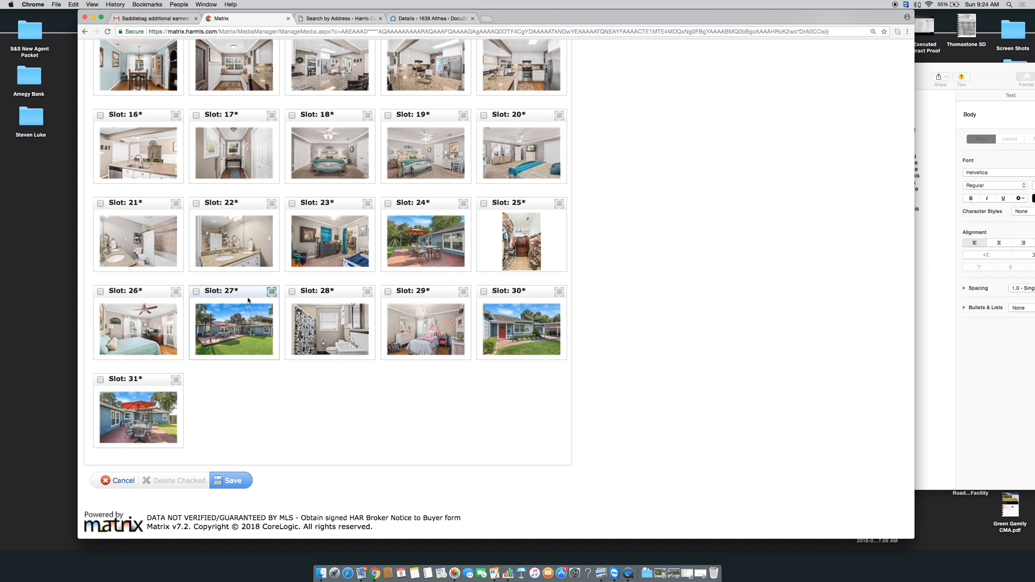
pyautogui.moveTo(240, 296); pyautogui.dragTo(337, 300)
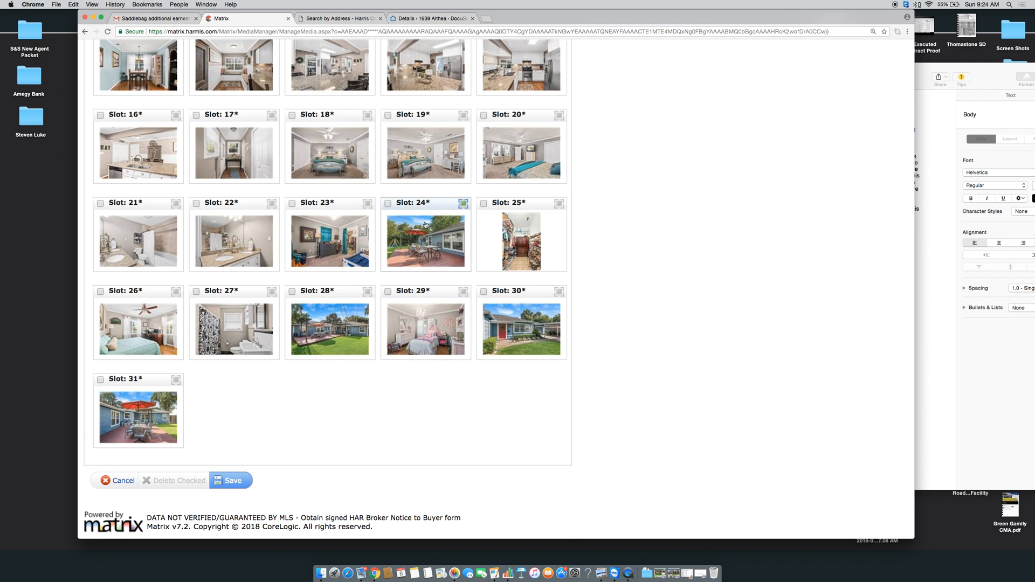
pyautogui.moveTo(427, 205); pyautogui.dragTo(424, 293)
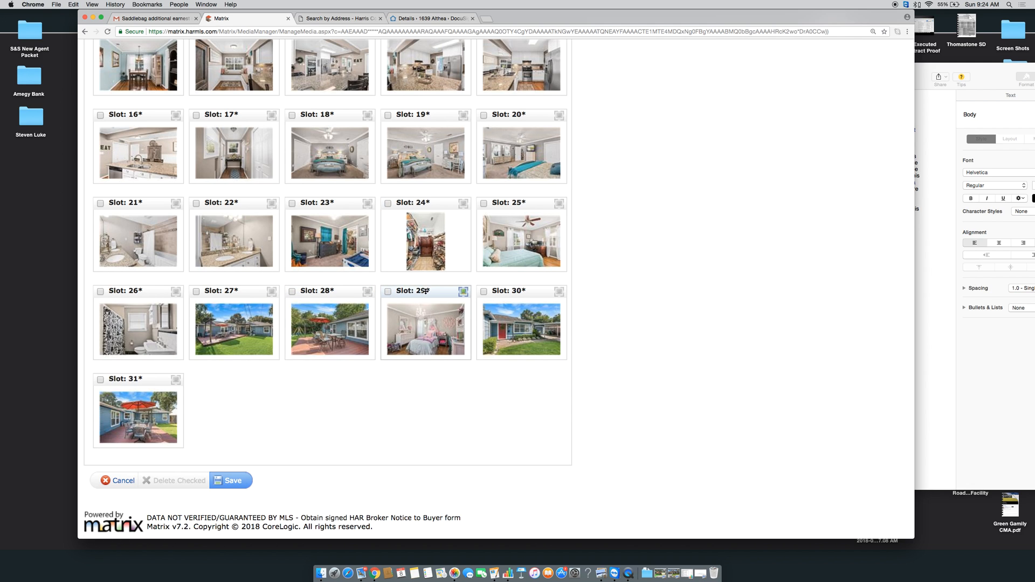
pyautogui.moveTo(425, 291); pyautogui.dragTo(336, 111)
pyautogui.scroll(5, 312, 147)
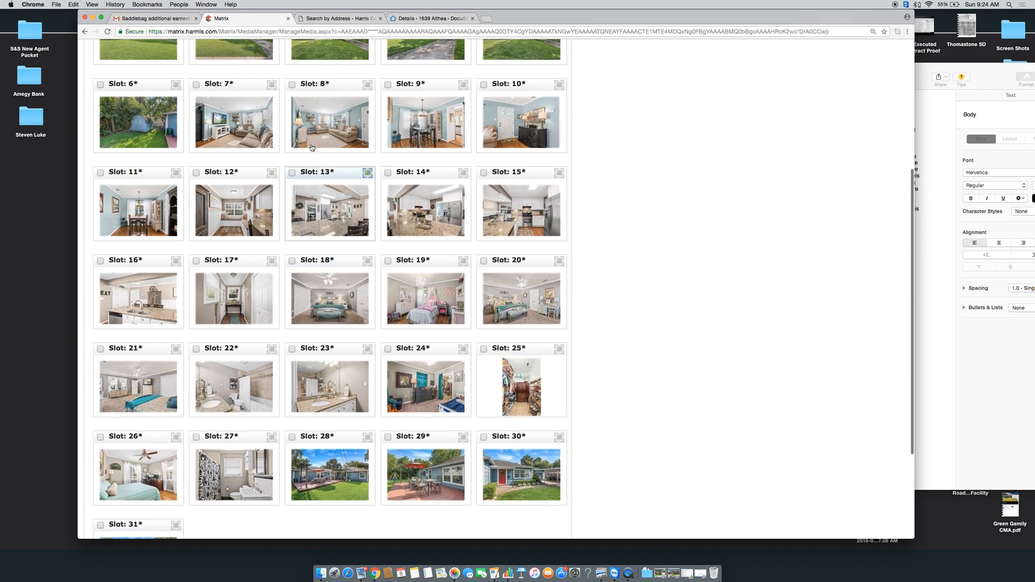
pyautogui.moveTo(135, 187); pyautogui.dragTo(521, 293)
pyautogui.scroll(-2, 289, 280)
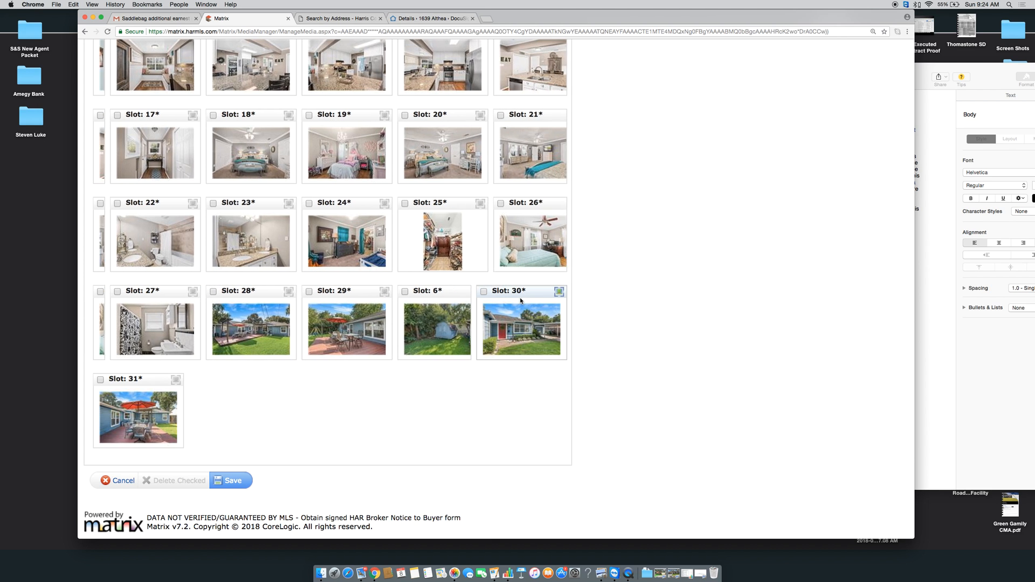
pyautogui.scroll(10, 463, 226)
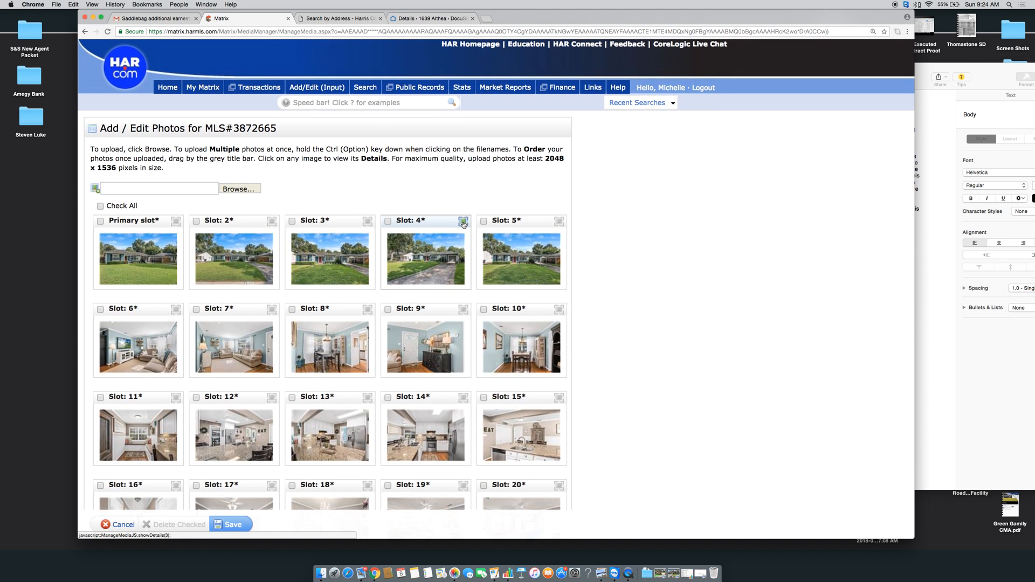
pyautogui.scroll(-3, 463, 226)
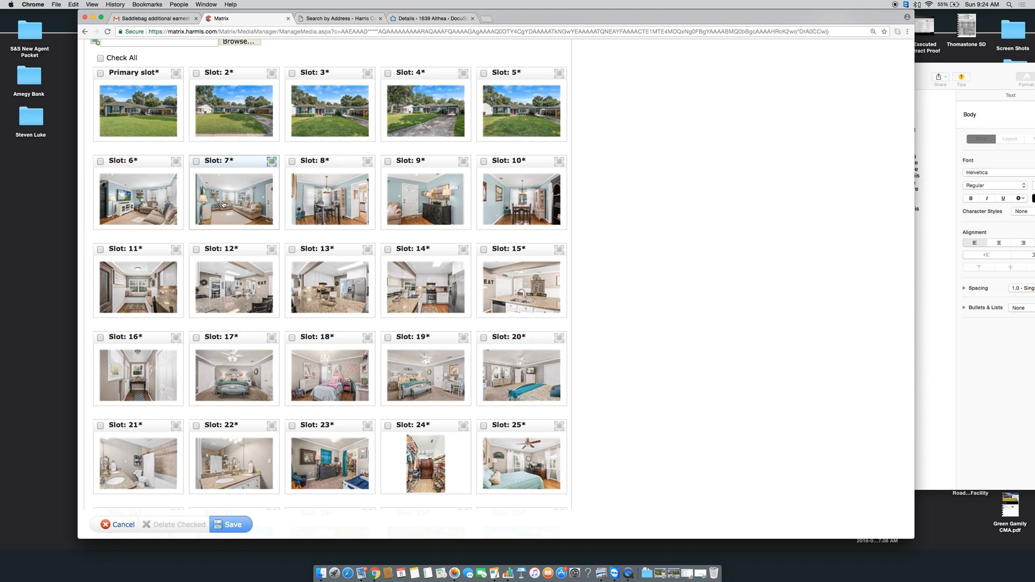
# Move the door-and-dresser photo to Slot 6 and group the kitchen photos around Slots 11–13
pyautogui.moveTo(416, 162); pyautogui.dragTo(132, 163)
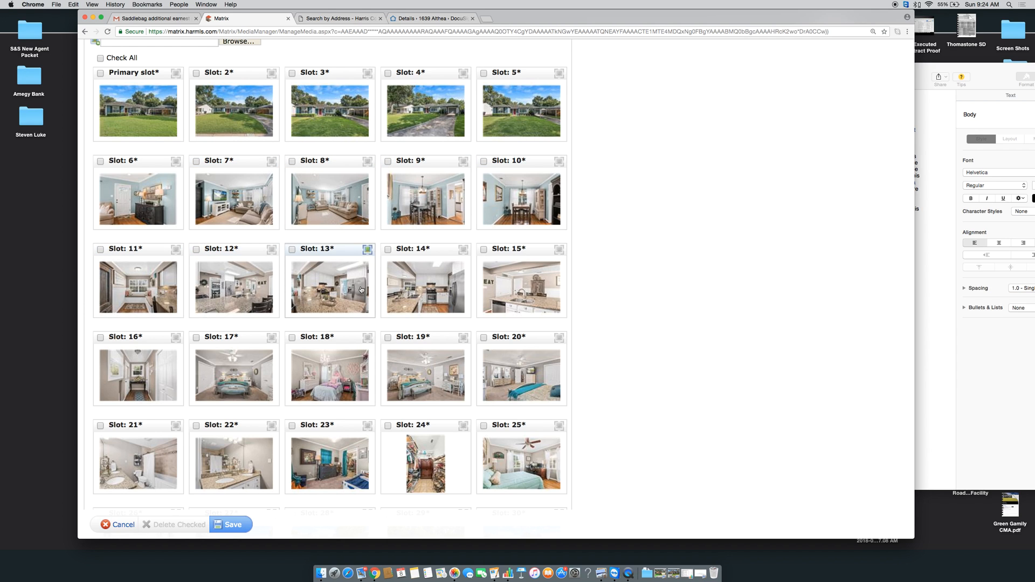
pyautogui.moveTo(450, 252); pyautogui.dragTo(139, 249)
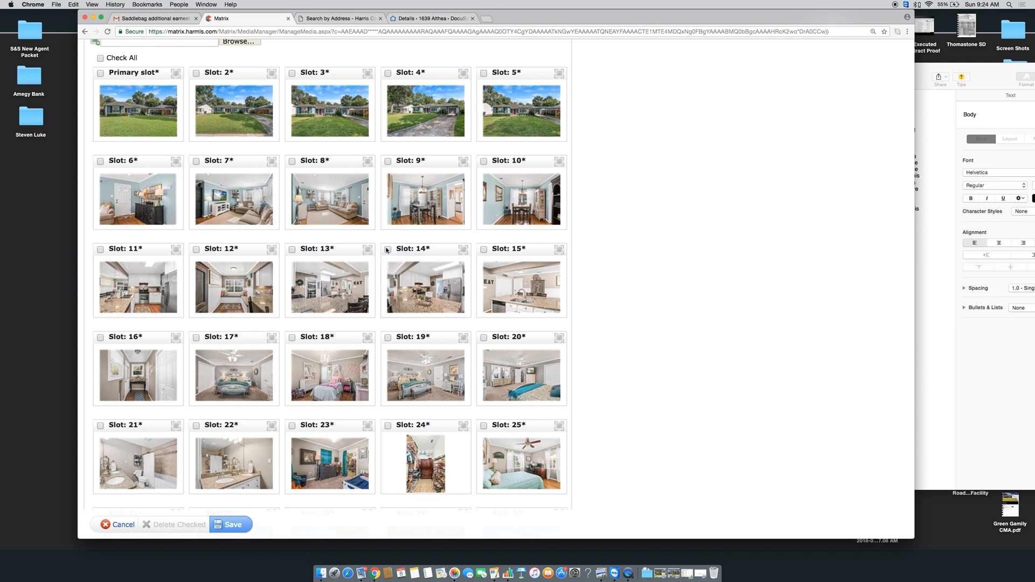
pyautogui.moveTo(420, 249); pyautogui.dragTo(259, 249)
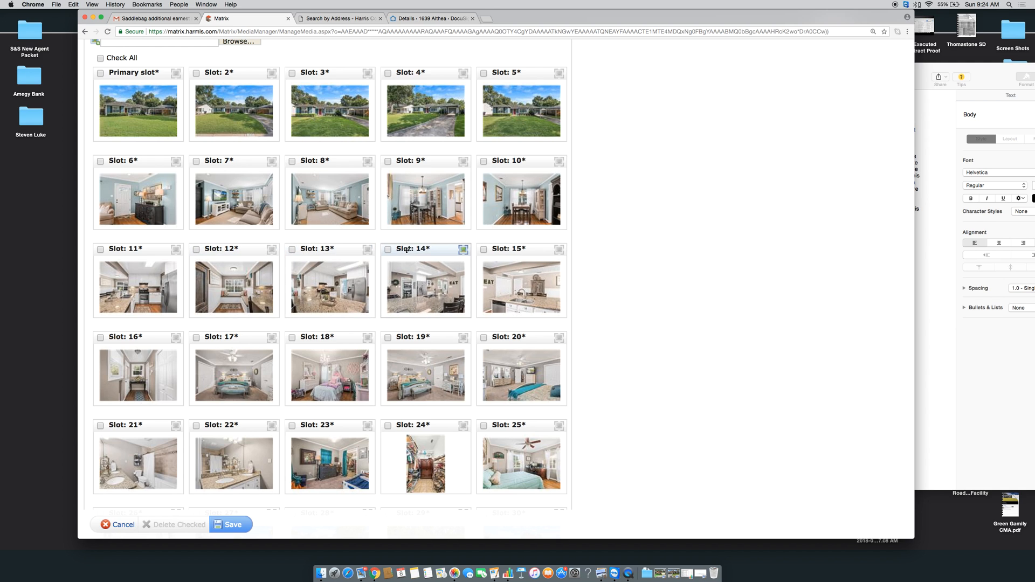
pyautogui.moveTo(430, 249); pyautogui.dragTo(325, 248)
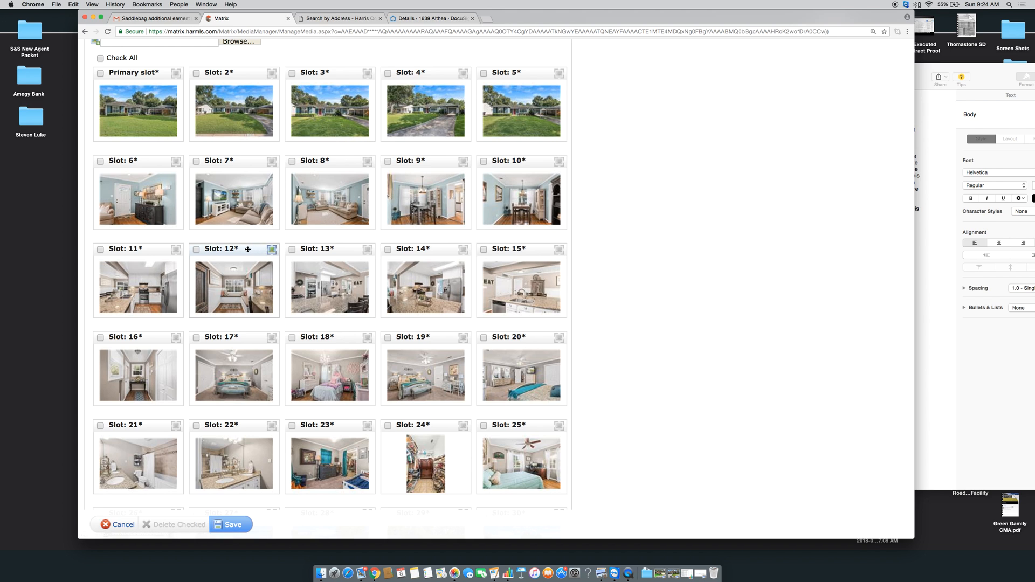
pyautogui.moveTo(245, 249); pyautogui.dragTo(150, 337)
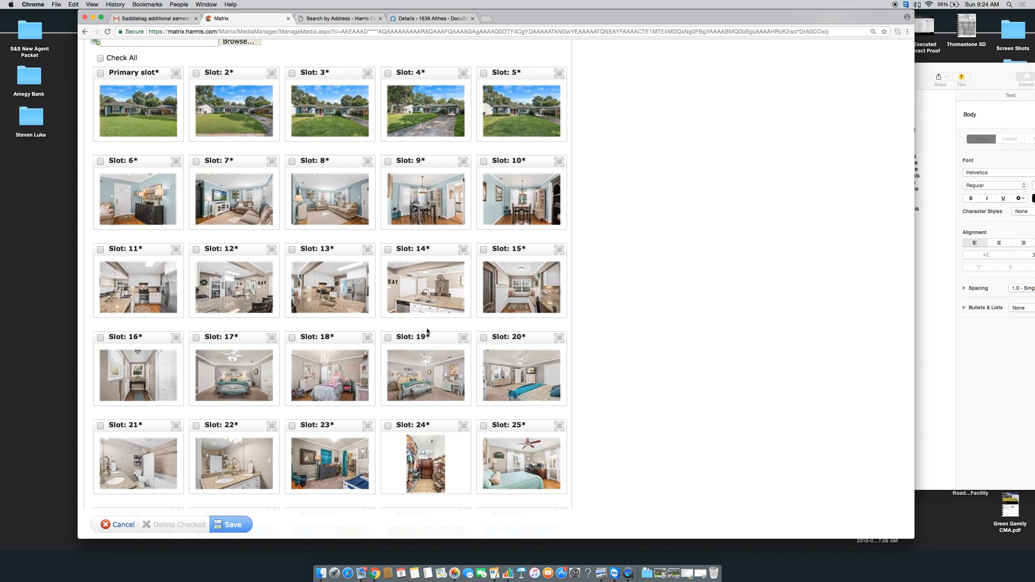
# Regroup the bedroom photos, moving slot 20 to slot 18 and another bedroom to slot 24
pyautogui.moveTo(426, 339); pyautogui.dragTo(345, 340)
pyautogui.moveTo(499, 339); pyautogui.dragTo(302, 341)
pyautogui.moveTo(415, 340); pyautogui.dragTo(422, 427)
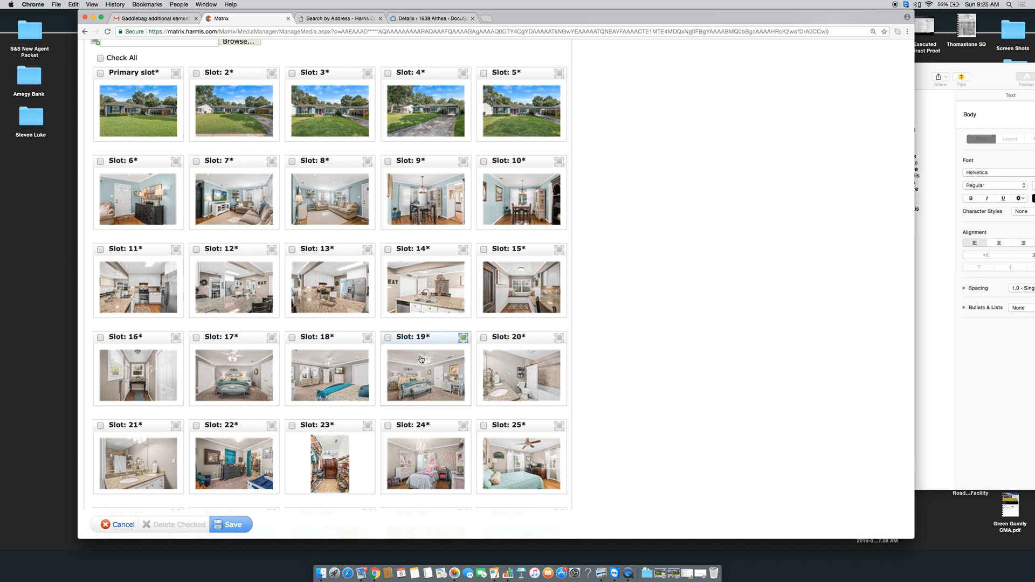
pyautogui.scroll(-3, 420, 360)
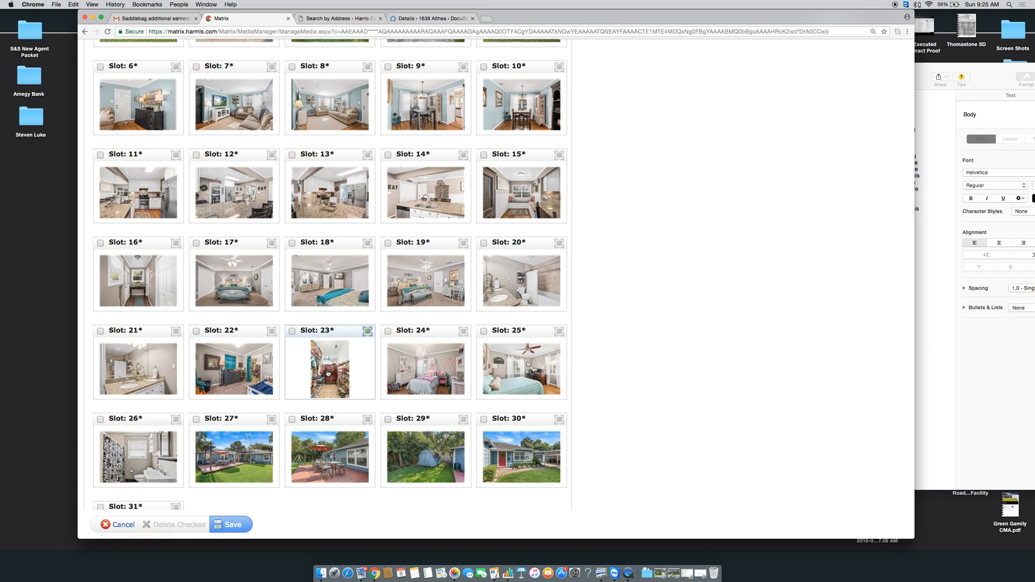
pyautogui.scroll(-3, 422, 301)
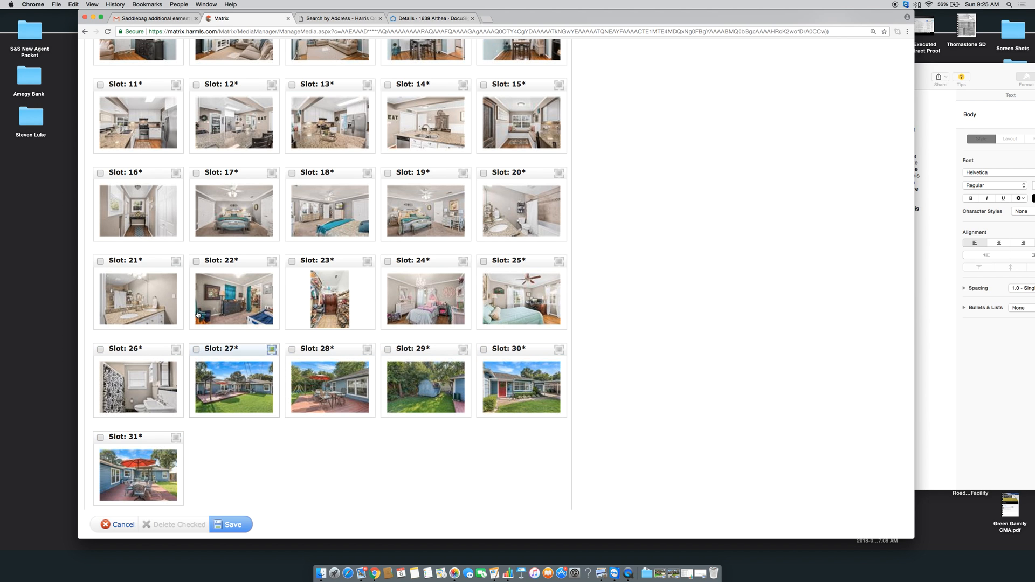
pyautogui.scroll(3, 196, 311)
pyautogui.scroll(5, 197, 311)
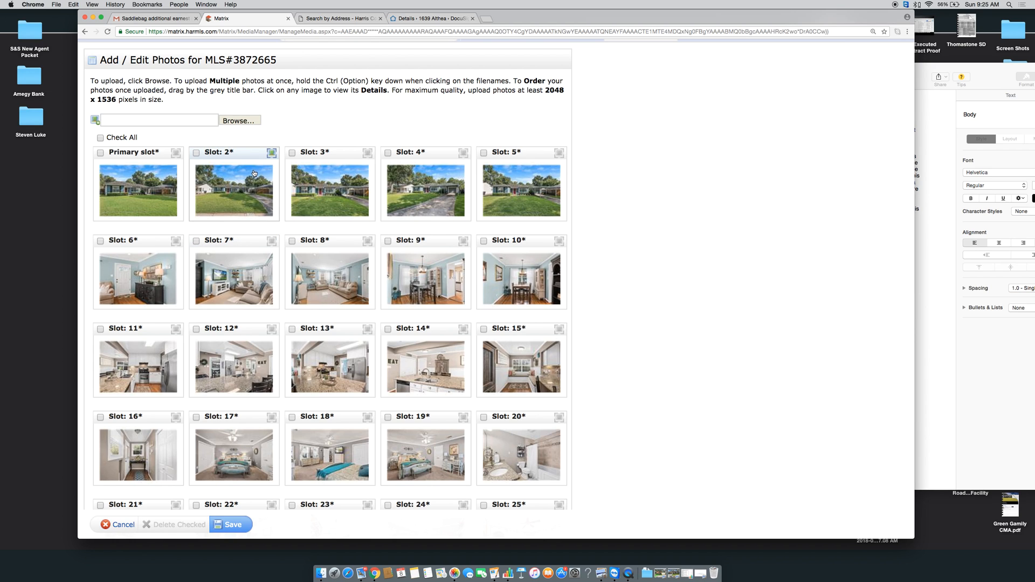
# Drag the living room photo from slot 7 into slot 2 and the kitchen photo from slot 11 into slot 3, then save
pyautogui.click(236, 189)
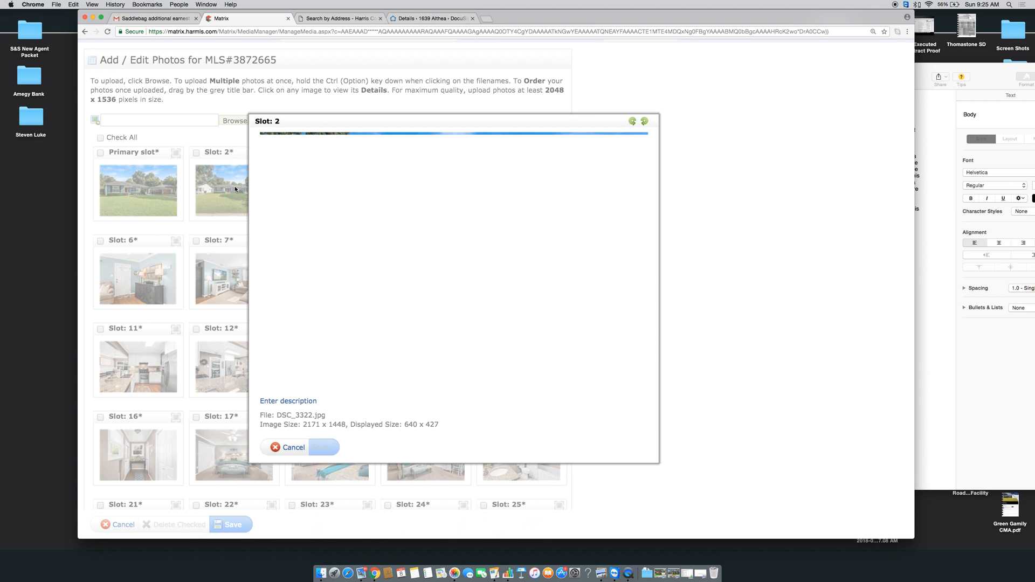
pyautogui.click(288, 401)
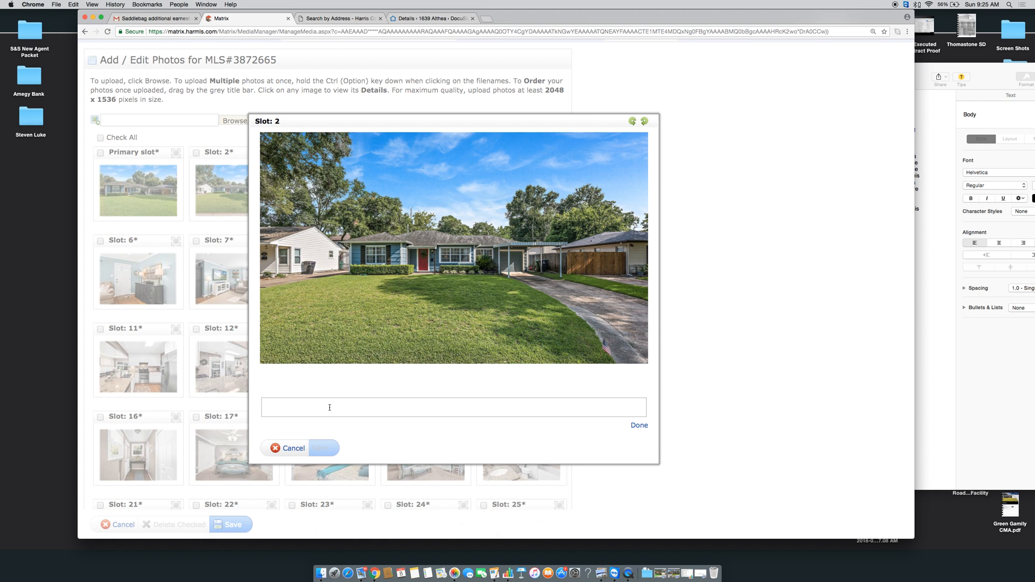
pyautogui.click(289, 448)
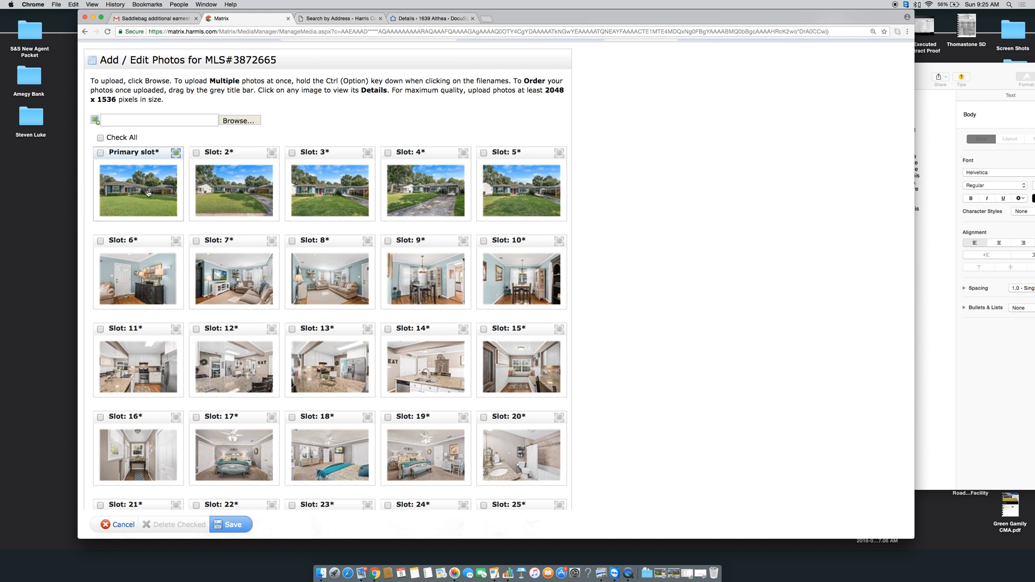
pyautogui.moveTo(214, 241); pyautogui.dragTo(316, 156)
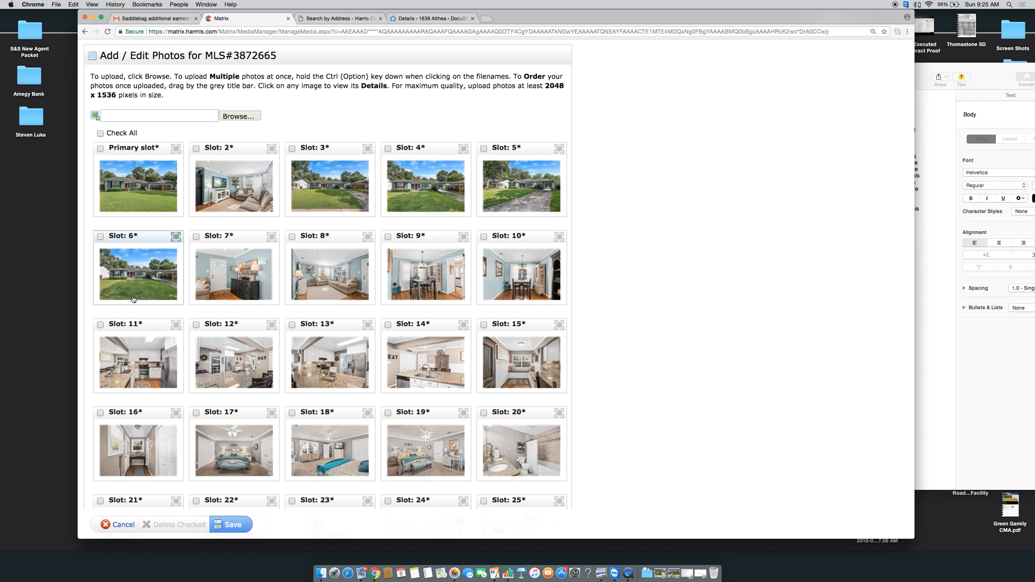
pyautogui.moveTo(125, 324); pyautogui.dragTo(326, 148)
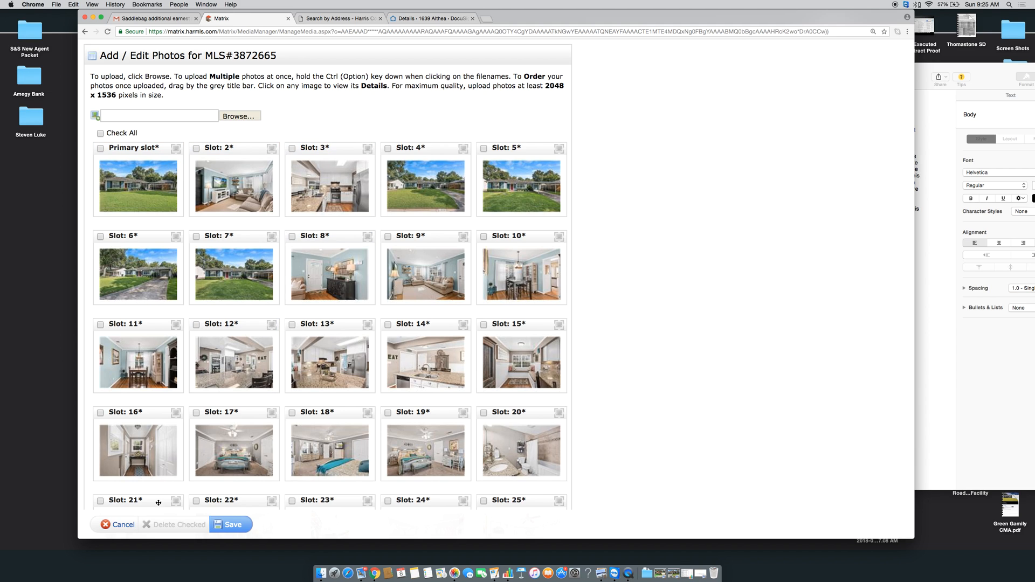
pyautogui.click(233, 526)
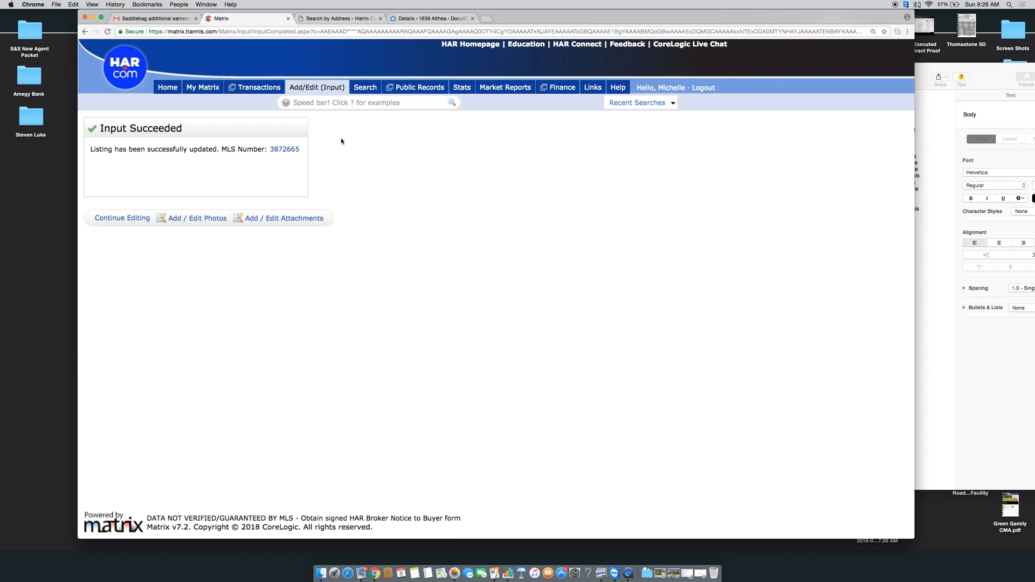
# Cancel a Sellers Disclosure attachment without choosing a file, then return to editing the listing
pyautogui.click(251, 218)
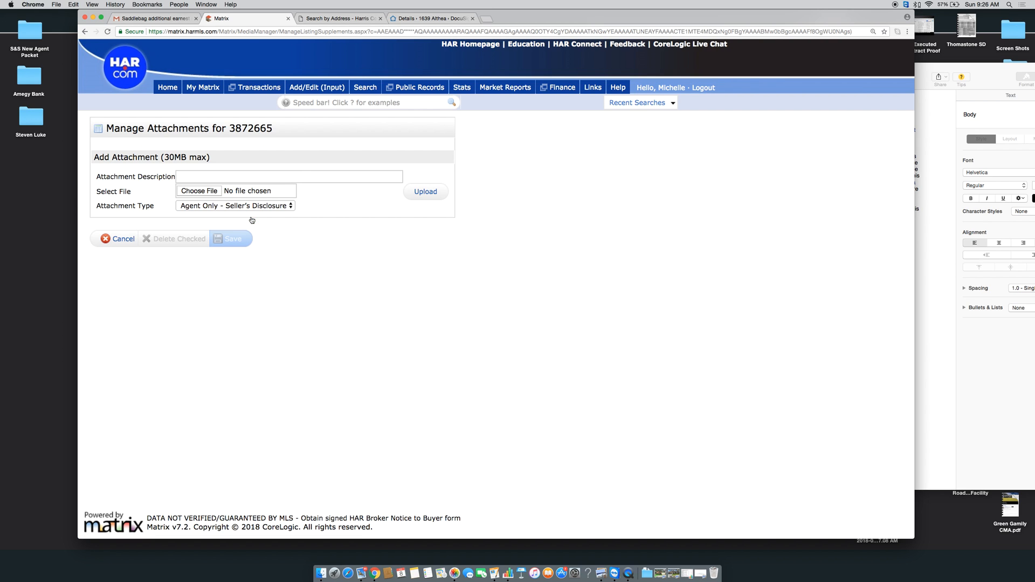
pyautogui.click(377, 180)
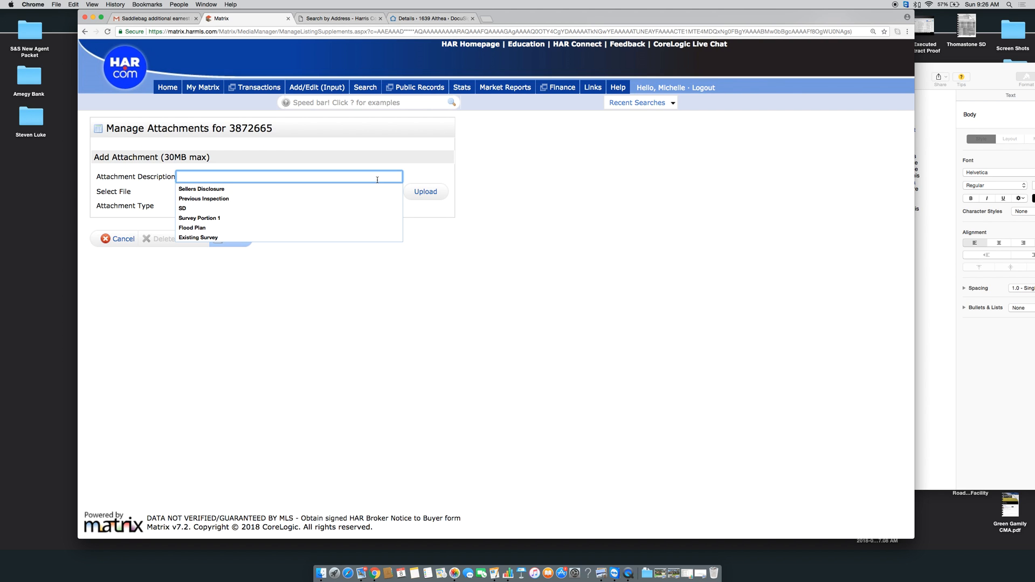
pyautogui.click(348, 189)
pyautogui.click(198, 192)
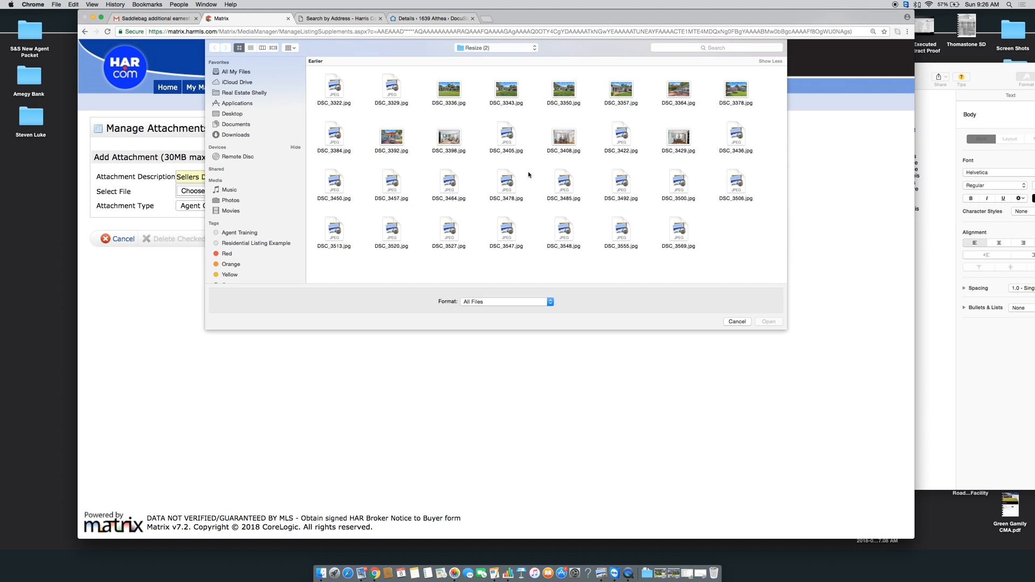
pyautogui.click(748, 322)
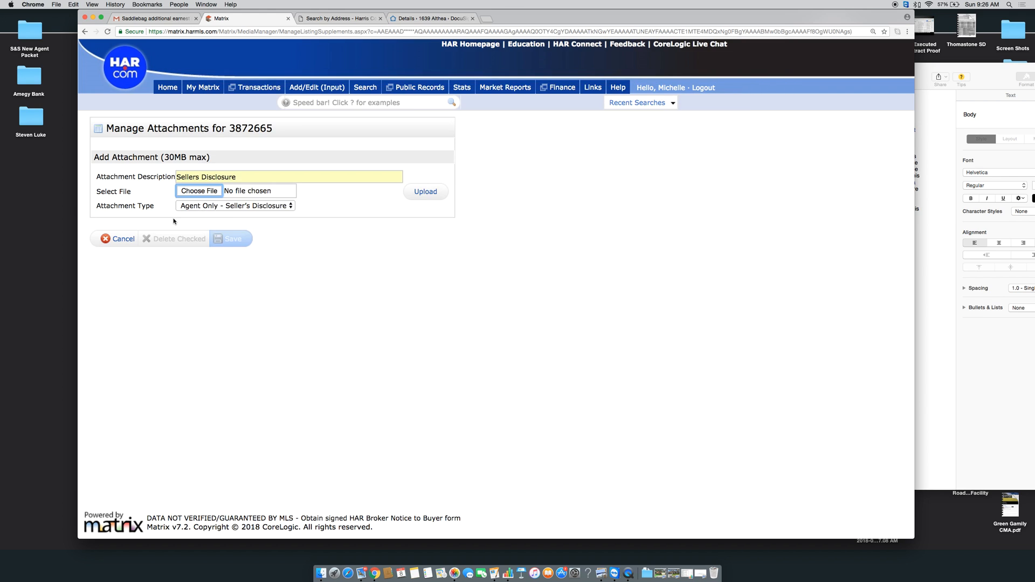
pyautogui.click(122, 239)
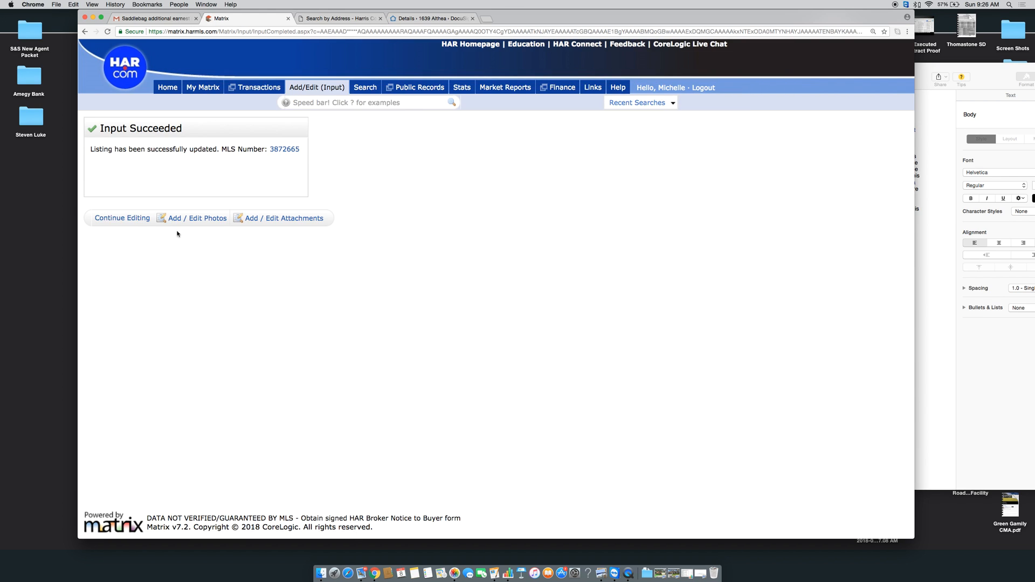
pyautogui.click(133, 221)
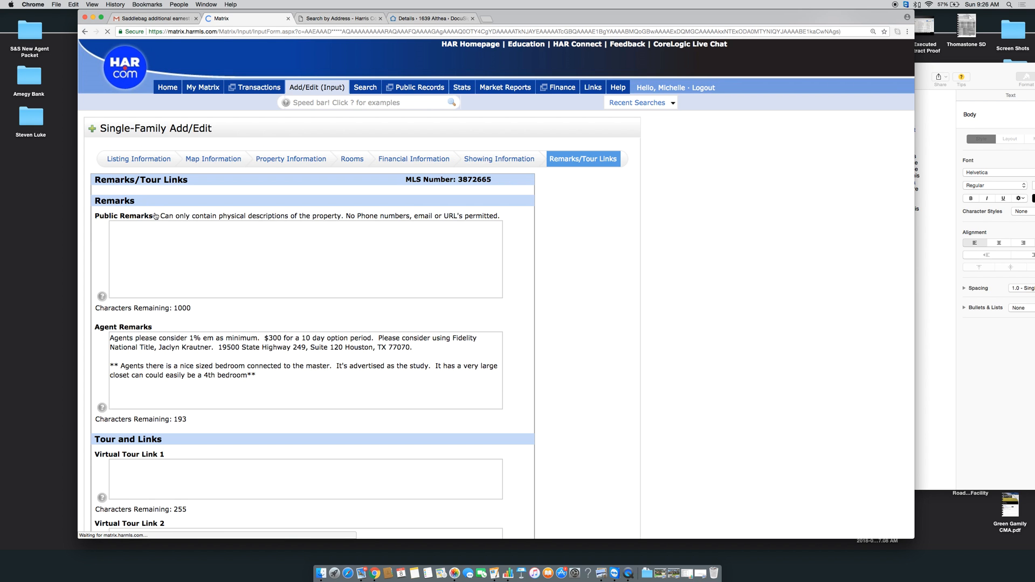
# Copy the property description from the Pages document and paste it into the empty Public Remarks box
pyautogui.click(934, 228)
pyautogui.moveTo(805, 224); pyautogui.dragTo(664, 123)
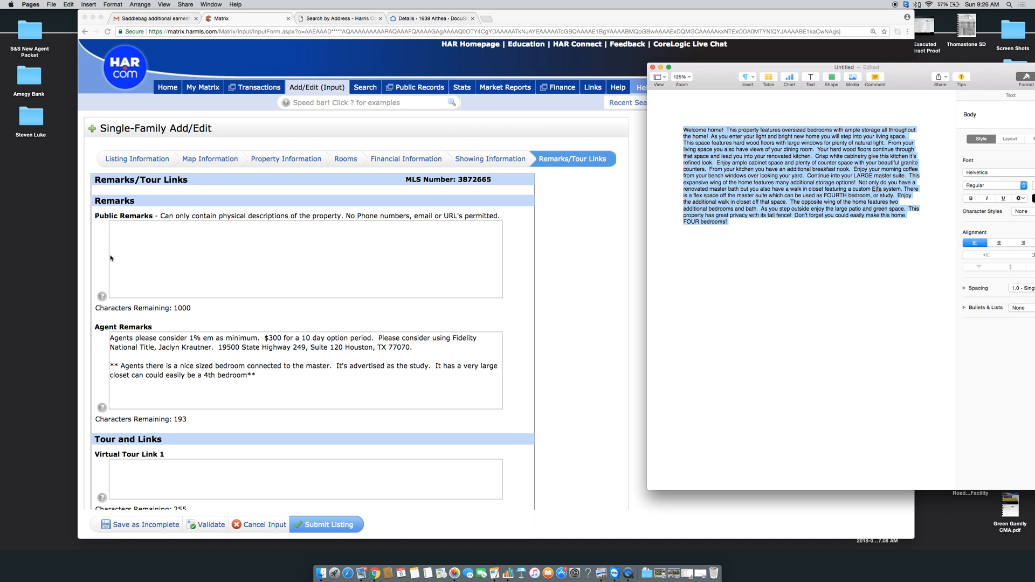
pyautogui.click(111, 258)
pyautogui.click(129, 256)
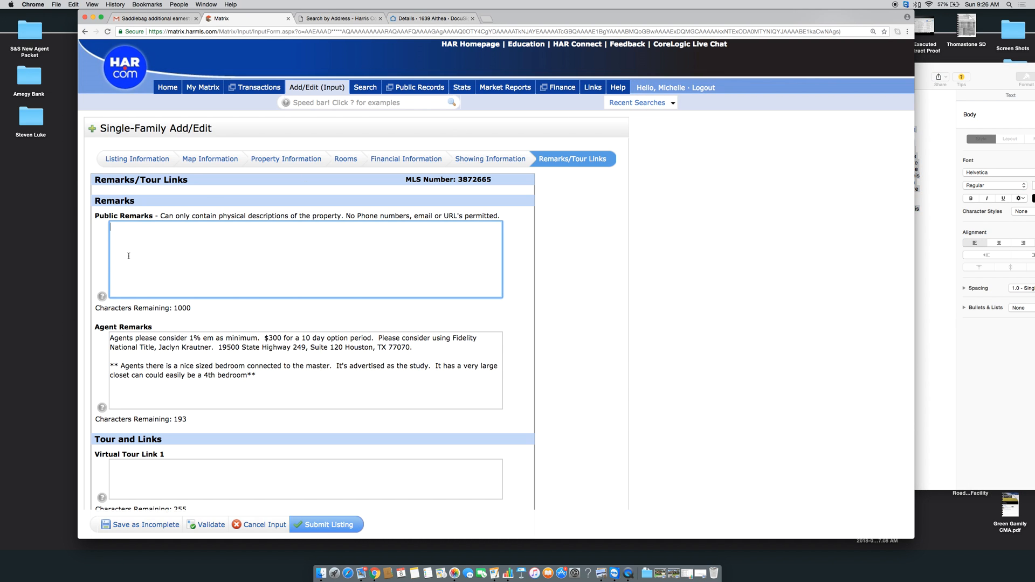
pyautogui.press('super+v')
pyautogui.scroll(-1, 333, 262)
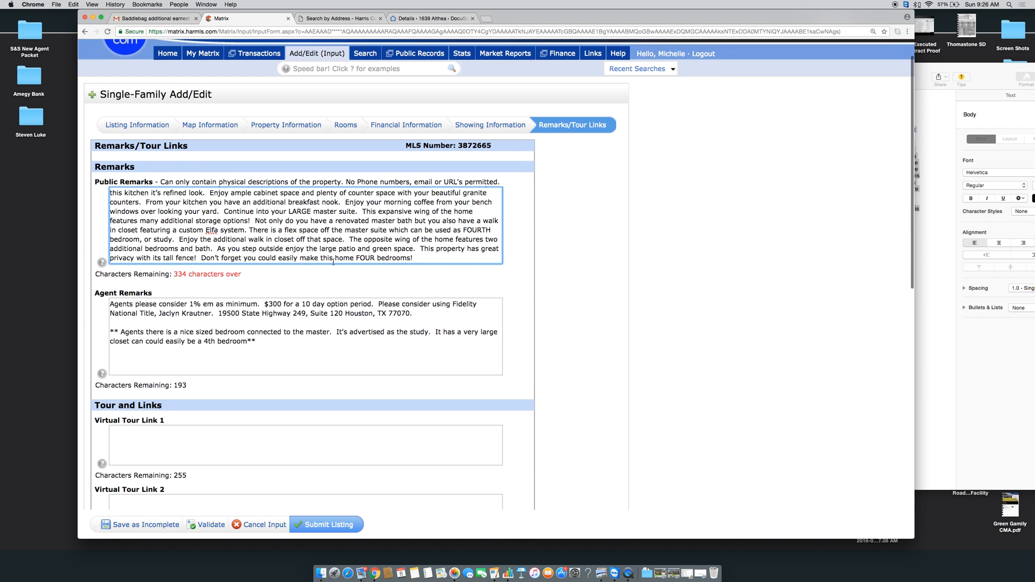
pyautogui.scroll(1, 333, 262)
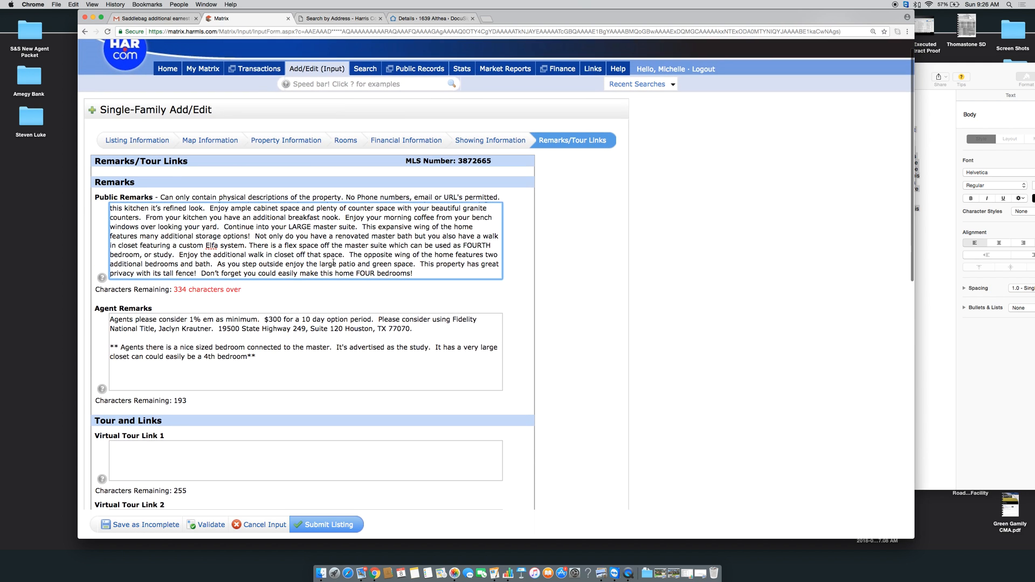
pyautogui.scroll(3, 443, 277)
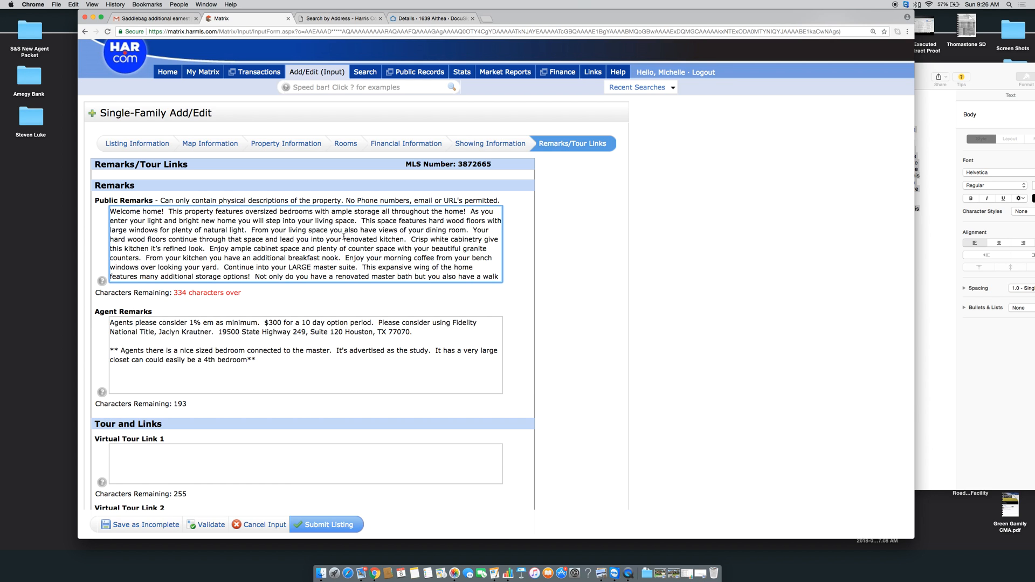
pyautogui.scroll(-3, 344, 237)
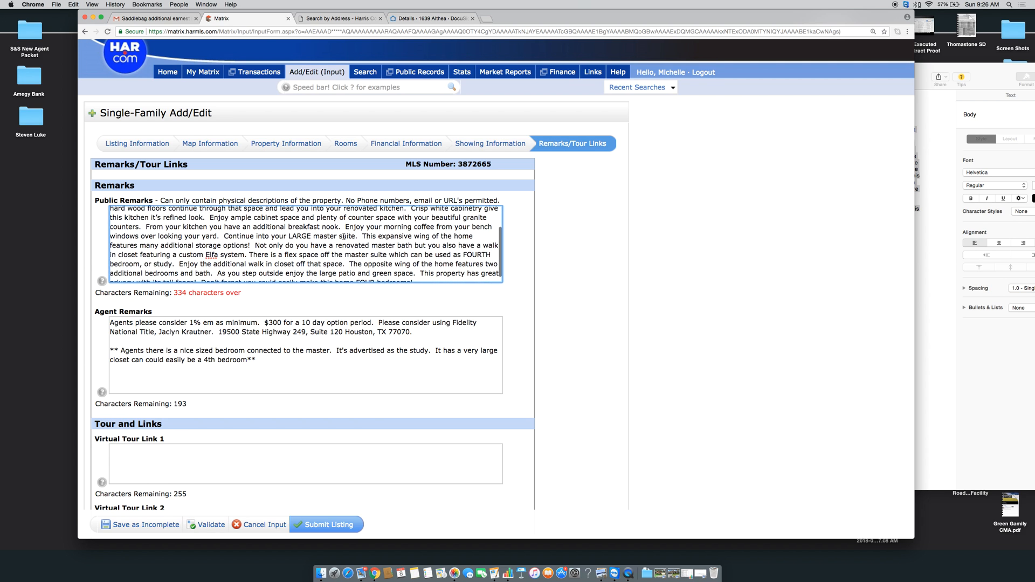
pyautogui.scroll(-1, 344, 236)
pyautogui.scroll(-2, 344, 237)
pyautogui.scroll(-1, 344, 237)
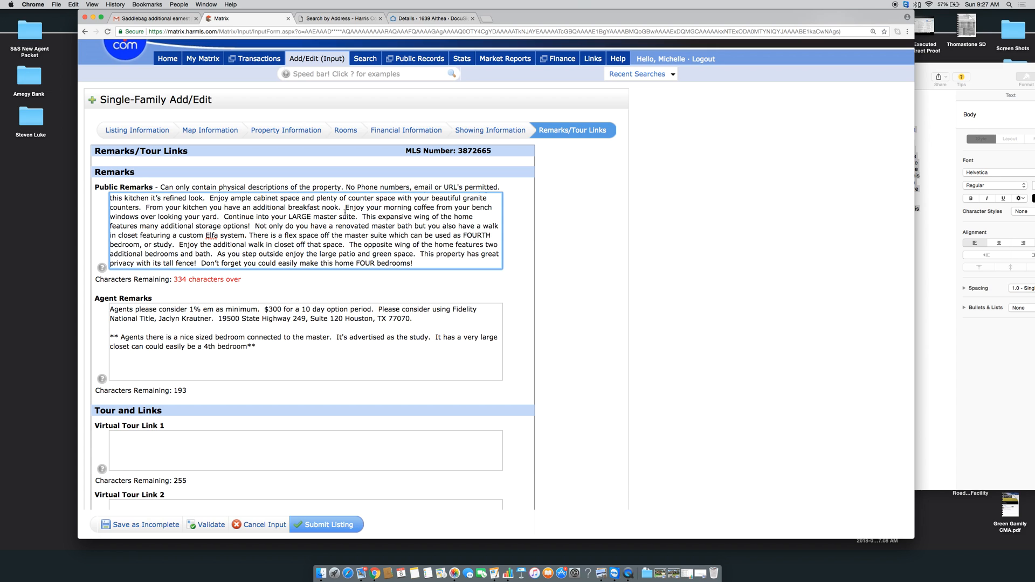
pyautogui.moveTo(344, 208); pyautogui.dragTo(147, 206)
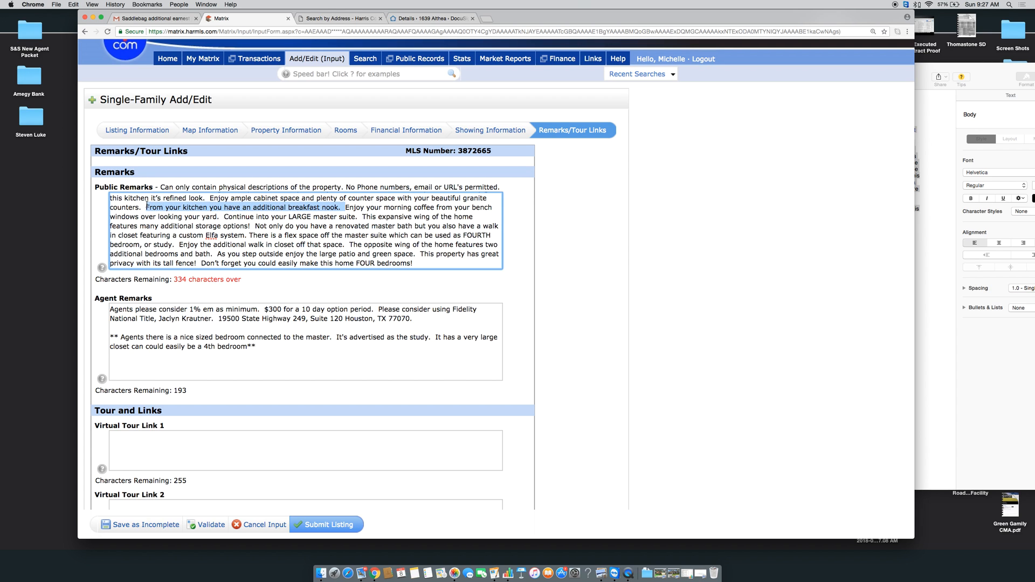
pyautogui.press('BackSpace')
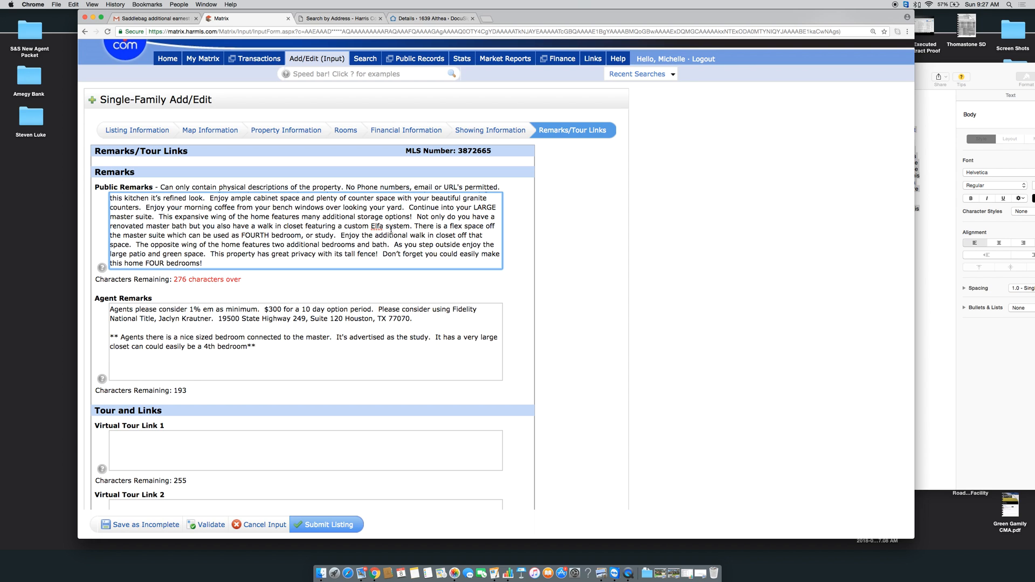
pyautogui.scroll(-1, 391, 231)
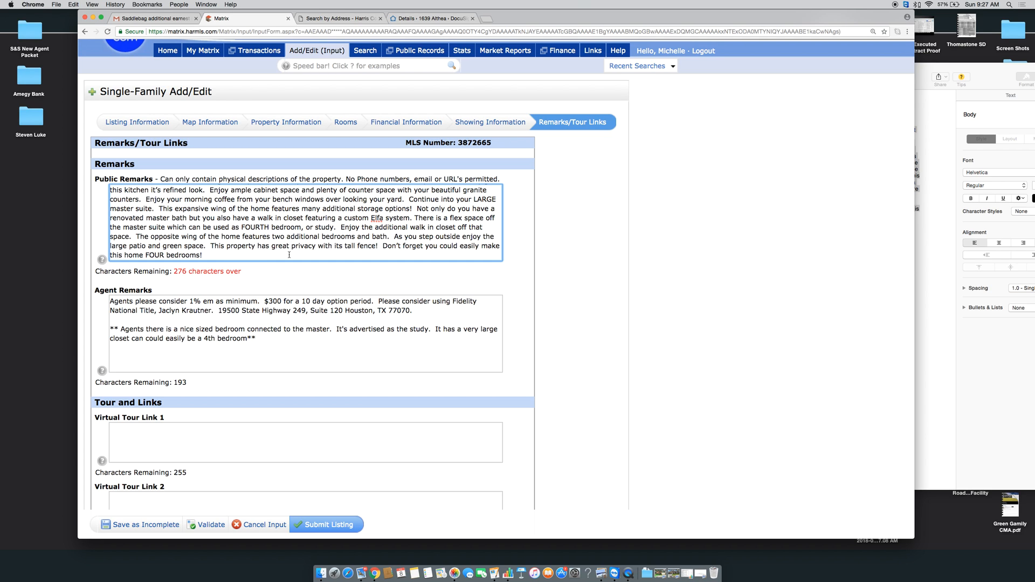
pyautogui.moveTo(343, 254); pyautogui.dragTo(385, 246)
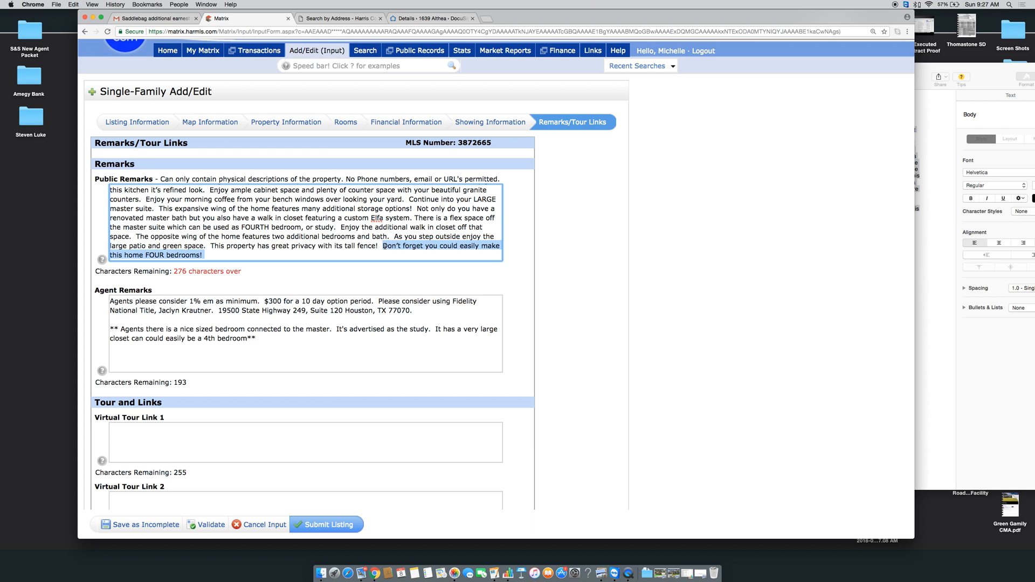
pyautogui.press('BackSpace')
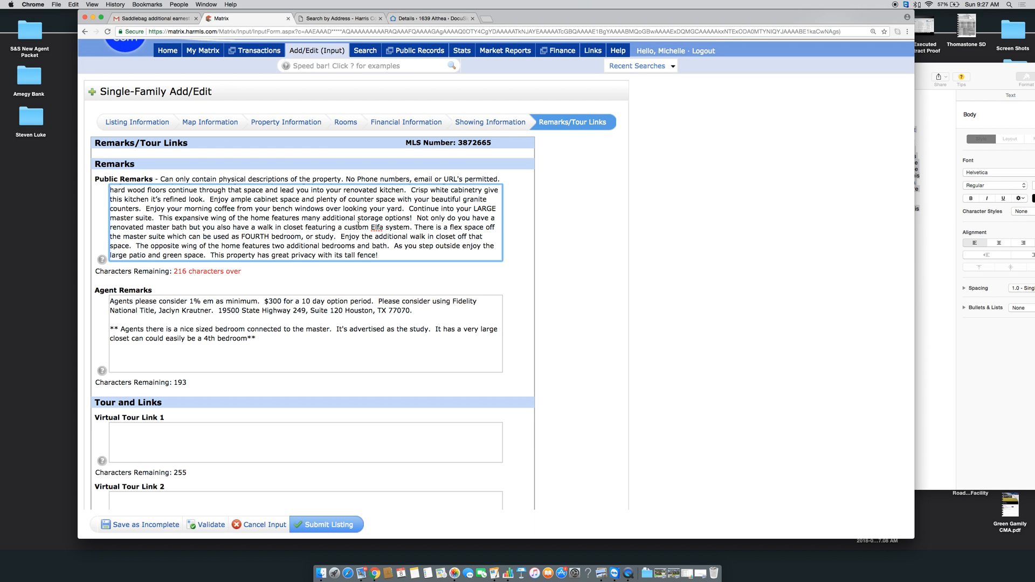
pyautogui.scroll(-1, 358, 224)
pyautogui.scroll(3, 399, 243)
pyautogui.scroll(3, 438, 260)
pyautogui.scroll(-5, 435, 266)
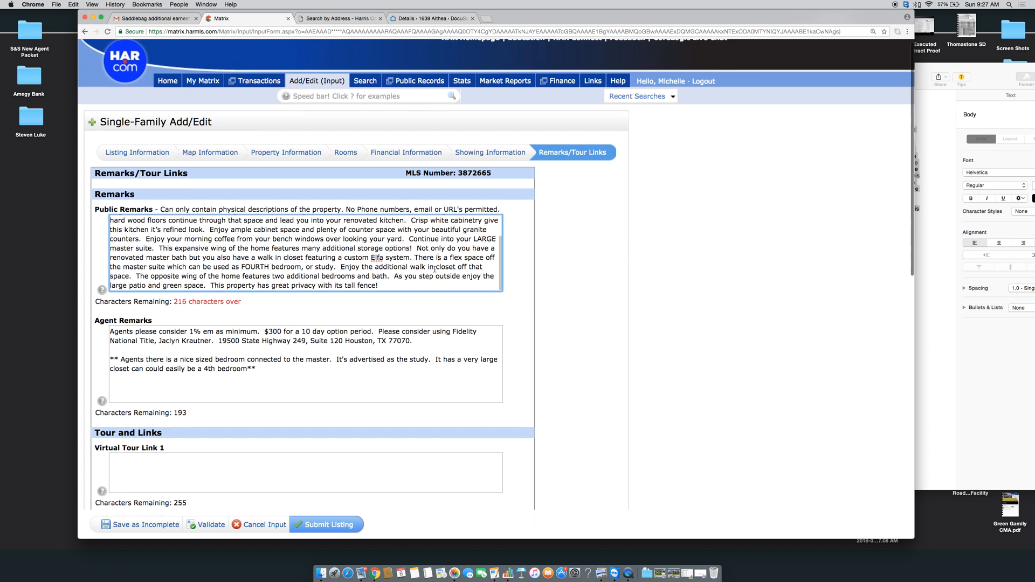
pyautogui.scroll(-1, 435, 269)
pyautogui.click(524, 281)
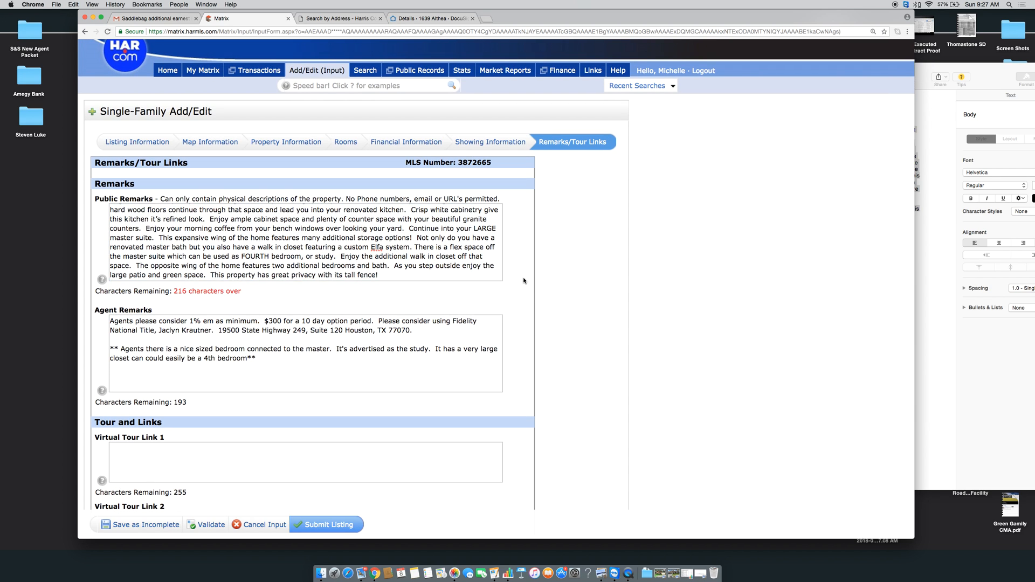
# Replace the Public Remarks text with a fresh paste of the listing description
pyautogui.click(409, 277)
pyautogui.press('super+a')
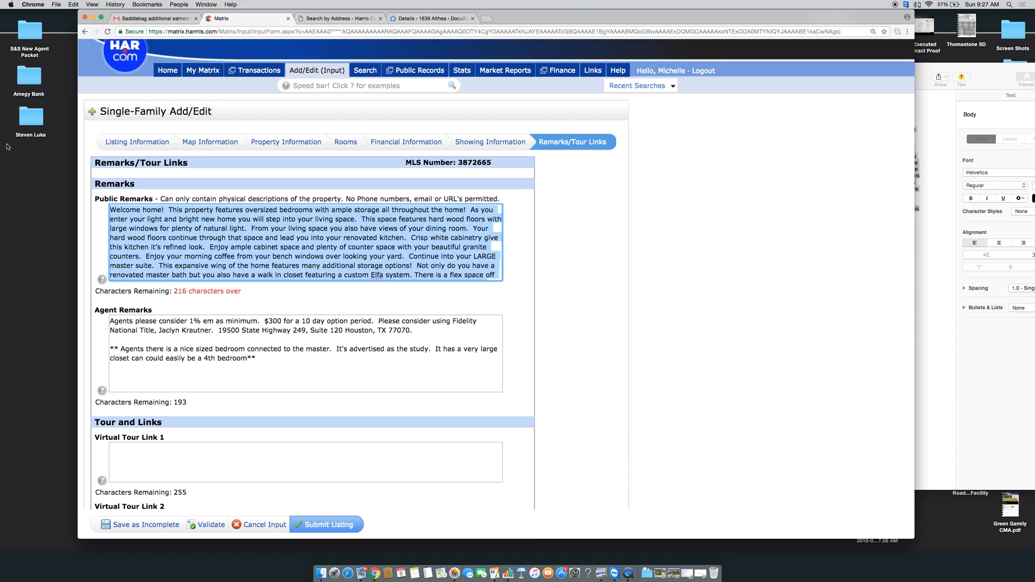
pyautogui.press('BackSpace')
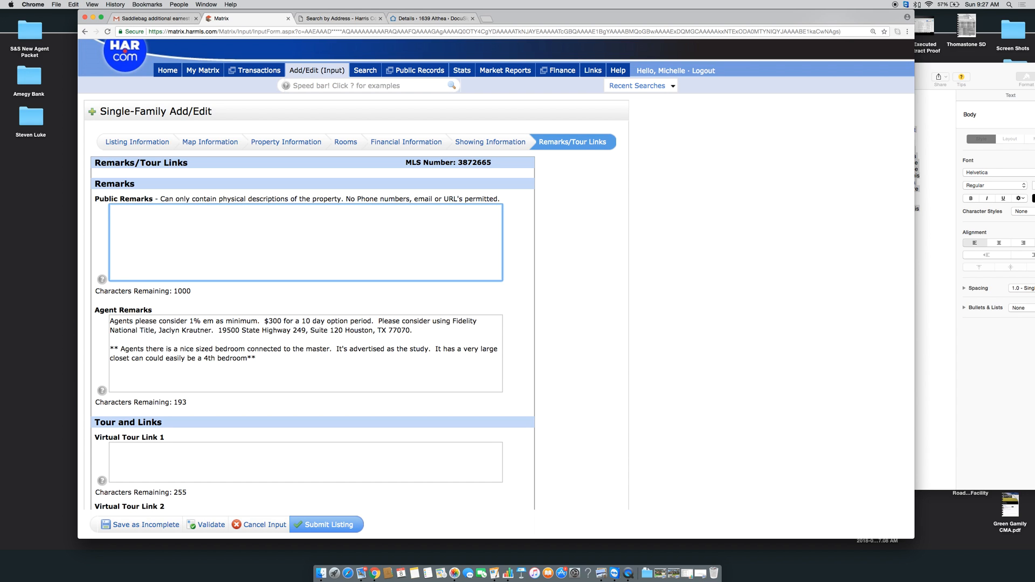
pyautogui.press('super+v')
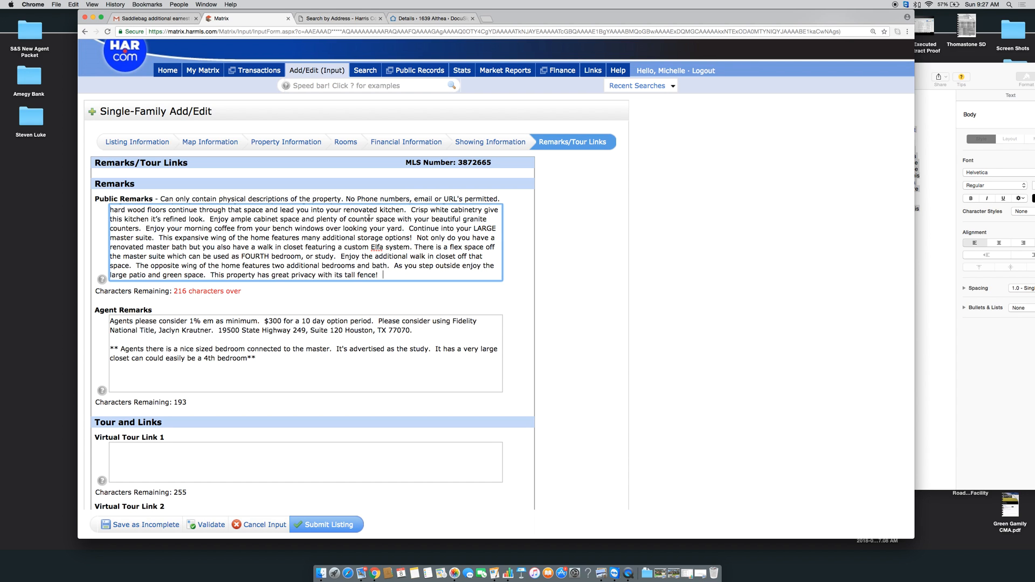
pyautogui.scroll(-2, 364, 238)
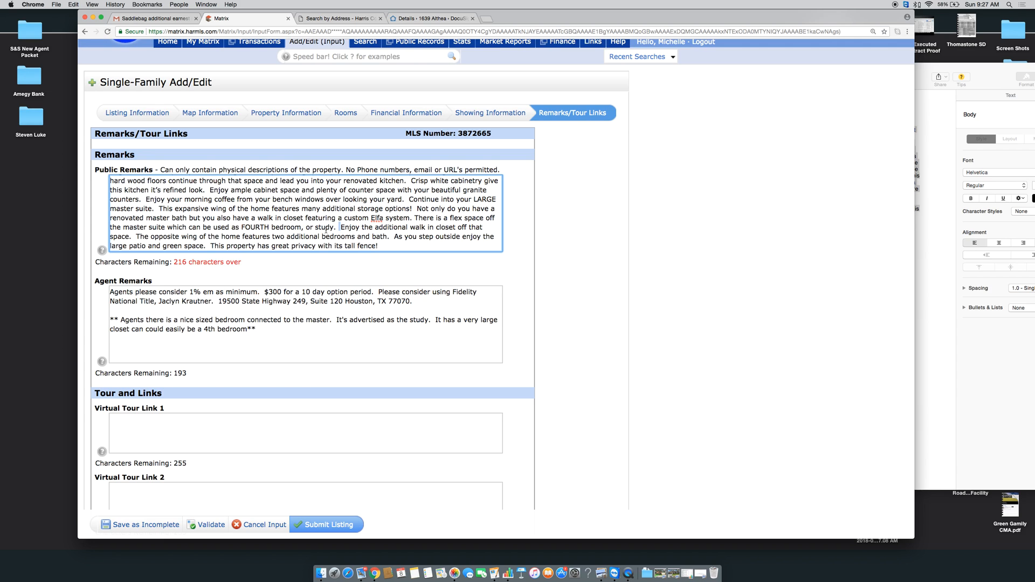
# Delete the walk-in closet sentence and the extra spaces before 'The opposite'
pyautogui.moveTo(341, 229); pyautogui.dragTo(131, 237)
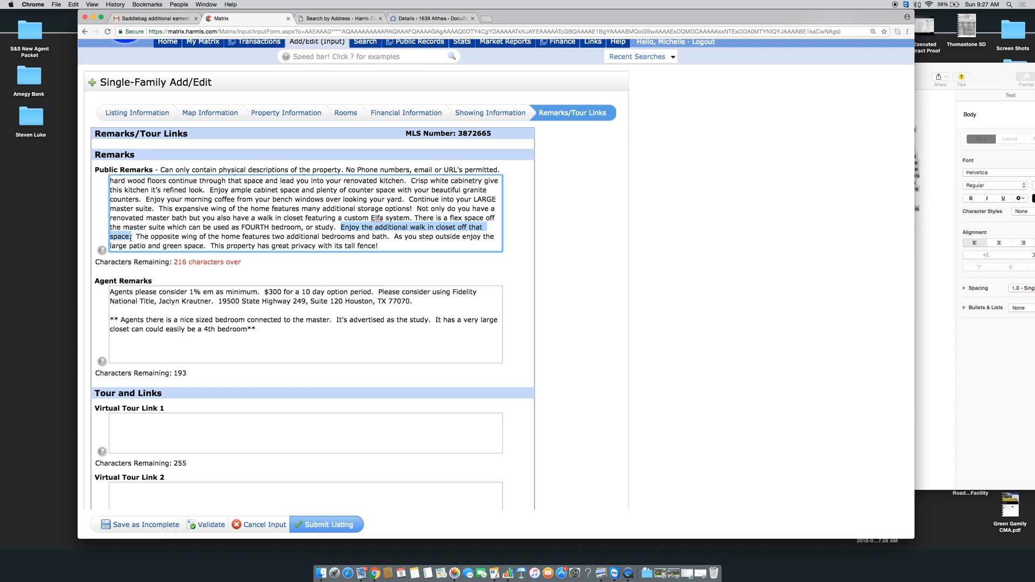
pyautogui.press('BackSpace')
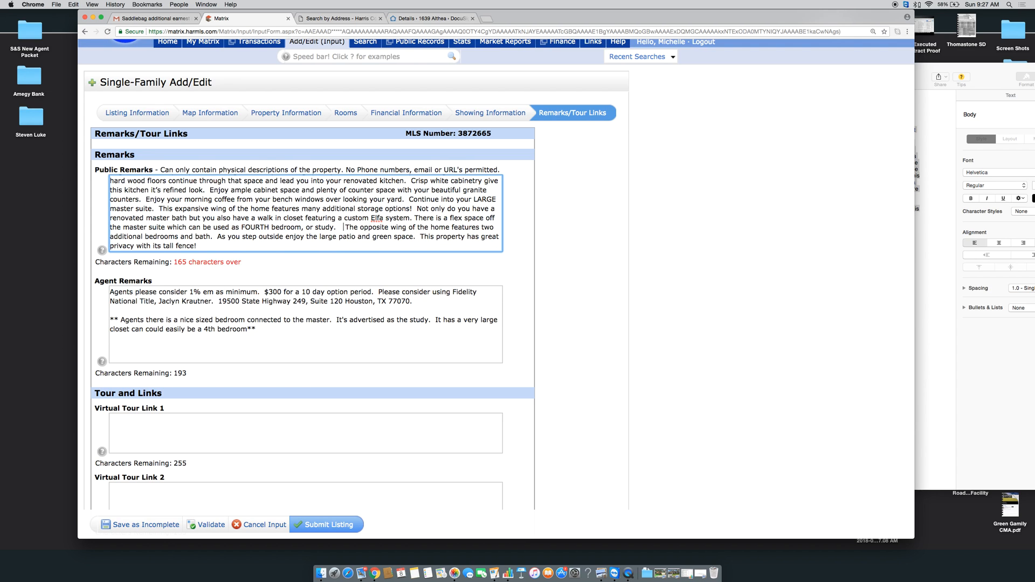
pyautogui.press('BackSpace')
pyautogui.press('BackSpace')
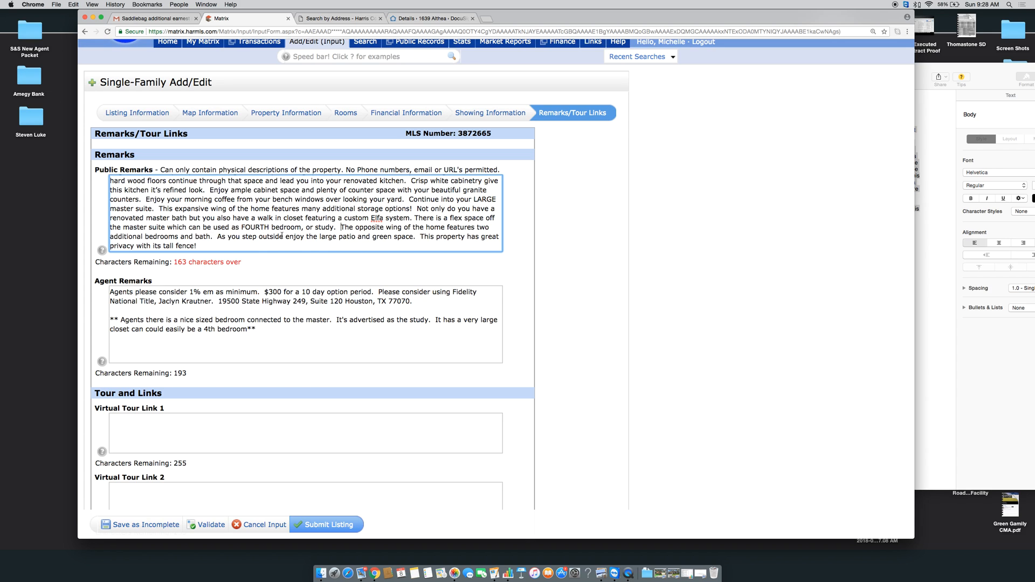
pyautogui.click(263, 244)
pyautogui.moveTo(420, 241); pyautogui.dragTo(419, 236)
pyautogui.click(422, 232)
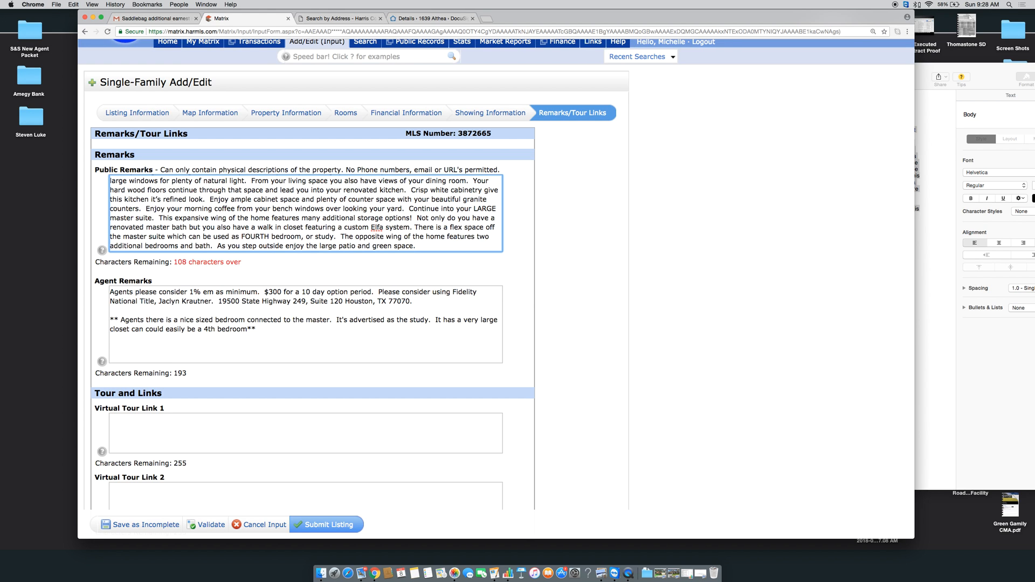
pyautogui.scroll(4, 325, 210)
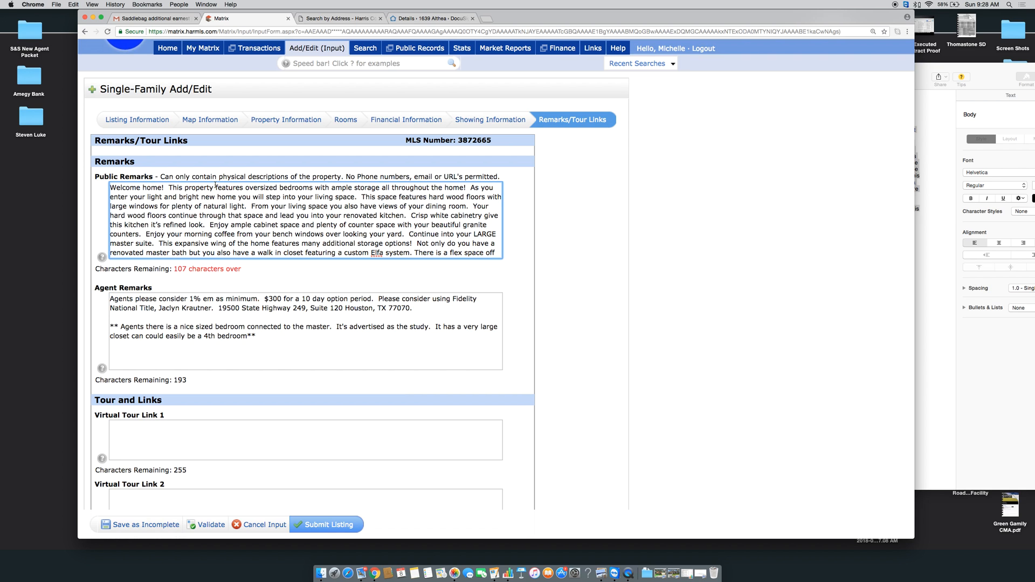
# Rewrite the opening as 'Welcome to your new home featuring' and drop 'the home' after 'throughout'
pyautogui.moveTo(246, 190); pyautogui.dragTo(136, 188)
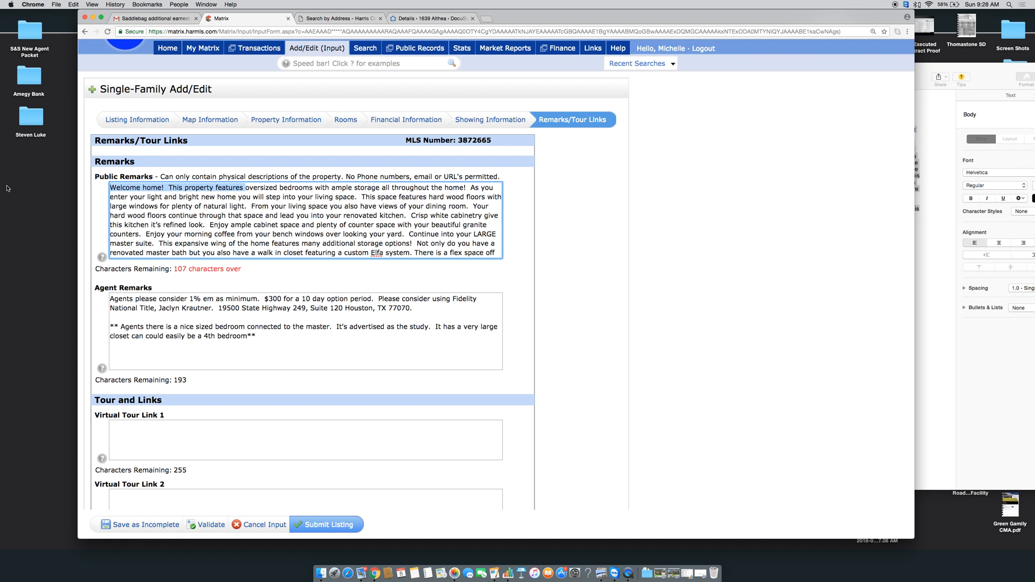
pyautogui.press('BackSpace')
pyautogui.write('e to you')
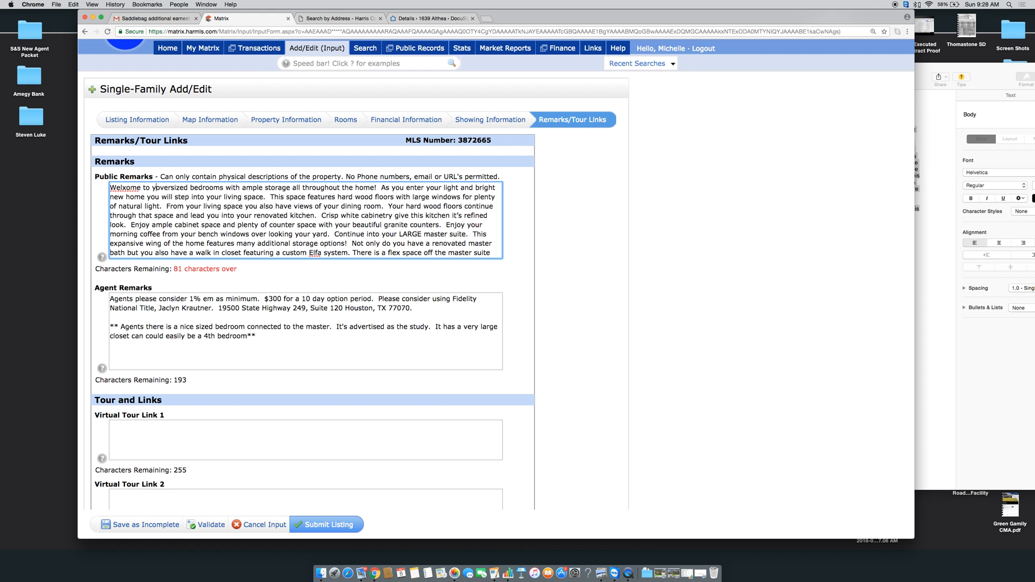
pyautogui.write('r new home f')
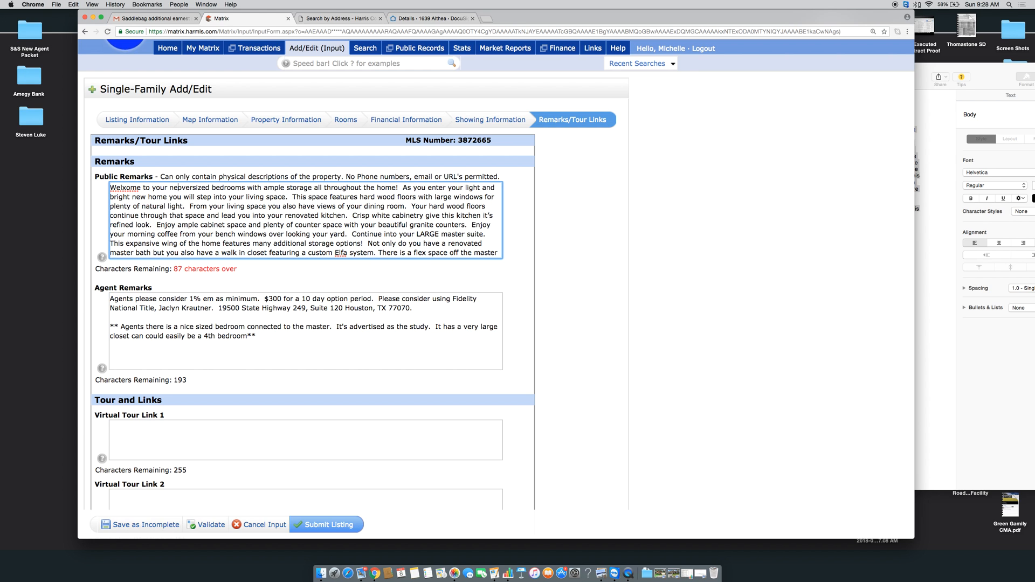
pyautogui.write('eaturing')
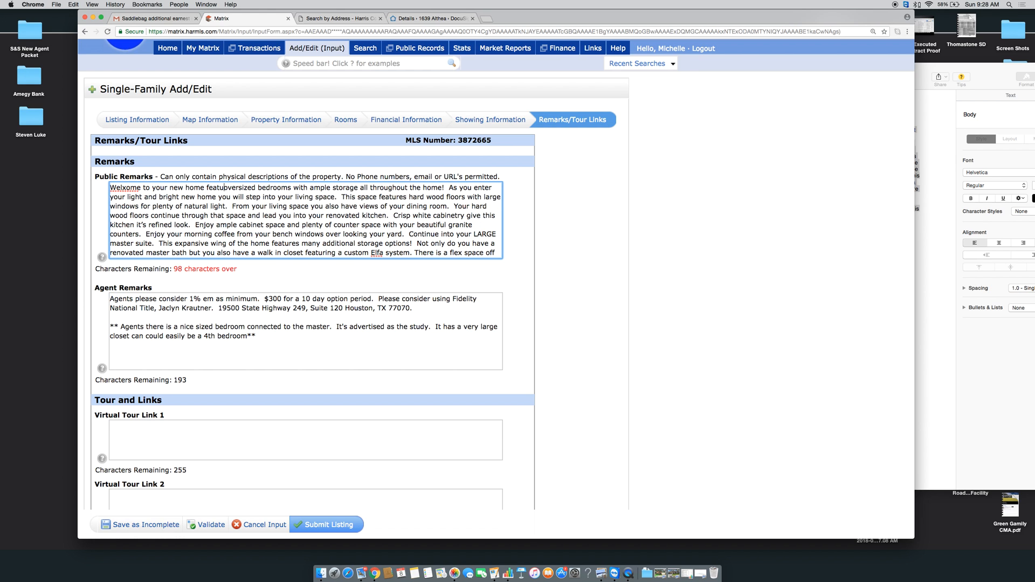
pyautogui.rightClick(123, 188)
pyautogui.click(142, 193)
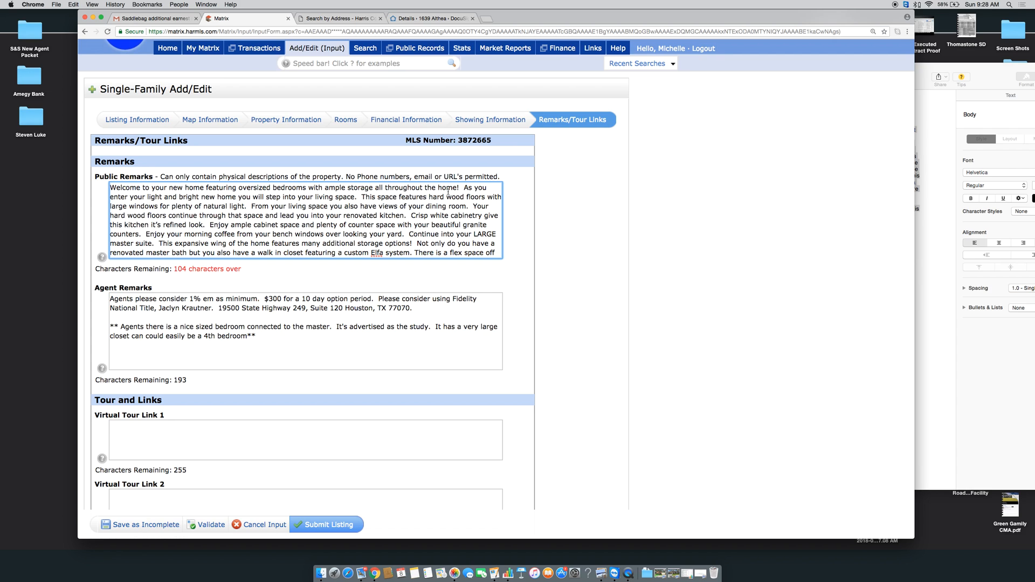
pyautogui.moveTo(456, 187); pyautogui.dragTo(422, 187)
pyautogui.press('BackSpace')
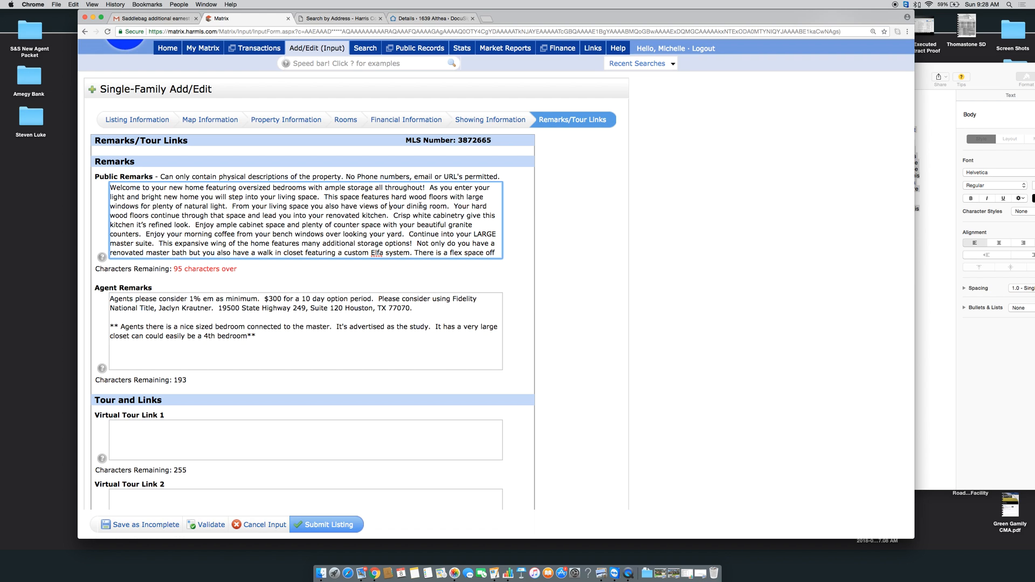
pyautogui.scroll(-2, 420, 206)
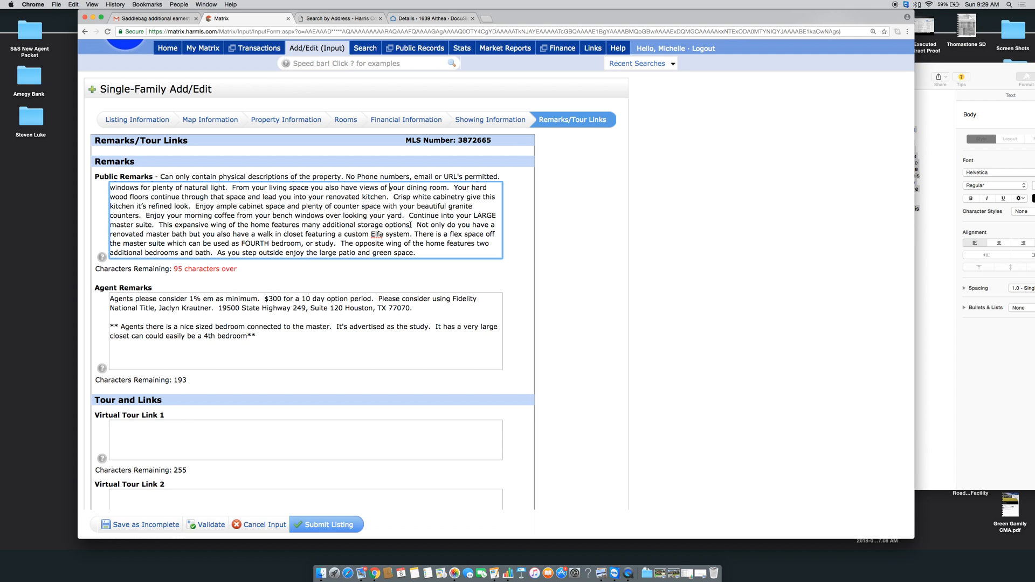
# Remove the expansive-wing storage sentence, ending that passage with a period after 'master suite'
pyautogui.moveTo(412, 225); pyautogui.dragTo(153, 224)
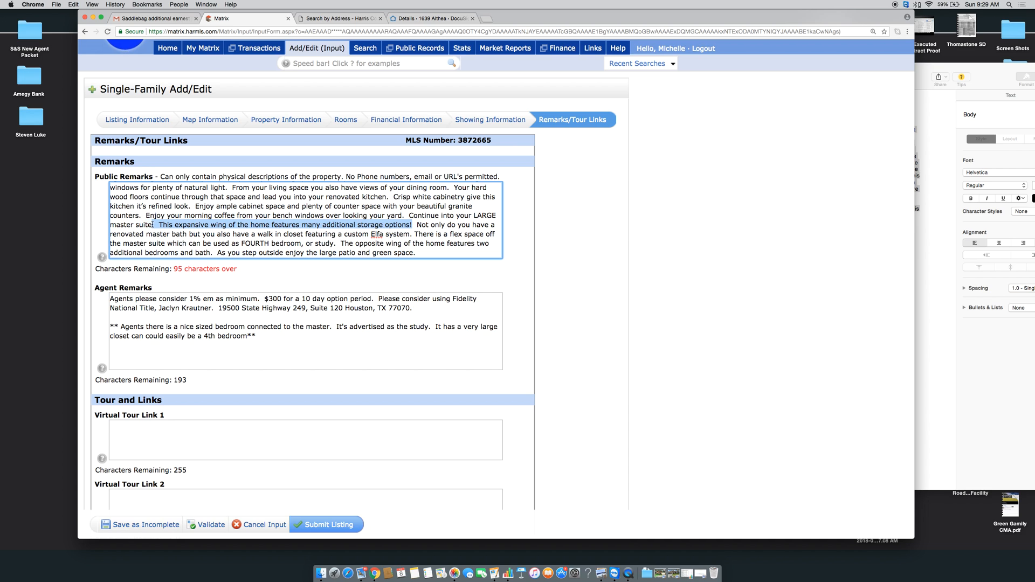
pyautogui.write('qirh')
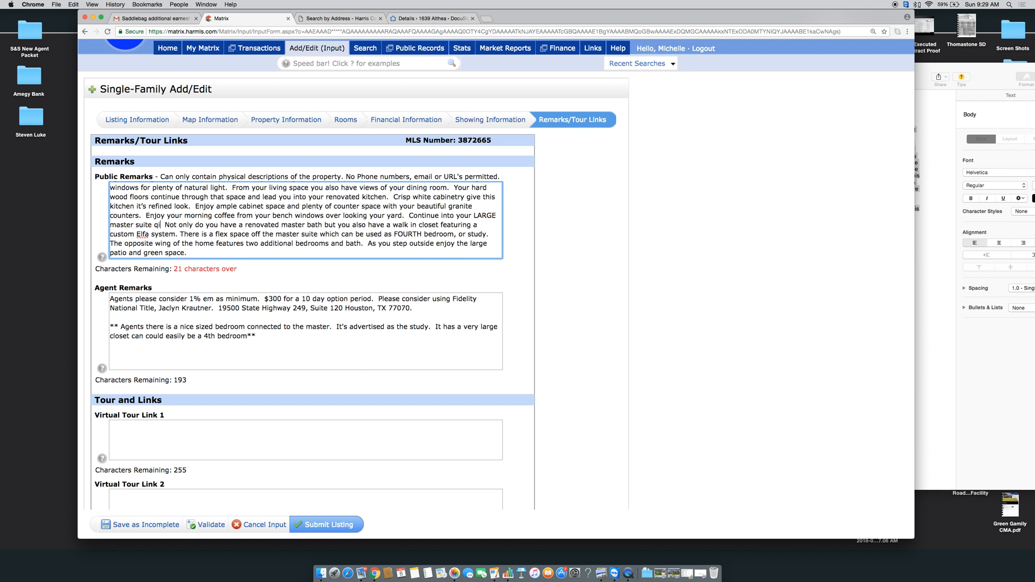
pyautogui.press('BackSpace')
pyautogui.press('BackSpace')
pyautogui.press('BackSpace')
pyautogui.press('BackSpace')
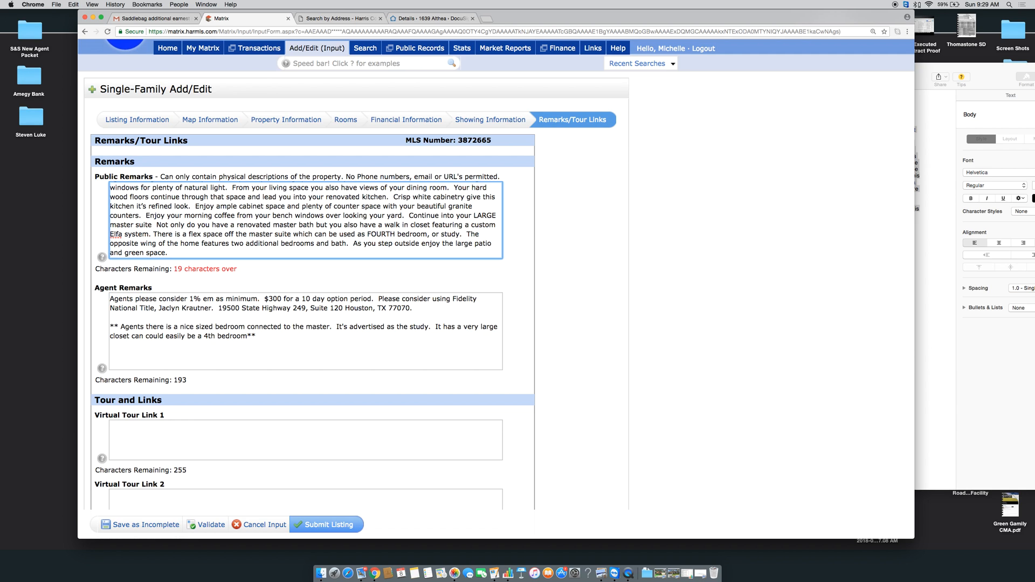
pyautogui.write('.')
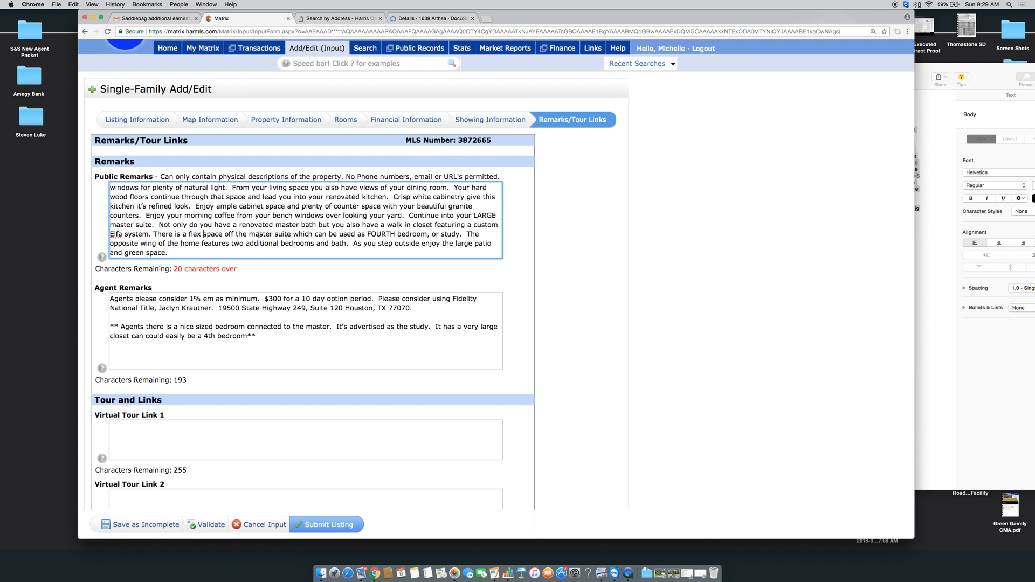
# Condense the flex-space sentence to start 'The flex s…' and change ', or study.' to '/study.'
pyautogui.moveTo(205, 233); pyautogui.dragTo(152, 234)
pyautogui.write('The flex s')
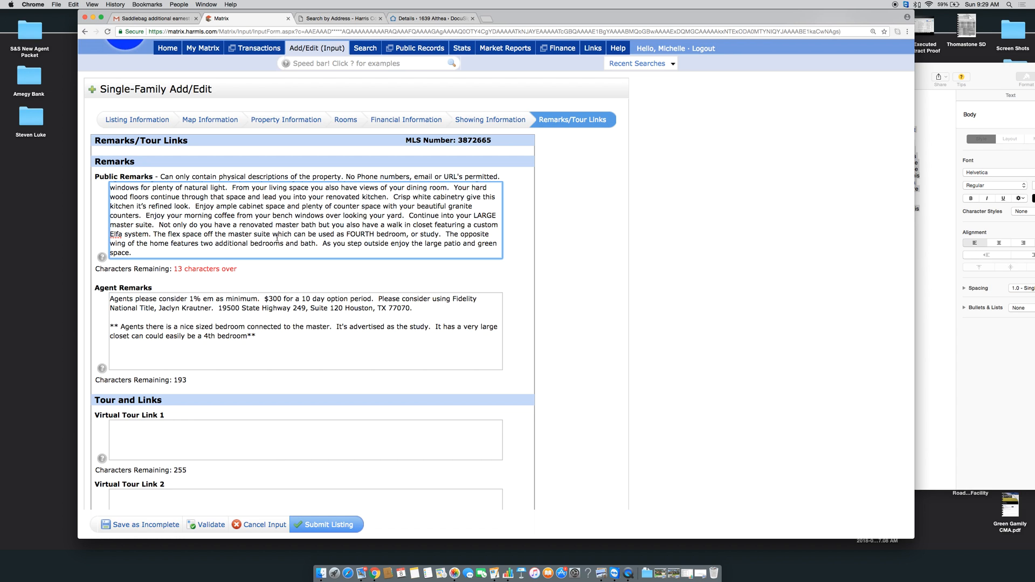
pyautogui.moveTo(296, 236); pyautogui.dragTo(274, 236)
pyautogui.press('BackSpace')
pyautogui.write('c')
pyautogui.scroll(-1, 421, 218)
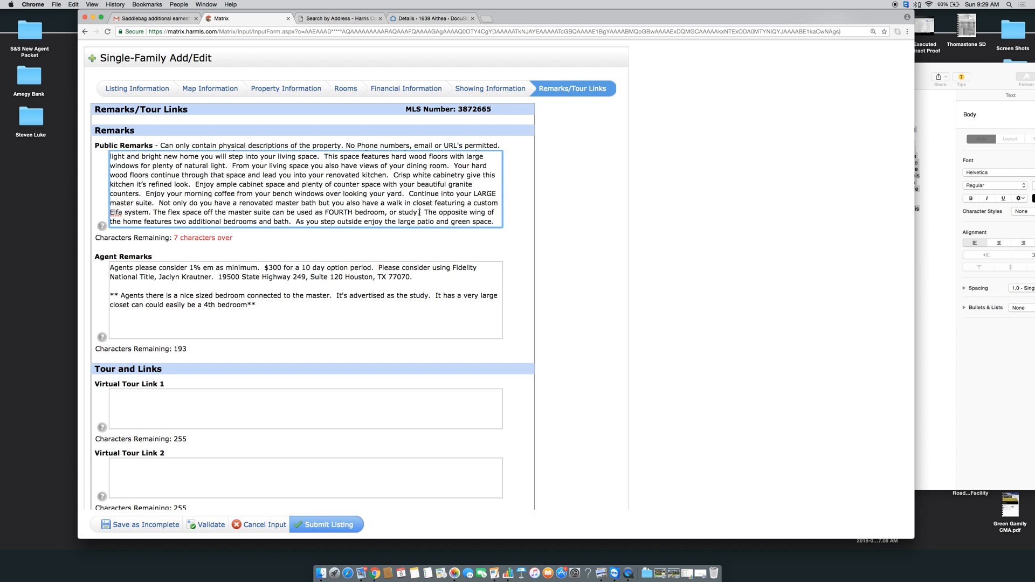
pyautogui.moveTo(420, 212); pyautogui.dragTo(384, 212)
pyautogui.write('/studty')
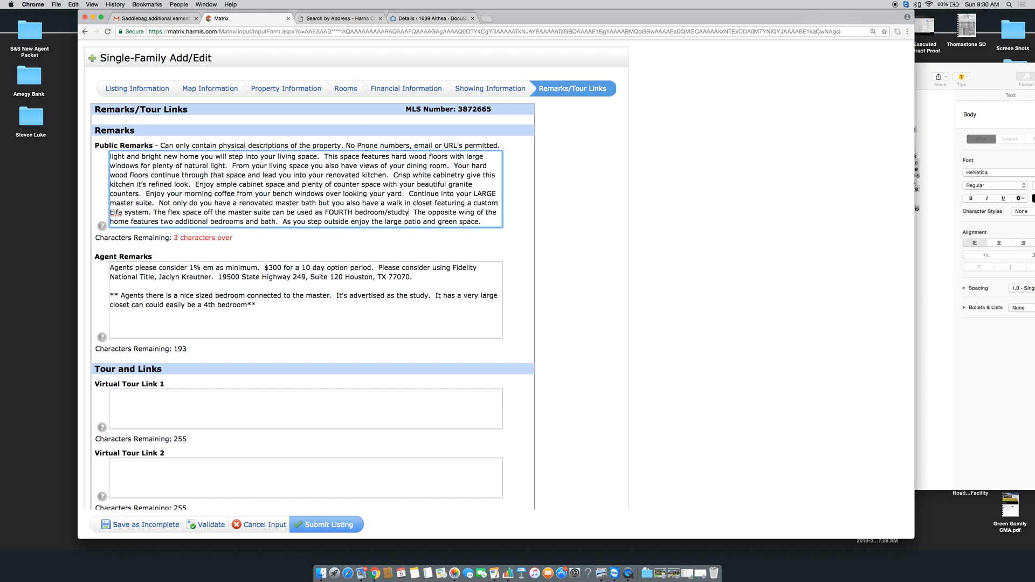
pyautogui.press('BackSpace')
pyautogui.press('BackSpace')
pyautogui.write('y.')
# Delete the leftover double spaces until Characters Remaining reads 0
pyautogui.press('BackSpace')
pyautogui.click(409, 193)
pyautogui.press('BackSpace')
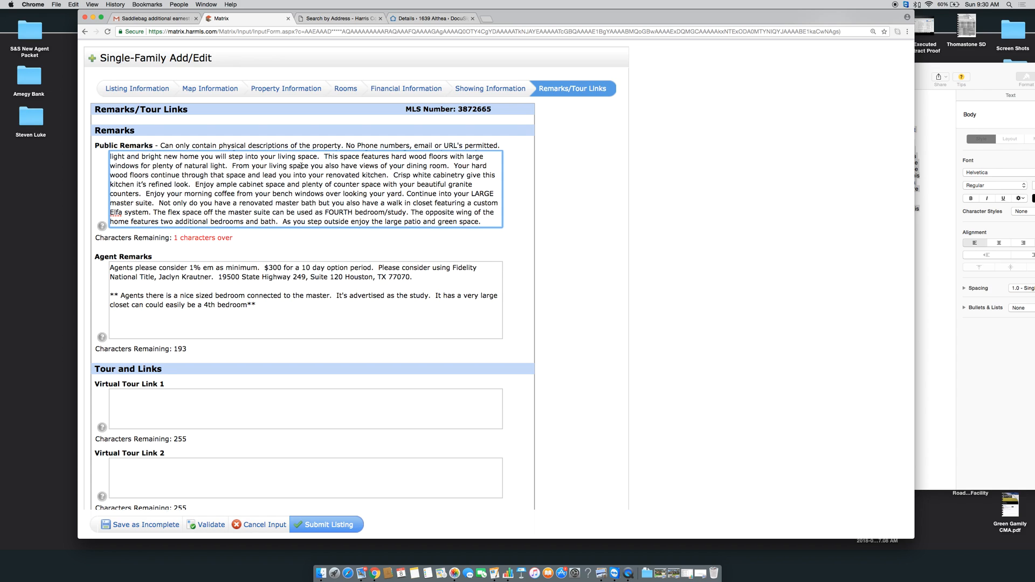
pyautogui.click(327, 156)
pyautogui.press('BackSpace')
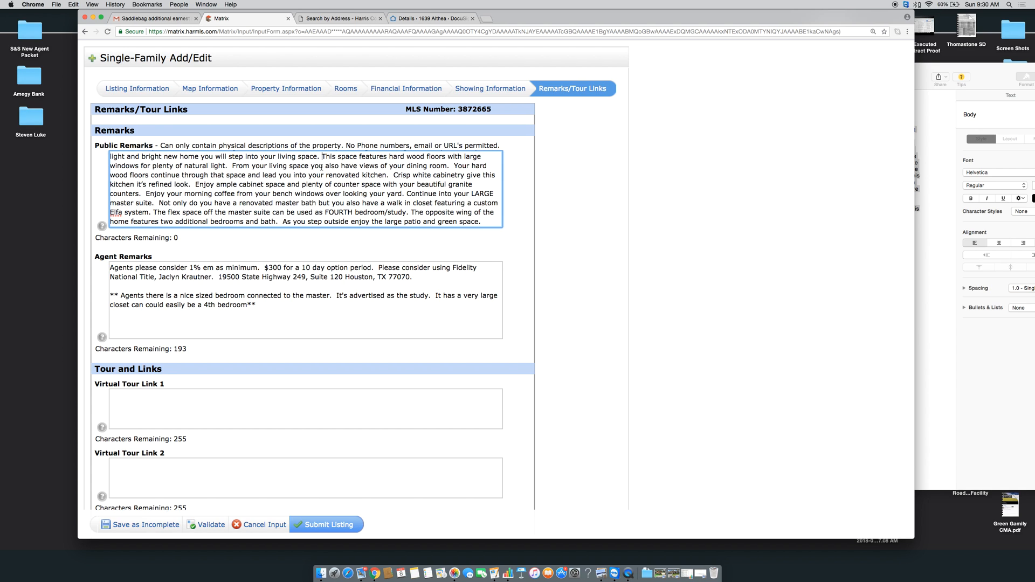
pyautogui.scroll(-5, 286, 207)
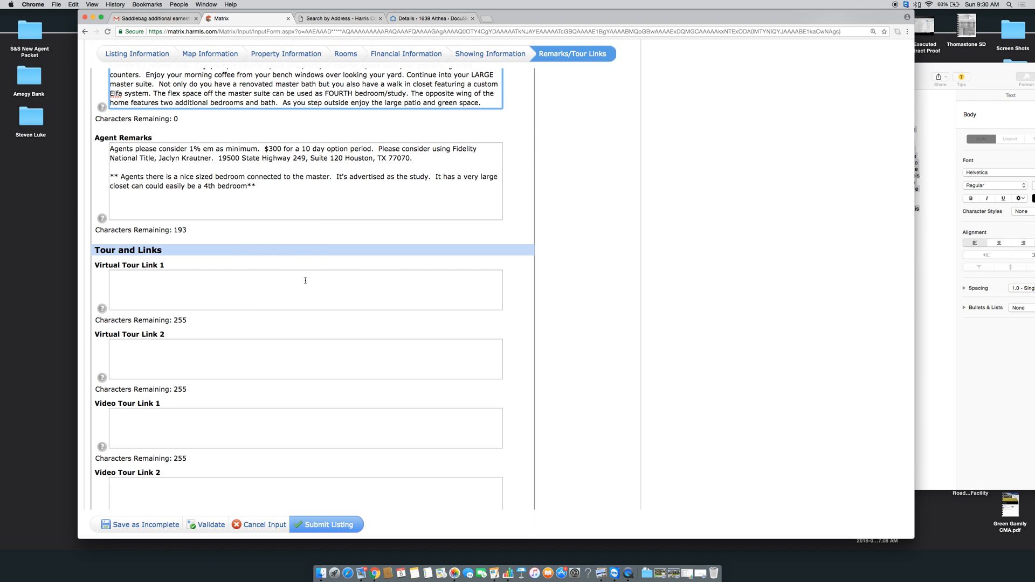
pyautogui.scroll(-5, 235, 323)
pyautogui.scroll(-5, 286, 435)
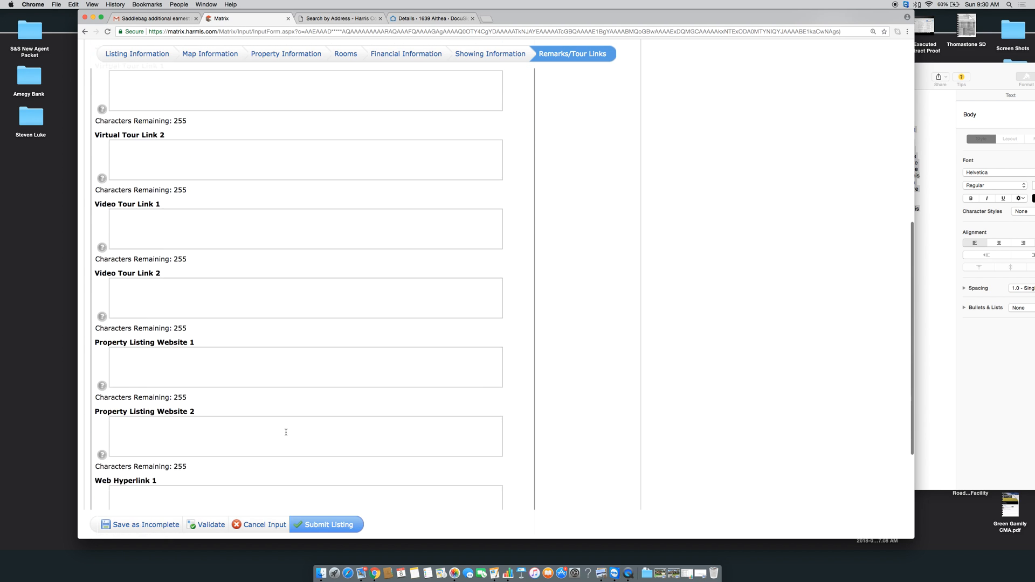
pyautogui.click(329, 527)
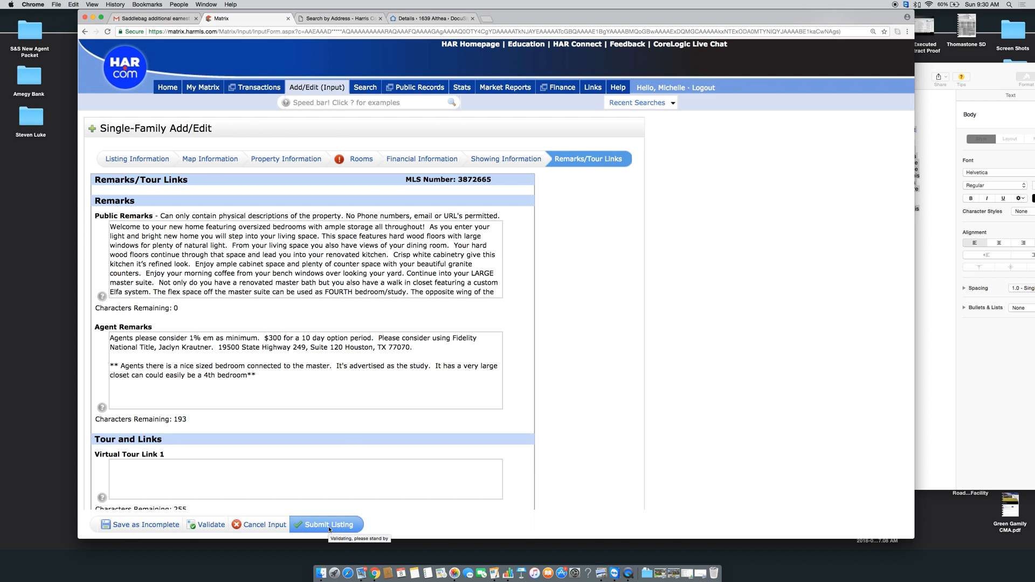
pyautogui.click(360, 161)
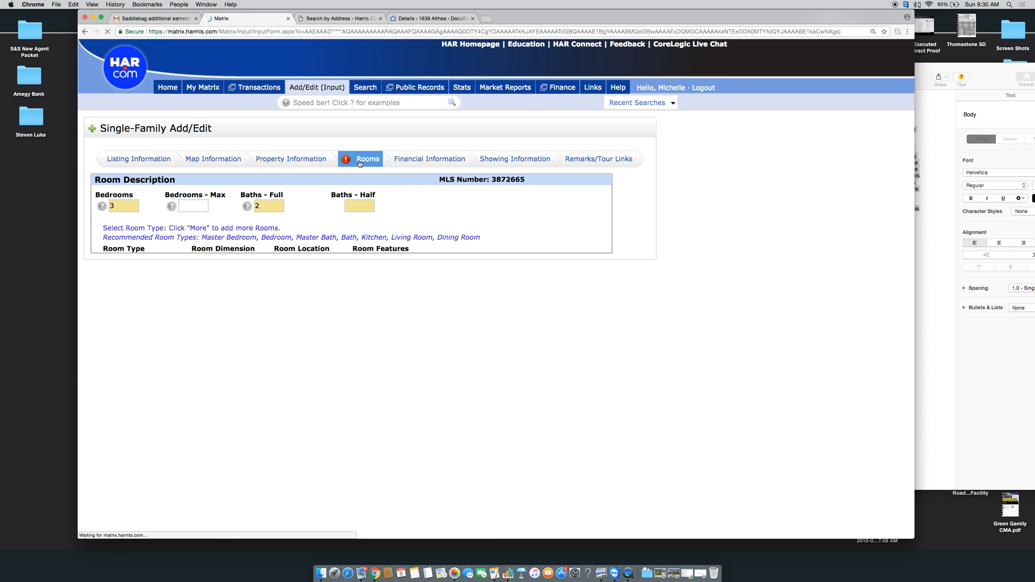
pyautogui.scroll(-5, 357, 209)
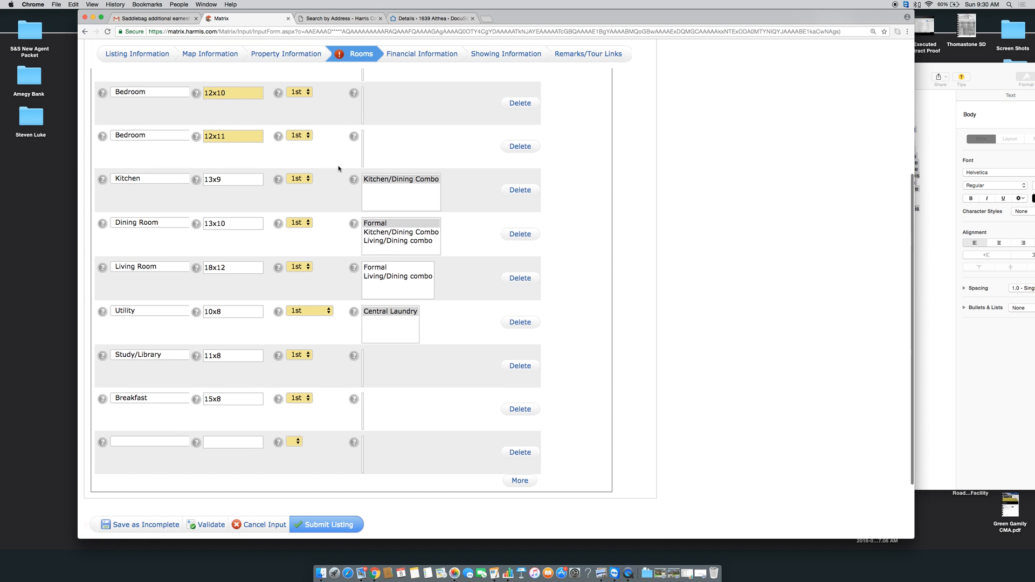
pyautogui.scroll(5, 338, 169)
pyautogui.click(359, 206)
pyautogui.write('0')
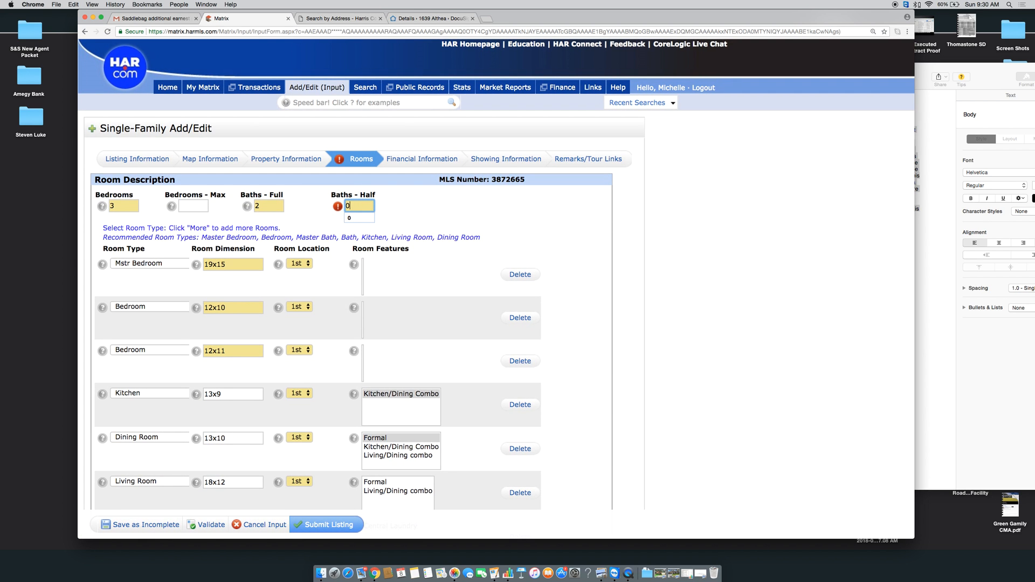
pyautogui.scroll(-5, 460, 216)
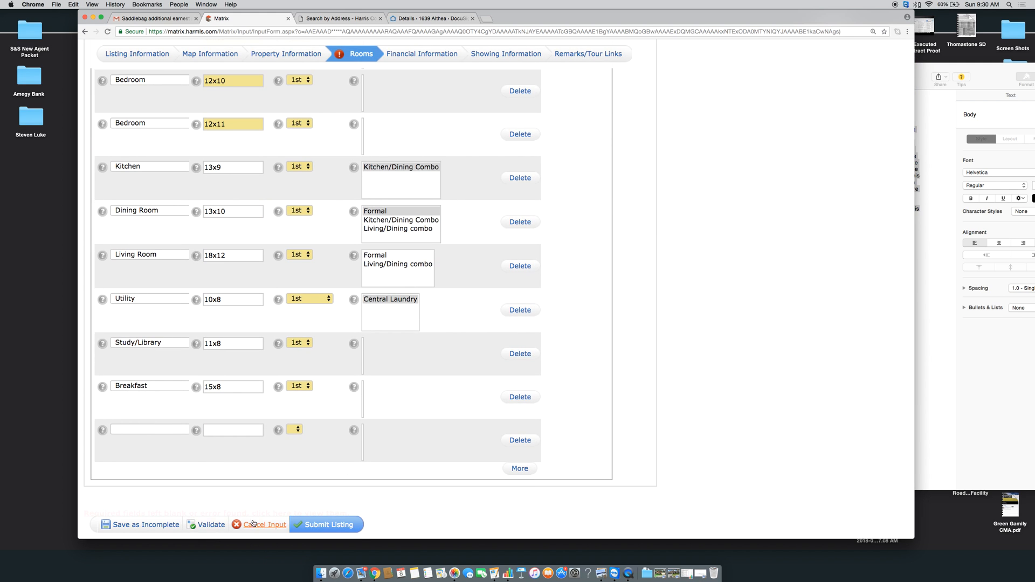
pyautogui.click(326, 525)
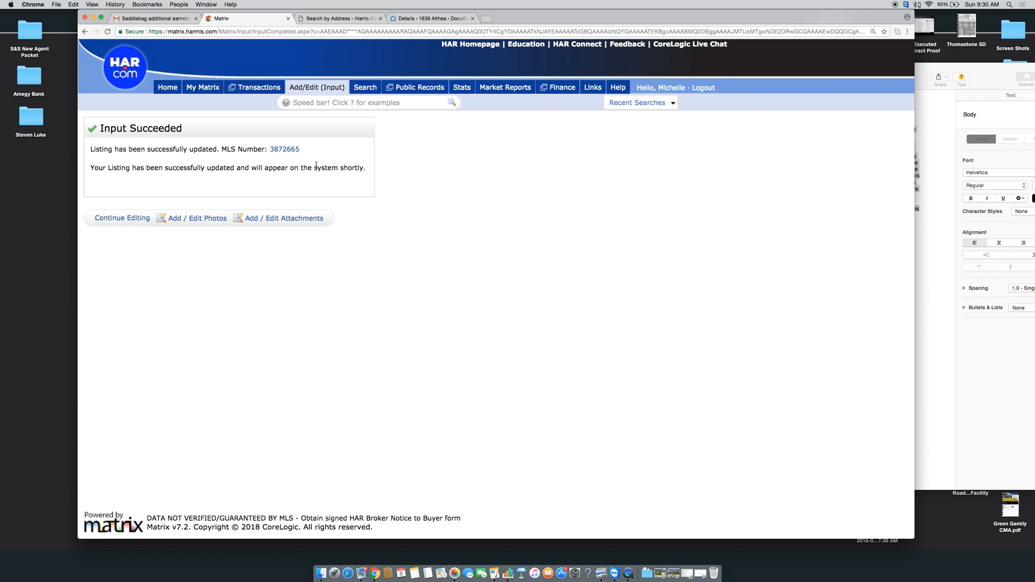
pyautogui.click(315, 88)
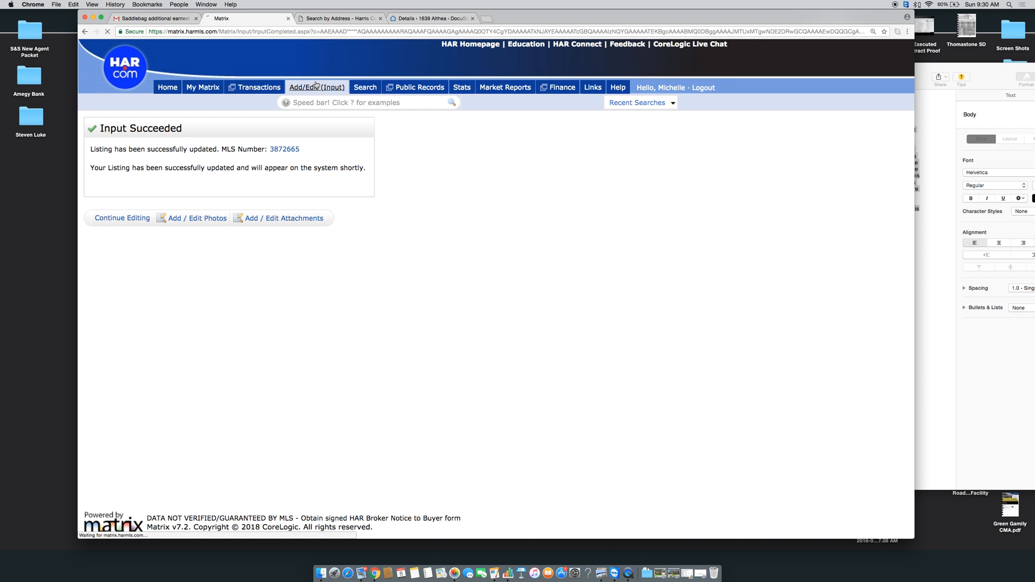
pyautogui.click(163, 193)
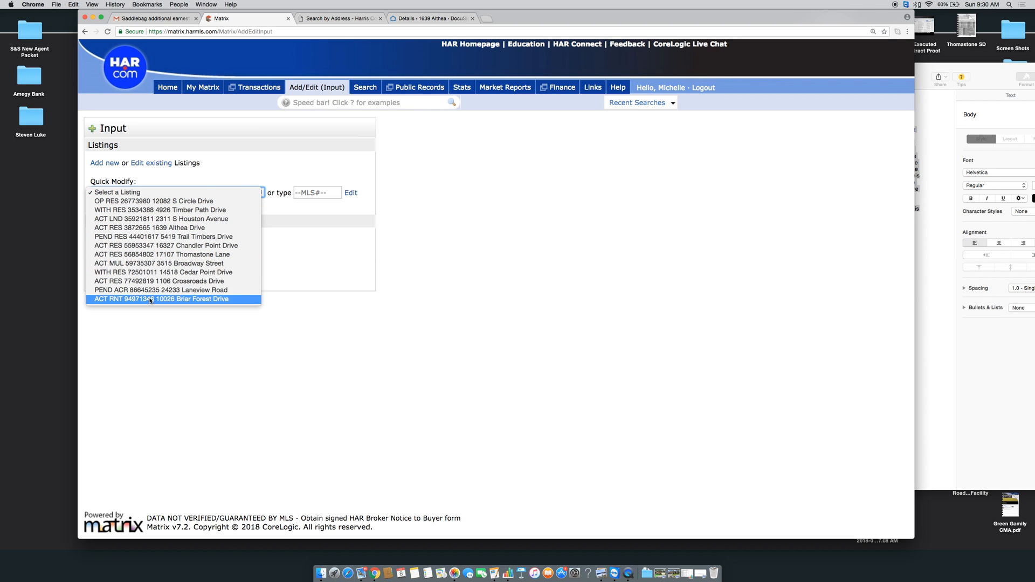
pyautogui.click(126, 228)
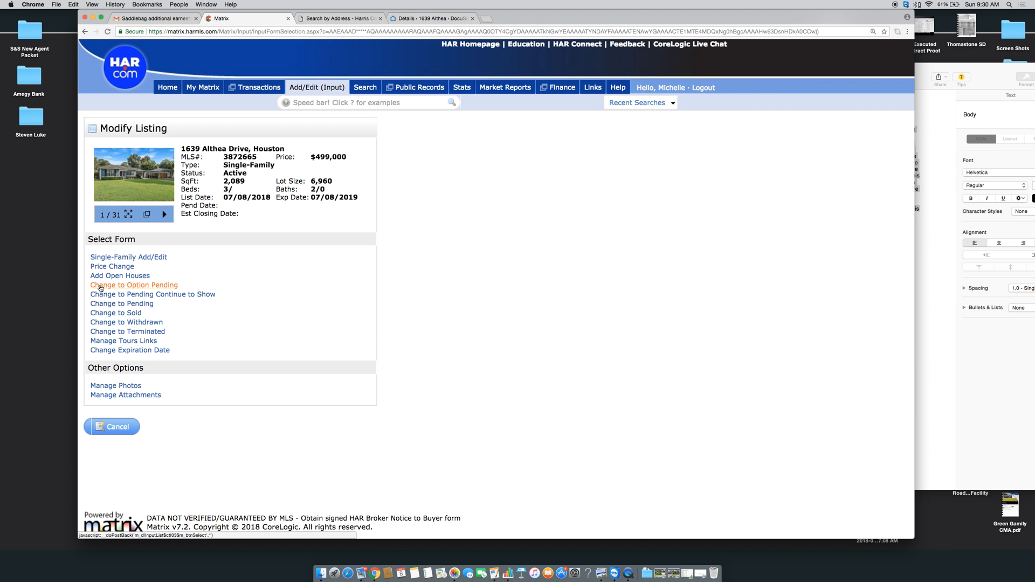
pyautogui.click(112, 276)
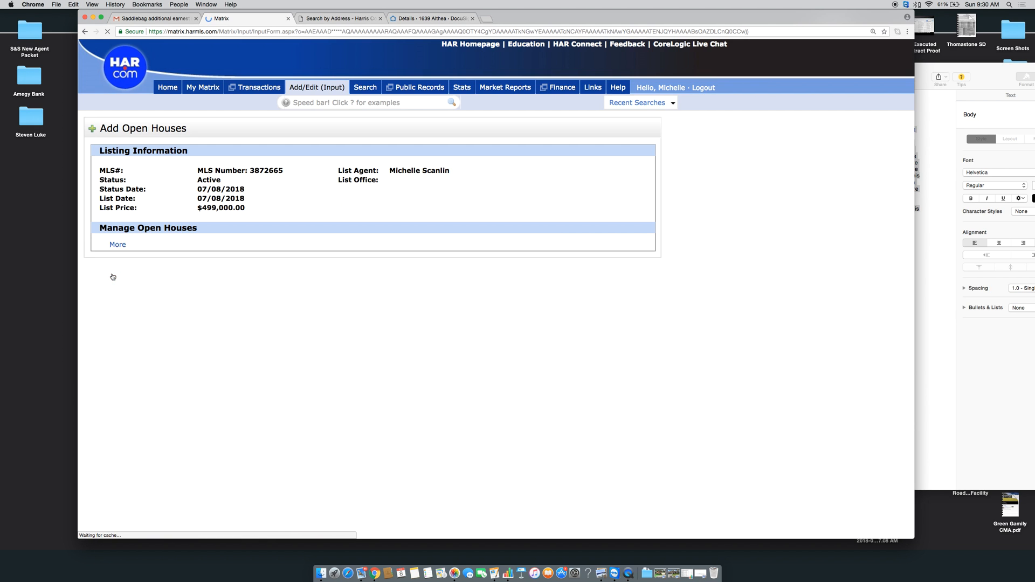
pyautogui.click(154, 268)
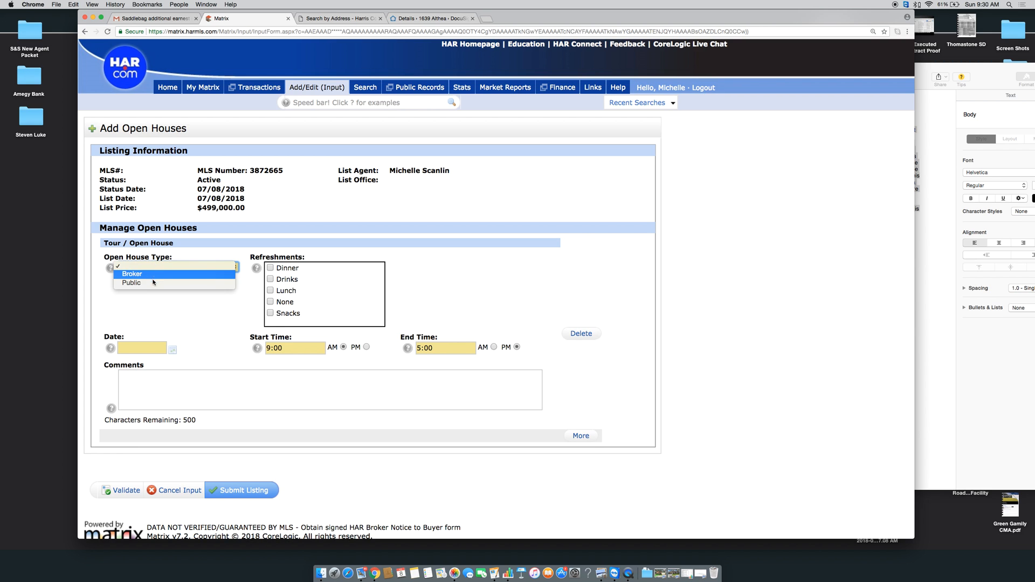
pyautogui.click(153, 282)
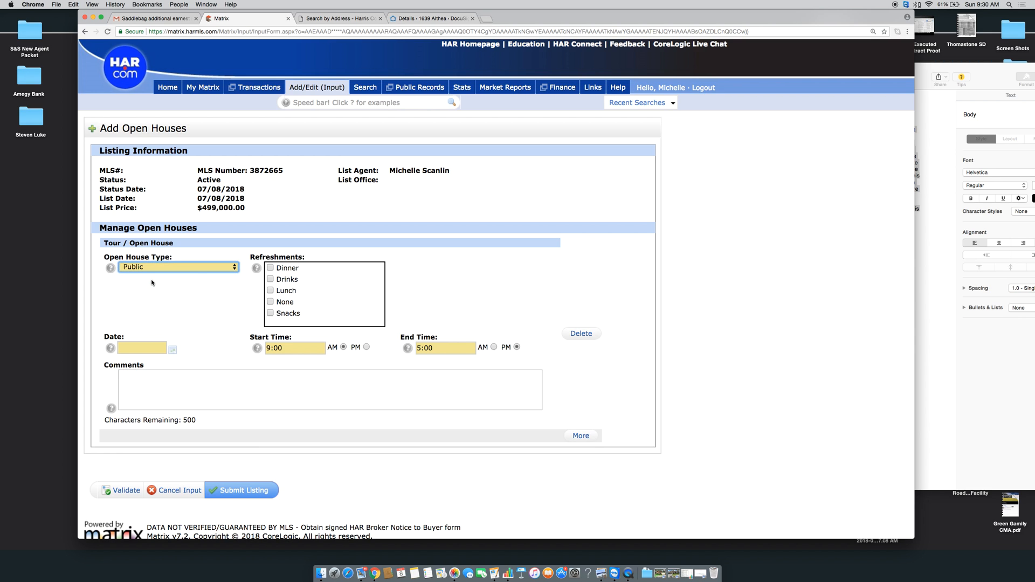
pyautogui.click(173, 352)
pyautogui.click(128, 413)
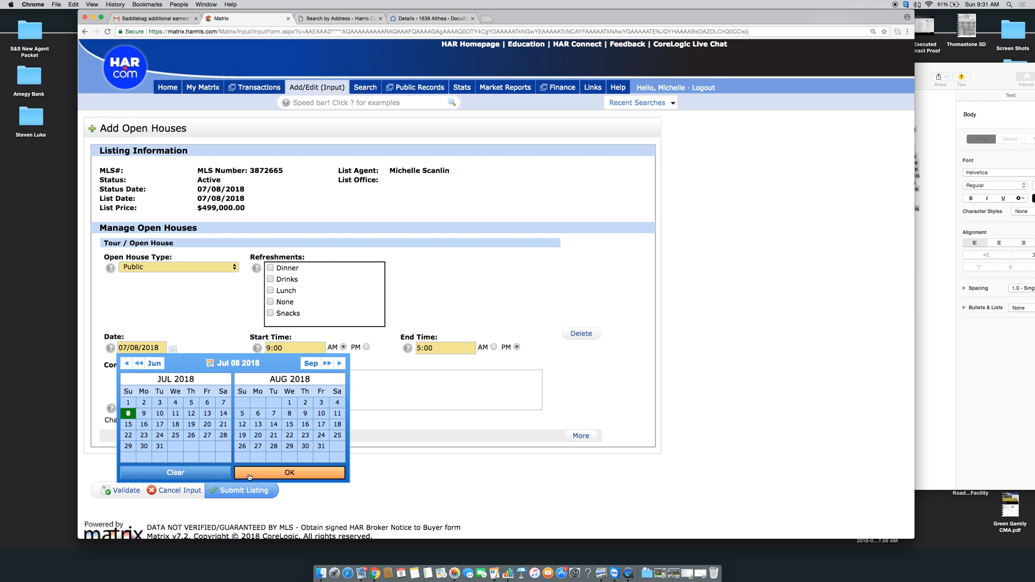
pyautogui.click(249, 475)
# Set the open house hours to 1:00 PM through 4:00 PM
pyautogui.press('Tab')
pyautogui.write('1:00')
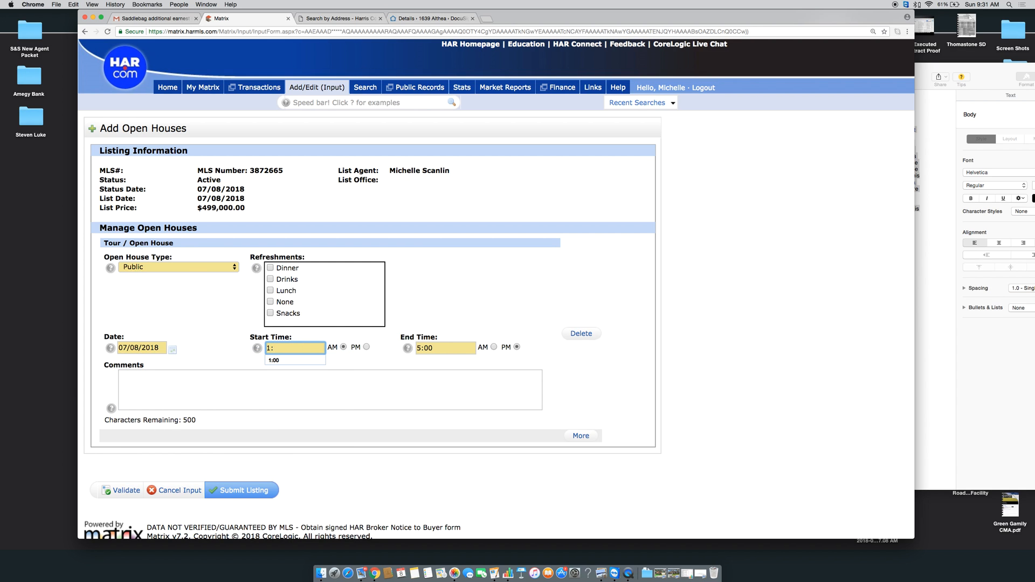
pyautogui.click(366, 347)
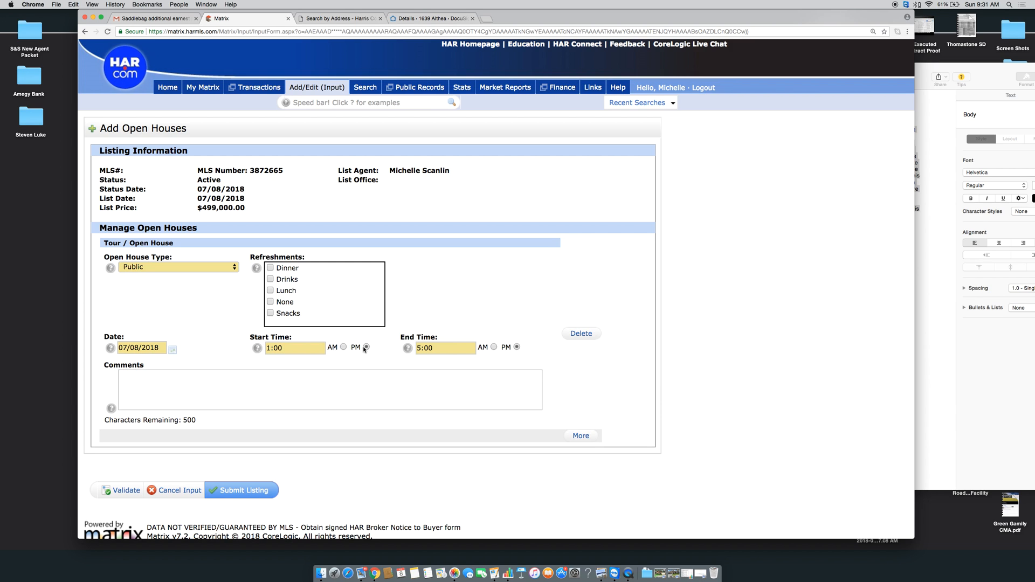
pyautogui.press('Tab')
pyautogui.write('4:00')
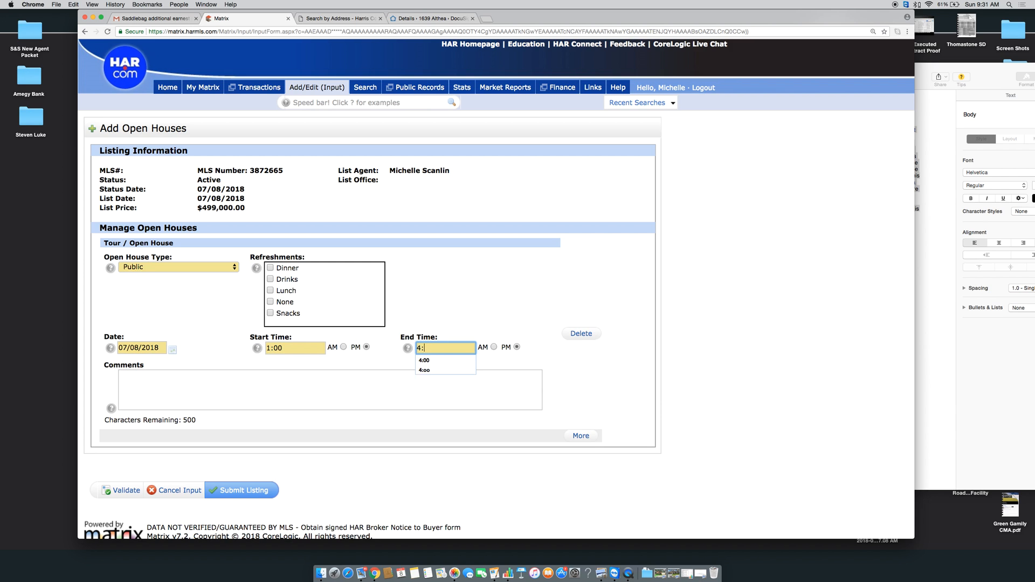
pyautogui.click(606, 295)
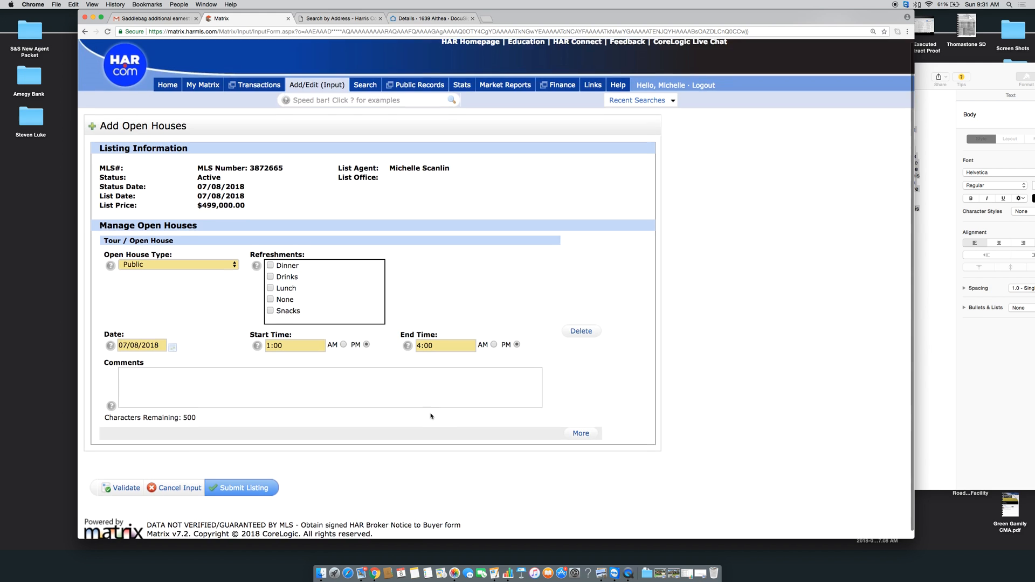
# Add the comment 'Just hit the market come see it today!' and submit the open house
pyautogui.scroll(-1, 431, 416)
pyautogui.click(239, 391)
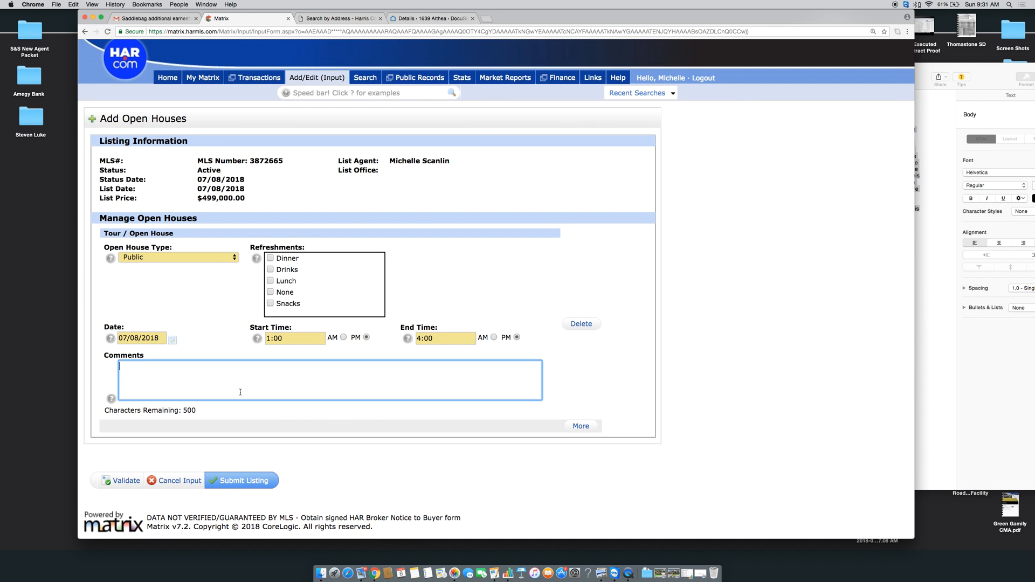
pyautogui.write('Just hit the market come see it today!')
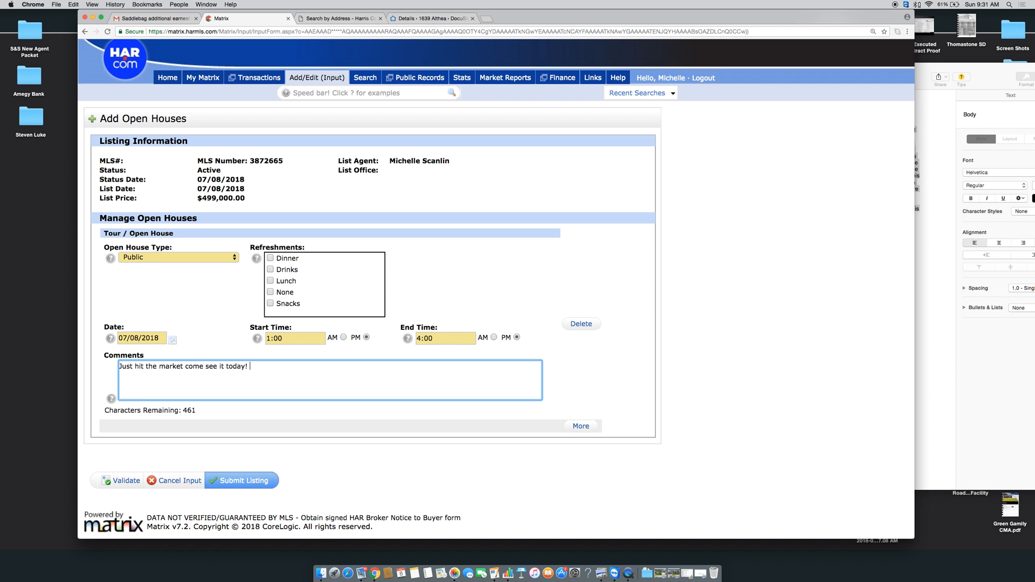
pyautogui.click(240, 481)
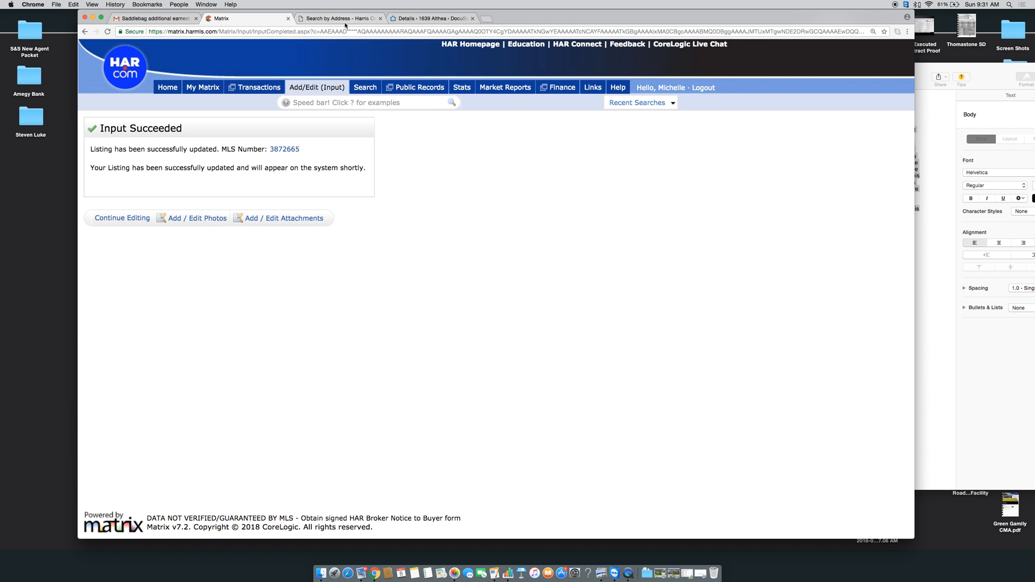
pyautogui.click(488, 19)
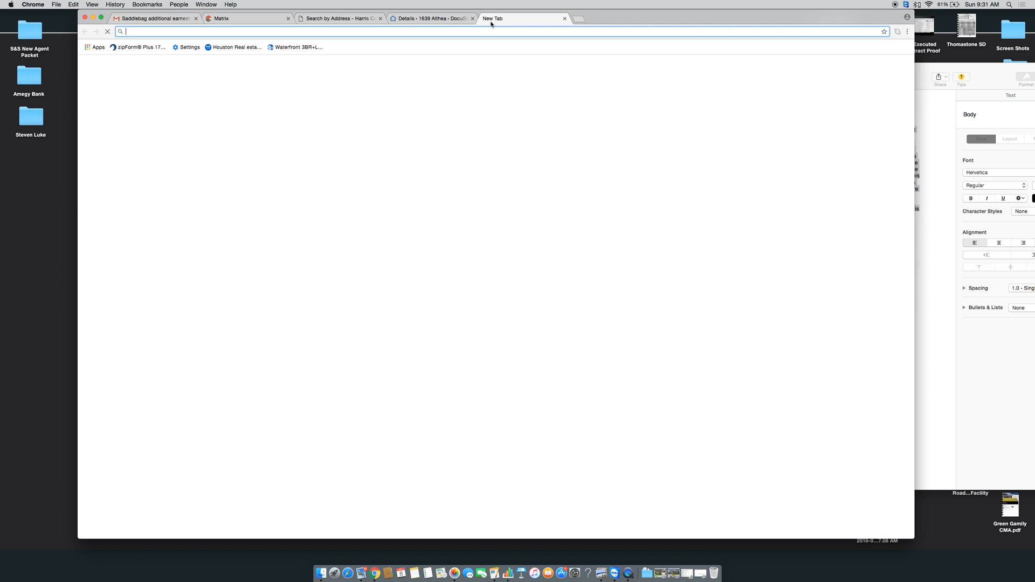
pyautogui.write('www.har.com')
pyautogui.press('Return')
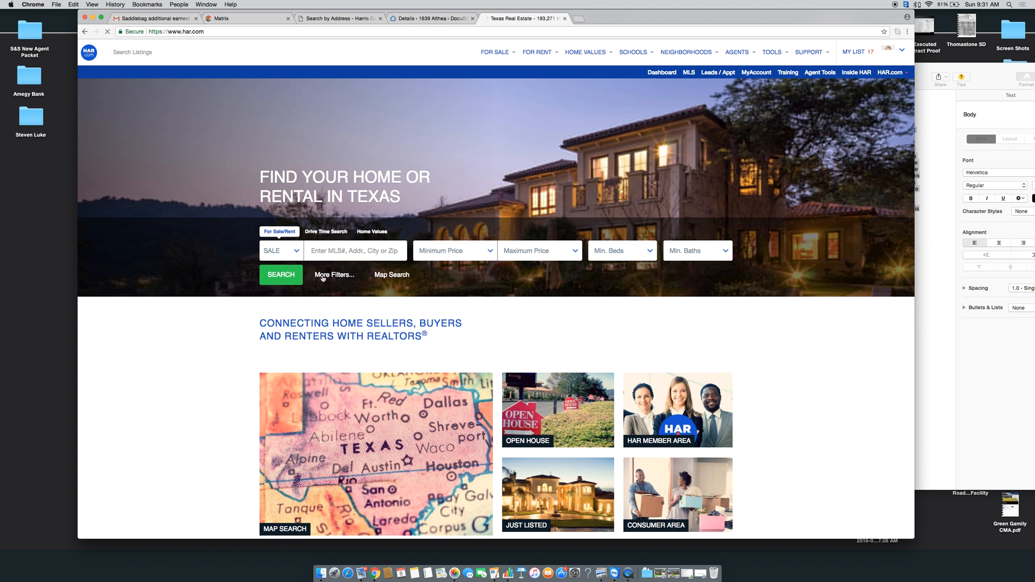
pyautogui.click(363, 253)
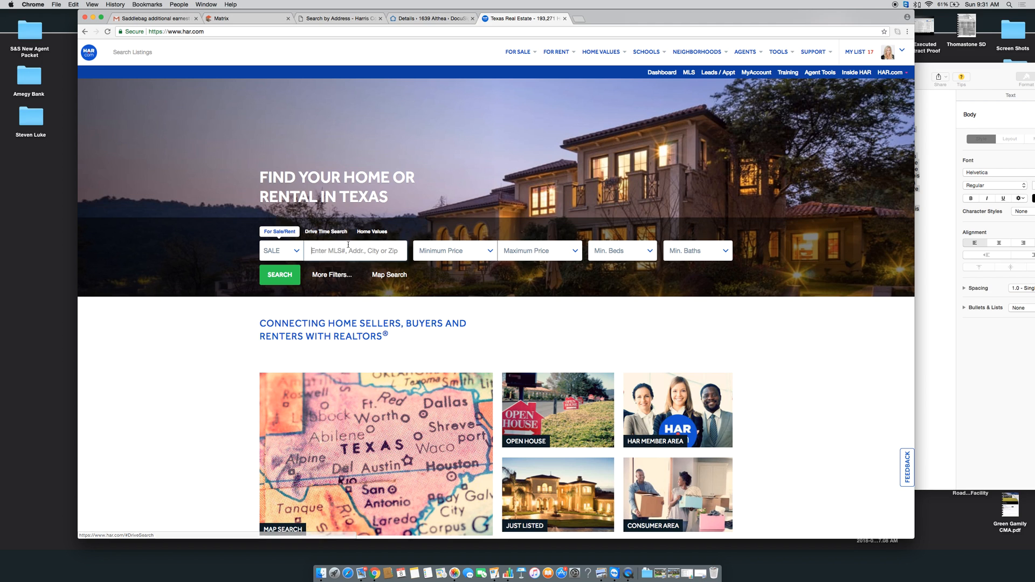
pyautogui.click(903, 51)
pyautogui.click(829, 105)
pyautogui.scroll(-20, 194, 403)
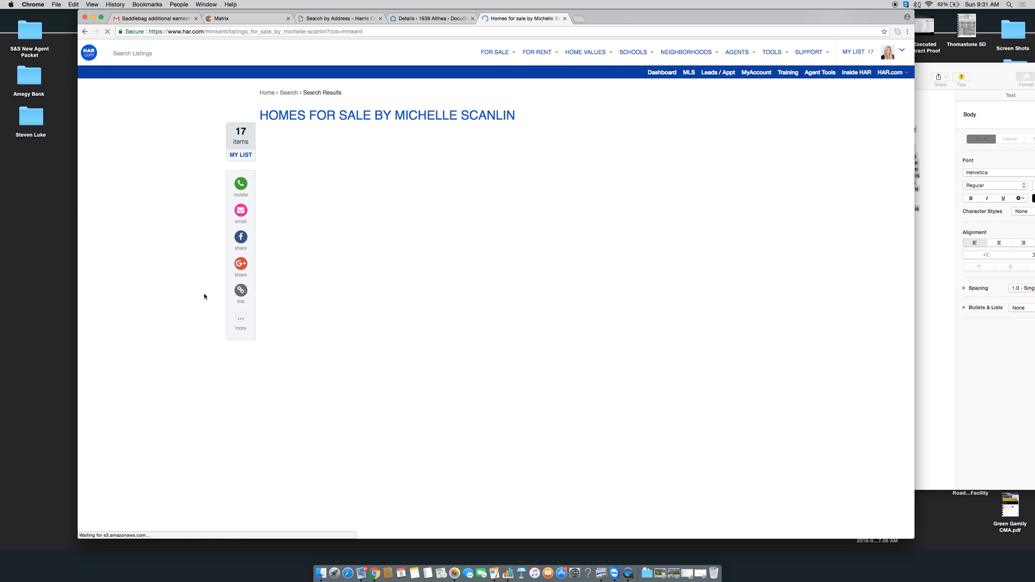
pyautogui.scroll(-10, 234, 399)
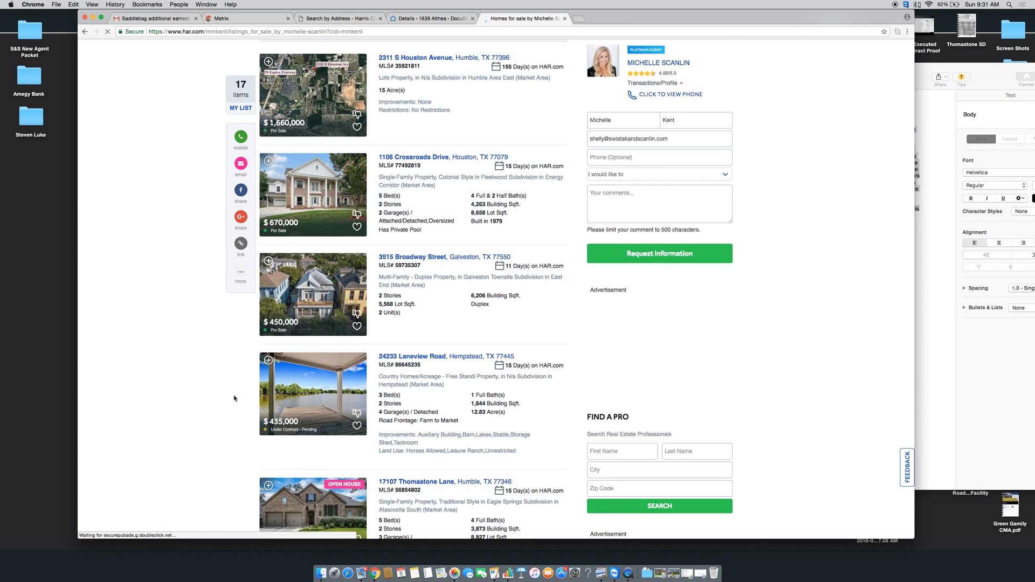
pyautogui.scroll(10, 234, 399)
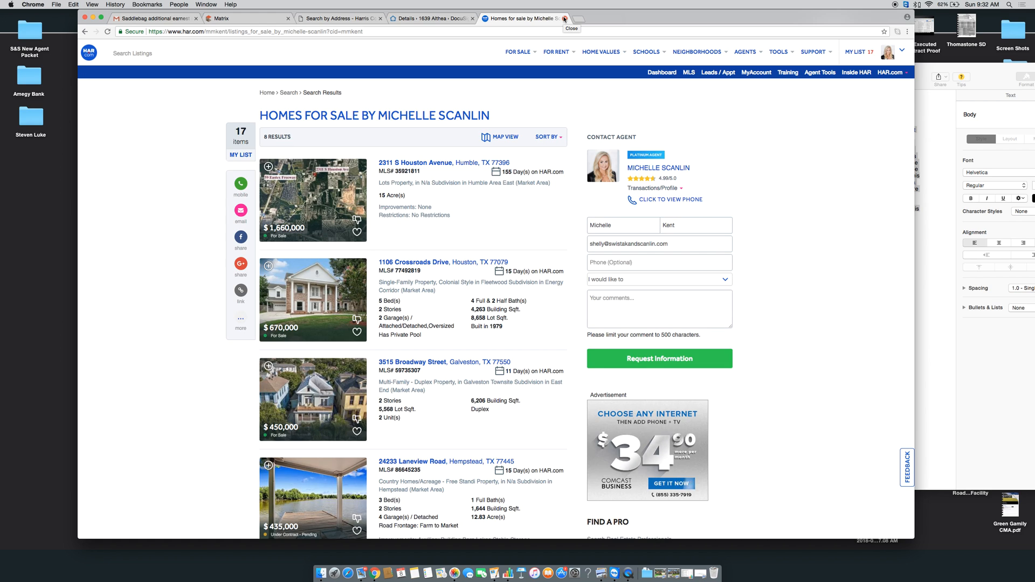
pyautogui.click(565, 19)
# Return to the Matrix Input Succeeded page and open Add / Edit Photos for listing 3872665
pyautogui.click(248, 19)
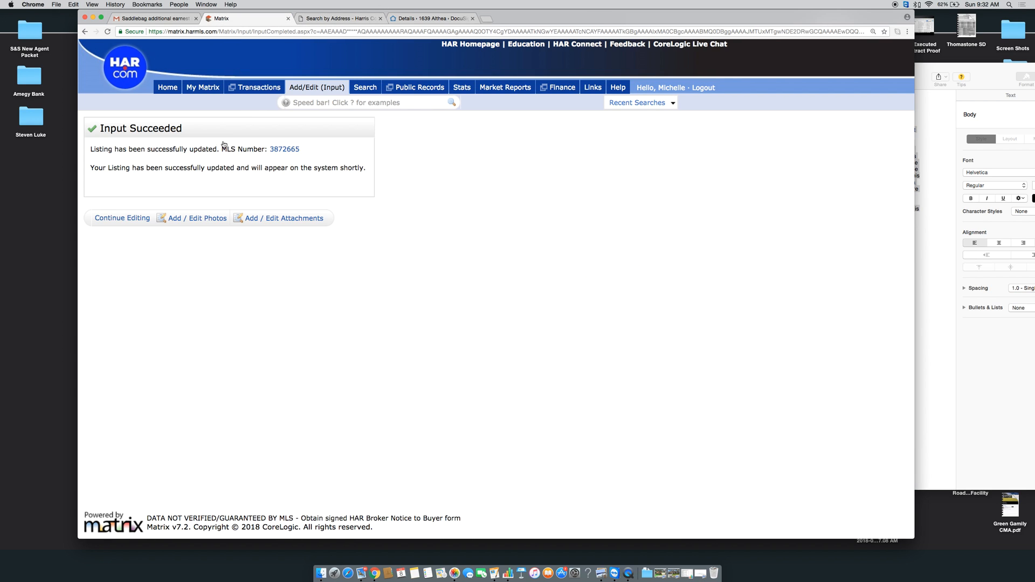
pyautogui.click(205, 220)
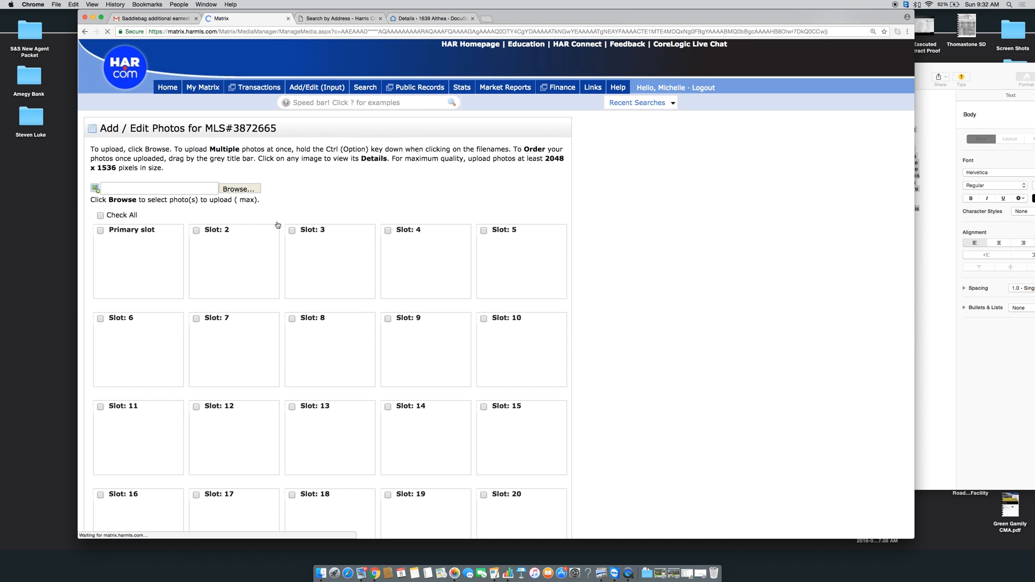
pyautogui.scroll(-3, 444, 206)
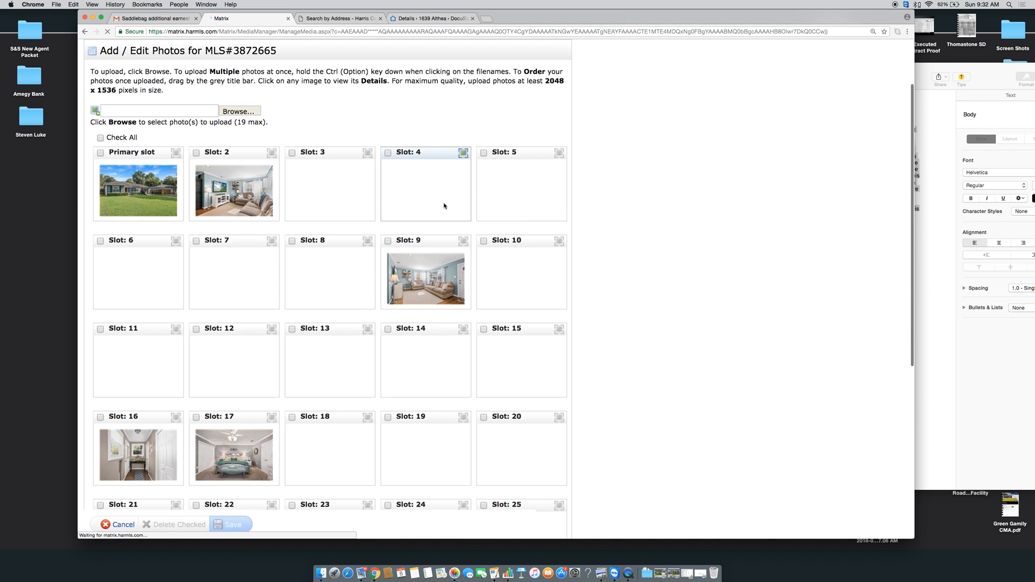